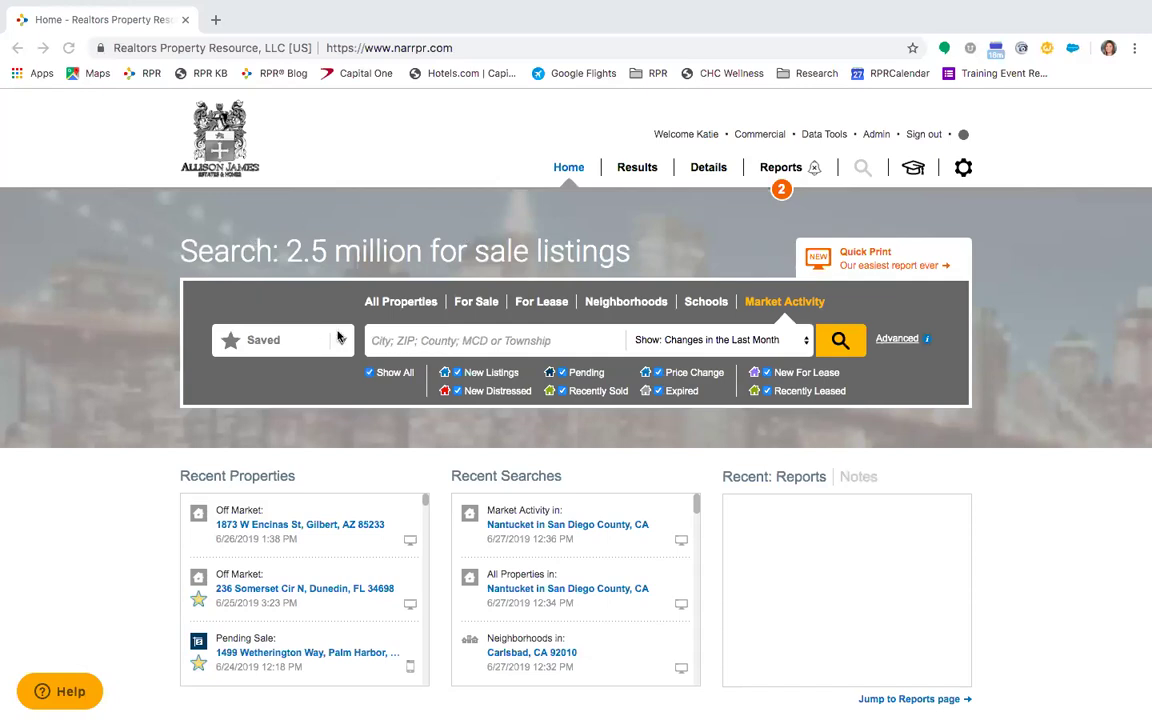
Step: Set up an All Properties search for the location Carlsbad, CA 92010
click(393, 304)
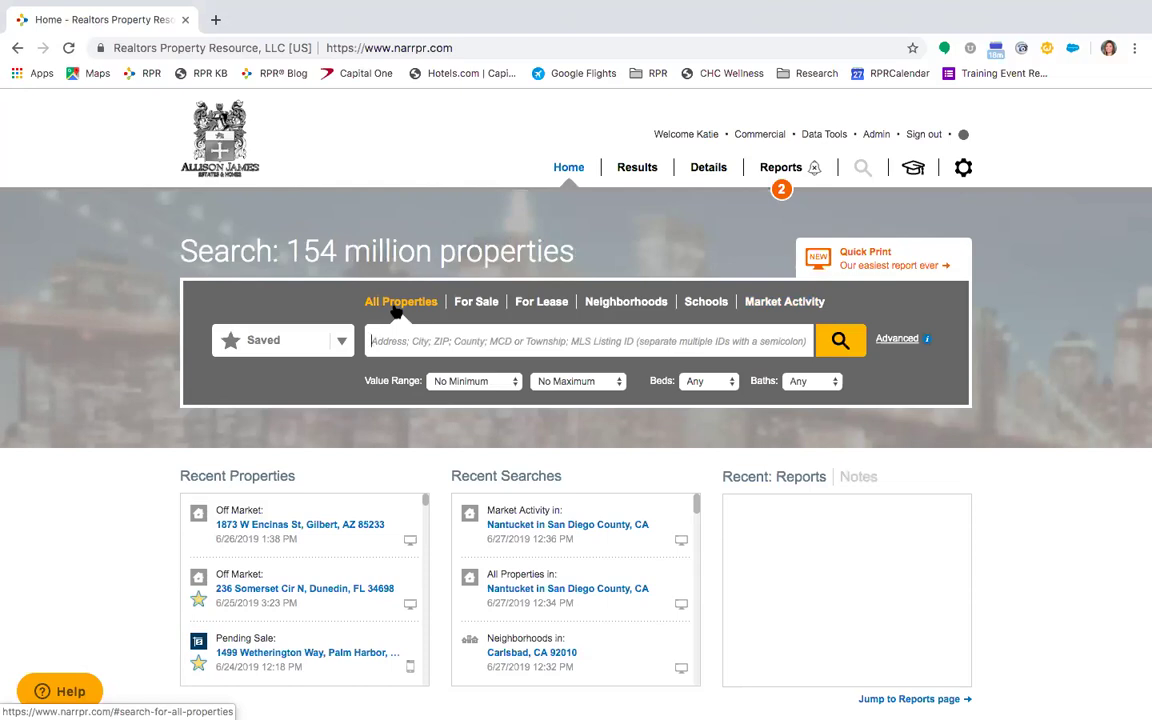
text(ca)
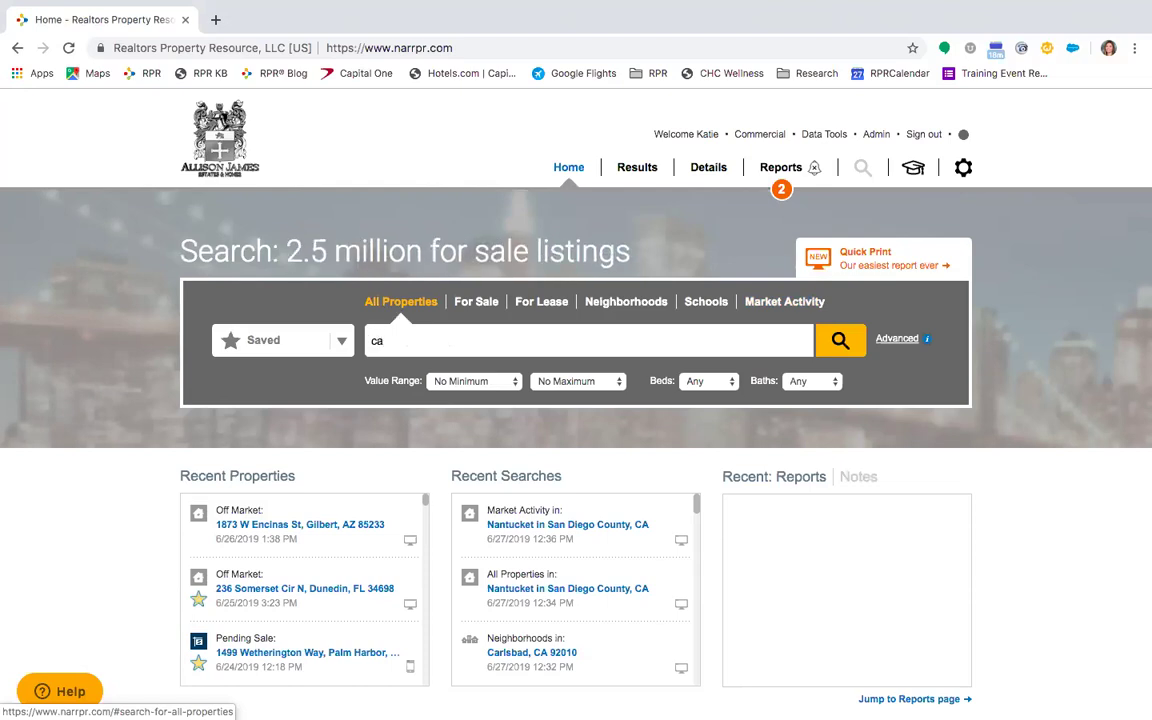
text(rlsbad, ca)
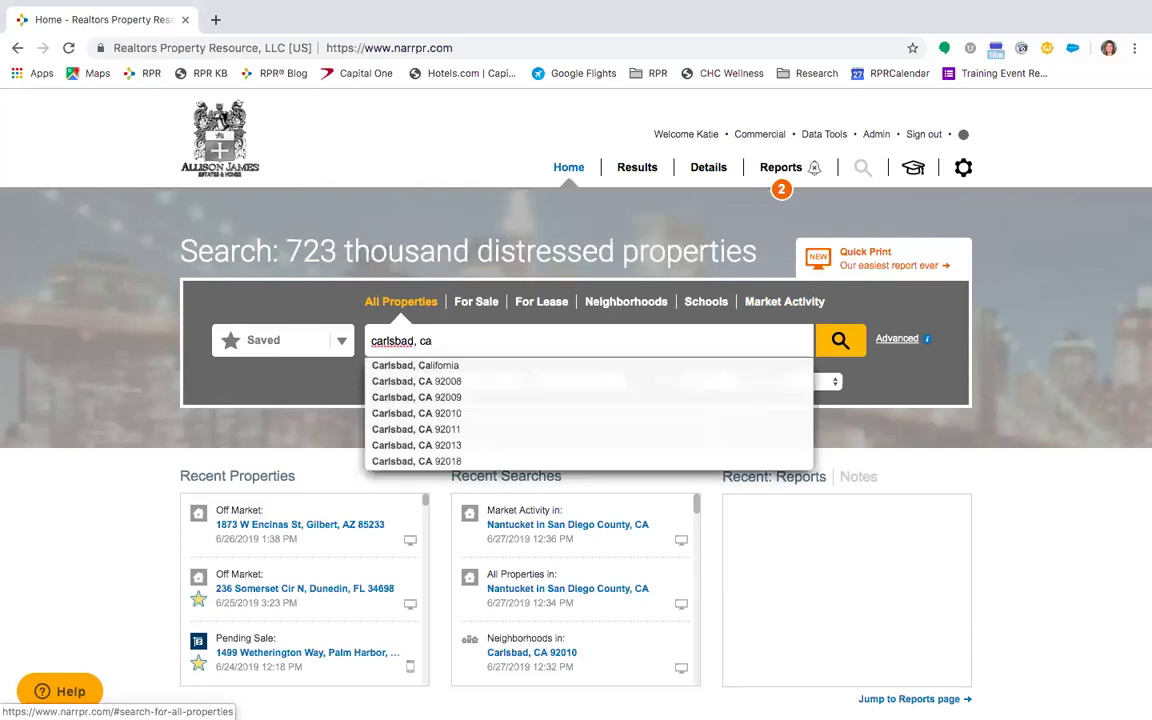
text( 9201)
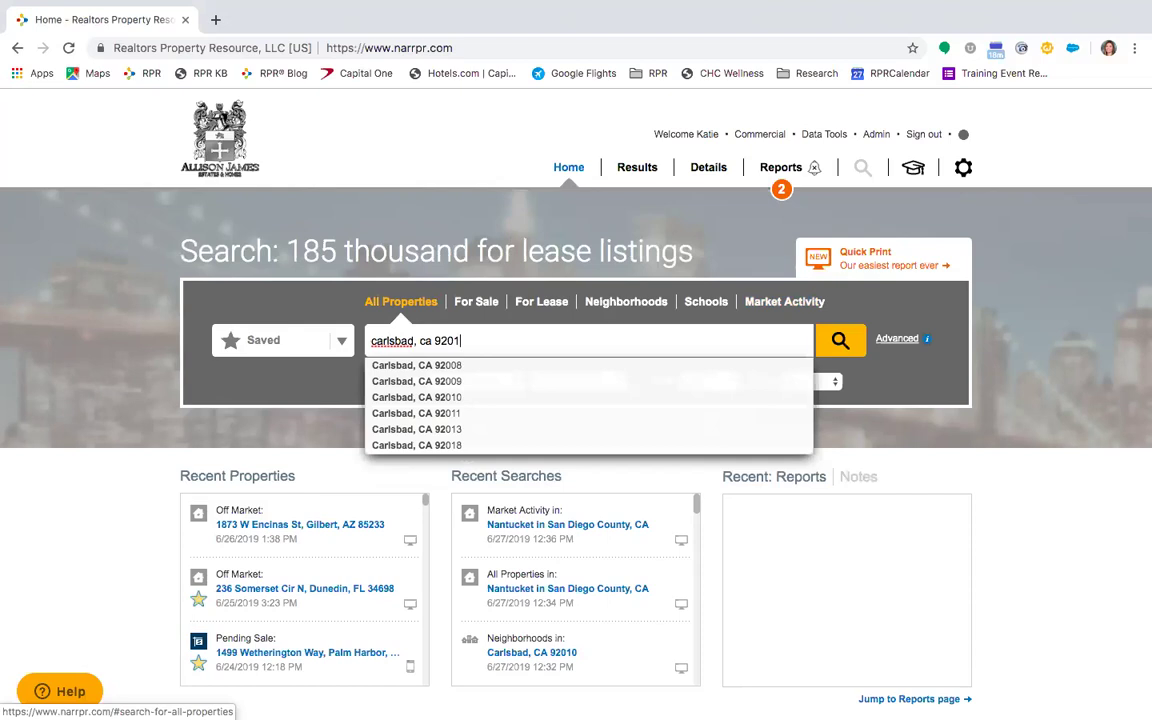
text(0)
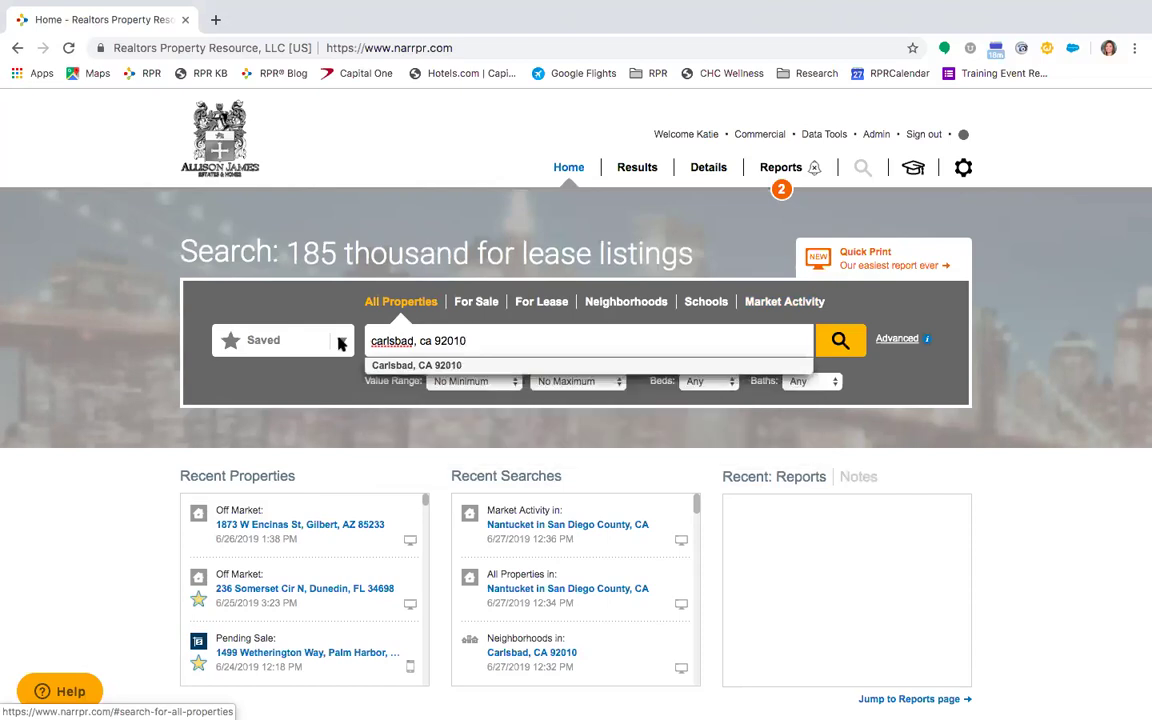
click(387, 366)
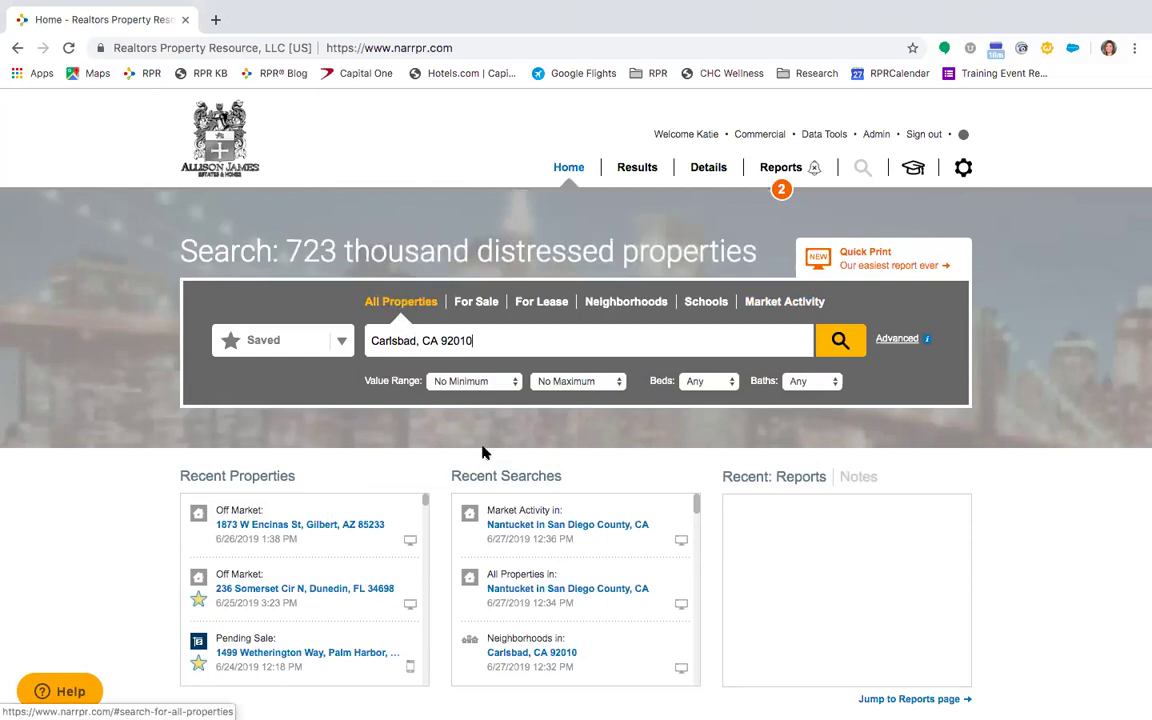
Step: Run the search with a minimum value of $800,000 and Single Family as the only property type
click(484, 383)
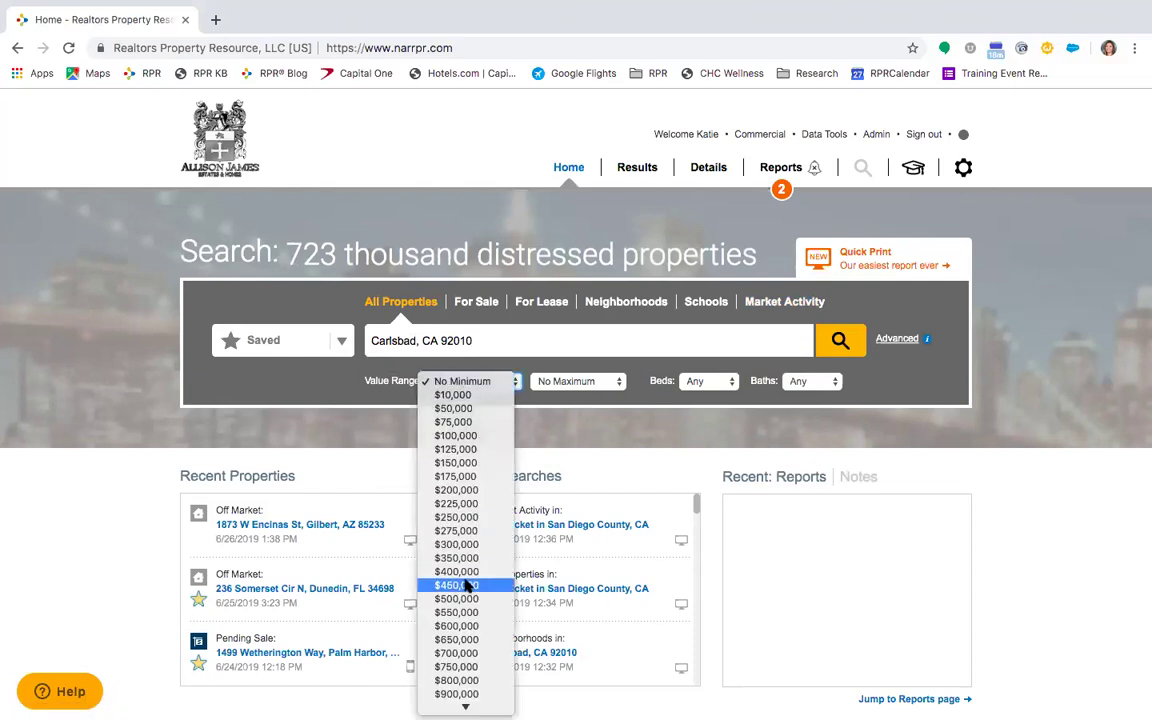
click(468, 681)
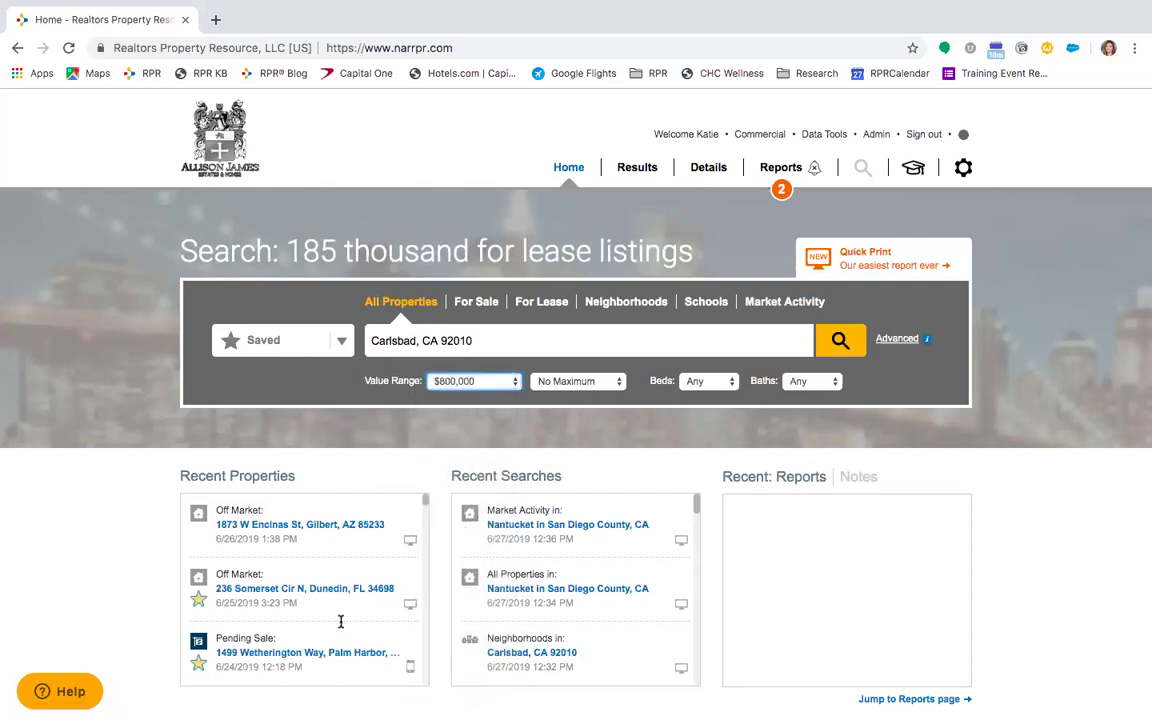
click(897, 339)
scroll(700, 520, down, 3)
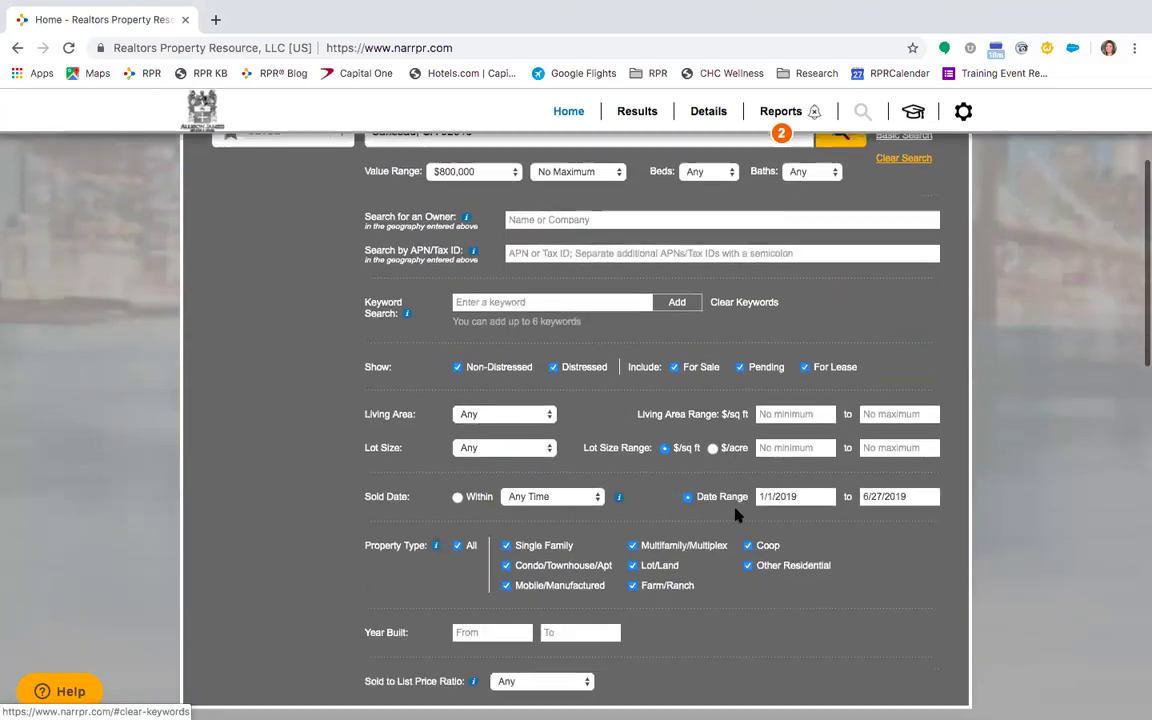
click(458, 540)
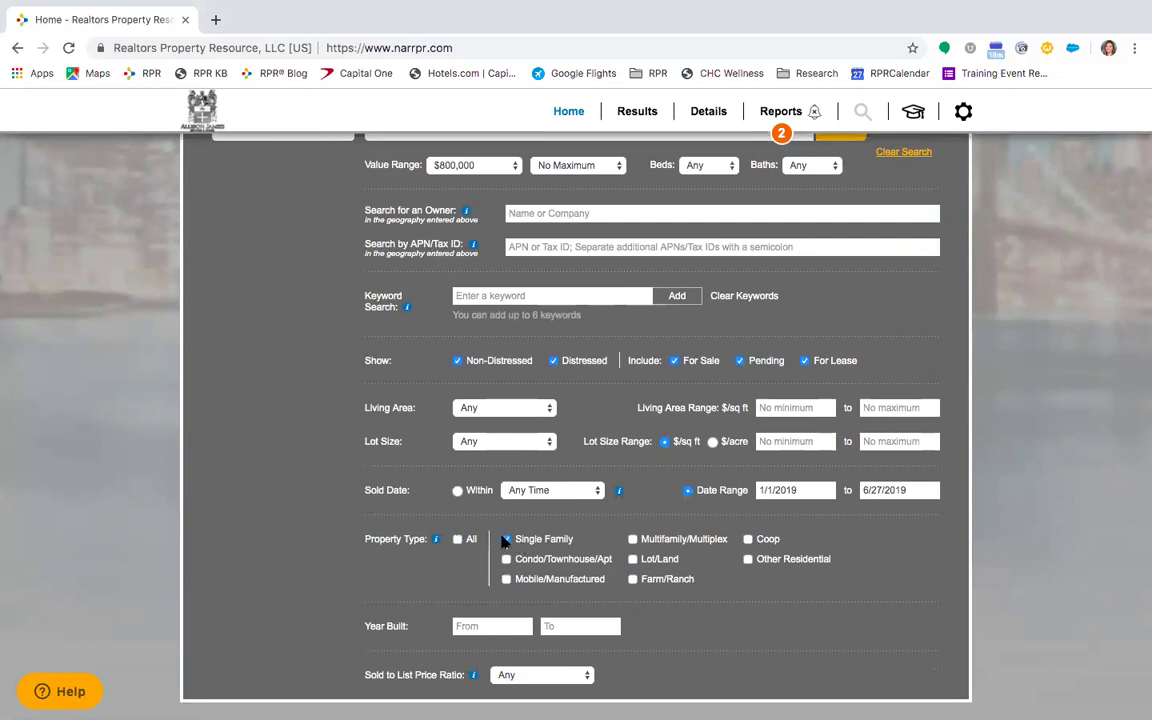
scroll(505, 540, up, 3)
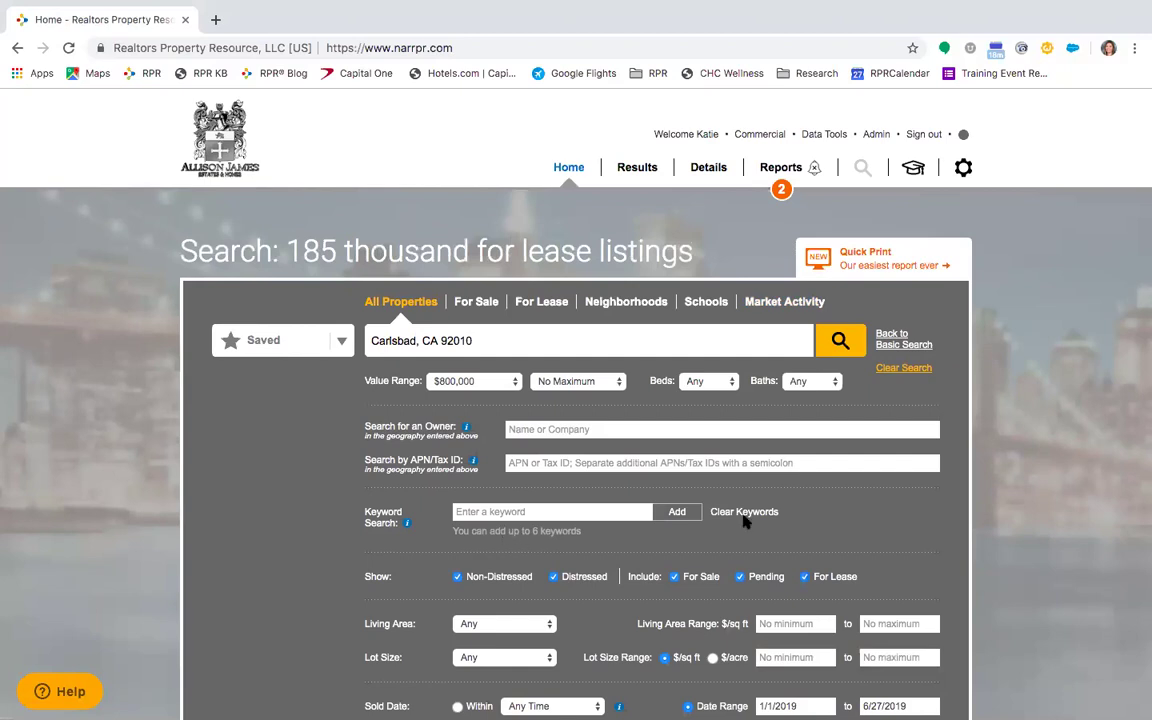
click(839, 340)
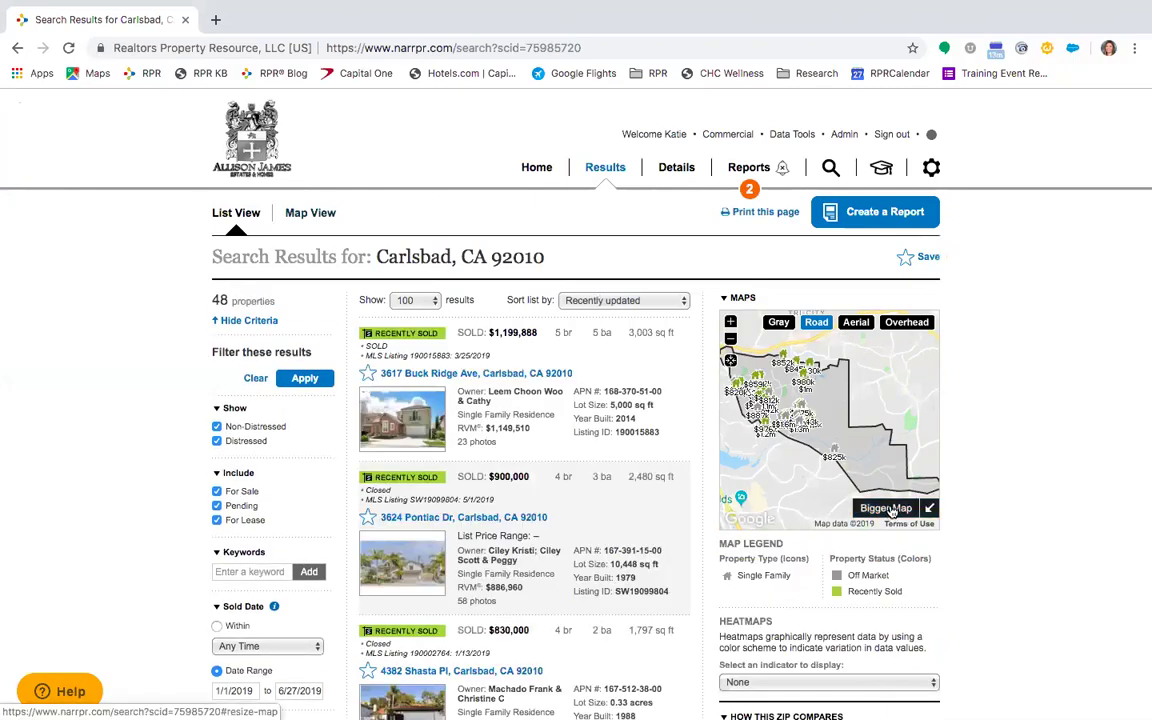
Step: Enlarge the search results map and overlay the ZIP Codes boundaries on it
click(891, 509)
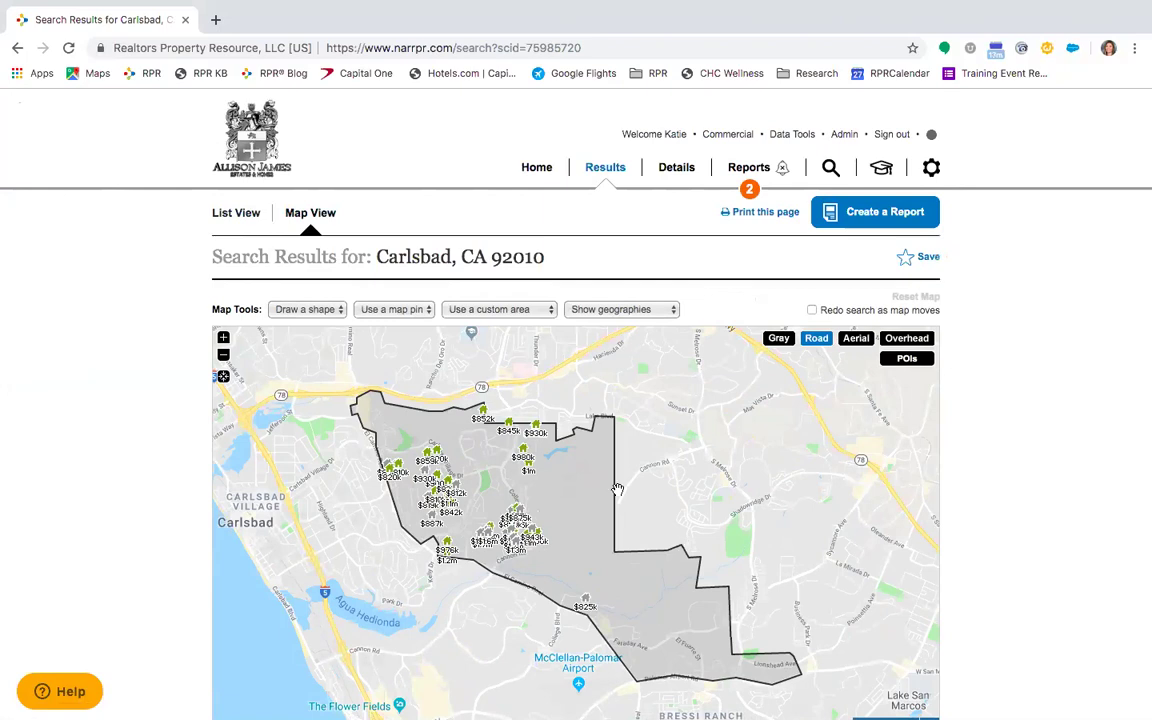
scroll(1033, 533, down, 2)
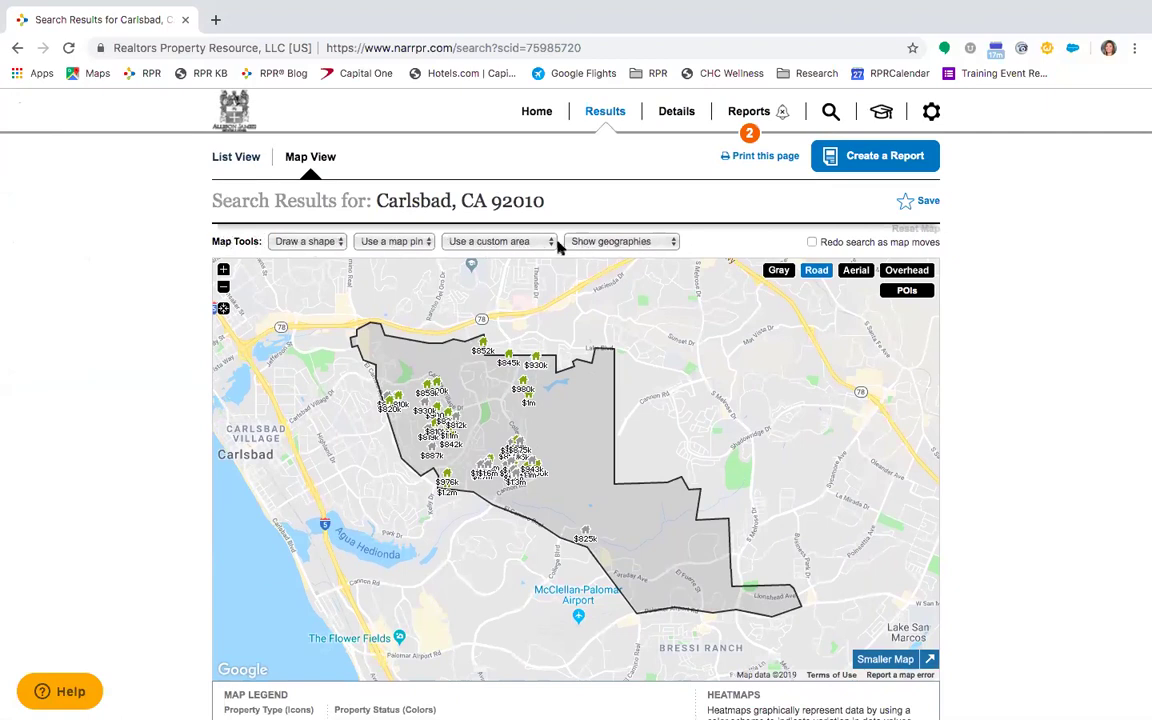
click(660, 243)
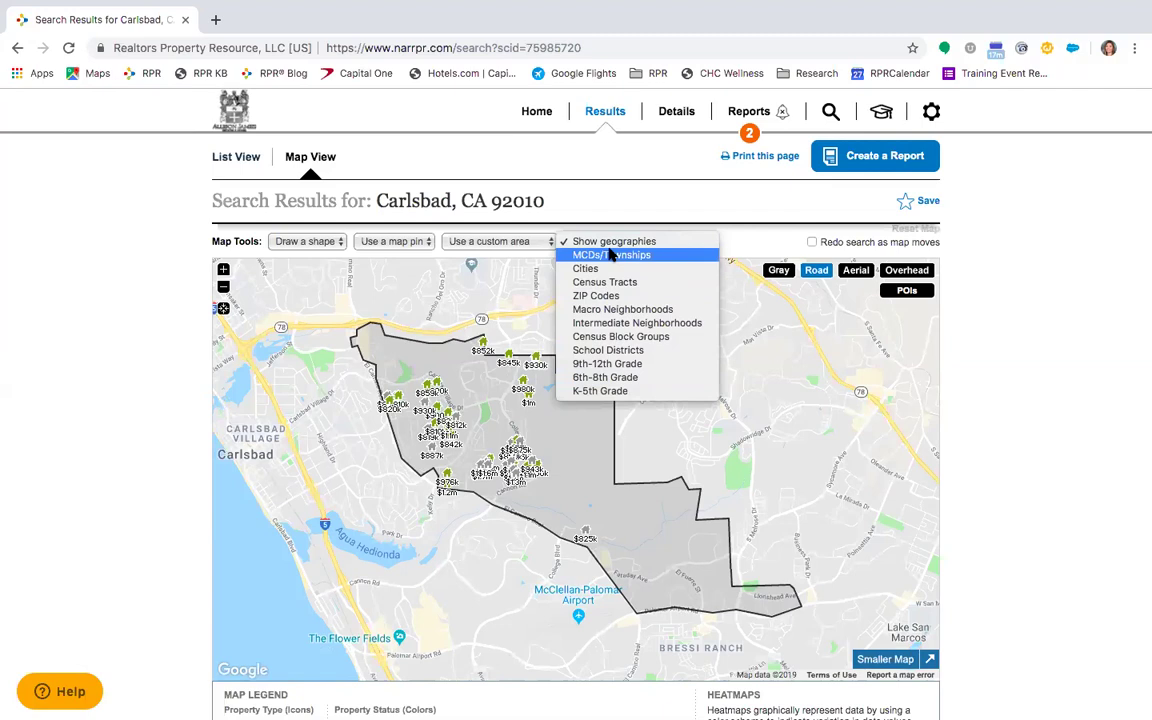
click(592, 296)
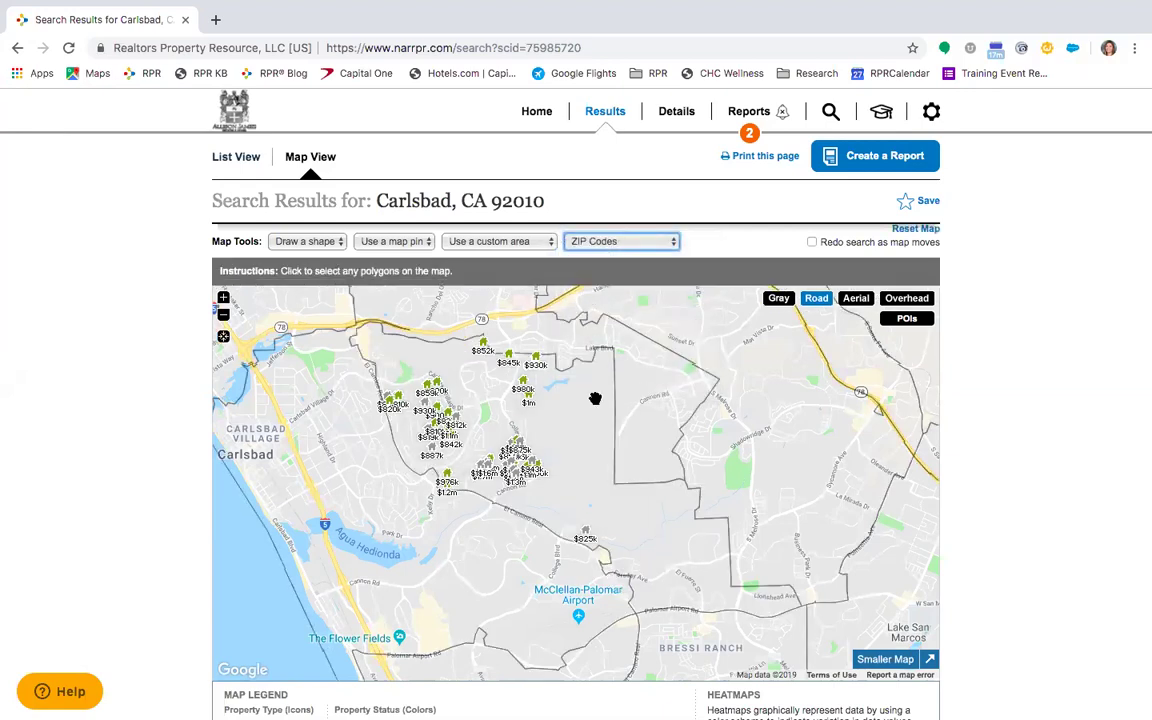
Step: Select the 92054 ZIP code area on the map, deselect it, and select the 92010 area instead
drag(426, 402, 585, 487)
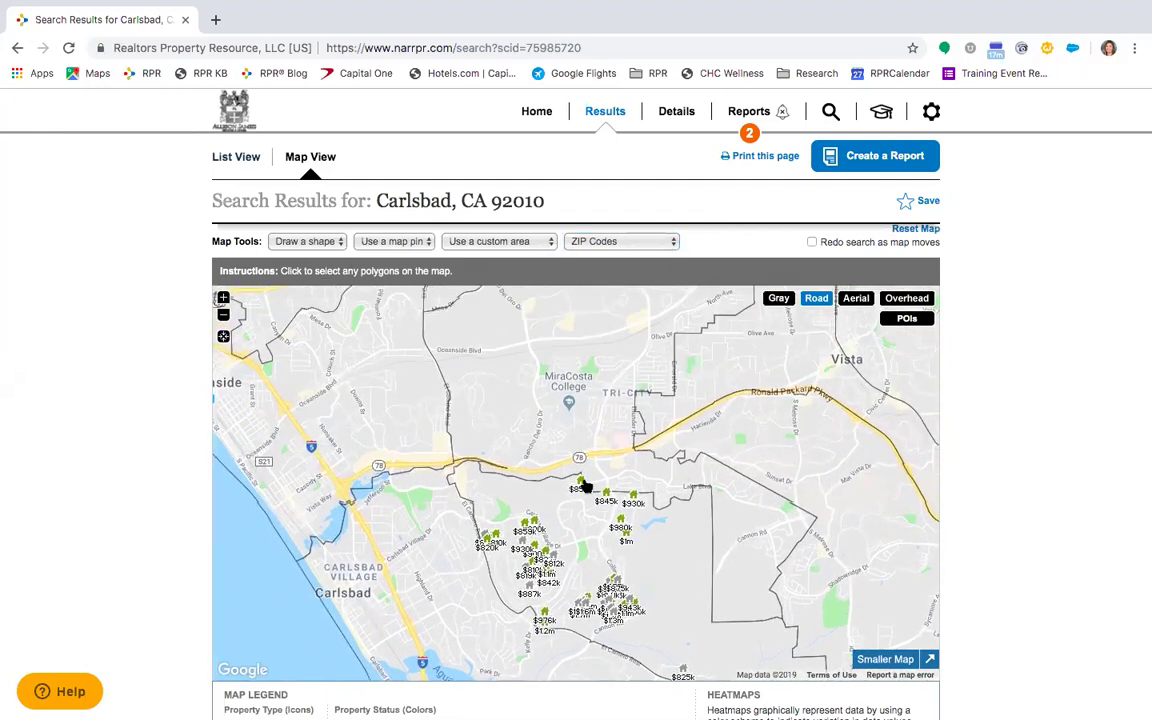
click(384, 422)
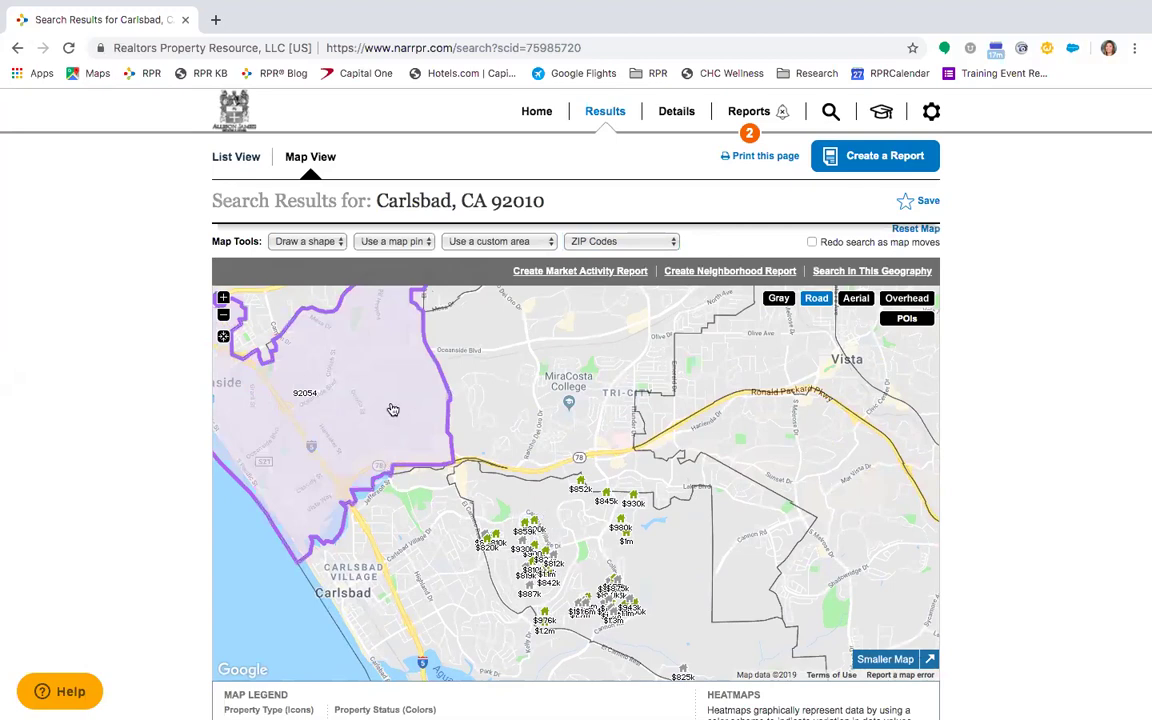
click(393, 410)
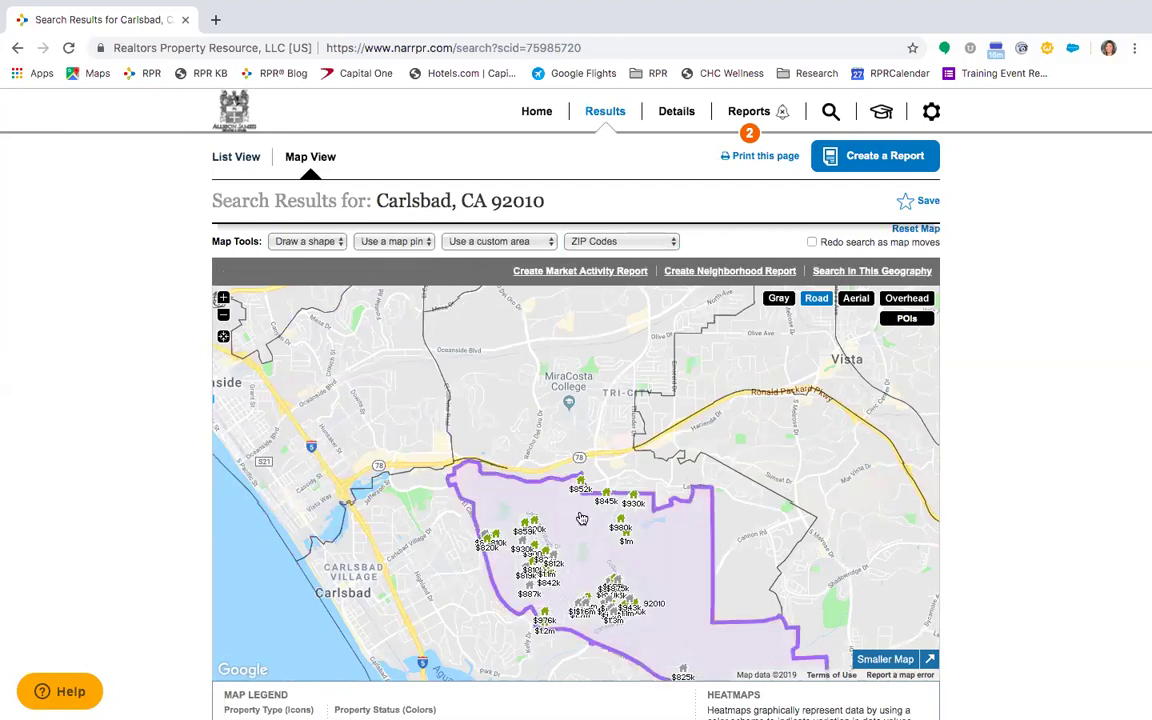
Step: Switch the map geographies to Census Tracts and select the tract around the property cluster just east of El Camino Real
click(617, 242)
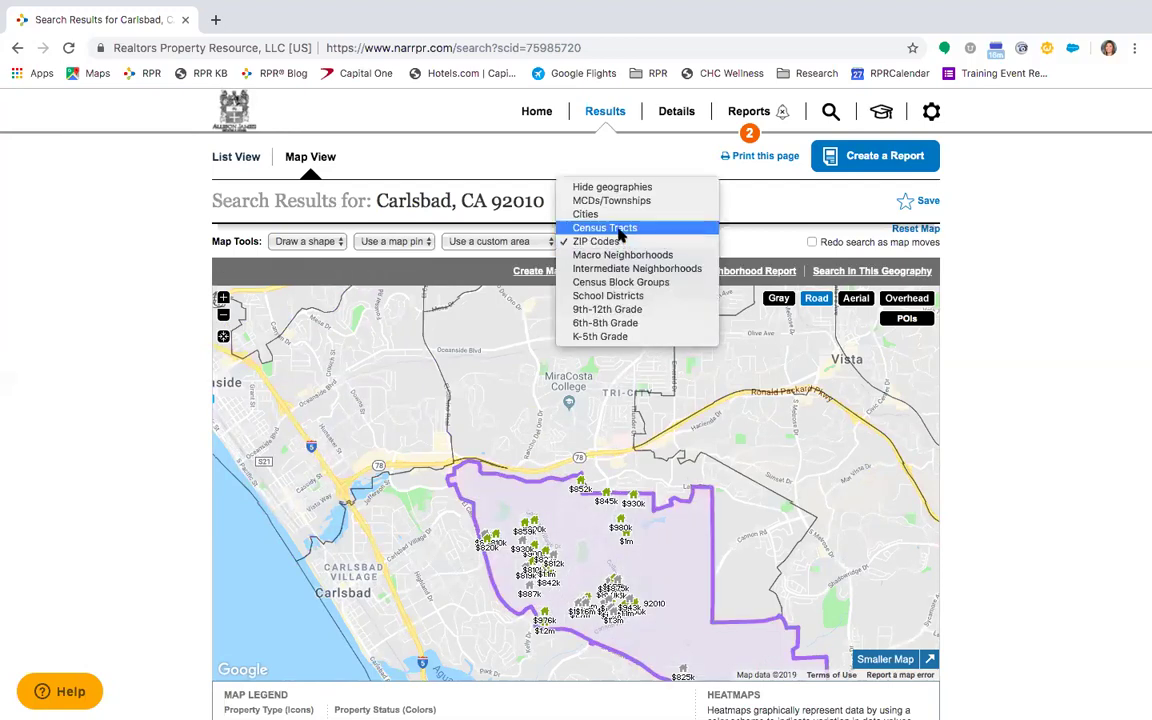
click(605, 228)
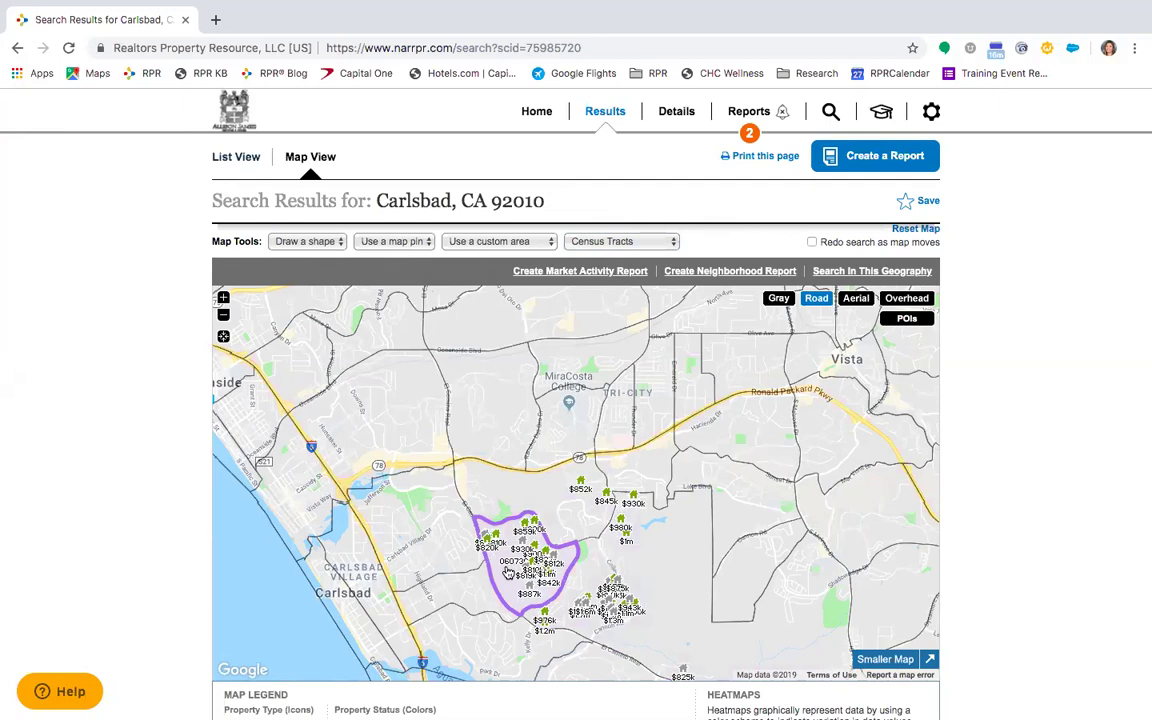
click(642, 242)
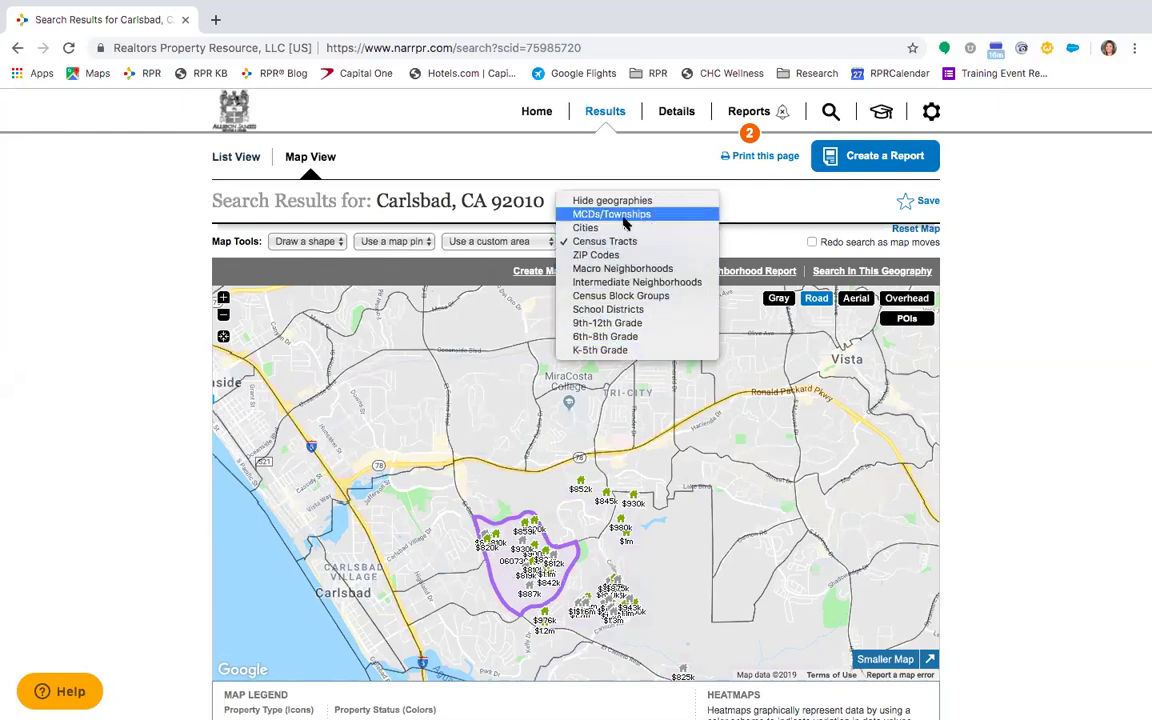
click(224, 298)
click(223, 297)
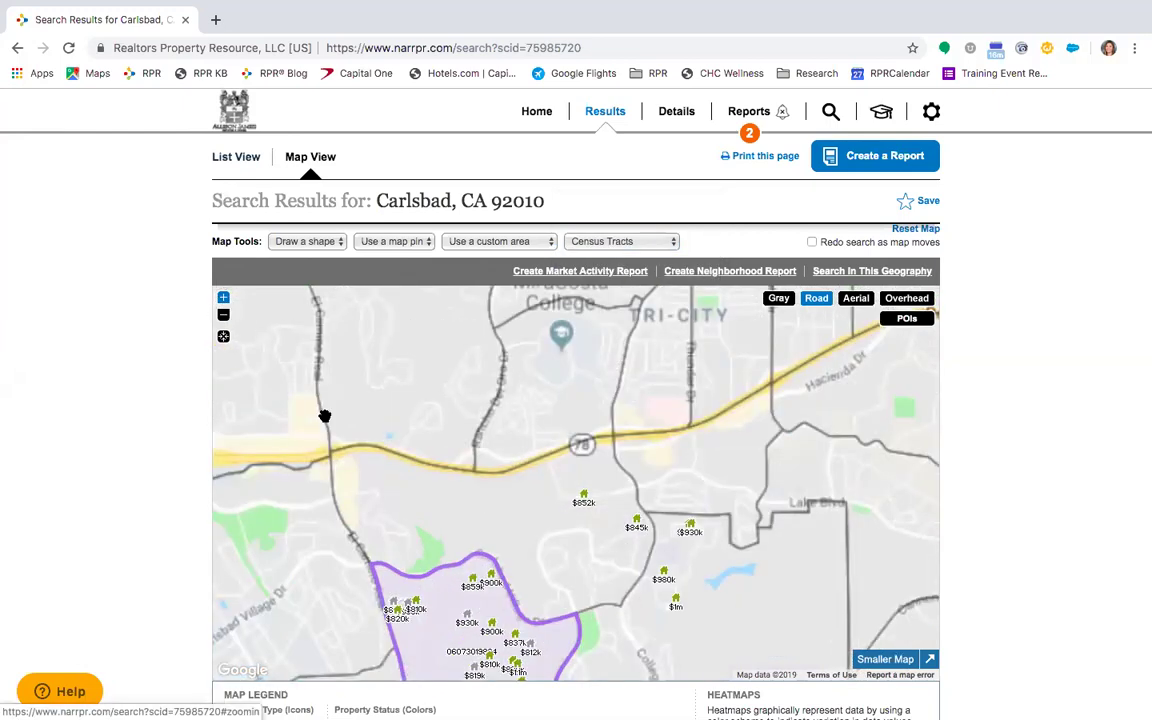
drag(403, 507, 490, 371)
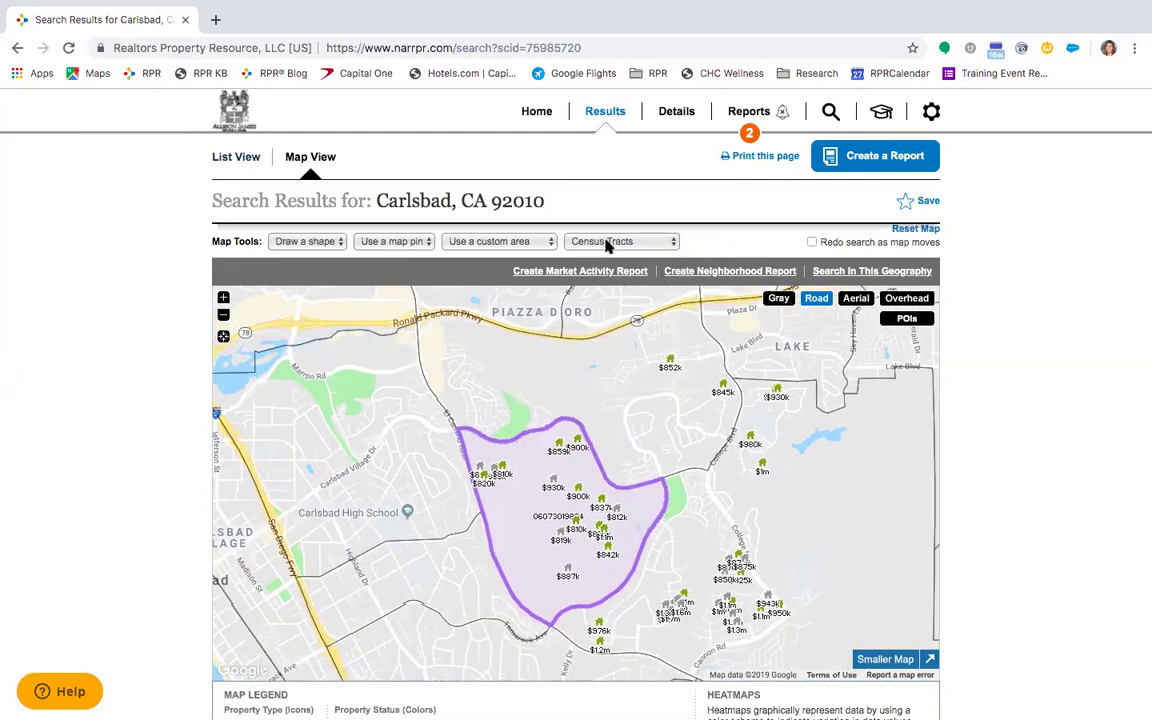
Step: Switch the map geographies to Macro Neighborhoods and select the Carlsbad area
click(607, 243)
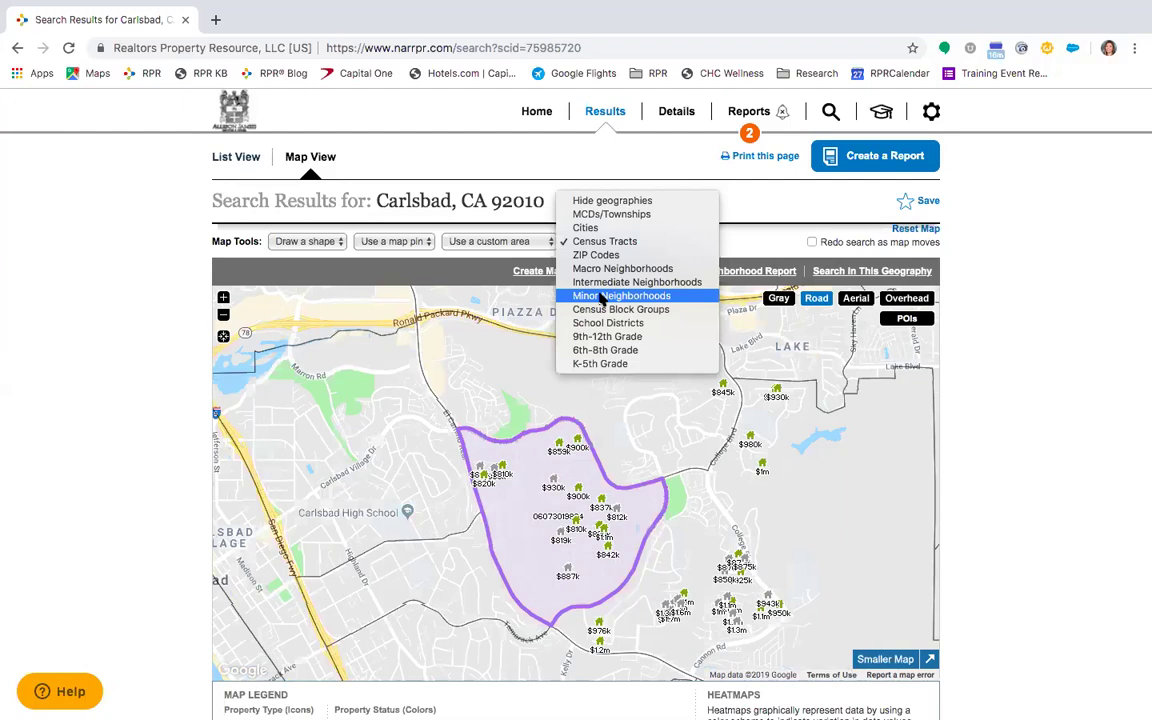
click(607, 268)
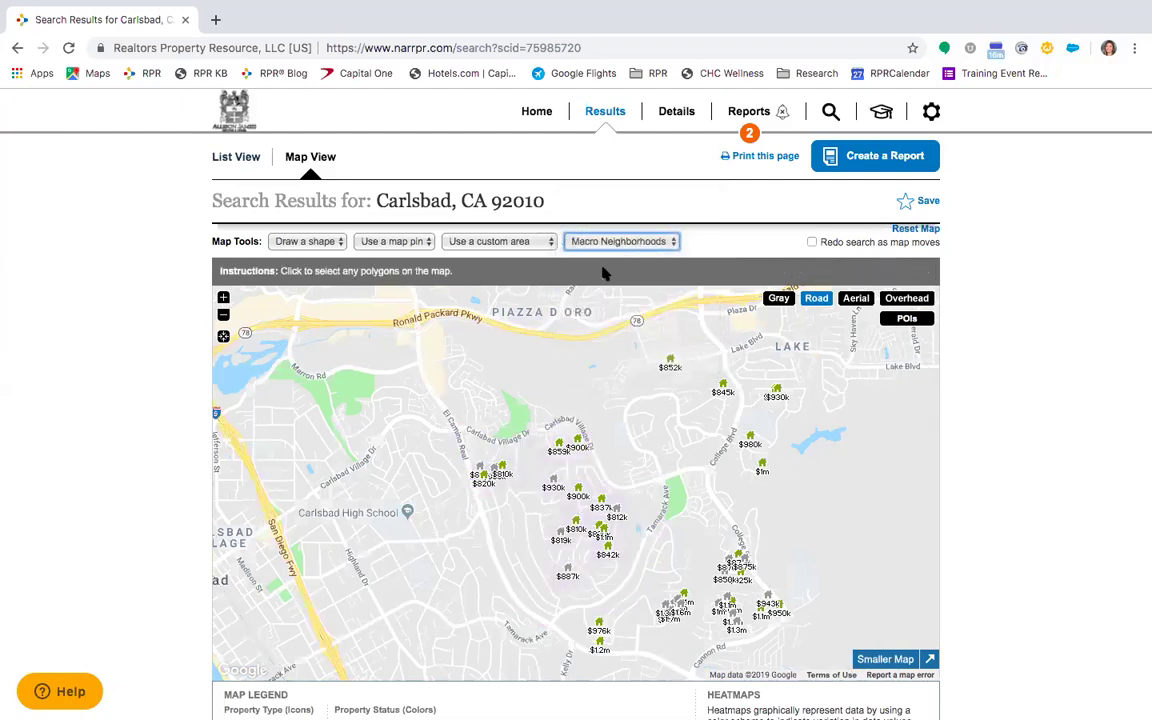
click(223, 316)
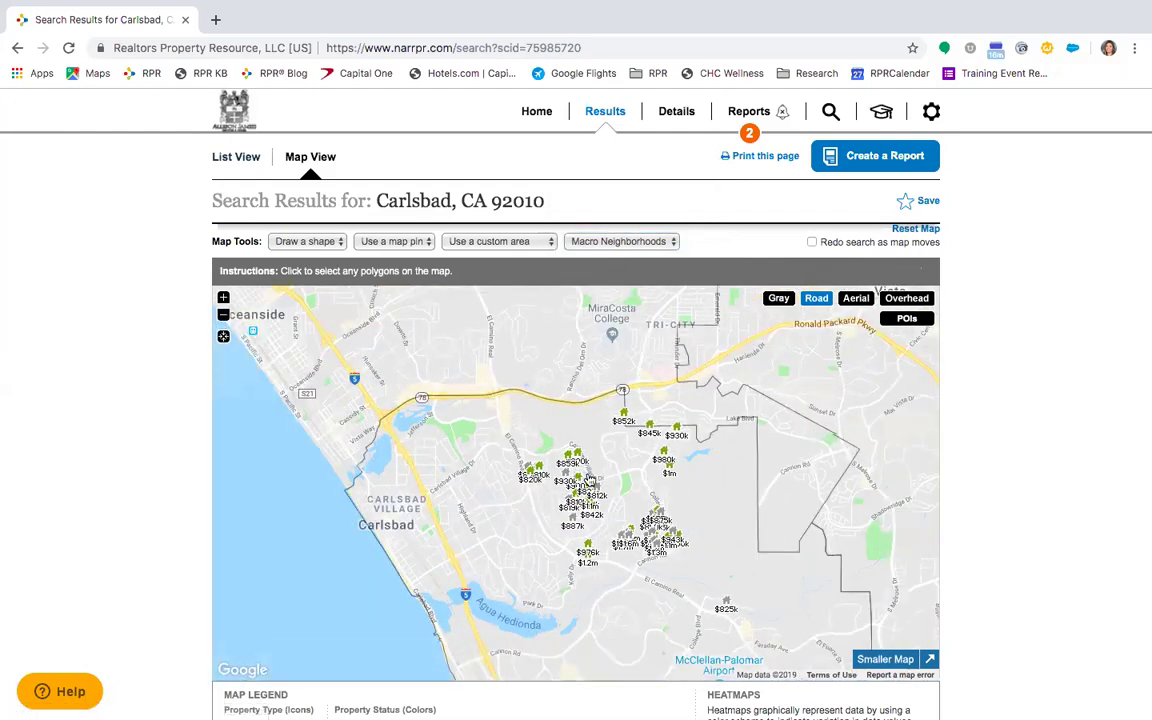
click(589, 481)
click(524, 387)
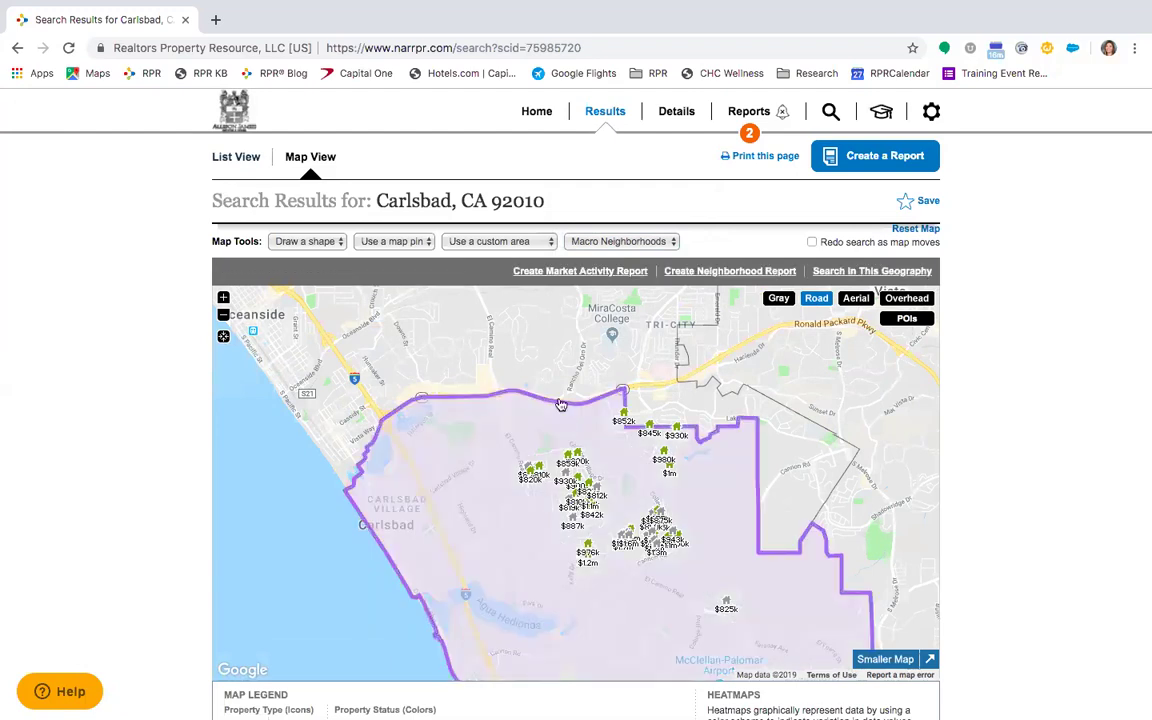
drag(499, 330, 472, 252)
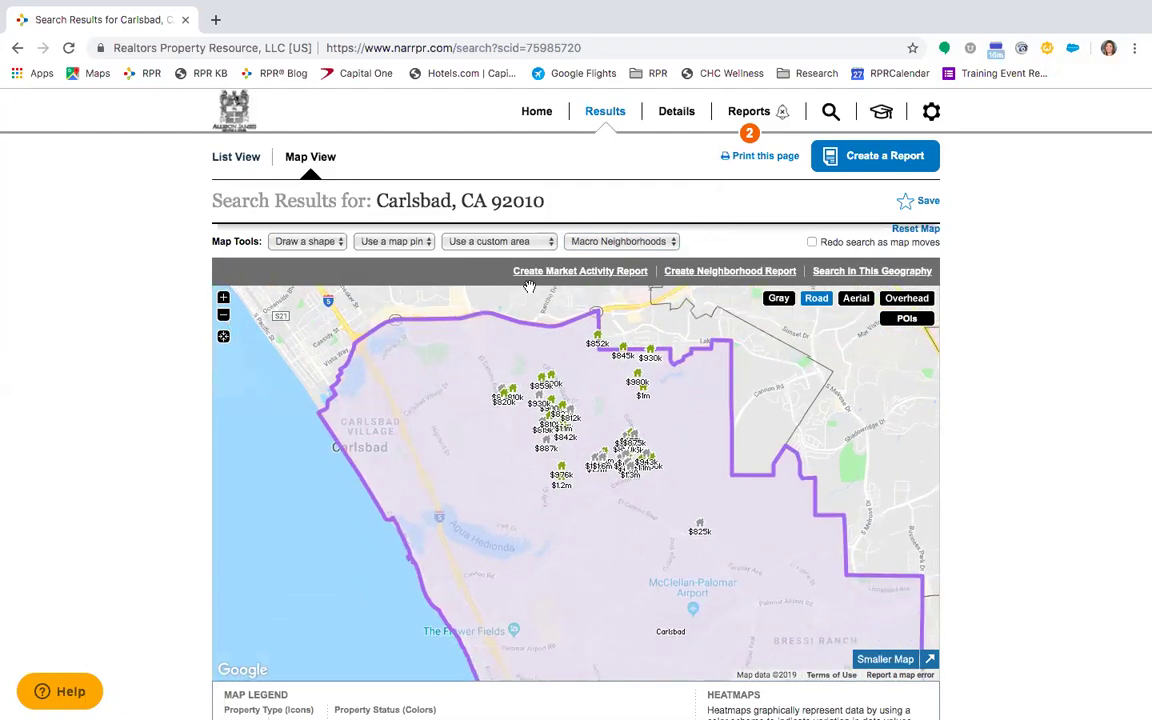
Step: Switch the map geographies to Intermediate Neighborhoods and select the Tamarack Point neighborhood
click(624, 242)
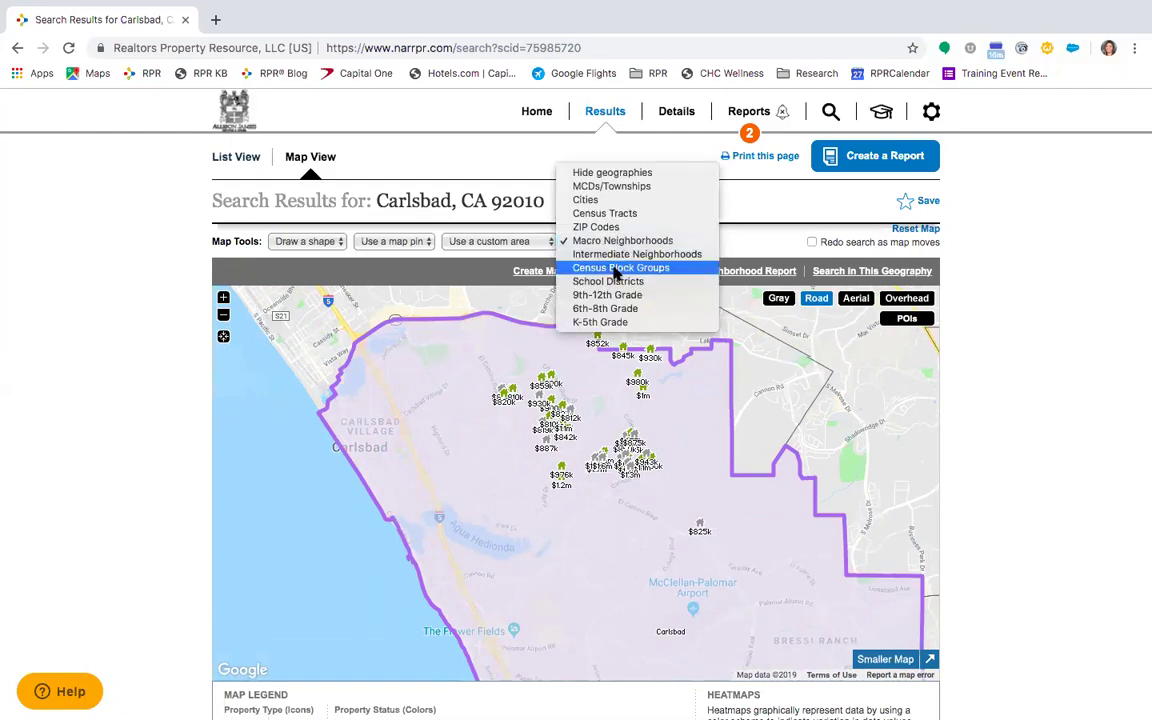
click(618, 256)
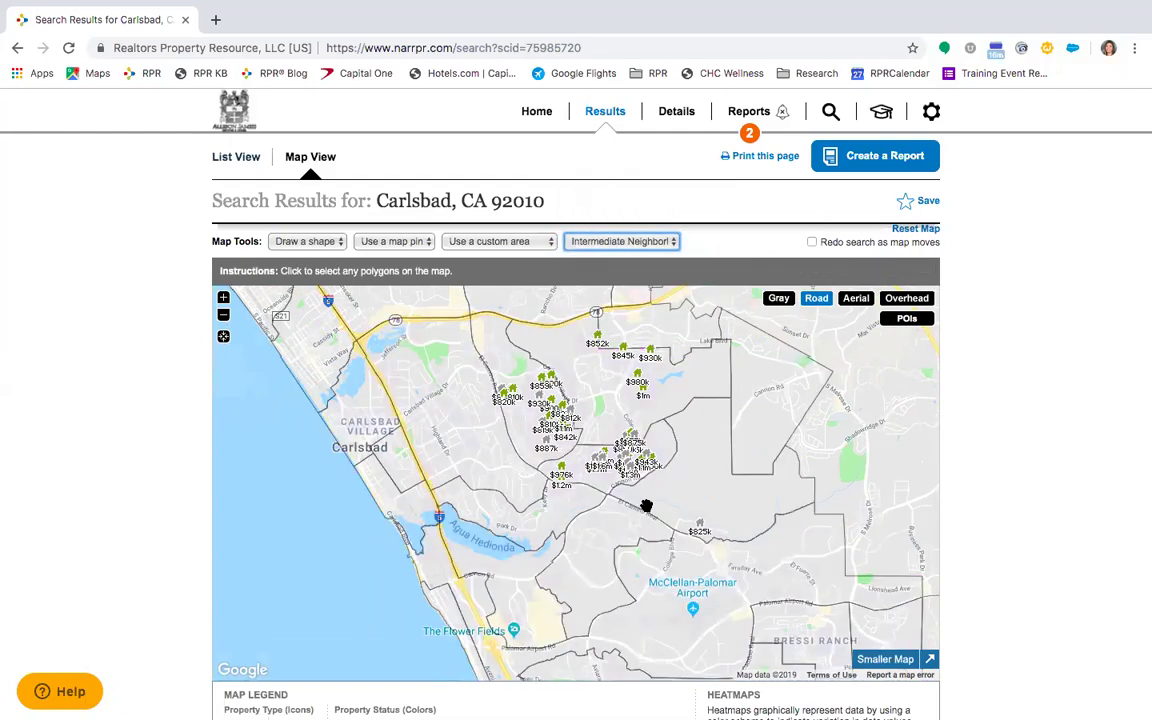
click(223, 298)
drag(350, 411, 504, 476)
click(504, 476)
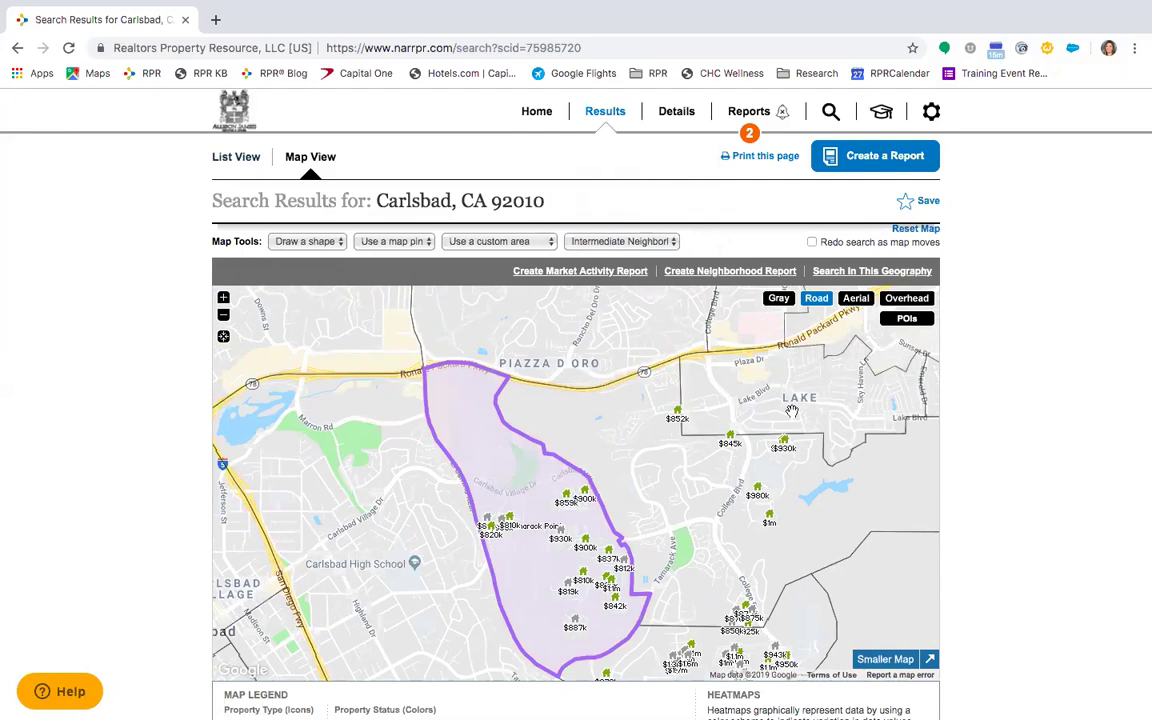
Step: Try adding the adjoining southeastern neighborhood and Calavera Hills to the map selection, then deselect both
drag(655, 566, 655, 490)
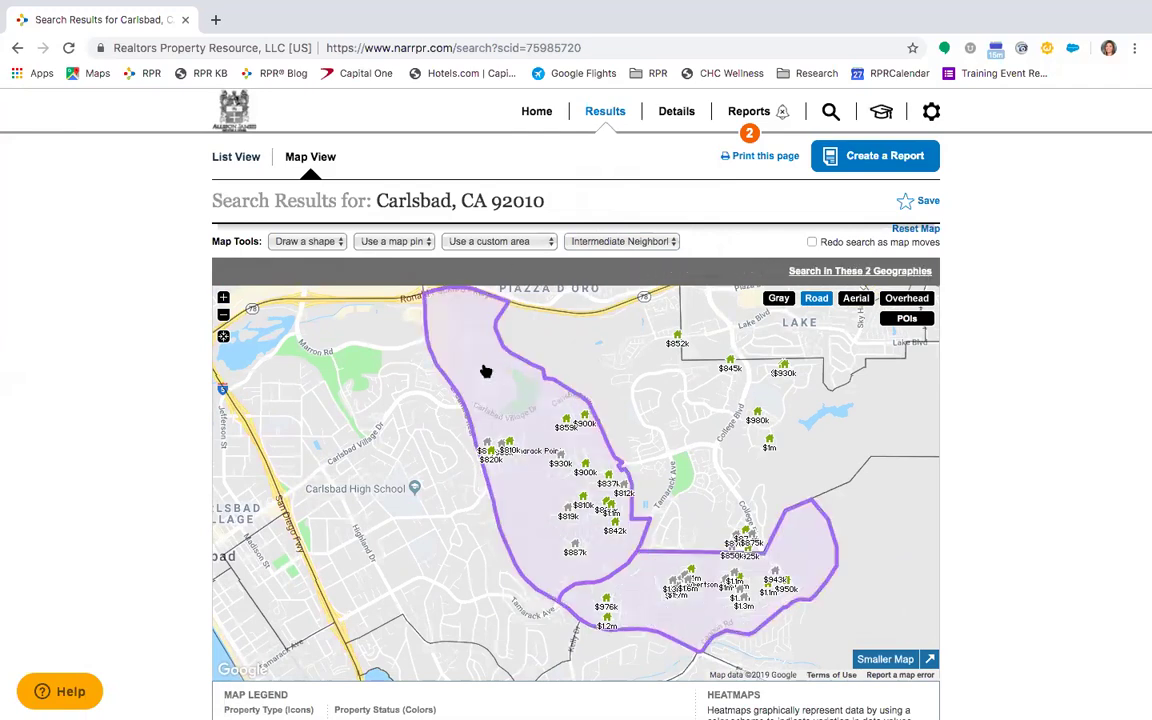
click(611, 557)
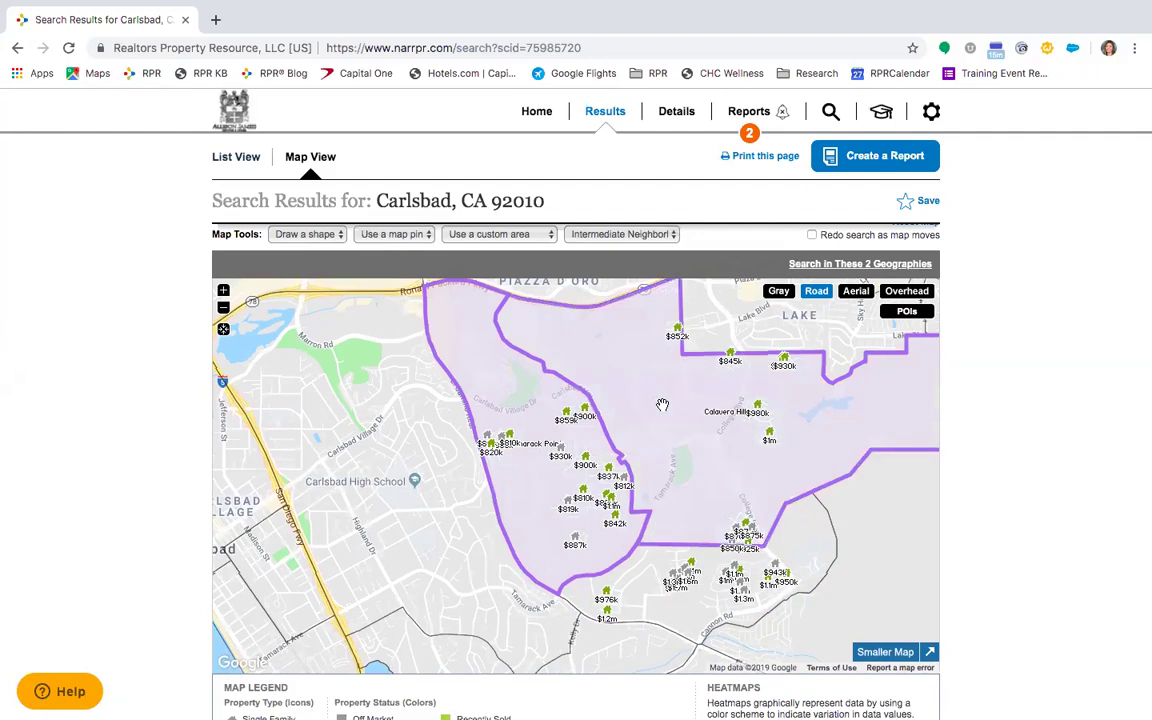
click(578, 365)
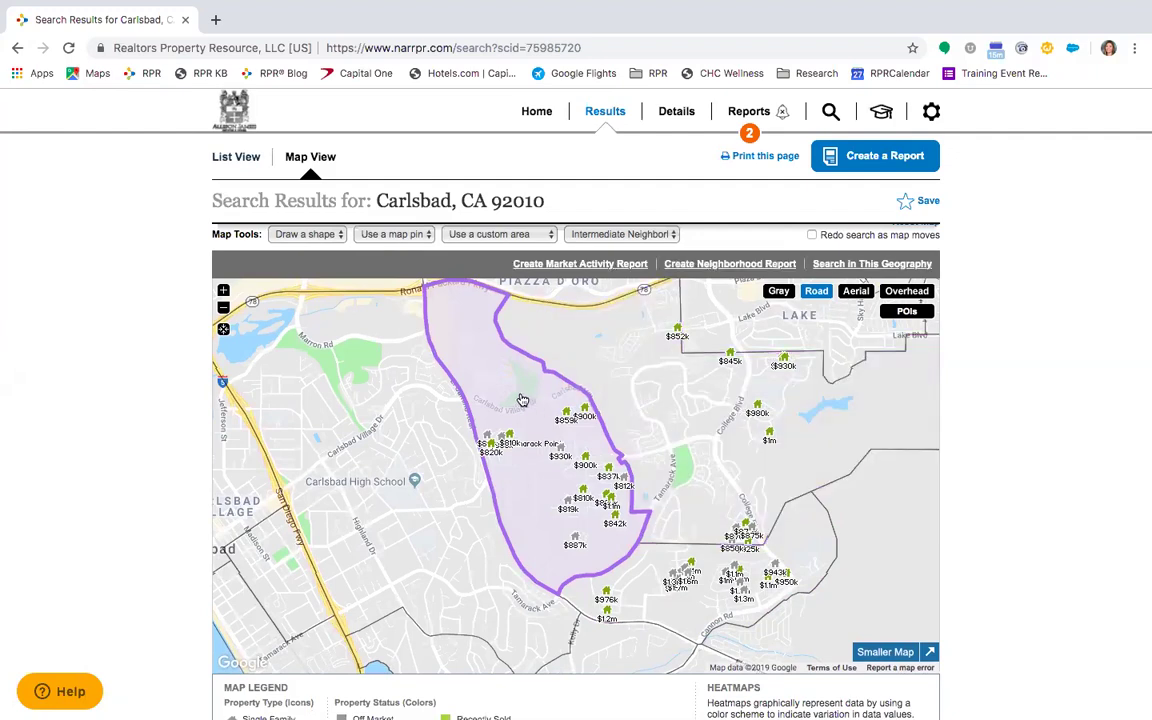
Step: Switch the map geographies to Minor Neighborhoods and select the Seaside Lands neighborhood in Carlsbad Village
click(470, 358)
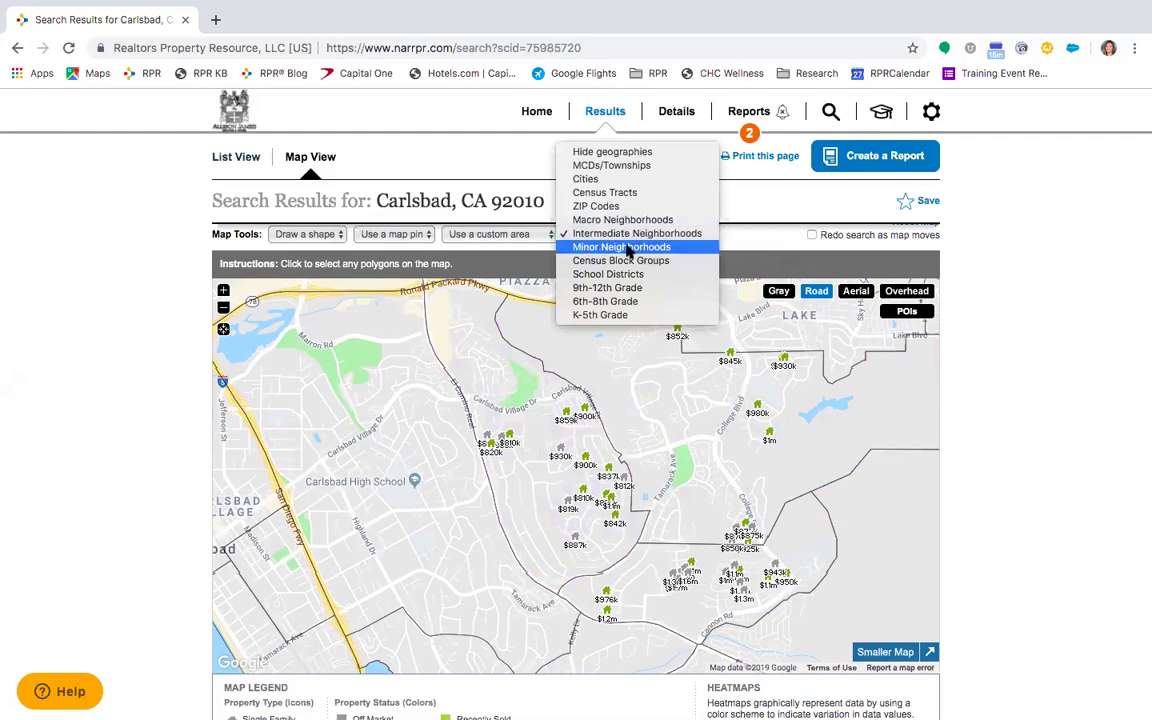
click(627, 247)
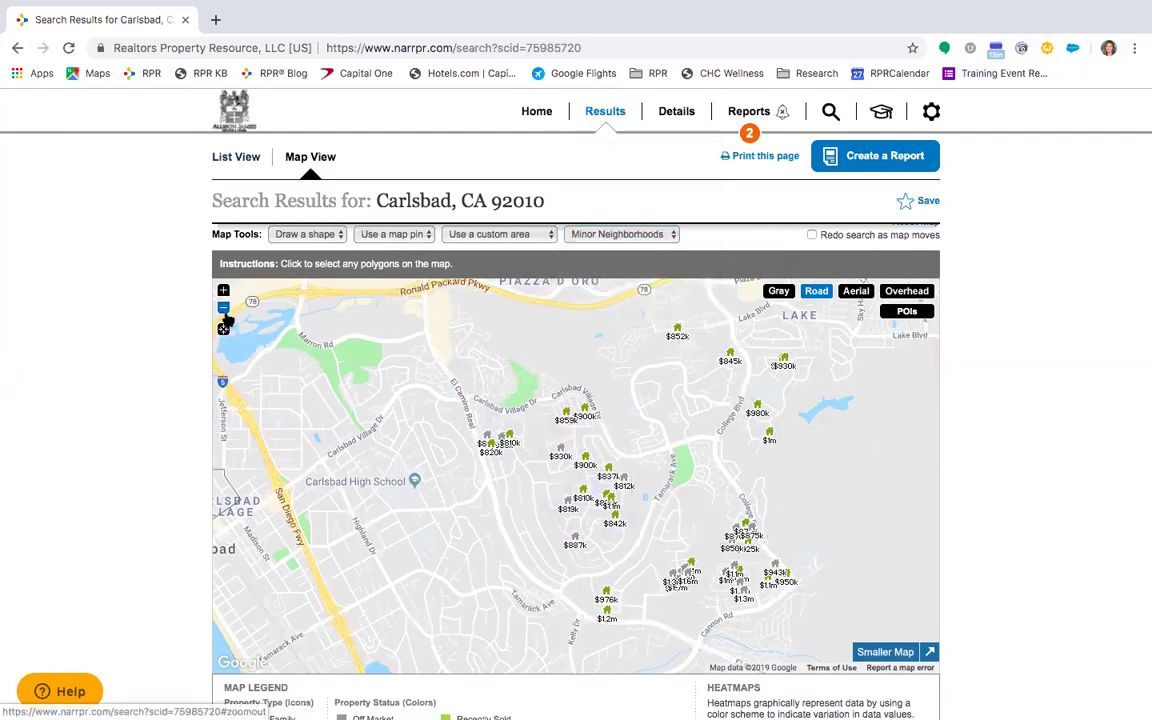
drag(520, 367, 755, 355)
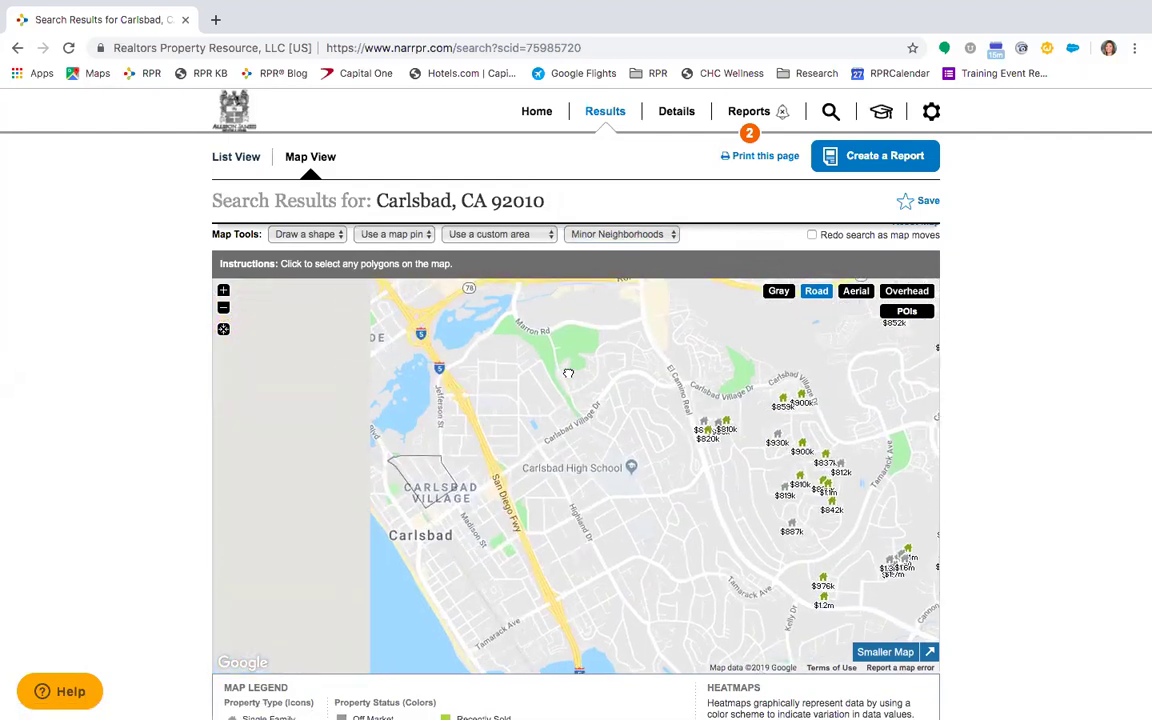
click(452, 482)
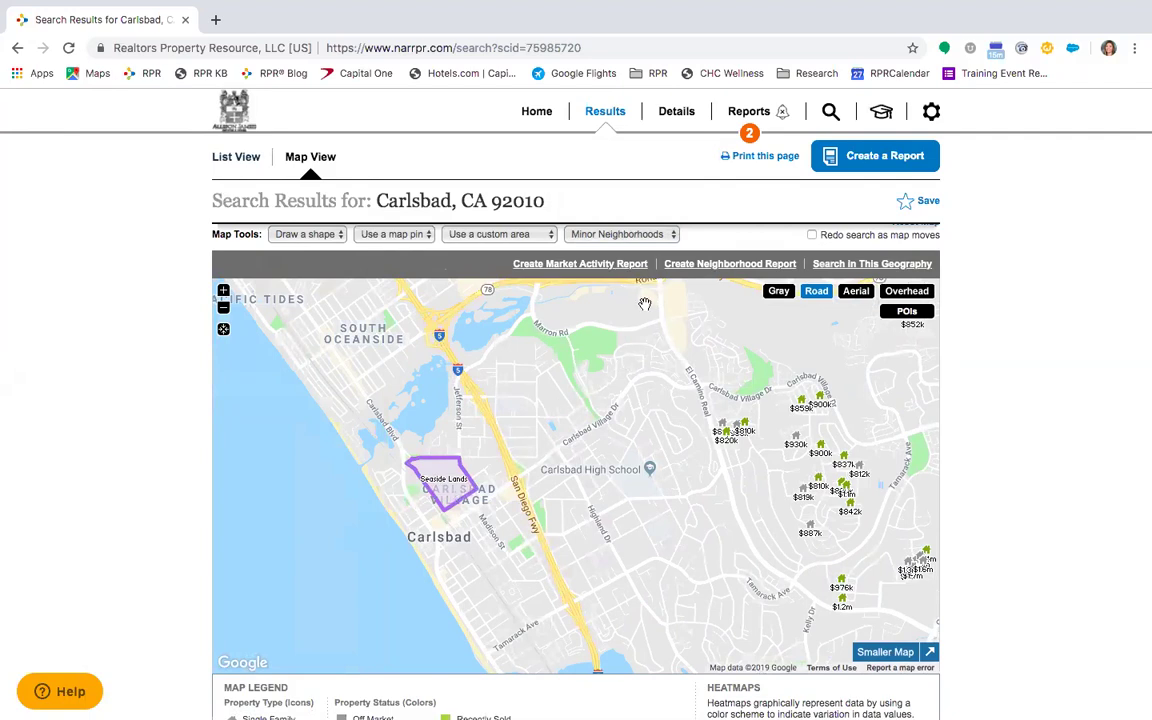
Step: Switch the map geographies to K-5th Grade and select the adjoining attendance areas around the property clusters, including Hope Elementary
click(629, 235)
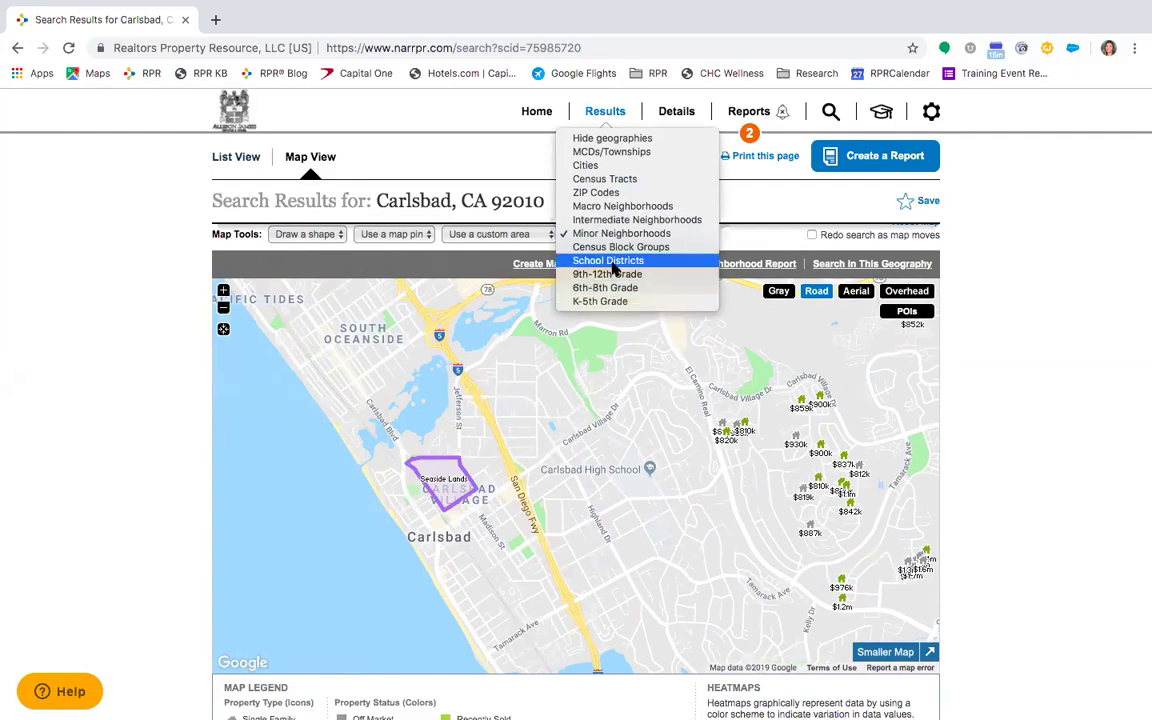
click(611, 304)
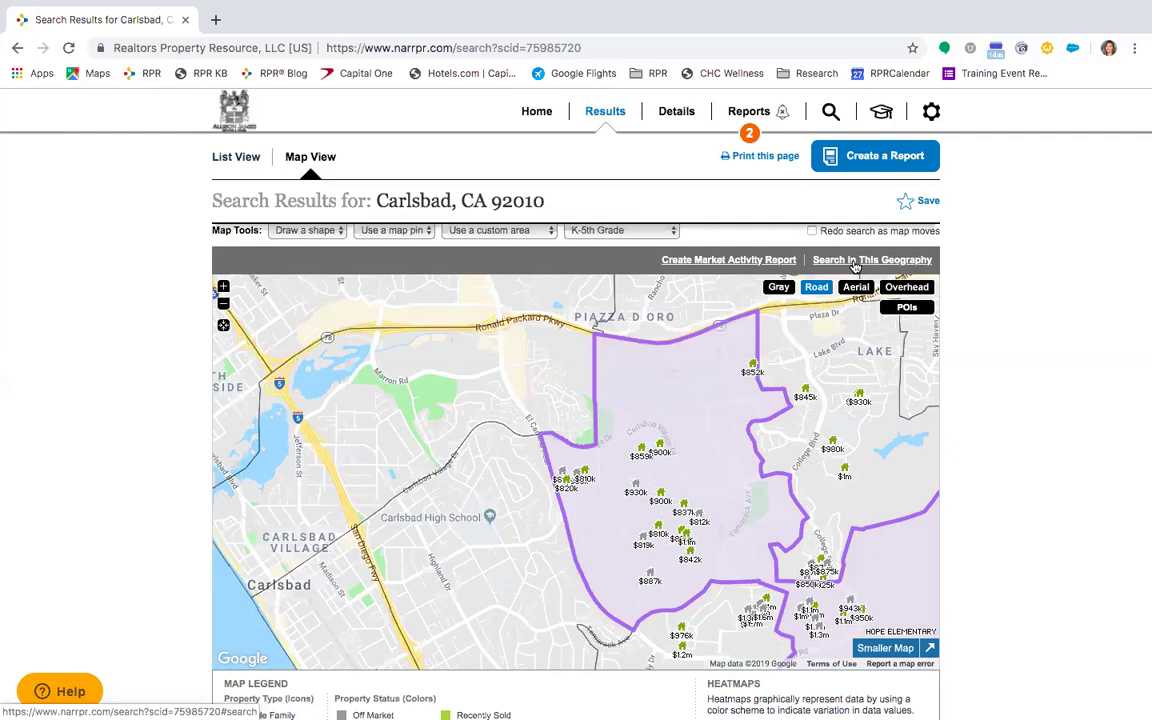
Step: Copy the search location "Carlsbad, CA 92010" from the results heading and start a Neighborhoods search from the home page
drag(550, 199, 378, 205)
key(super+c)
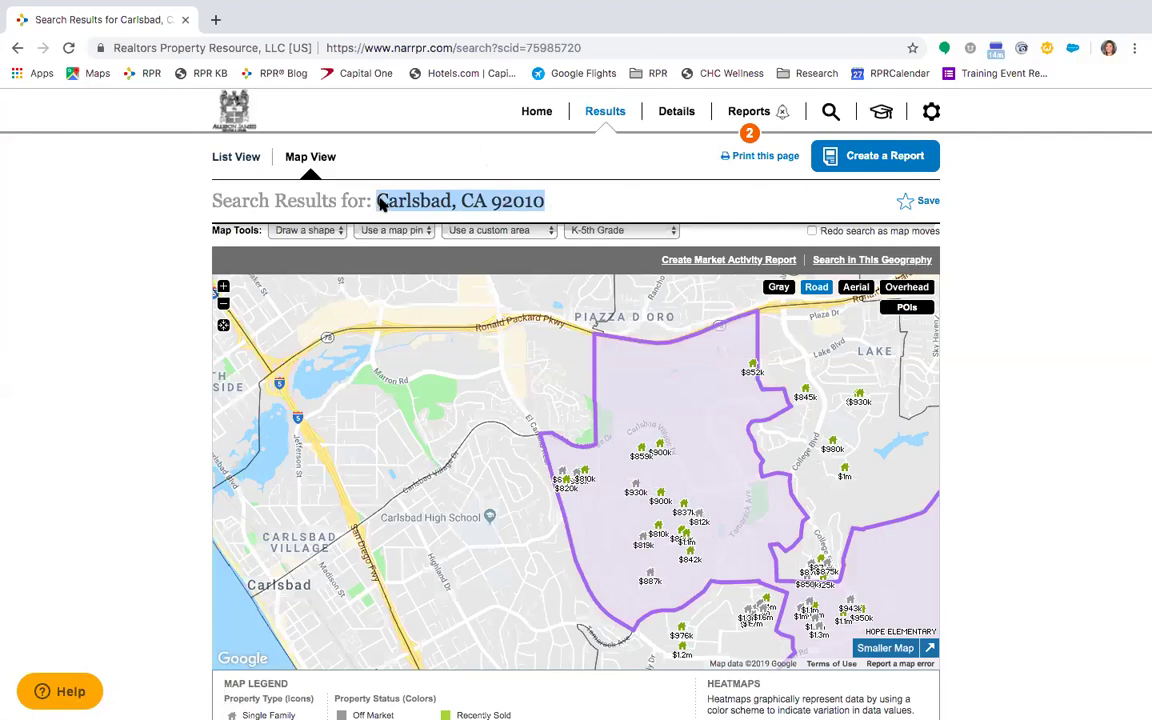
click(534, 113)
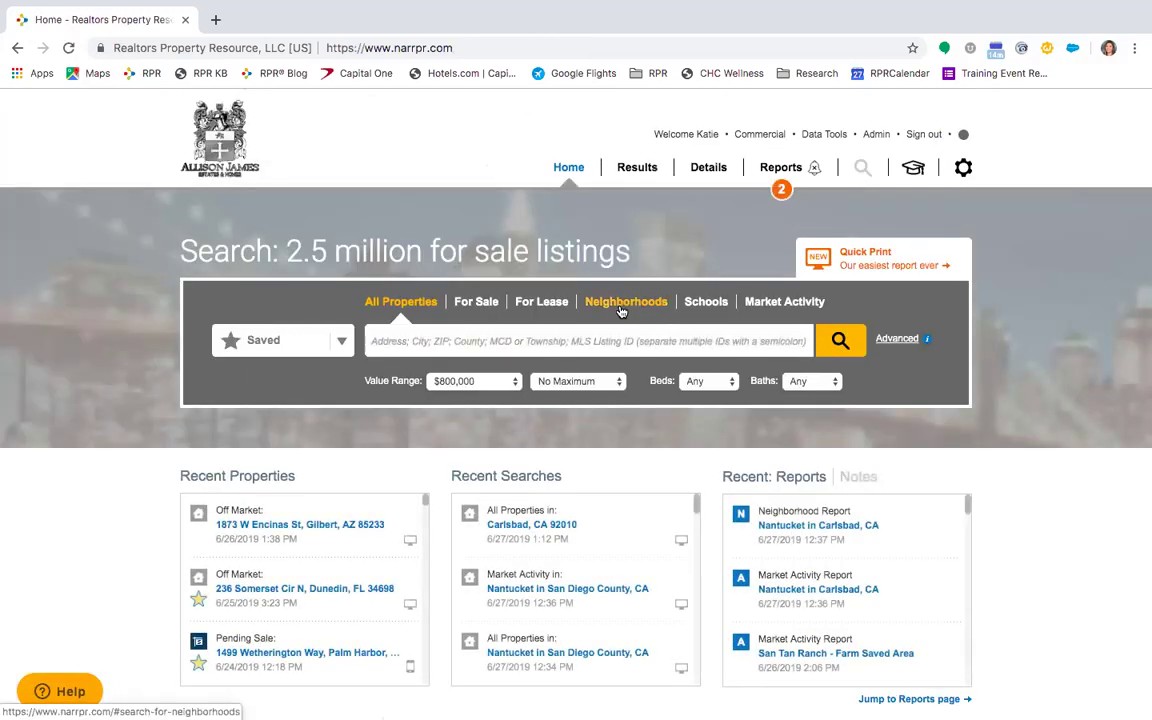
scroll(620, 312, up, 5)
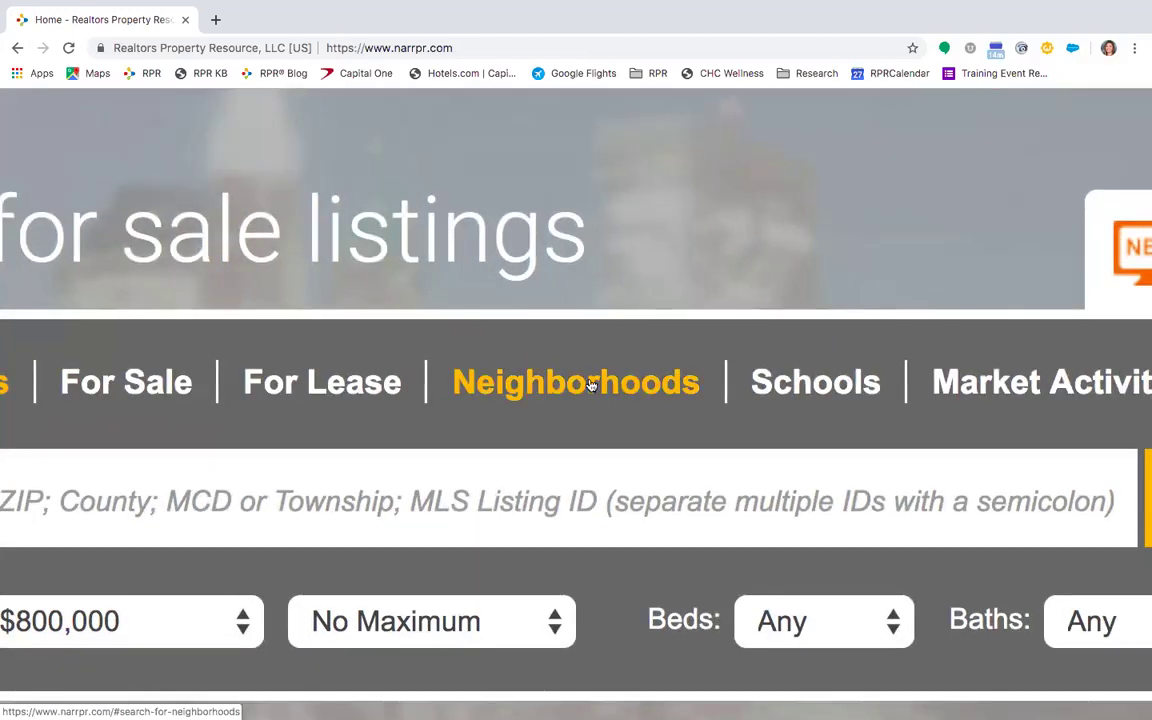
click(589, 386)
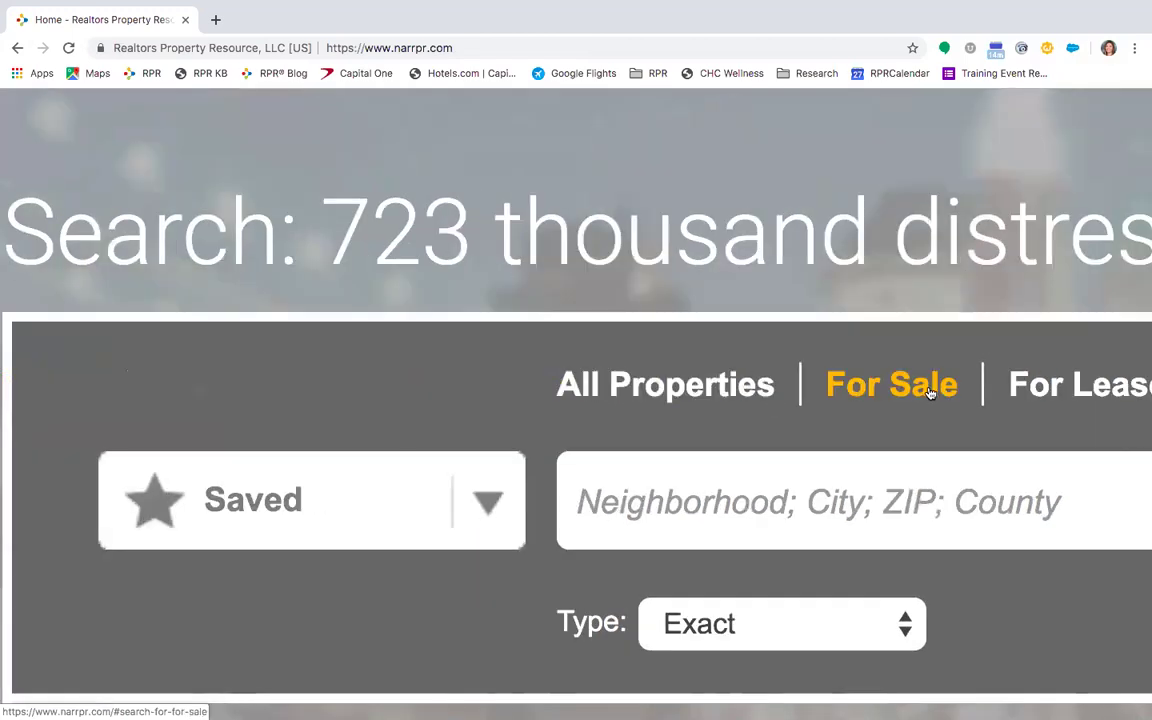
Step: Search for neighborhoods in Carlsbad, CA 92010 with the search type set to Within
scroll(916, 394, right, 2)
scroll(916, 394, right, 3)
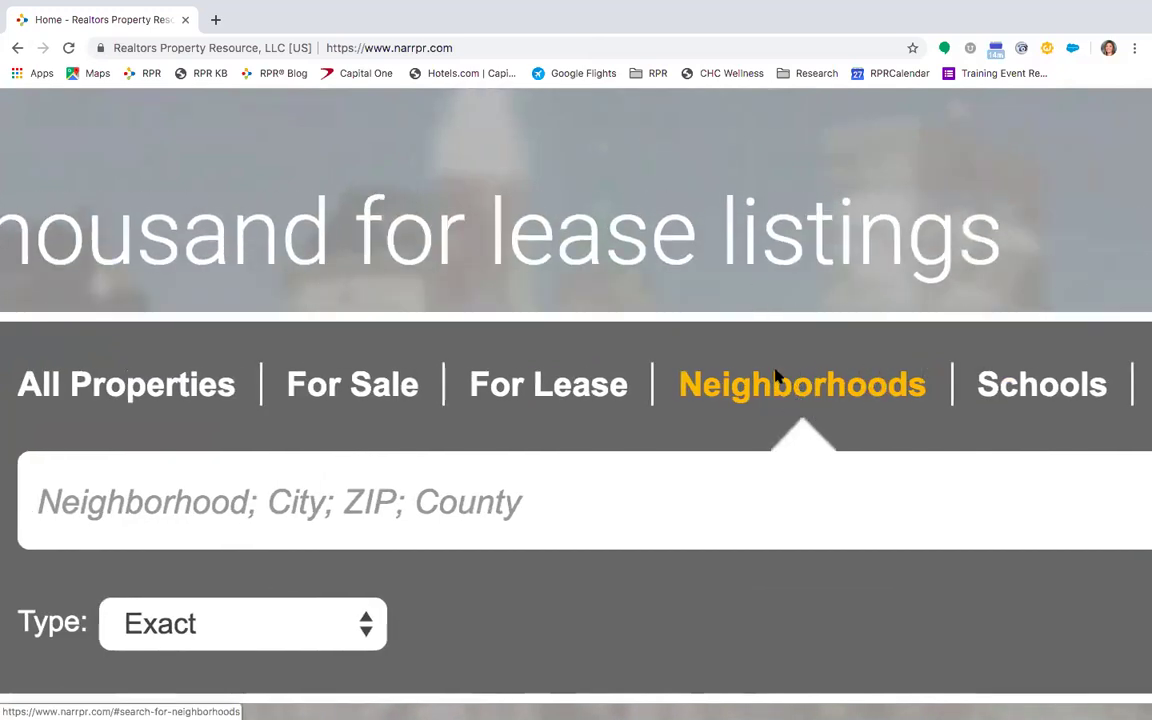
scroll(743, 417, down, 2)
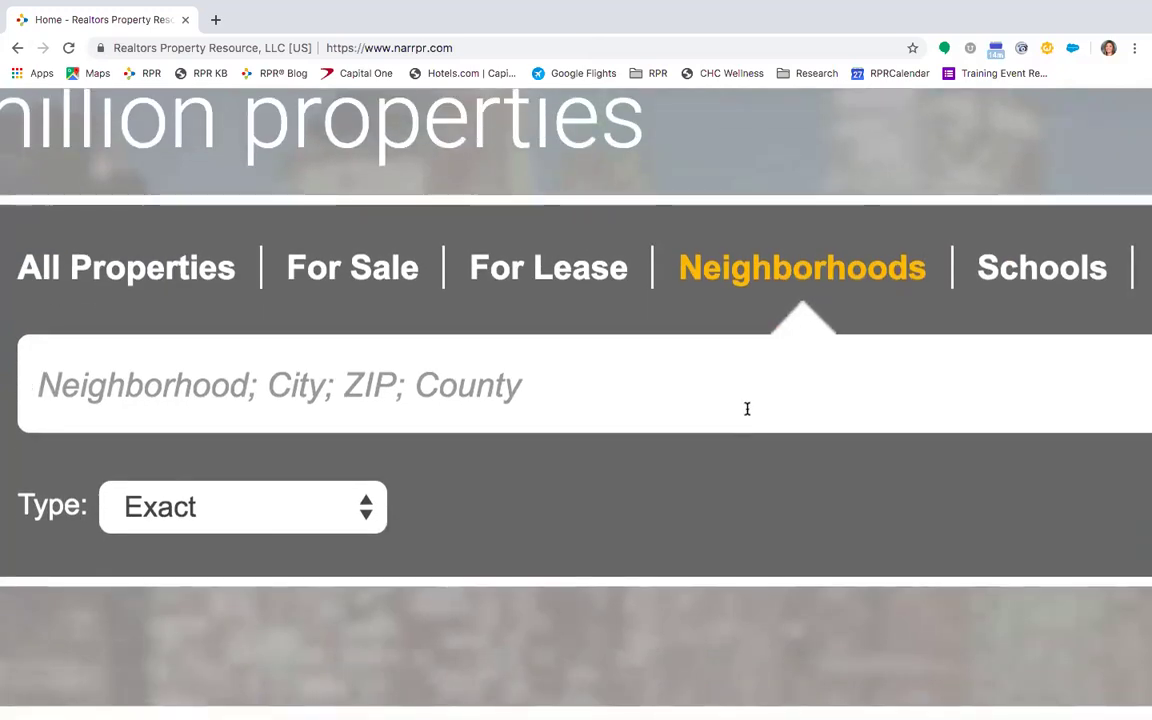
key(super+v)
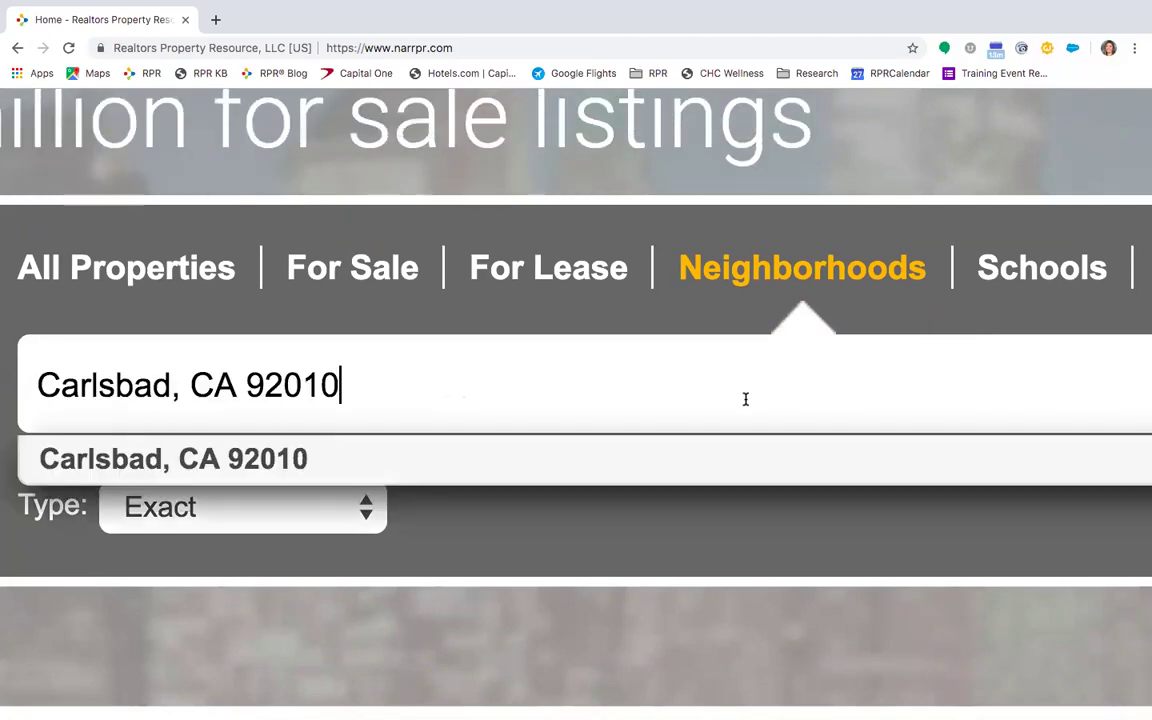
click(578, 481)
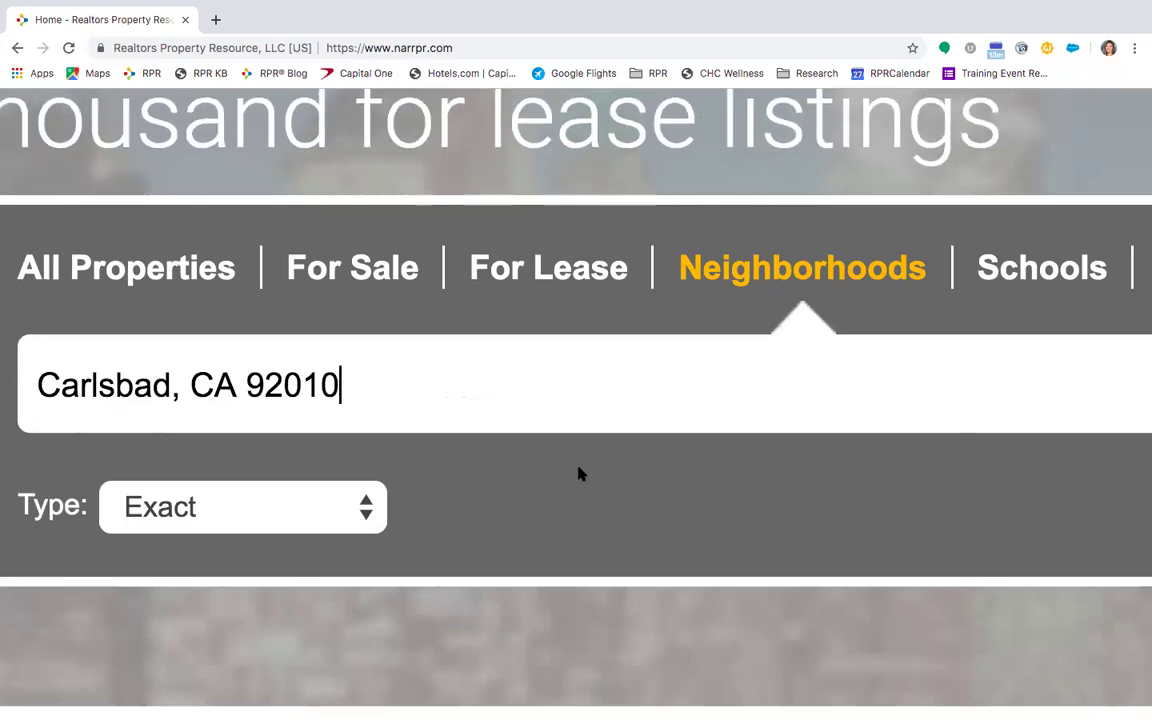
scroll(578, 474, down, 2)
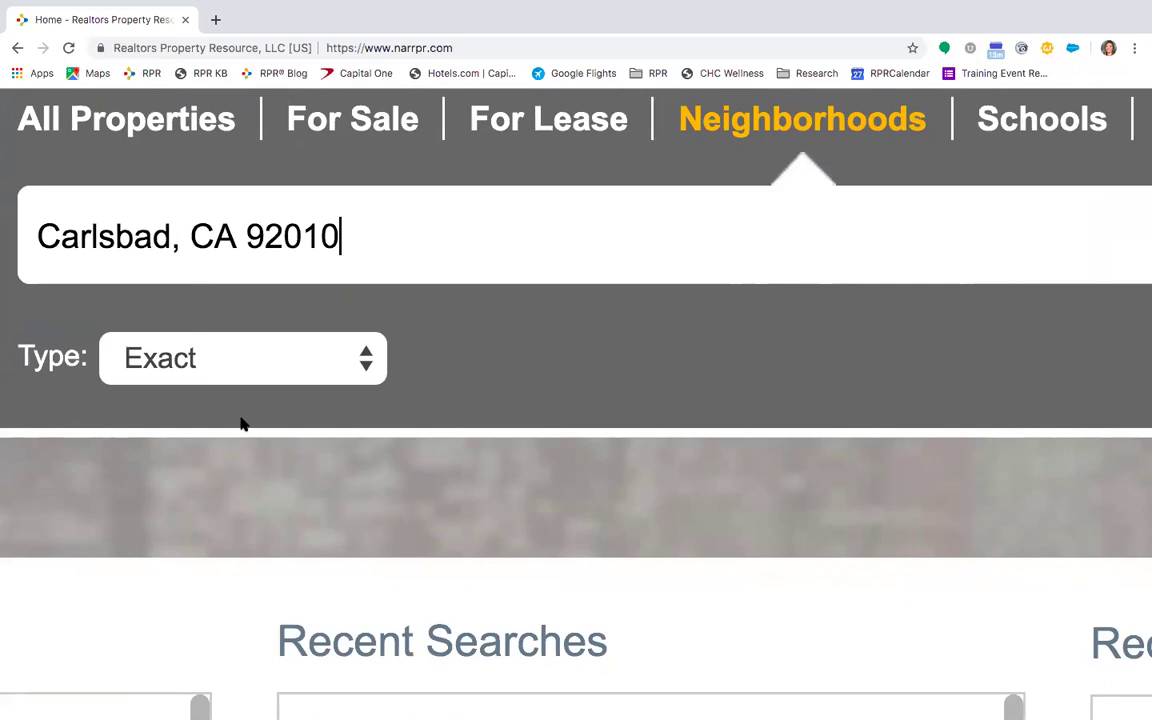
scroll(238, 317, left, 3)
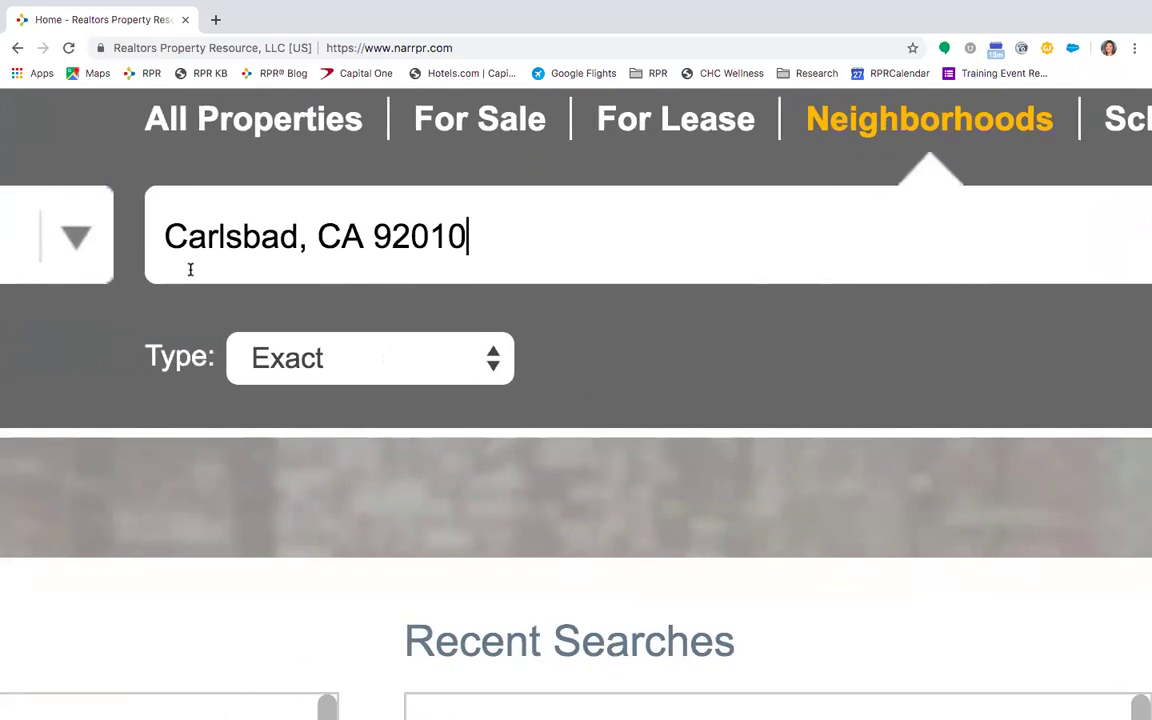
click(258, 377)
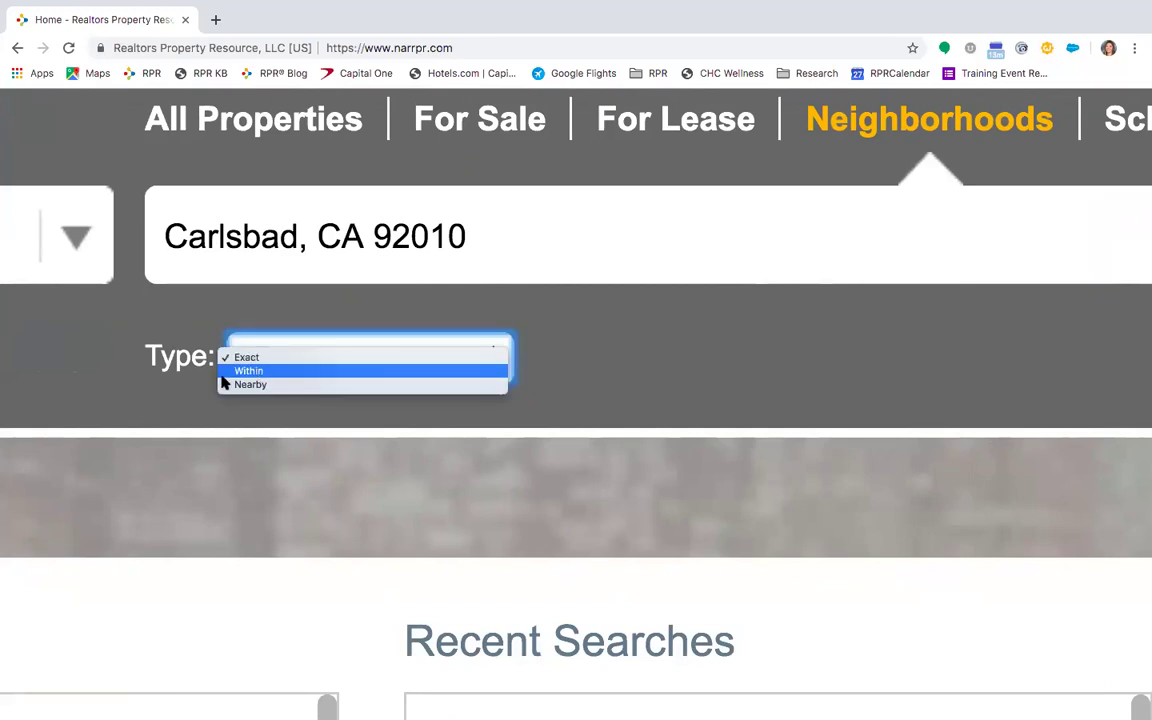
click(267, 373)
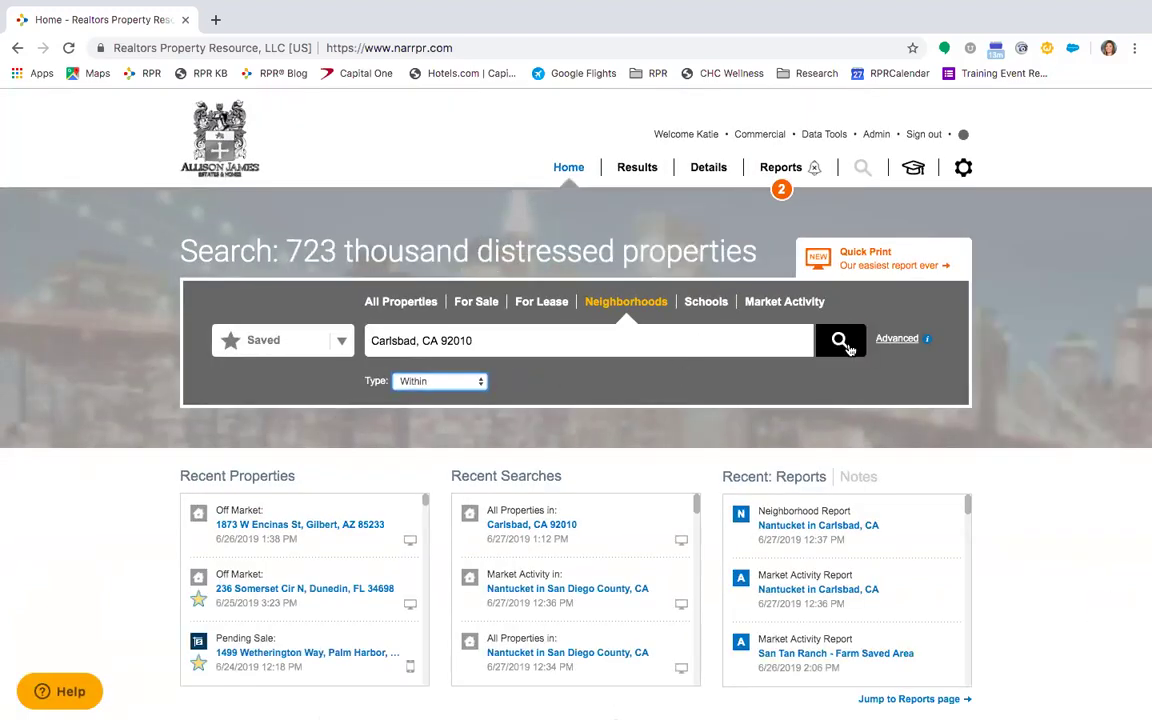
click(845, 341)
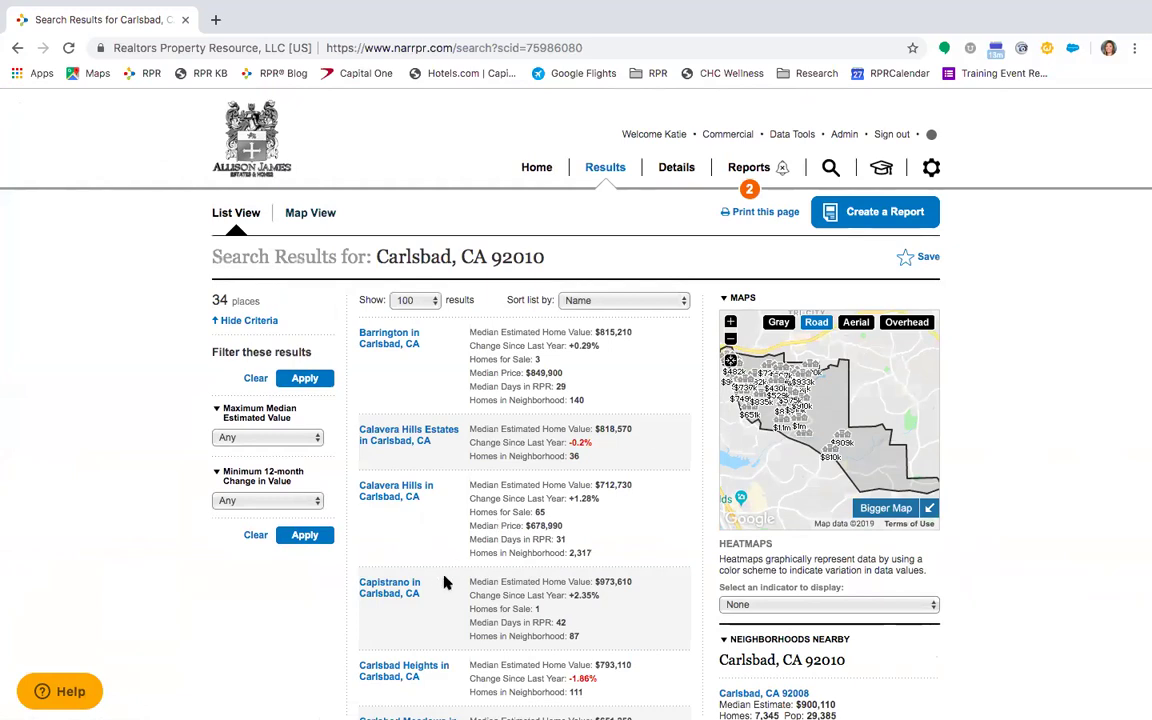
Step: Review the neighborhood results and examine the home value, yearly change and listing statistics for Nantucket and its neighbouring entries
scroll(445, 583, down, 3)
scroll(445, 583, down, 1)
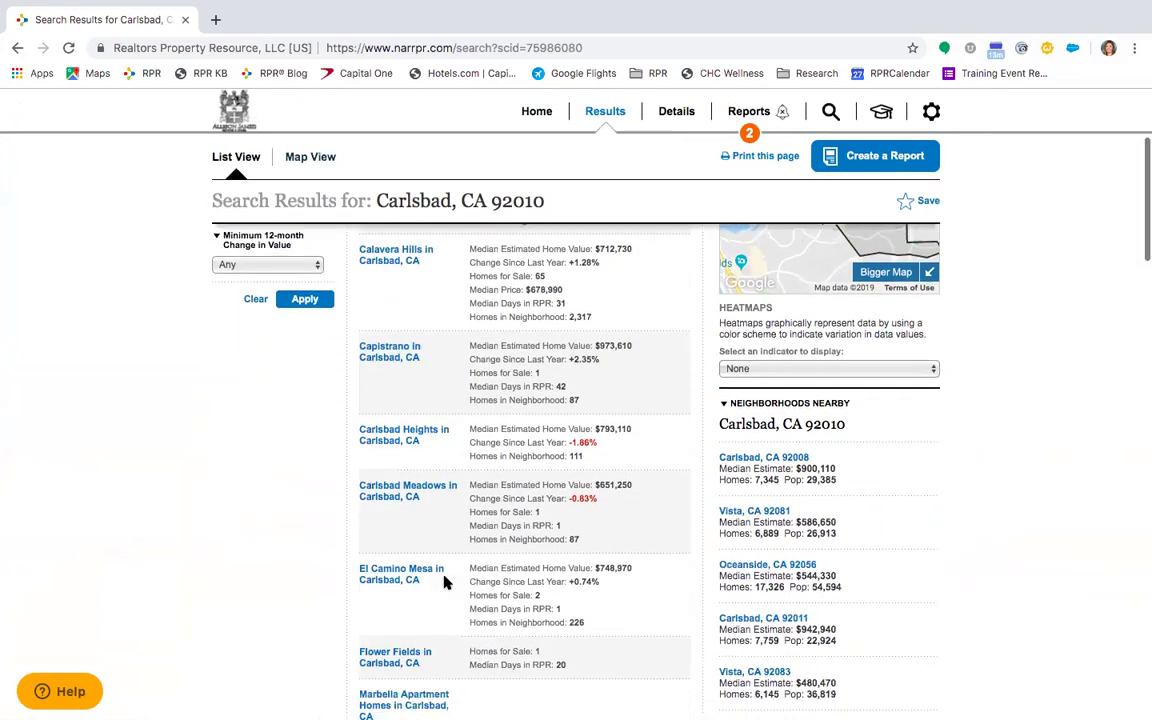
scroll(445, 583, down, 1)
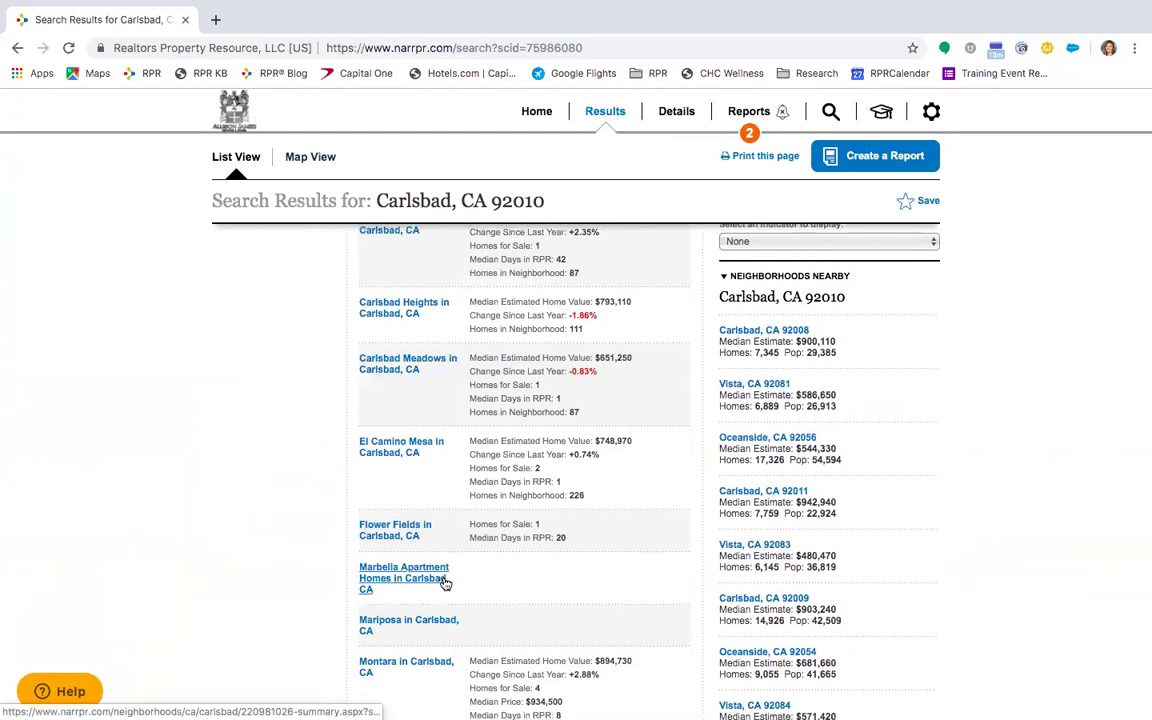
scroll(445, 583, down, 3)
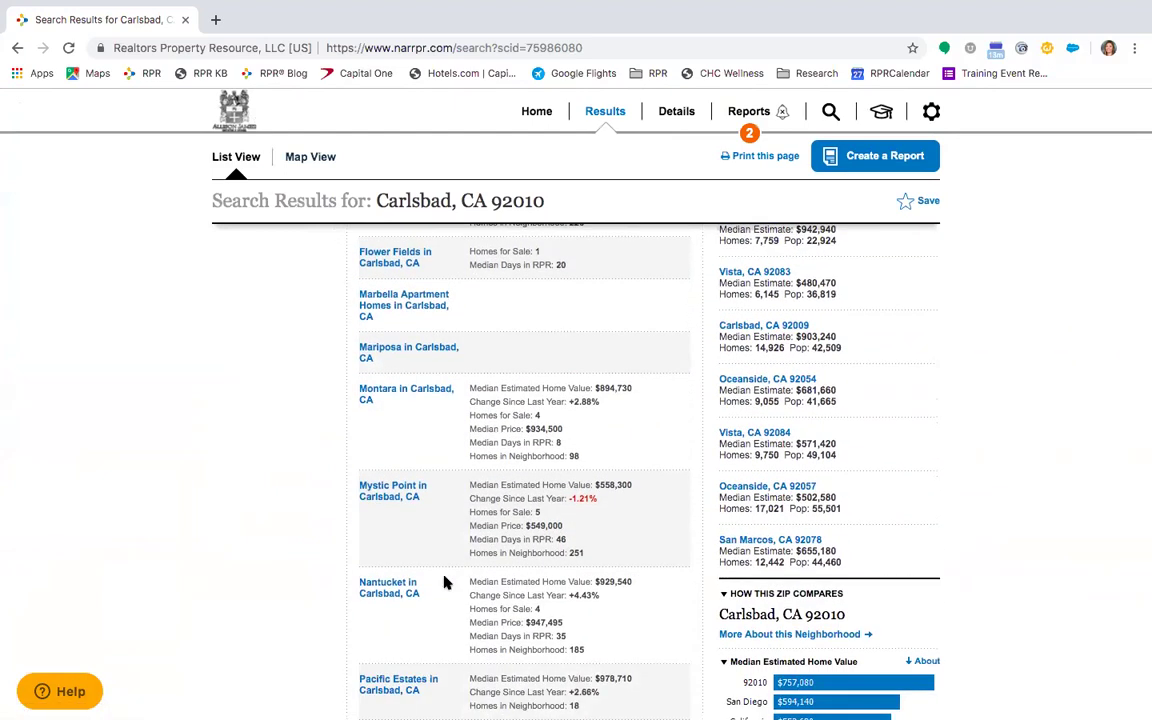
scroll(445, 583, down, 2)
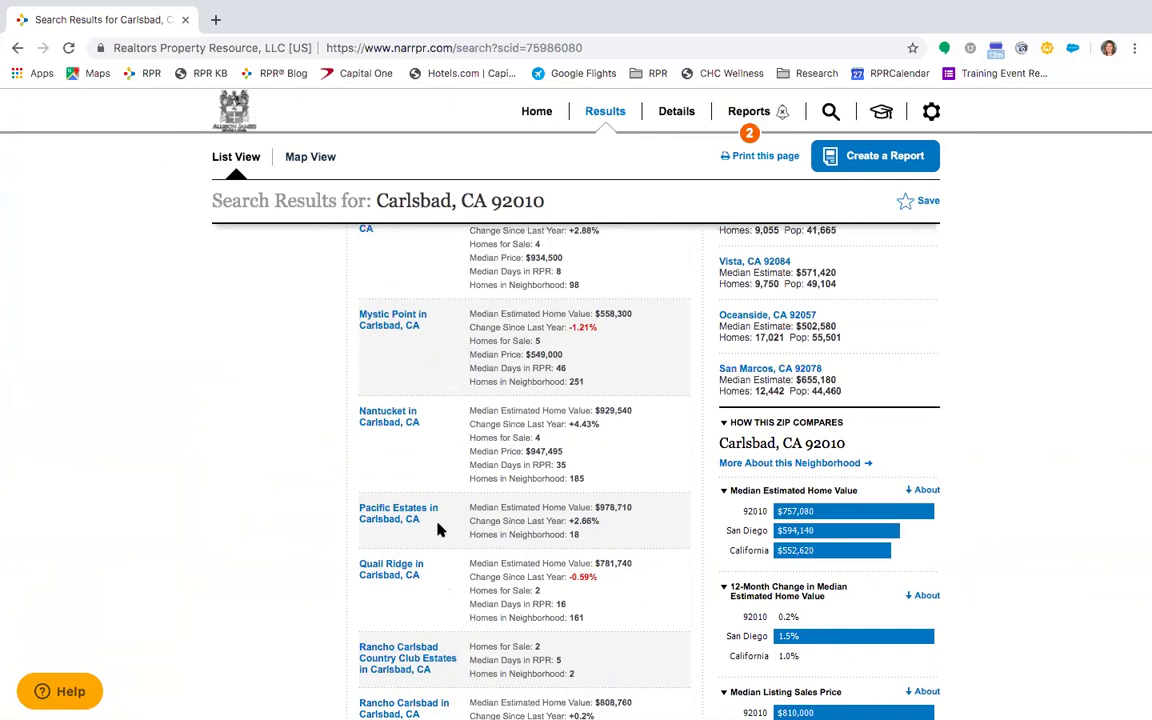
scroll(385, 457, up, 5)
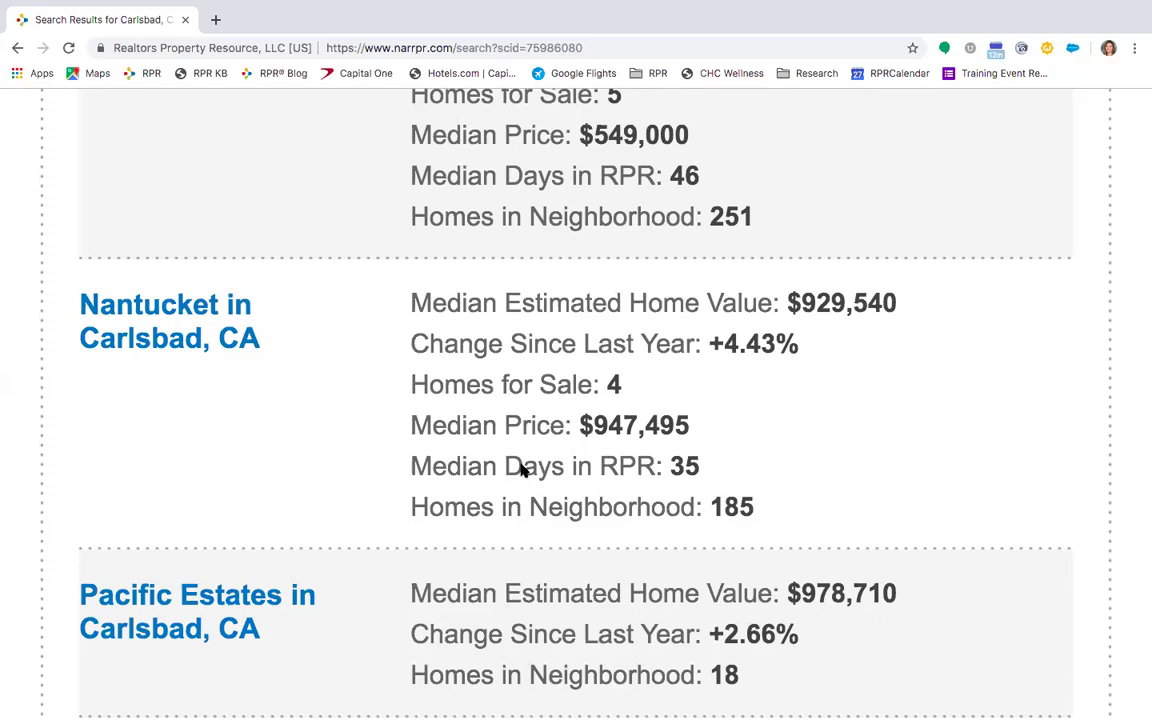
scroll(520, 470, down, 5)
scroll(522, 468, up, 3)
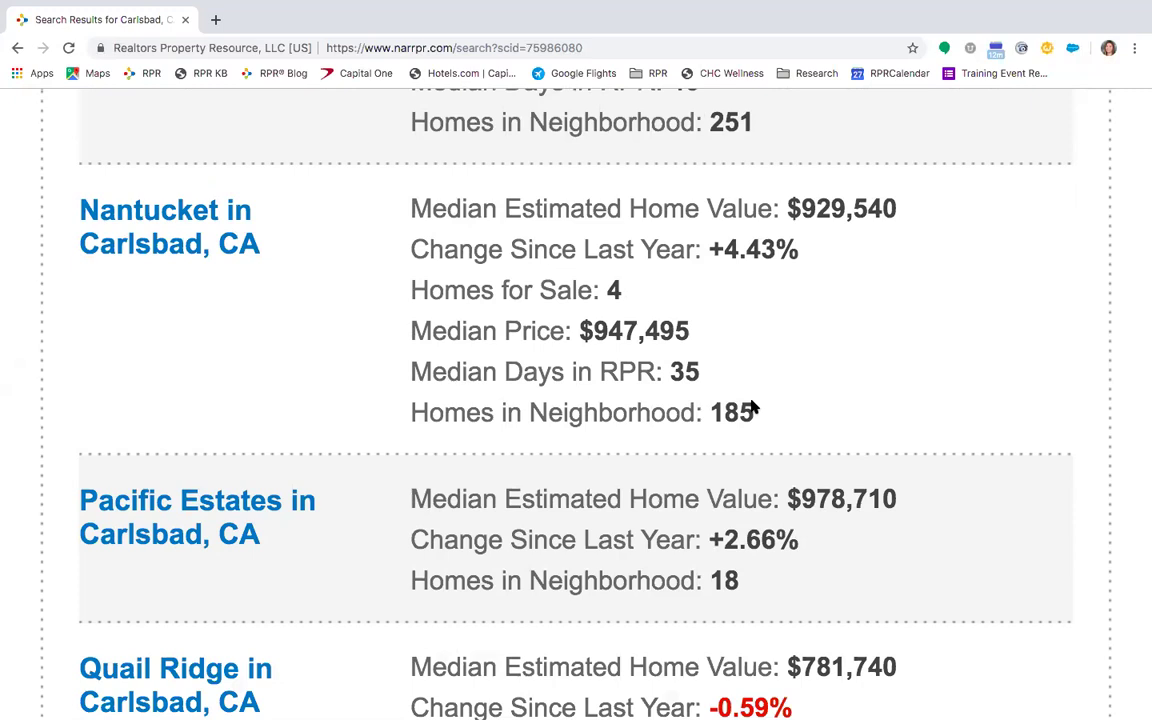
scroll(752, 407, up, 3)
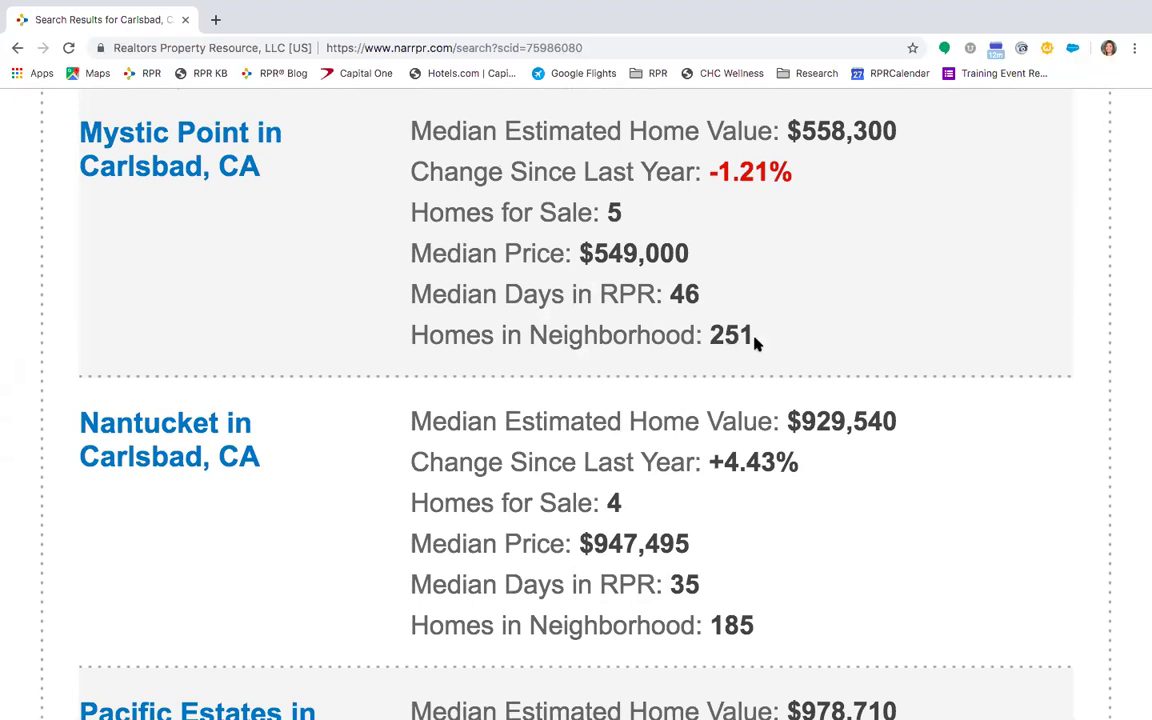
scroll(576, 442, down, 2)
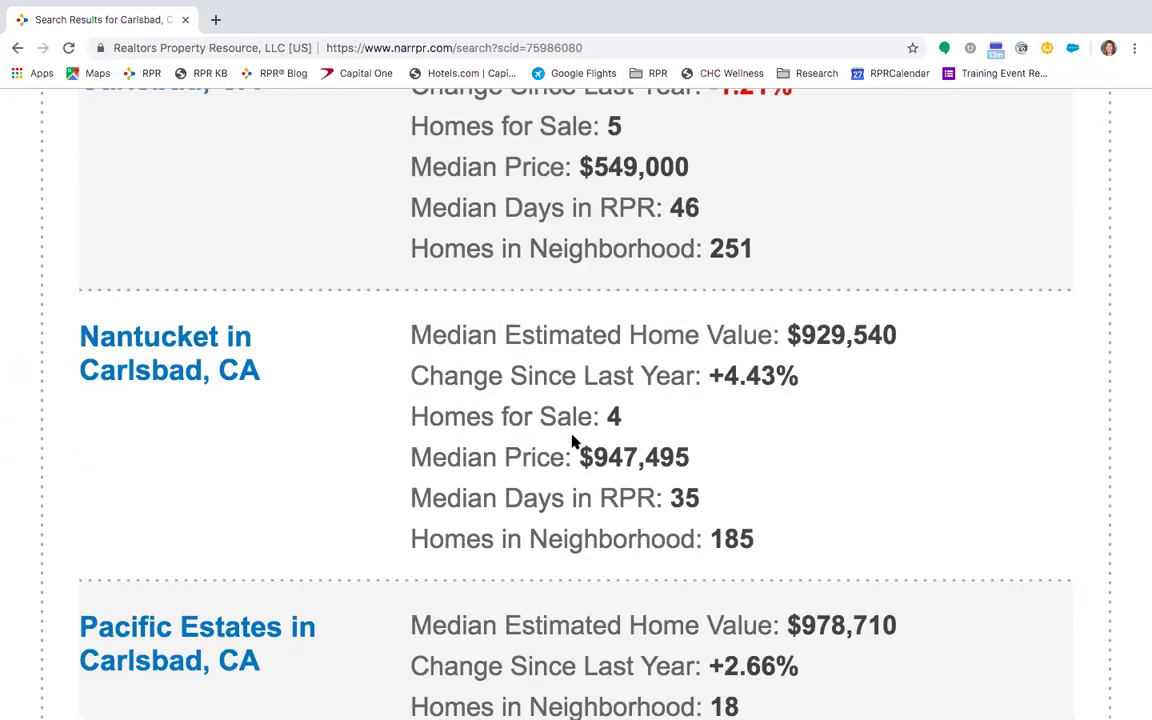
scroll(573, 437, up, 3)
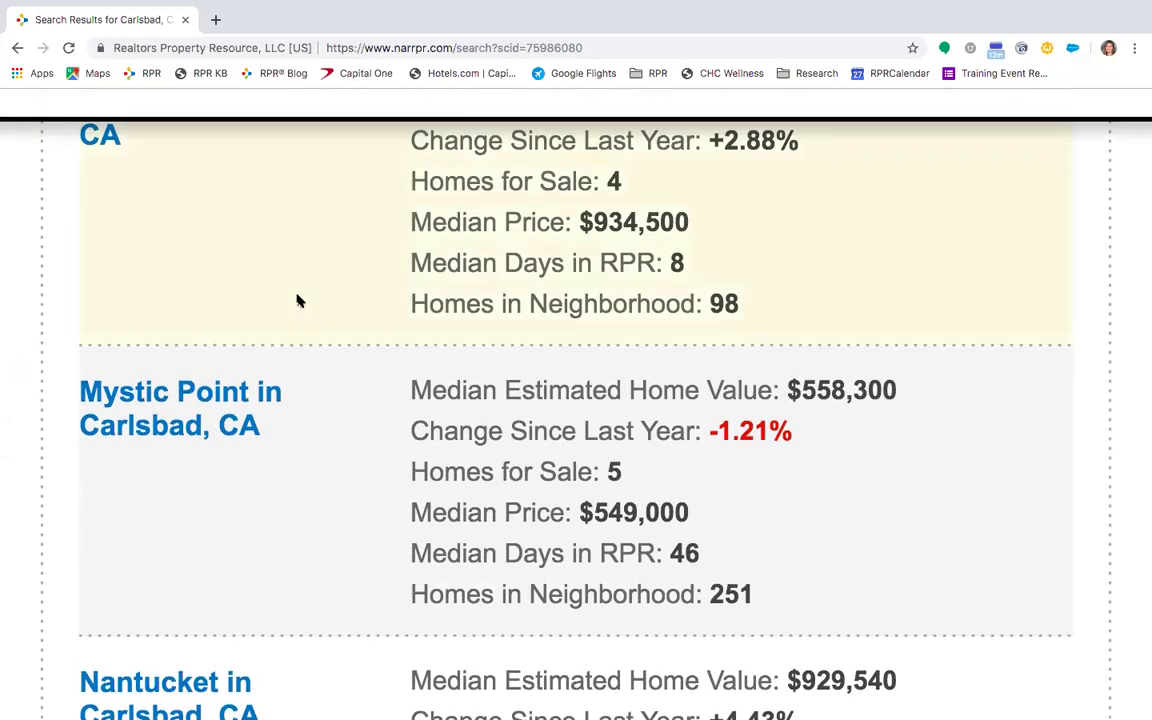
Step: Look over the neighborhood list again from the first entries down to Nantucket, comparing their statistics
key(ctrl+0)
scroll(432, 524, up, 1)
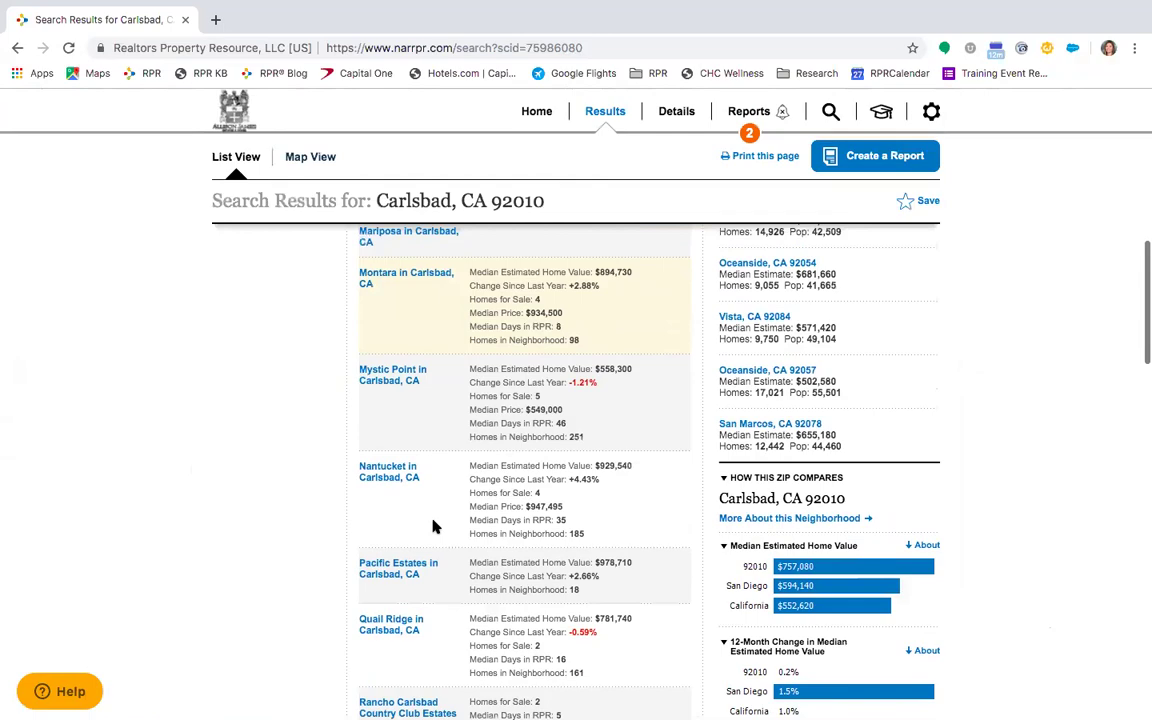
scroll(236, 502, up, 8)
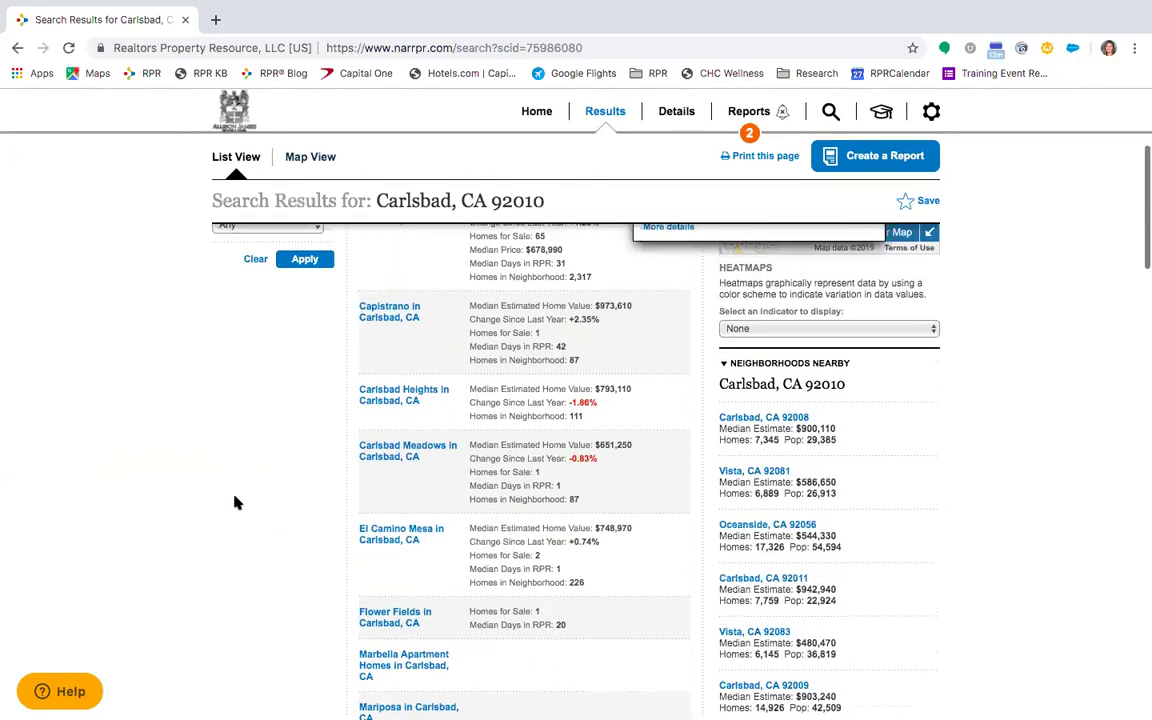
scroll(236, 502, down, 2)
scroll(236, 502, up, 6)
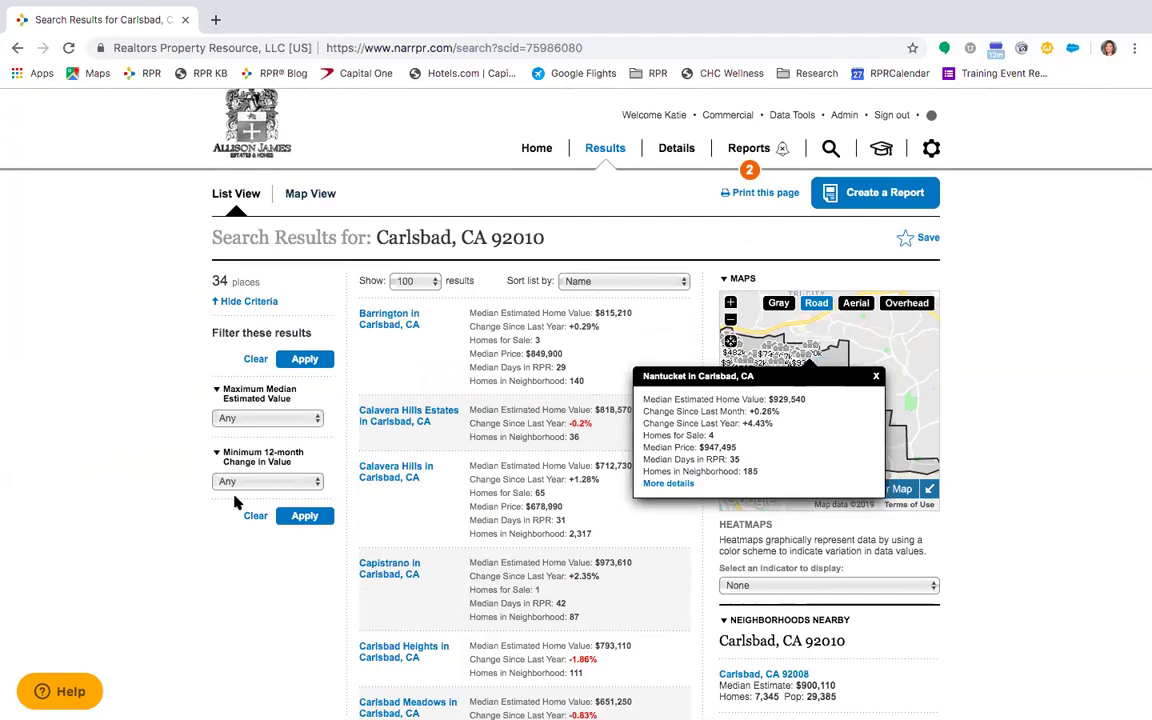
scroll(437, 591, down, 5)
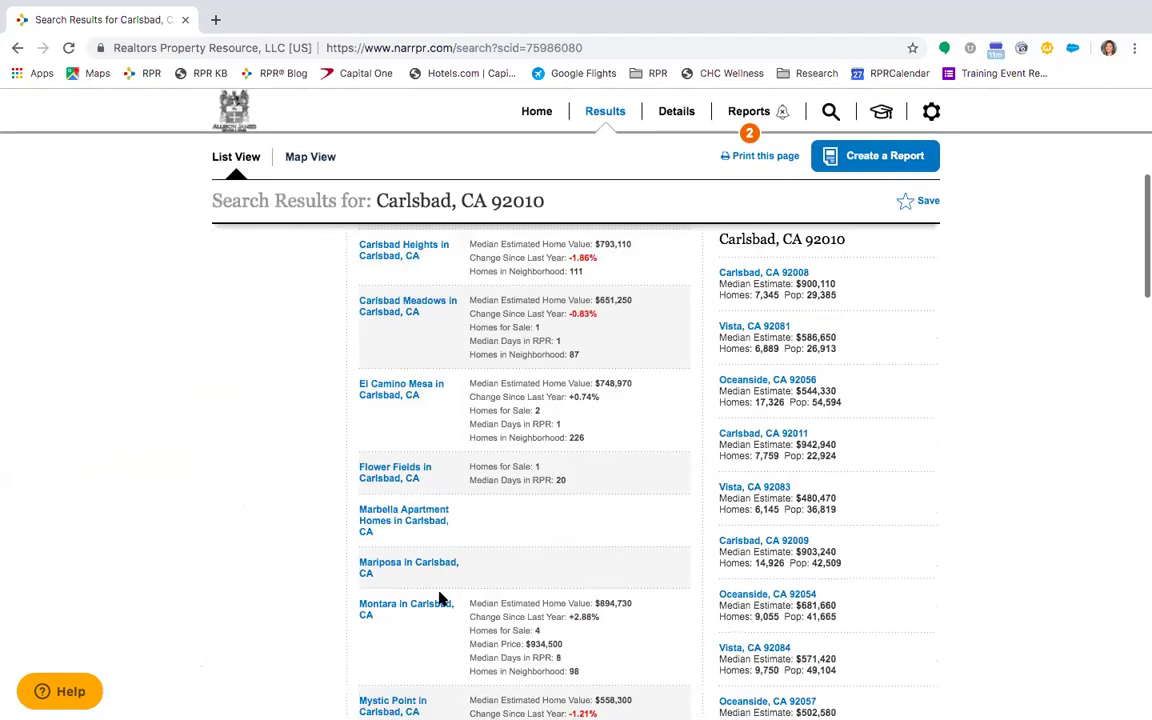
scroll(438, 598, down, 2)
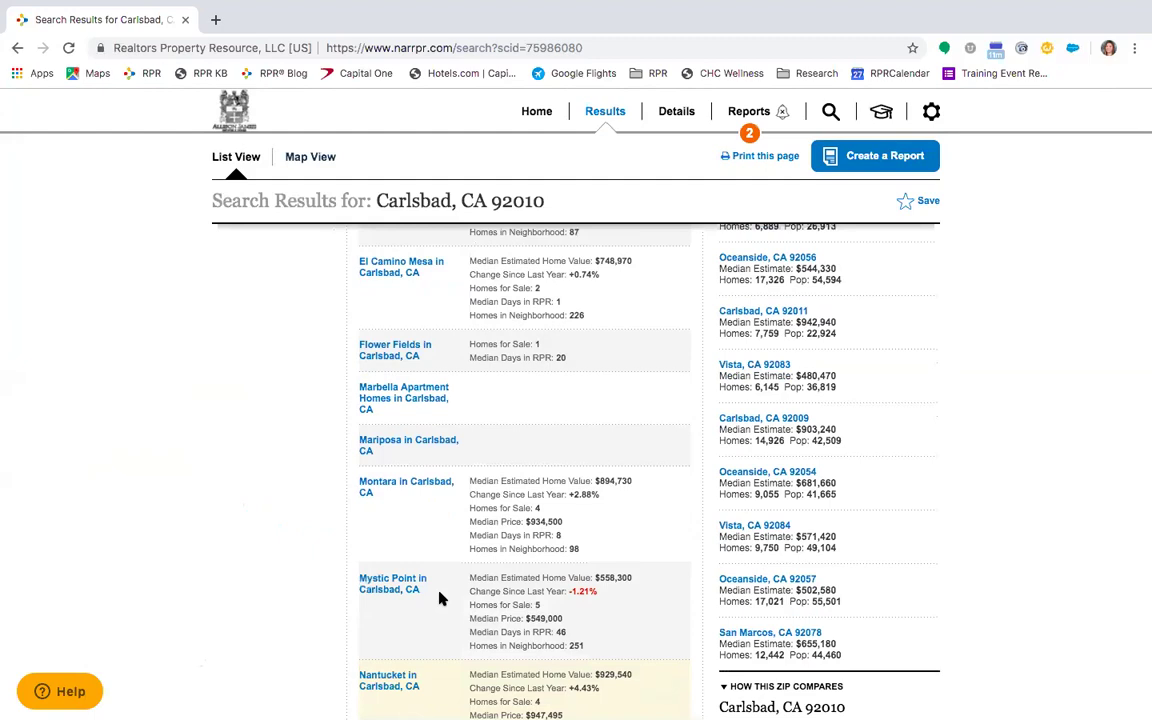
scroll(438, 598, down, 1)
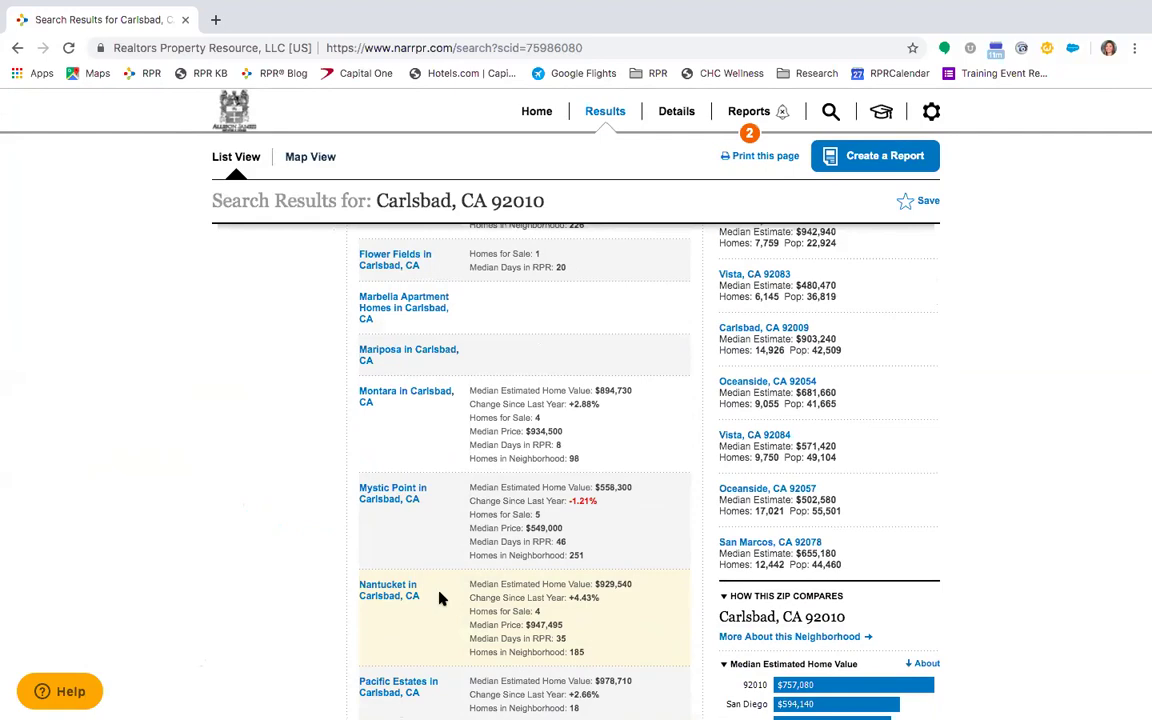
scroll(416, 607, down, 2)
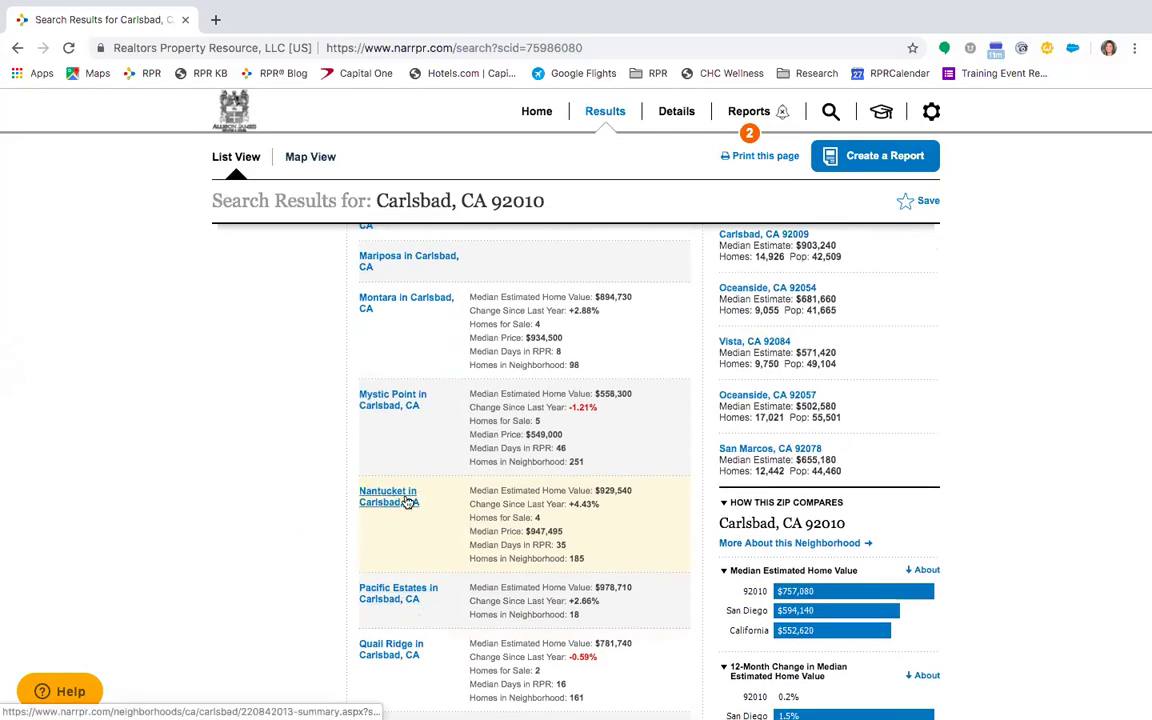
Step: Copy the Nantucket neighborhood name from the results and run an All Properties search for "Nantucket in Carlsbad, CA" from the home page
drag(426, 503, 362, 494)
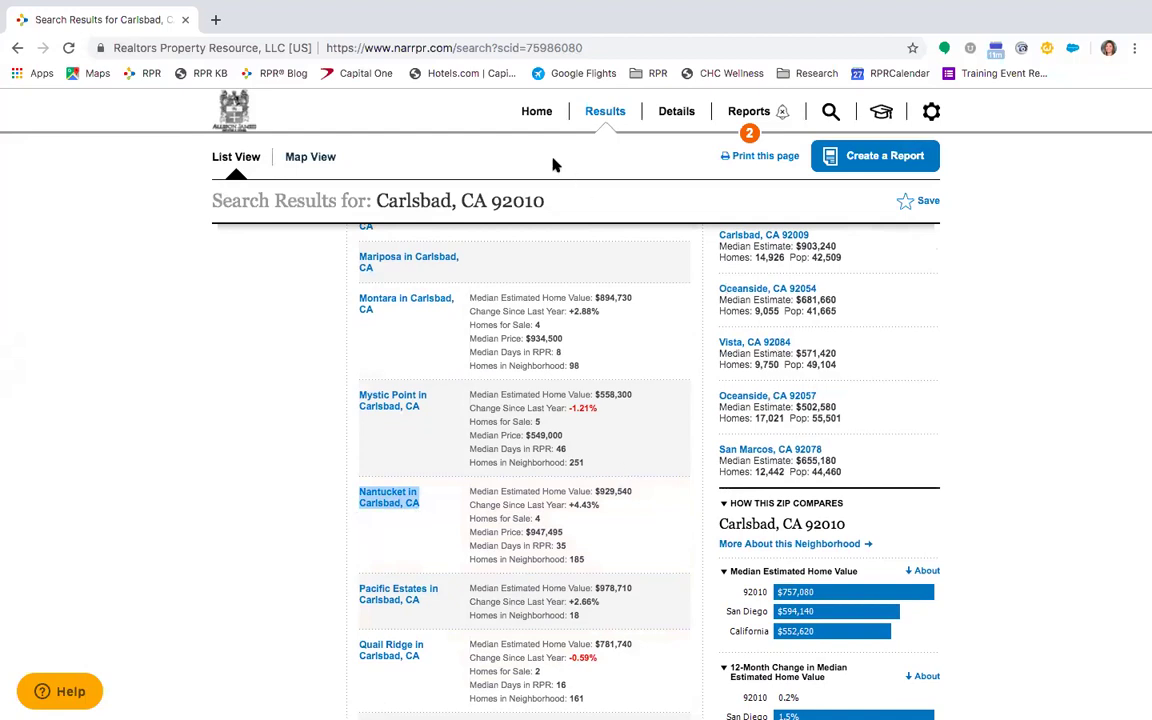
click(532, 119)
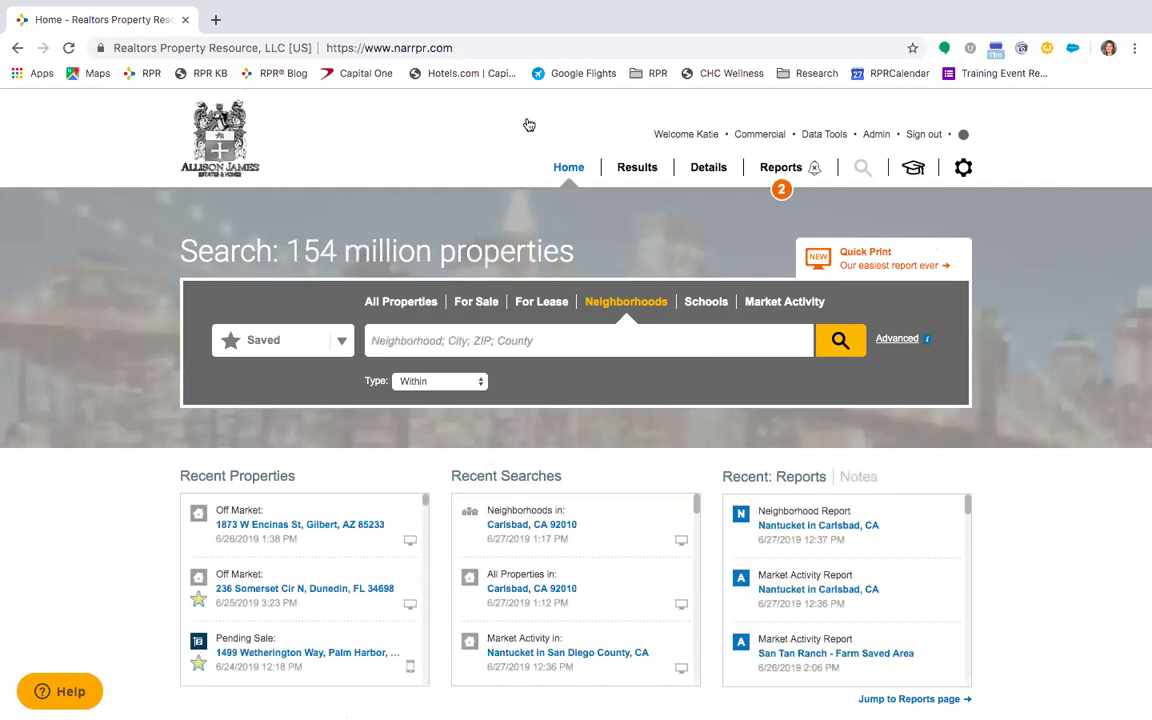
click(421, 304)
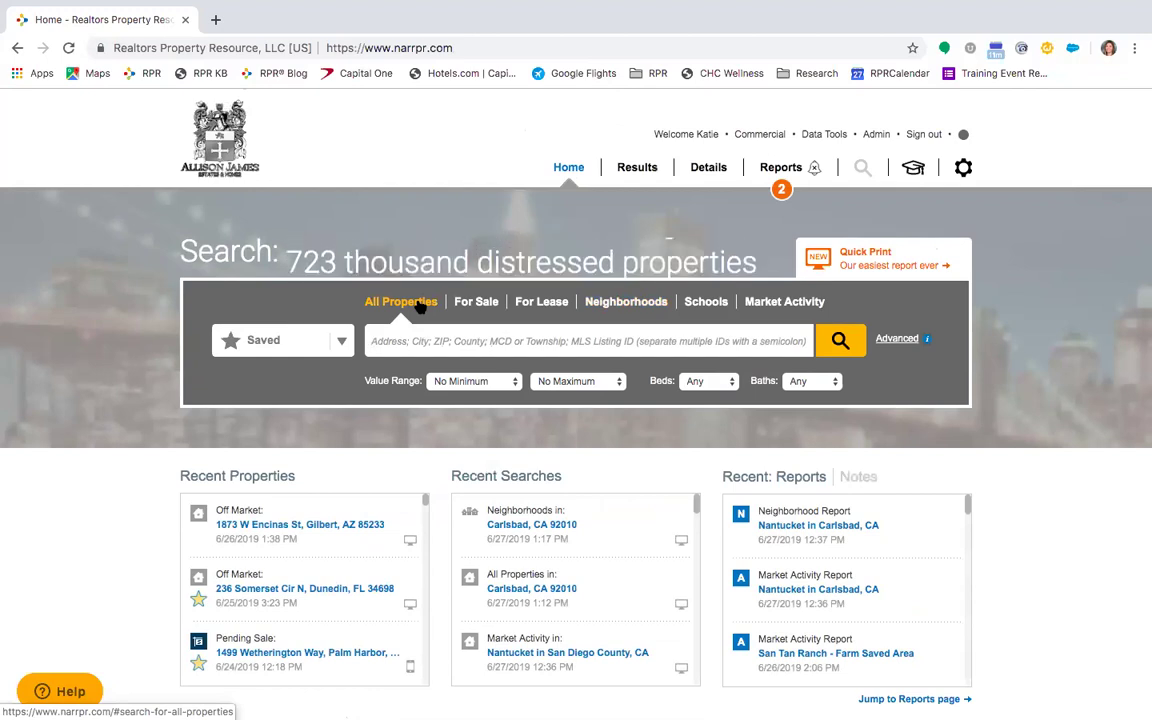
text(Nantucket in Carlsbad, CA)
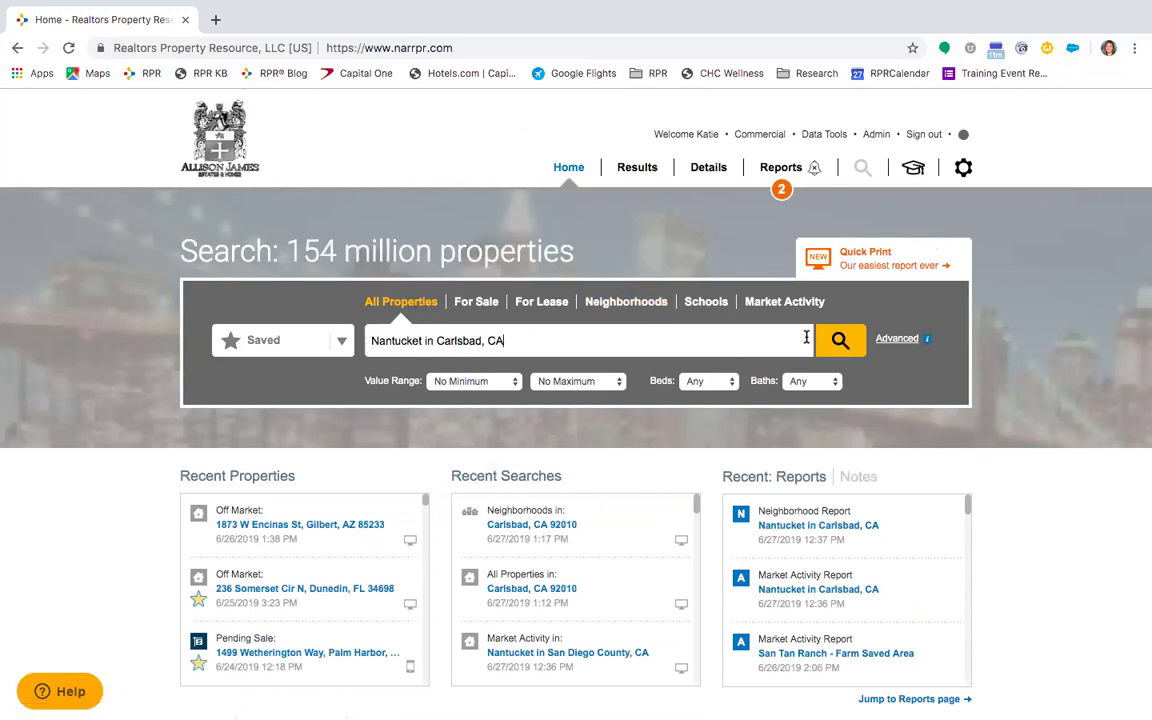
click(843, 340)
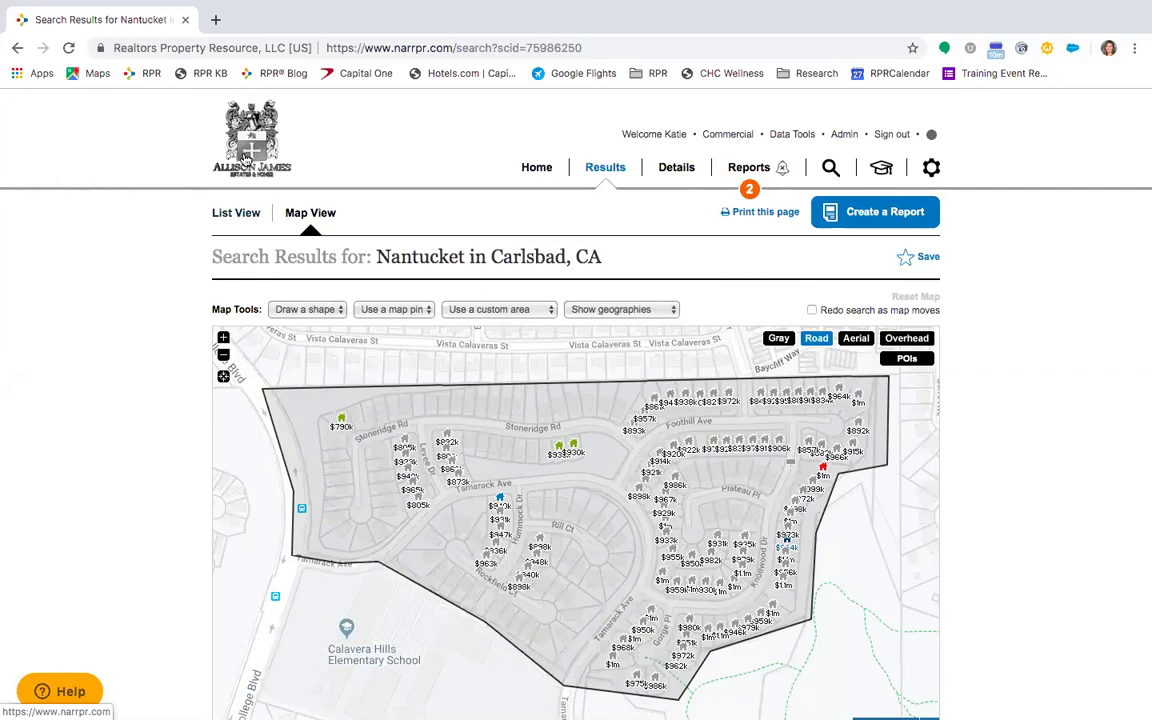
Step: Compare the list and map views of the Nantucket results, examining the plotted homes, property entries and property count
click(247, 216)
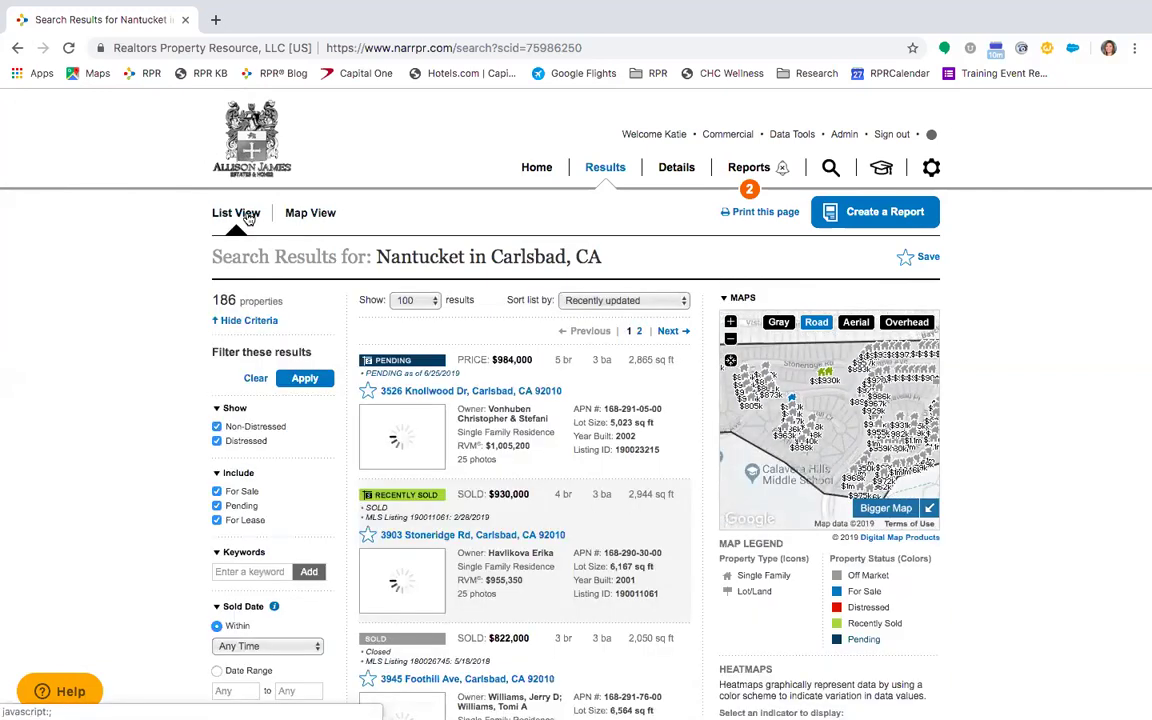
click(306, 216)
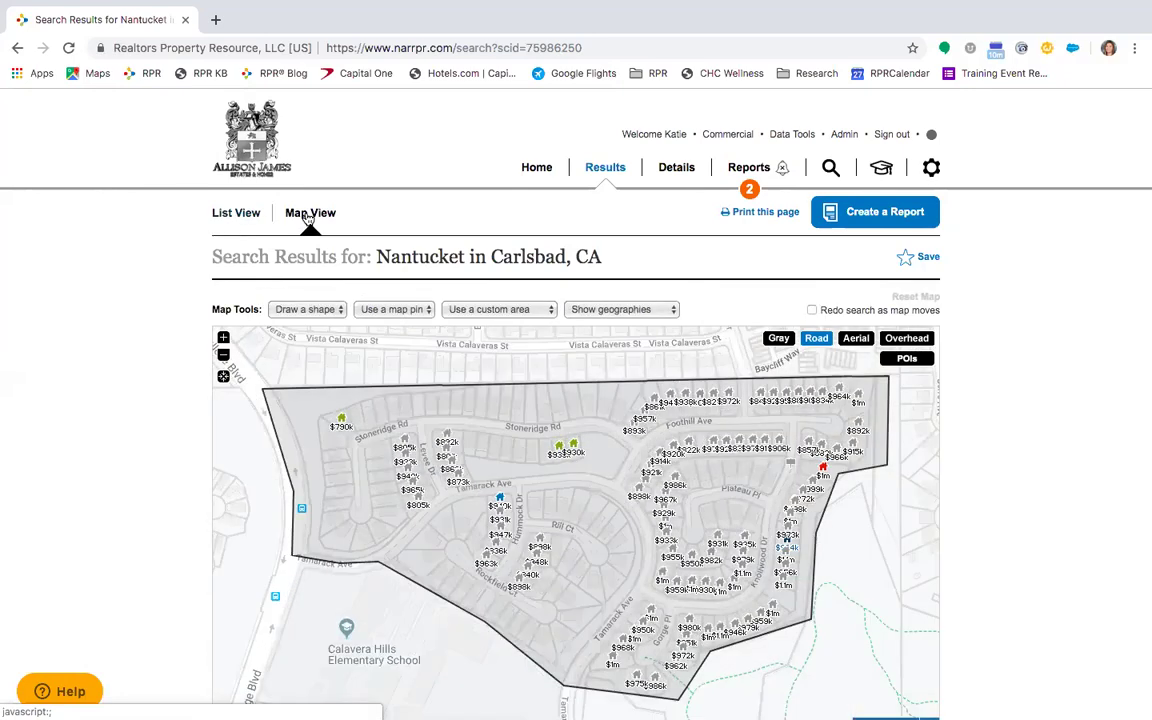
scroll(421, 343, down, 3)
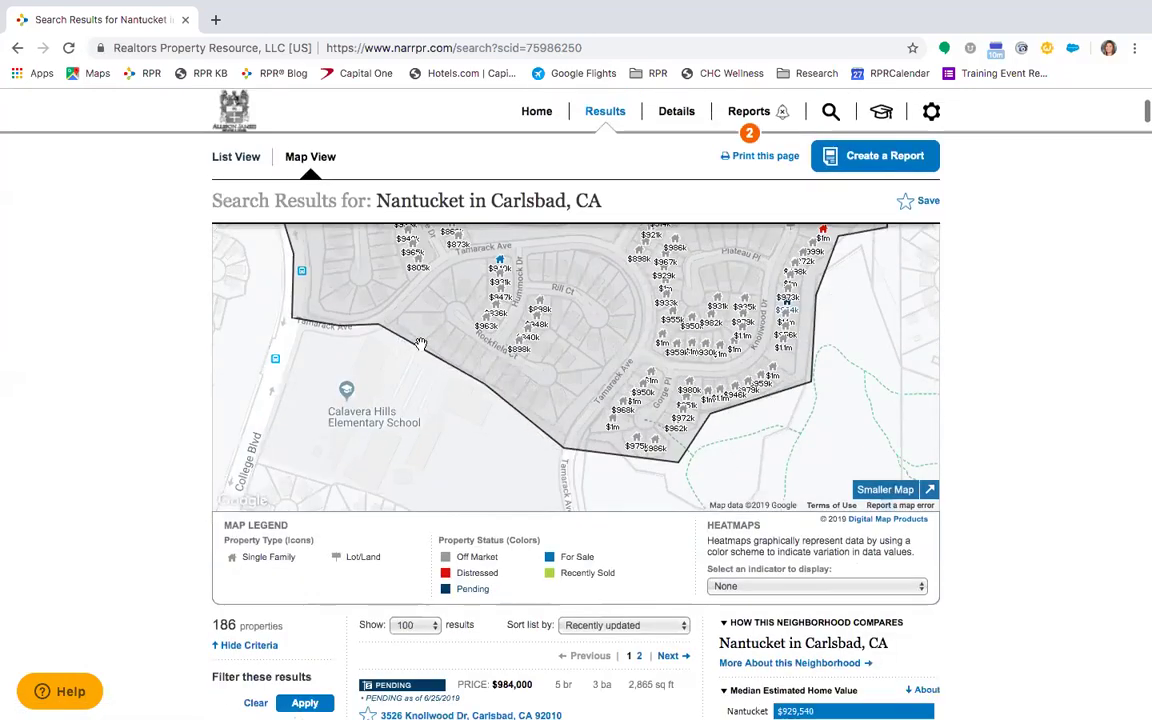
scroll(421, 343, down, 5)
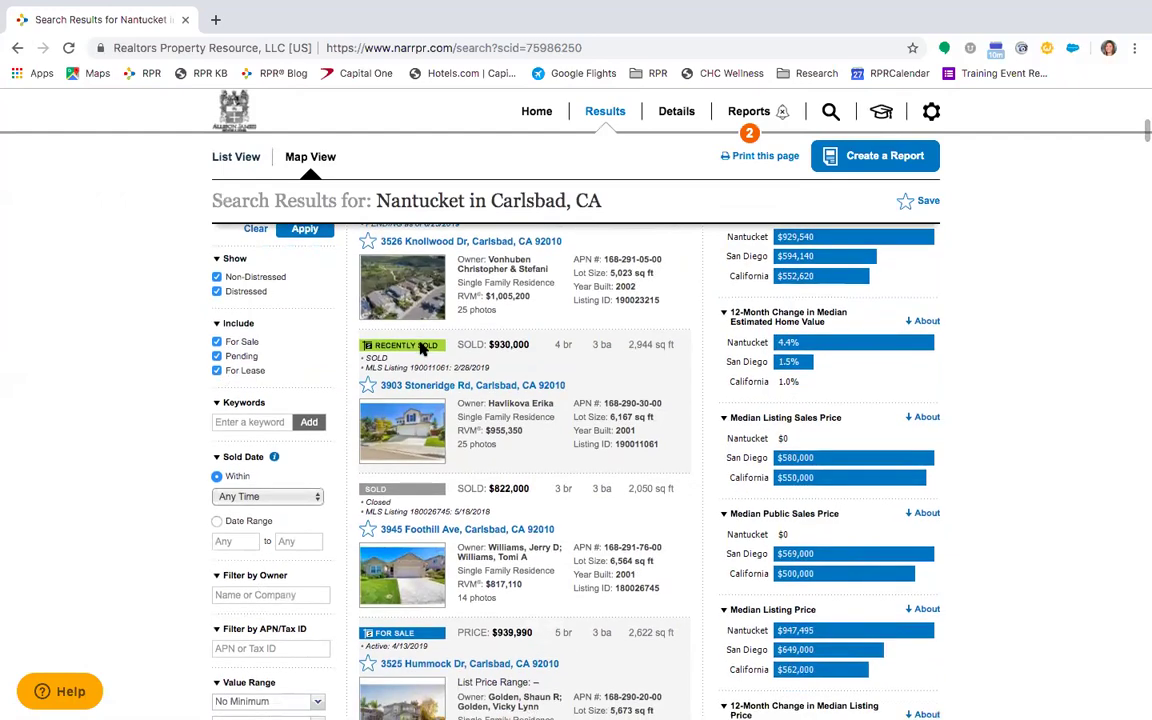
scroll(421, 343, up, 8)
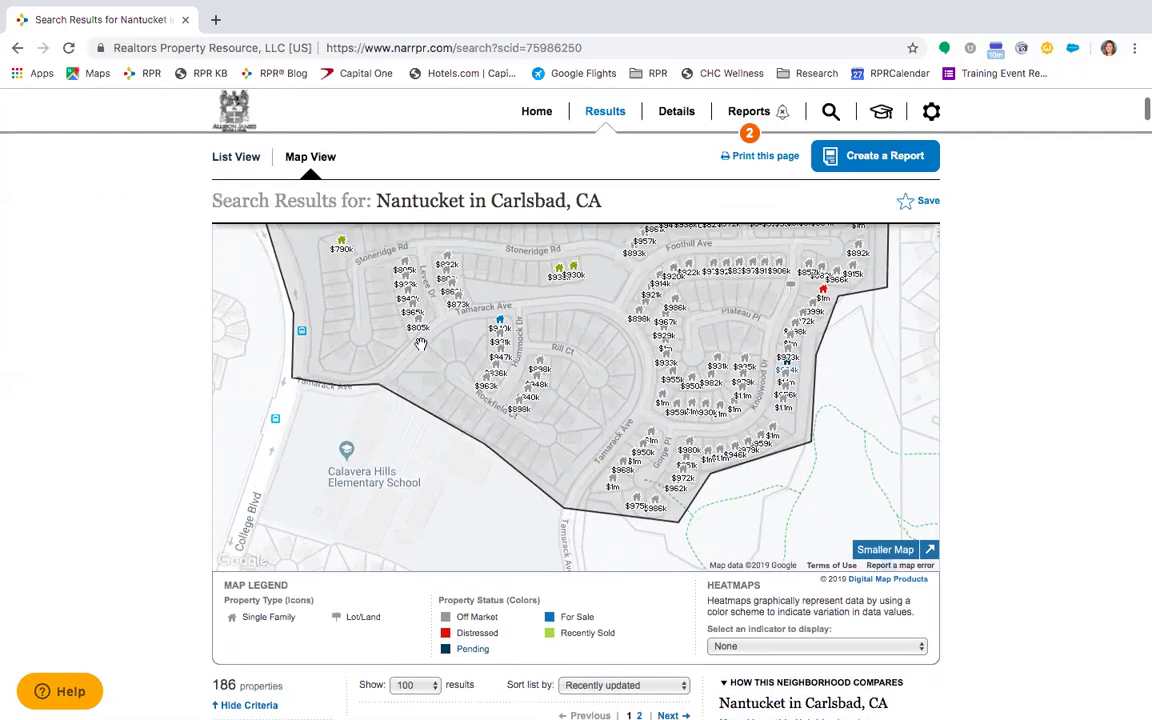
scroll(421, 343, up, 2)
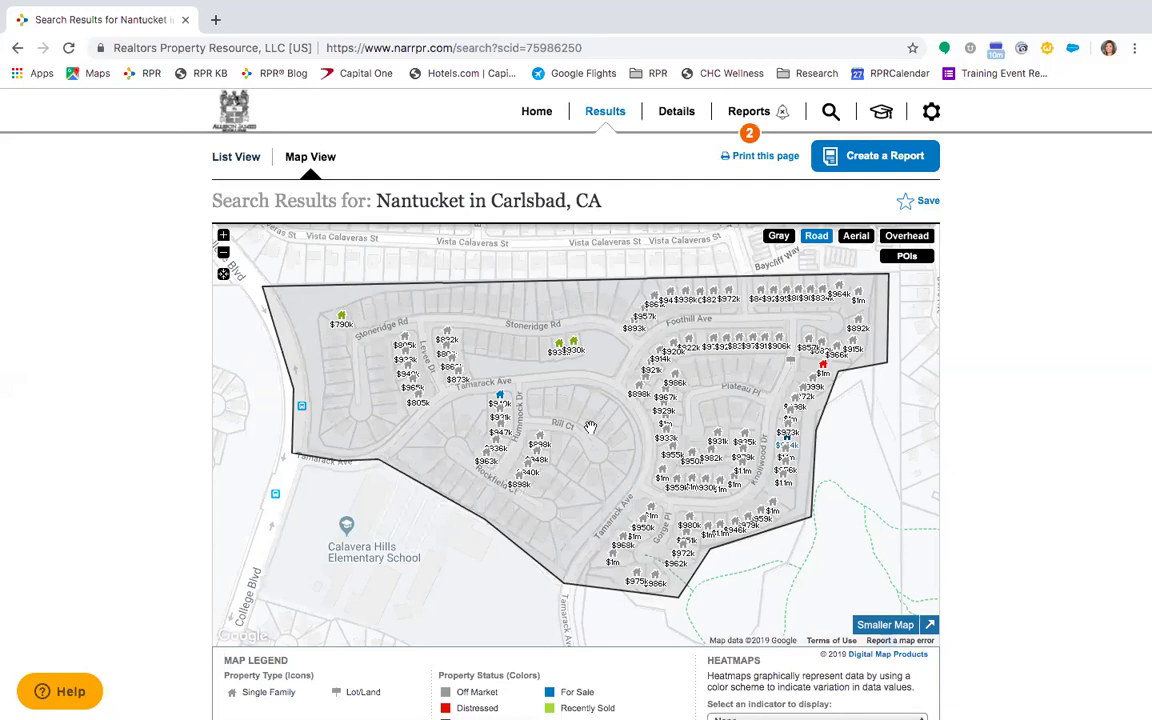
scroll(347, 496, down, 5)
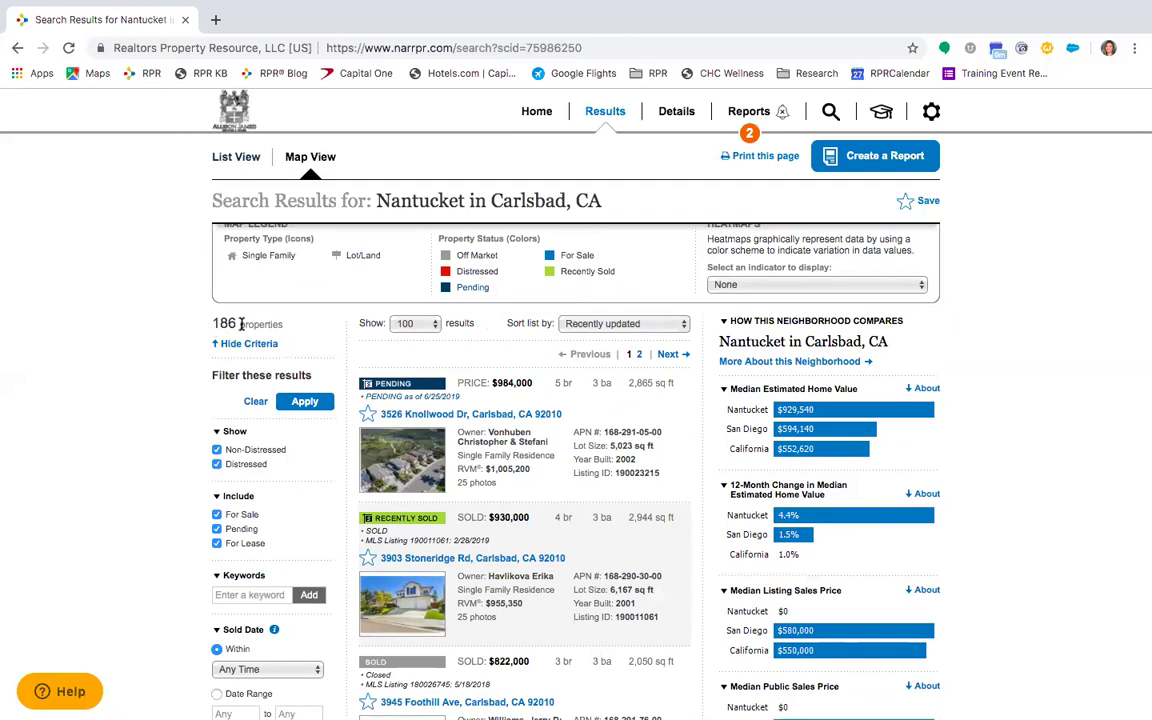
Step: View the second page of Nantucket properties and the results-per-page choices, and return to the first page
click(664, 355)
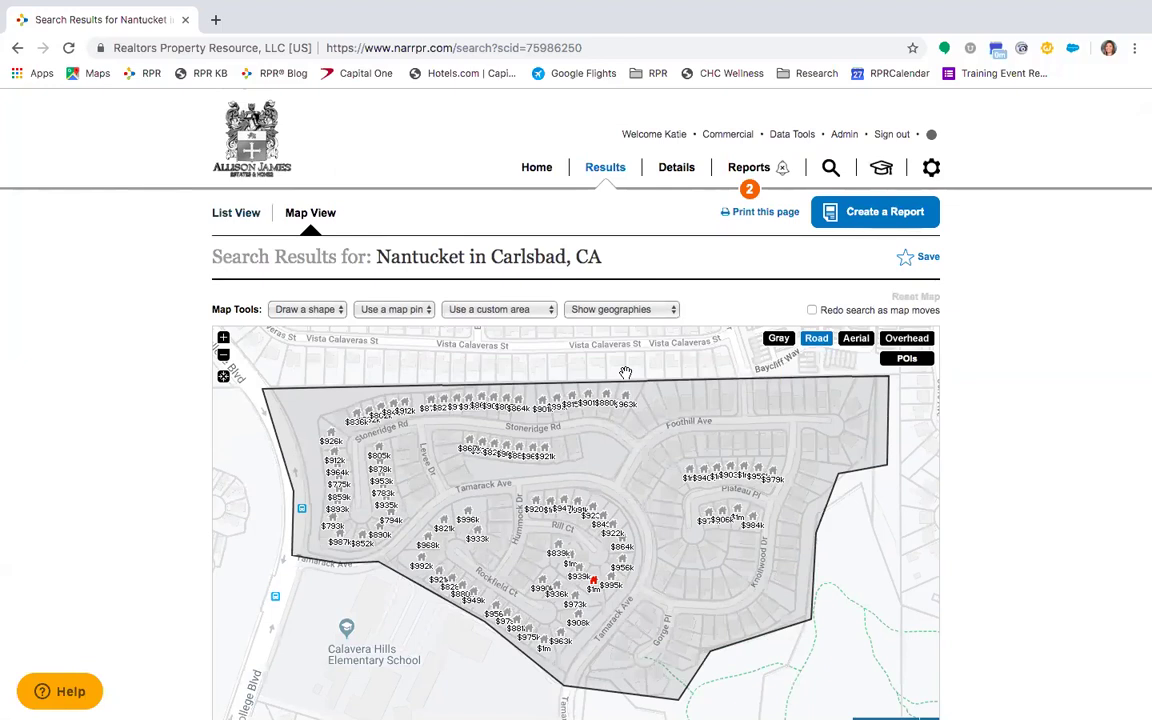
scroll(508, 455, down, 2)
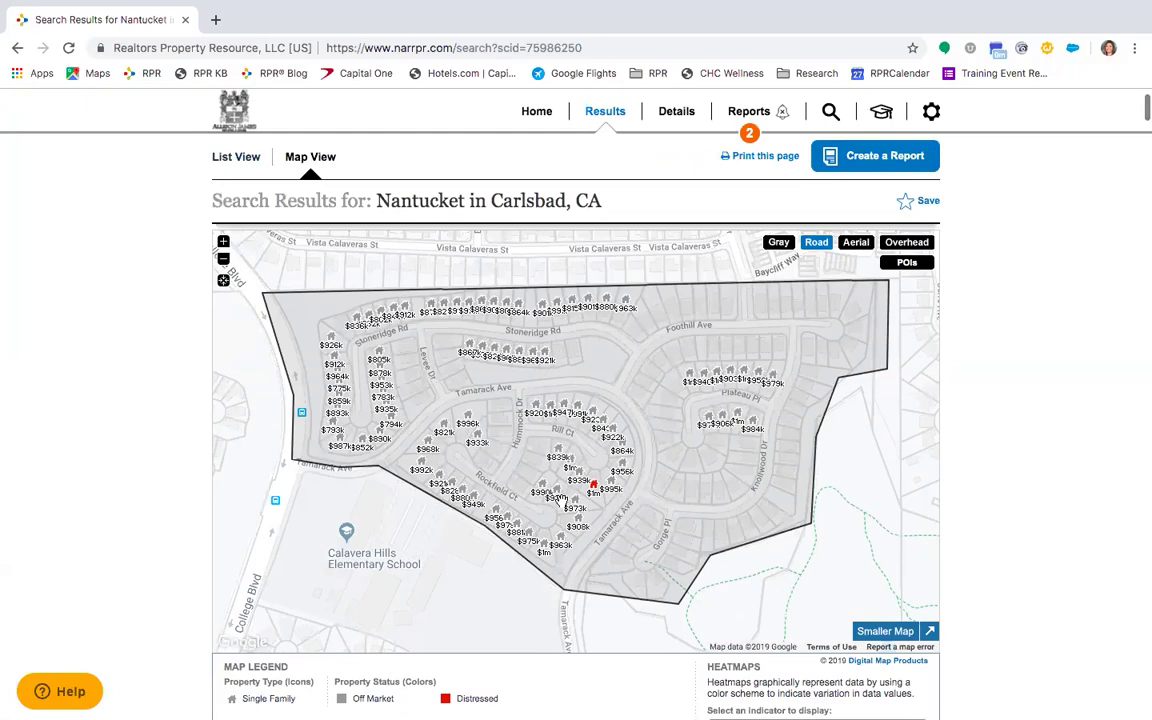
scroll(563, 493, down, 5)
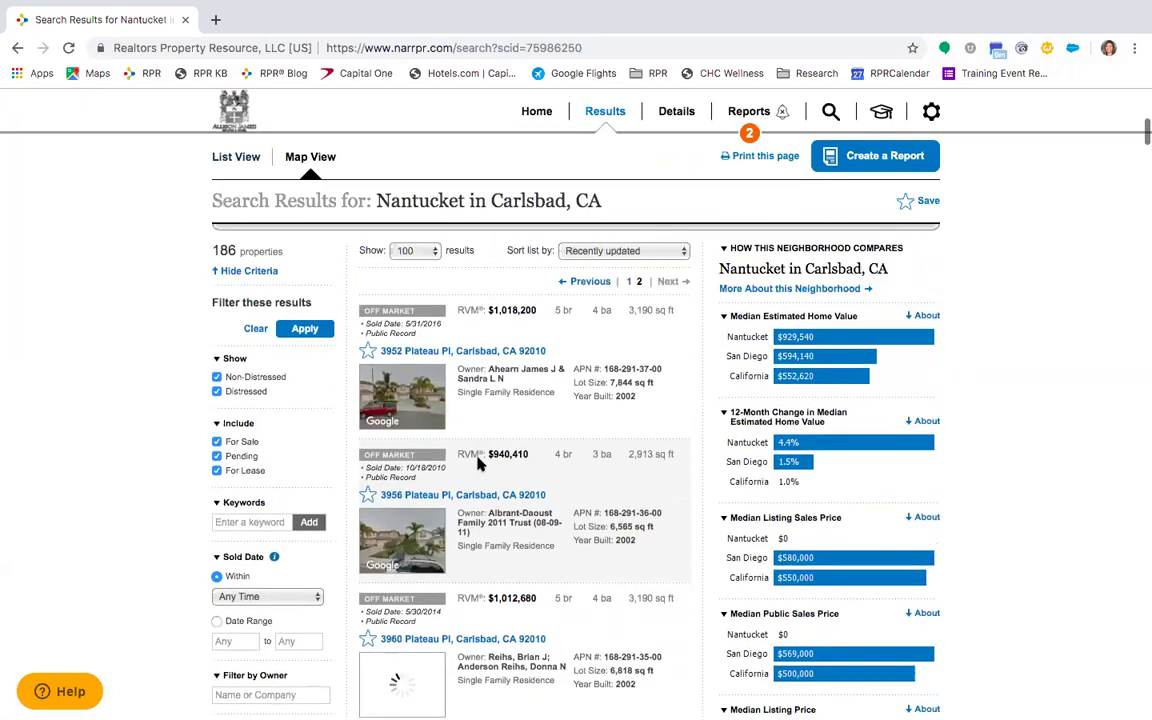
scroll(450, 480, up, 2)
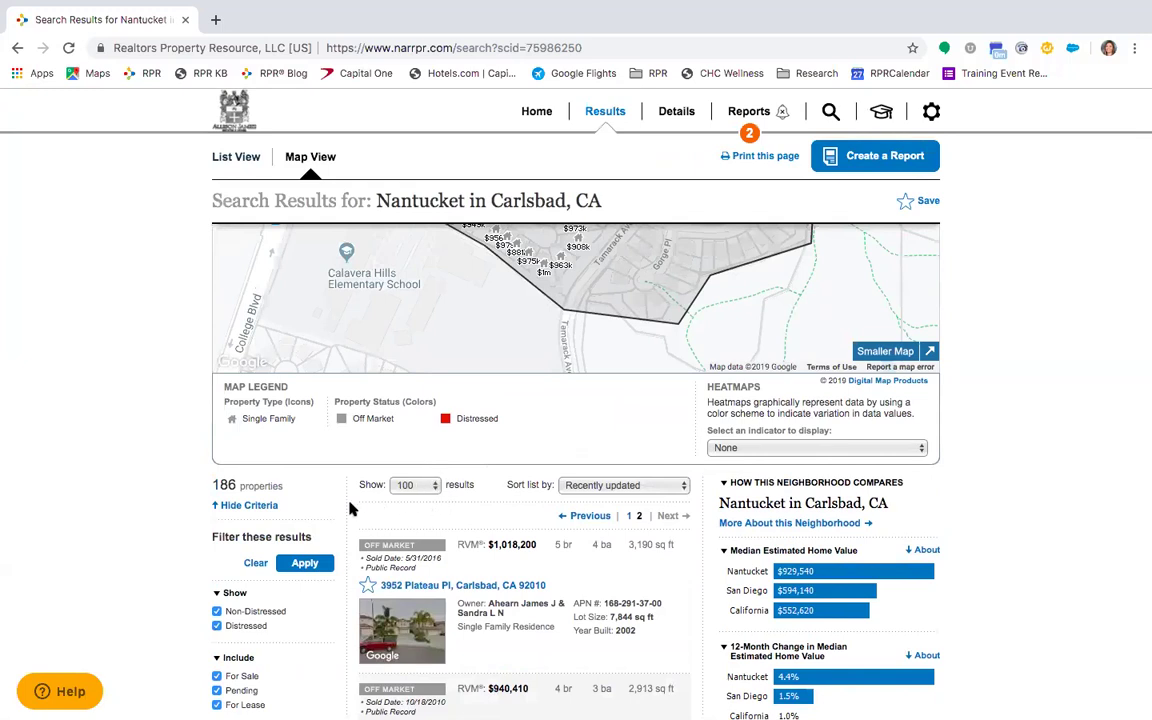
click(422, 485)
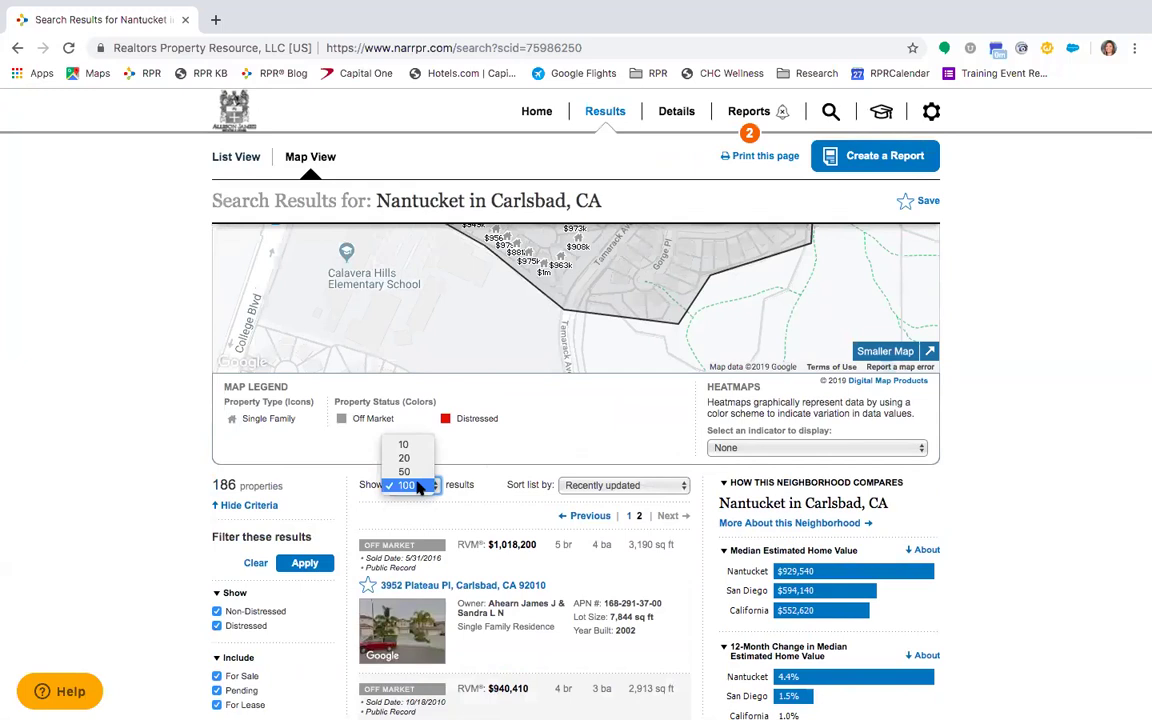
click(580, 517)
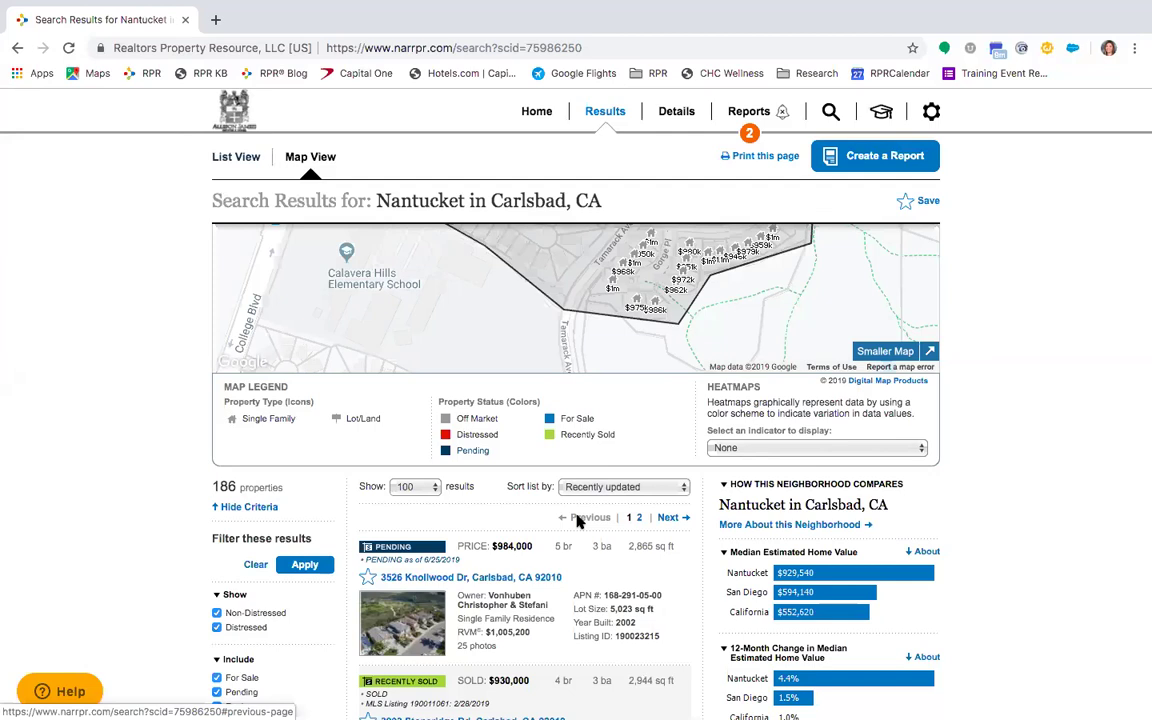
Step: Enlarge the page view and filter the Nantucket results to the Single Family Residence property type only
scroll(444, 405, down, 5)
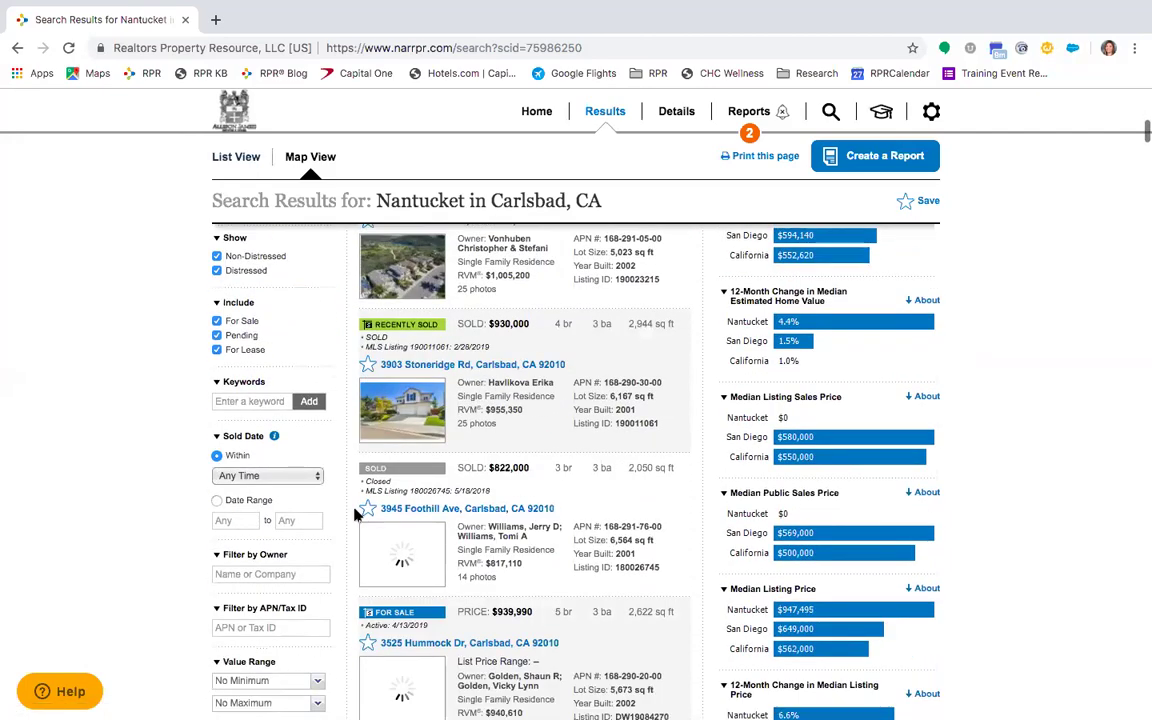
scroll(45, 480, up, 3)
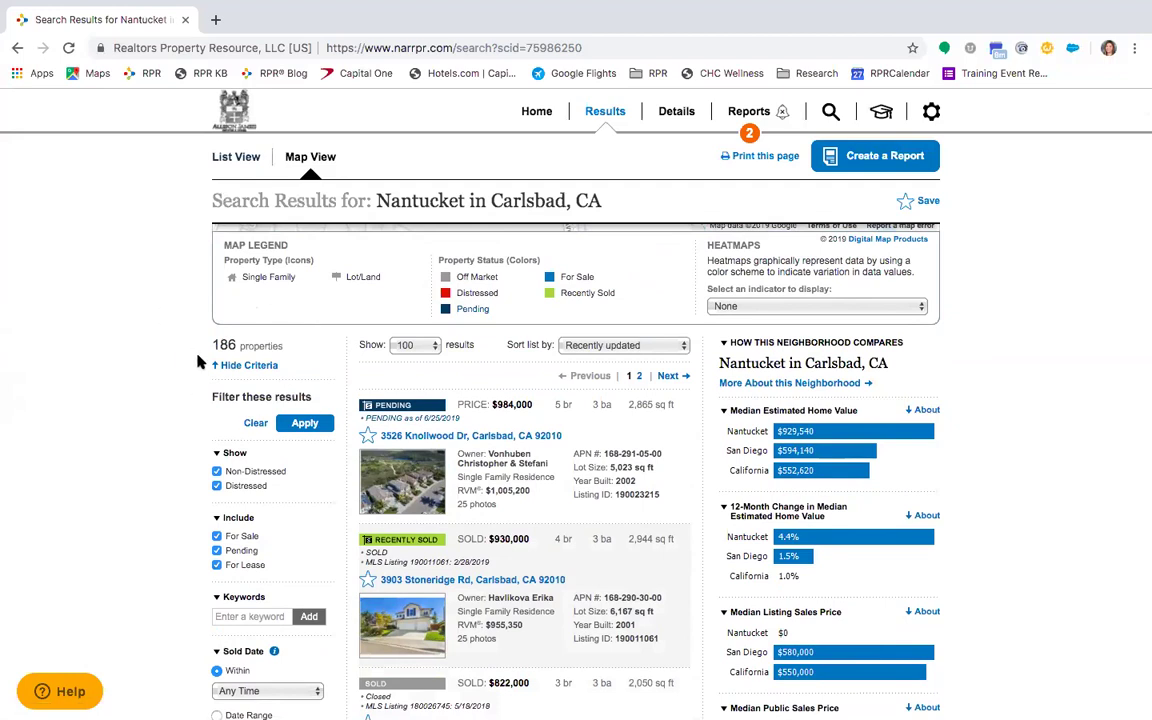
key(ctrl+plus)
scroll(306, 457, down, 2)
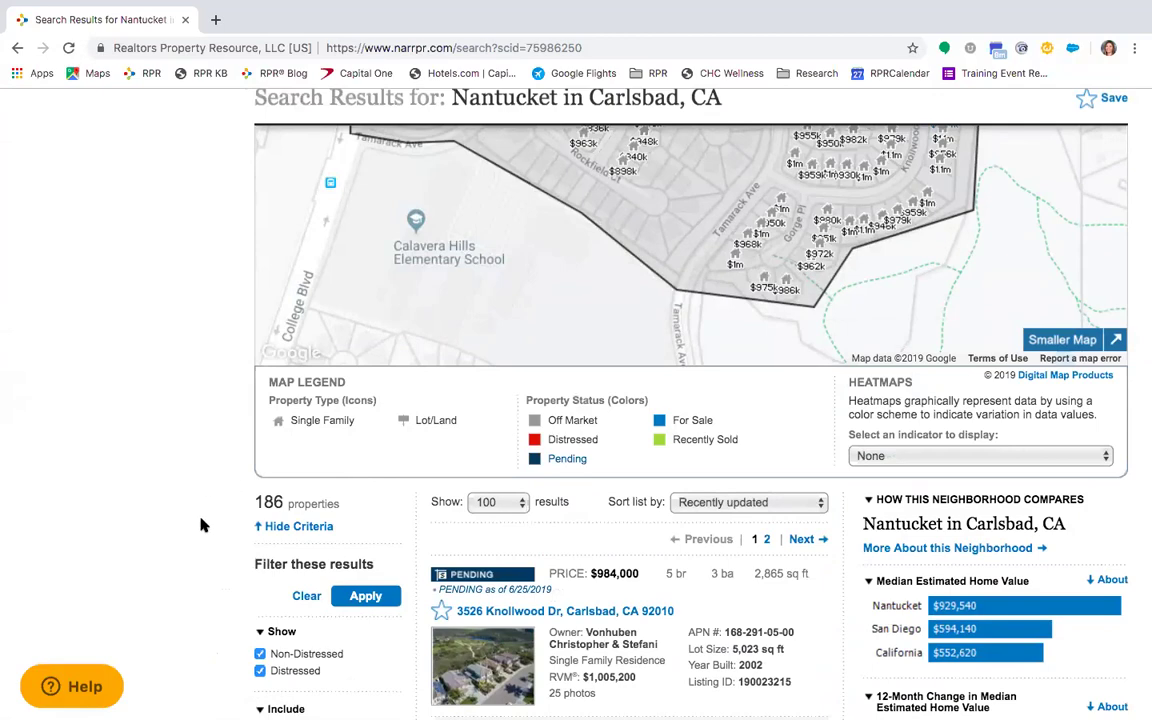
scroll(200, 525, down, 3)
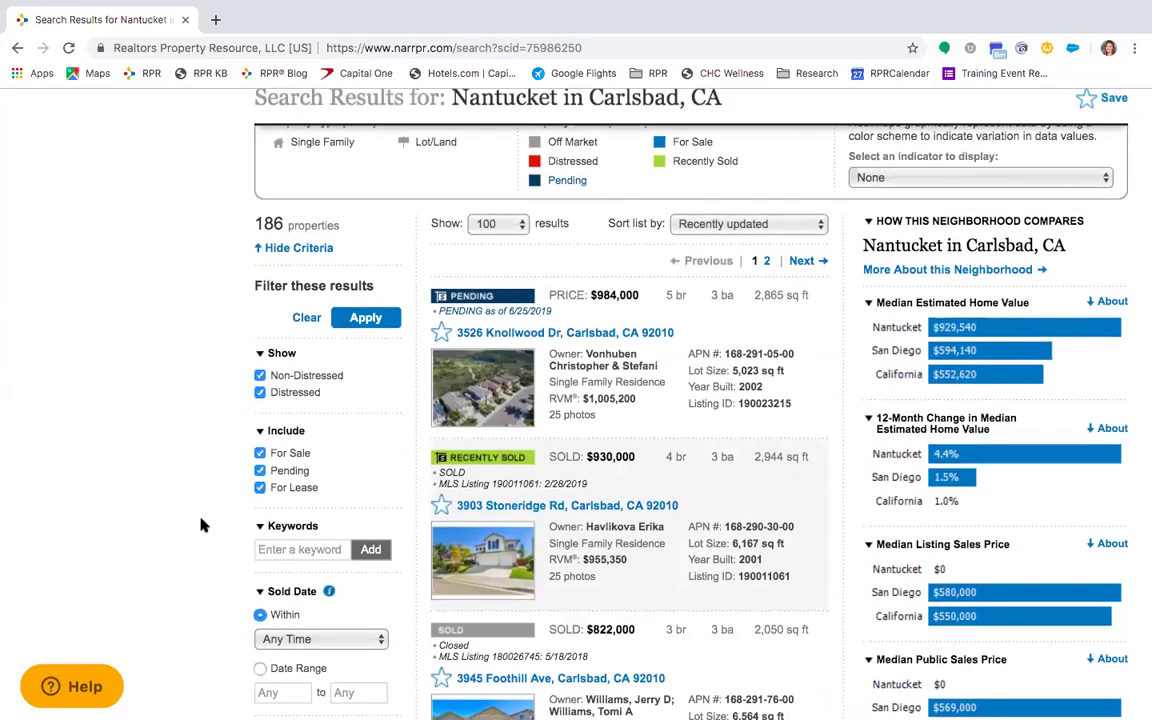
scroll(200, 525, down, 10)
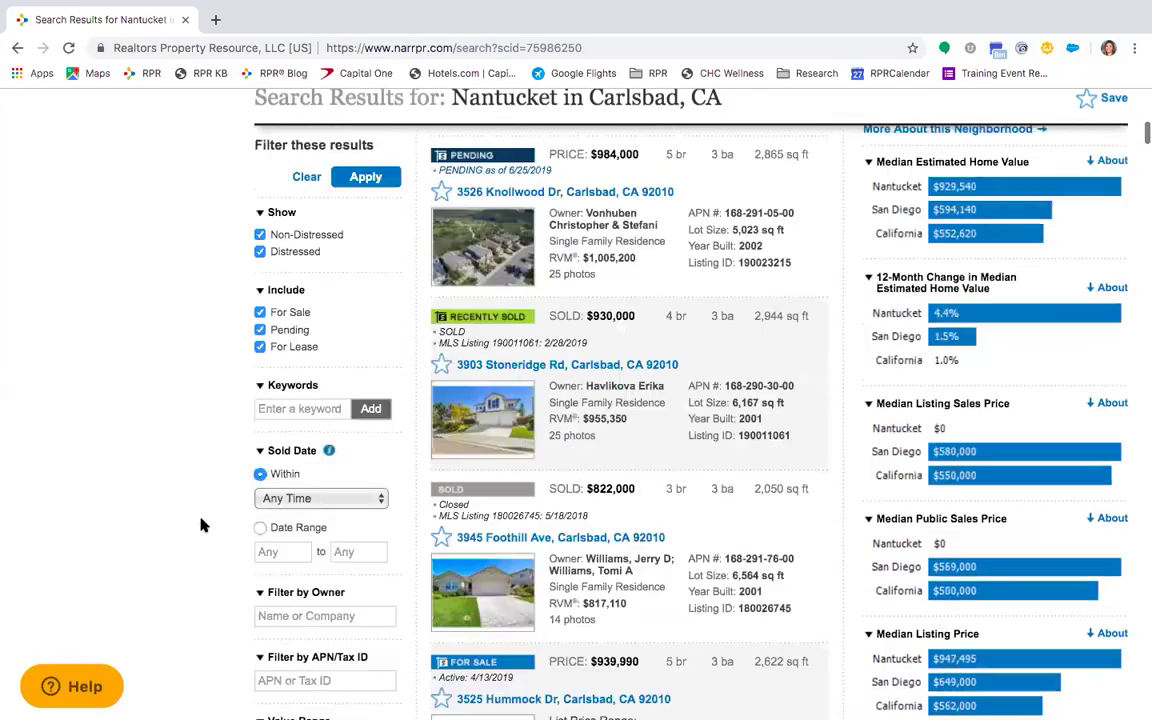
scroll(200, 525, down, 8)
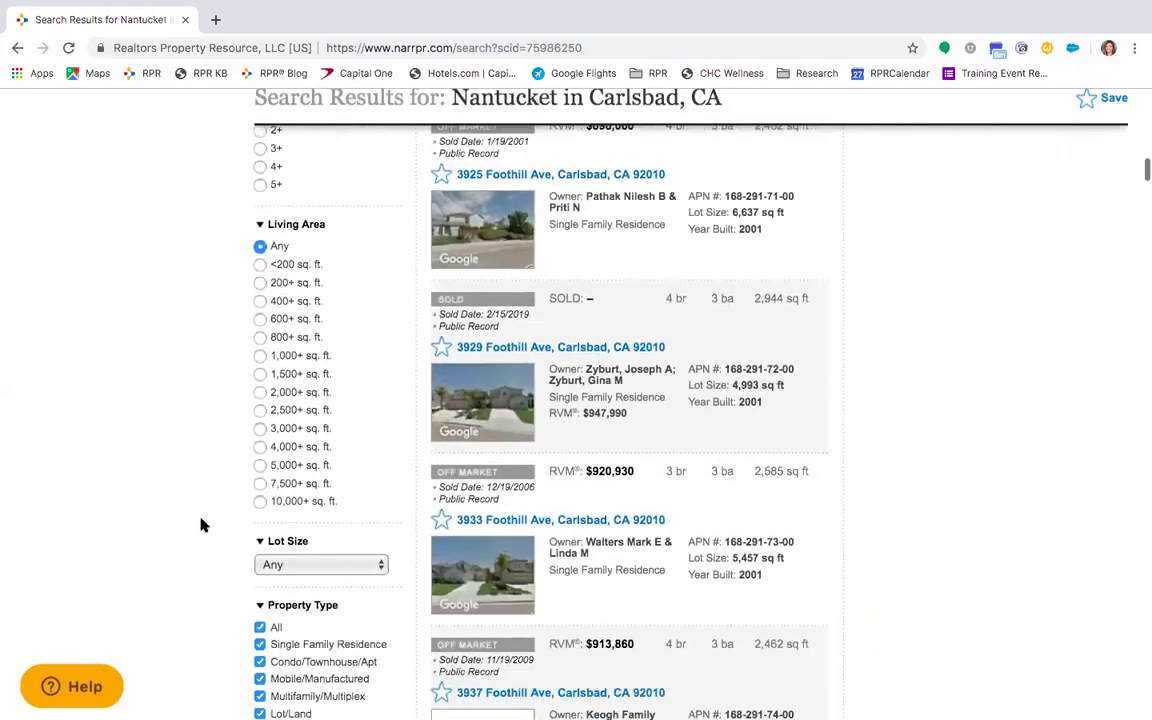
click(260, 349)
click(260, 366)
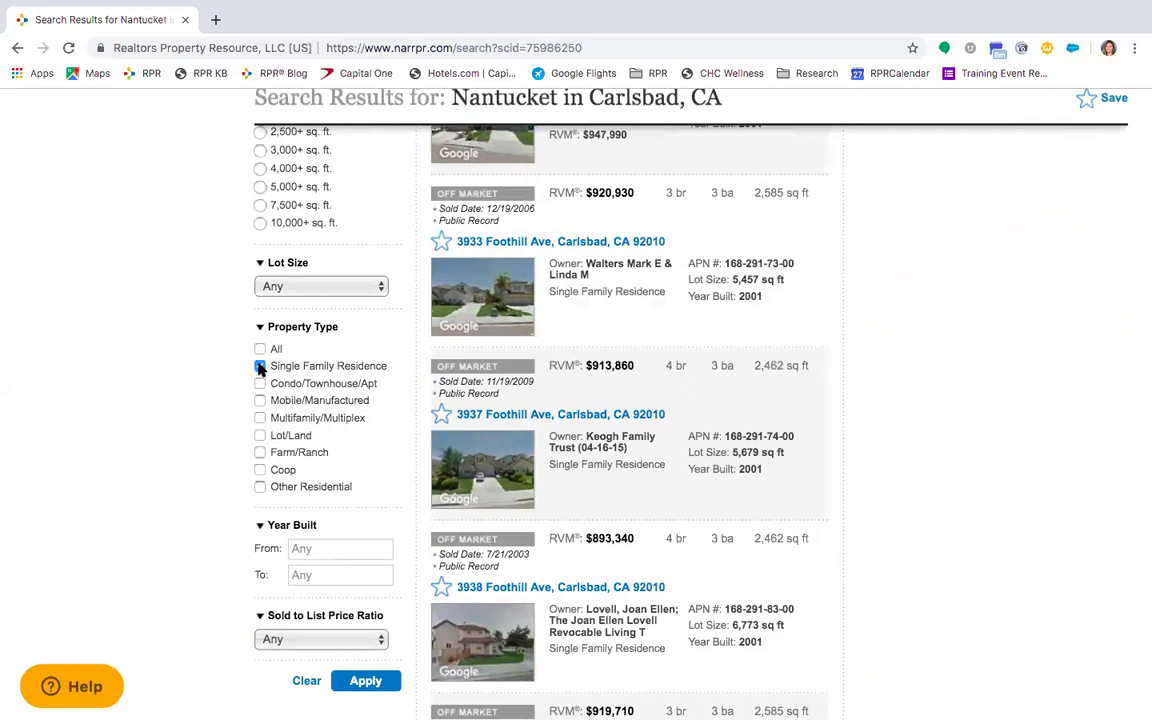
click(365, 688)
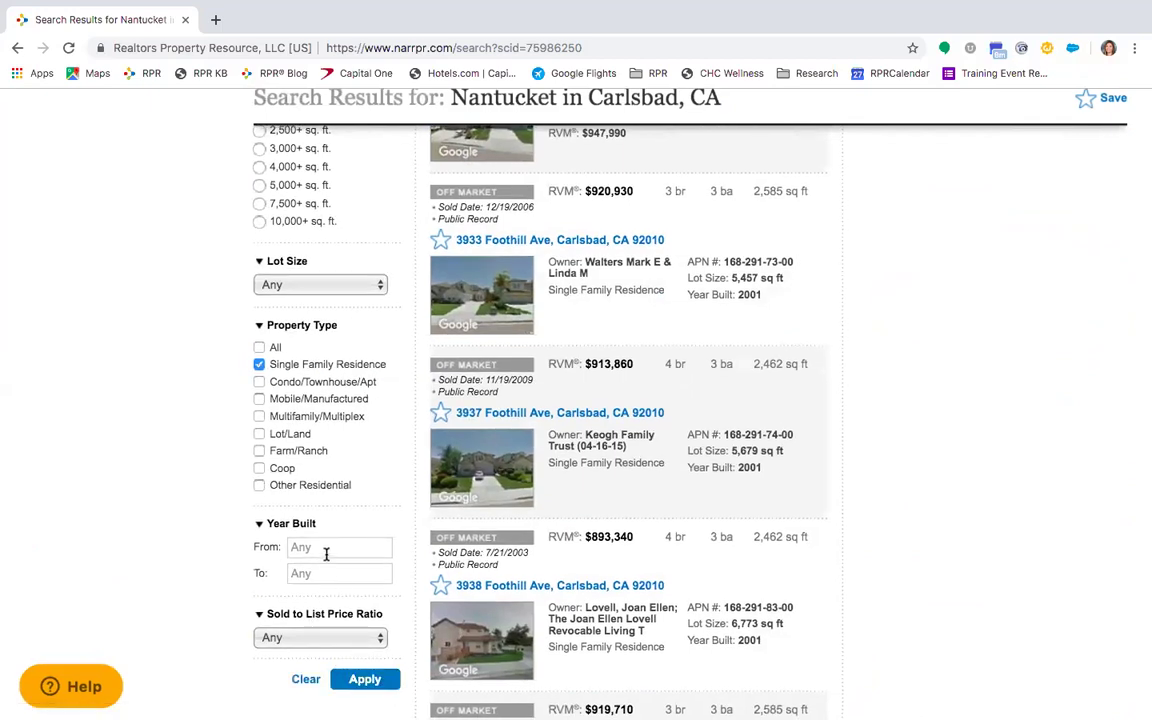
scroll(332, 570, up, 8)
scroll(326, 558, up, 7)
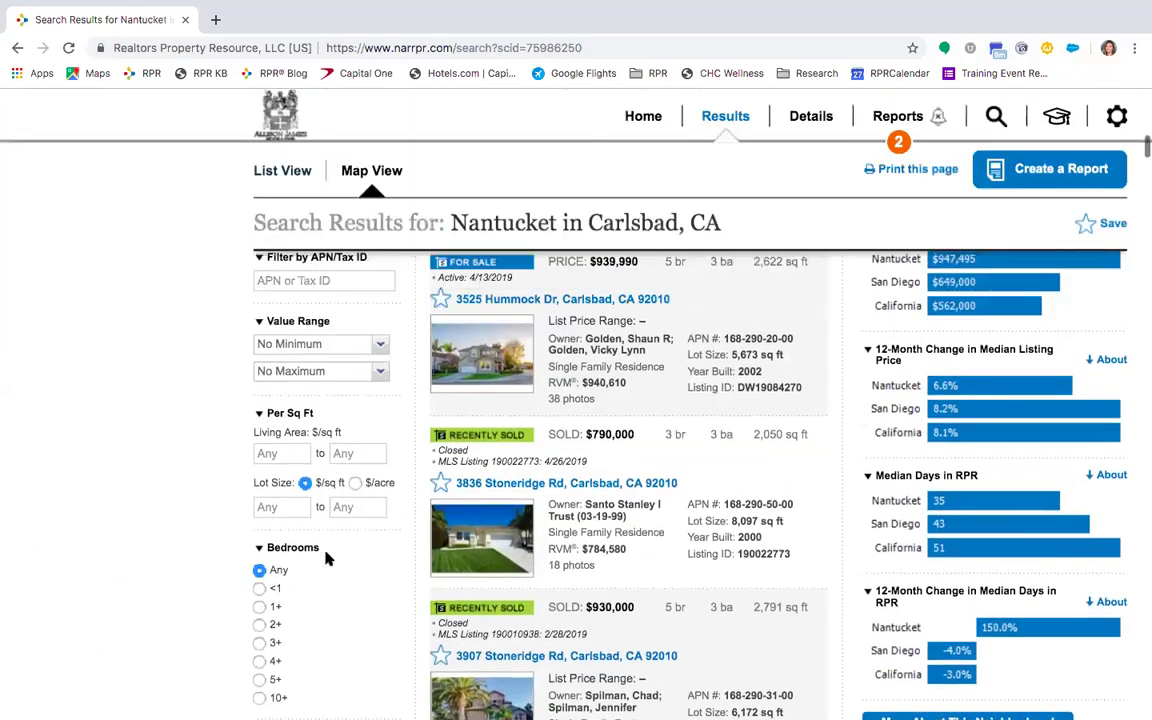
scroll(326, 558, up, 3)
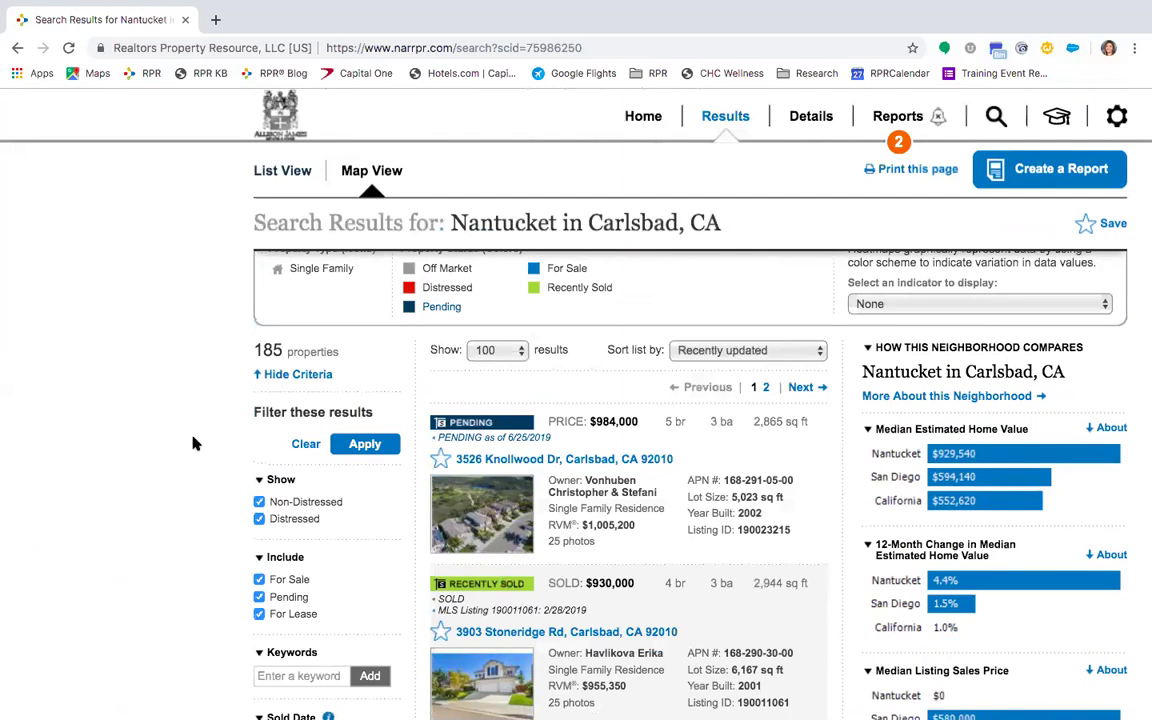
Step: Examine the minimum and maximum value range choices and the other filter criteria available for the Nantucket properties
scroll(197, 442, down, 5)
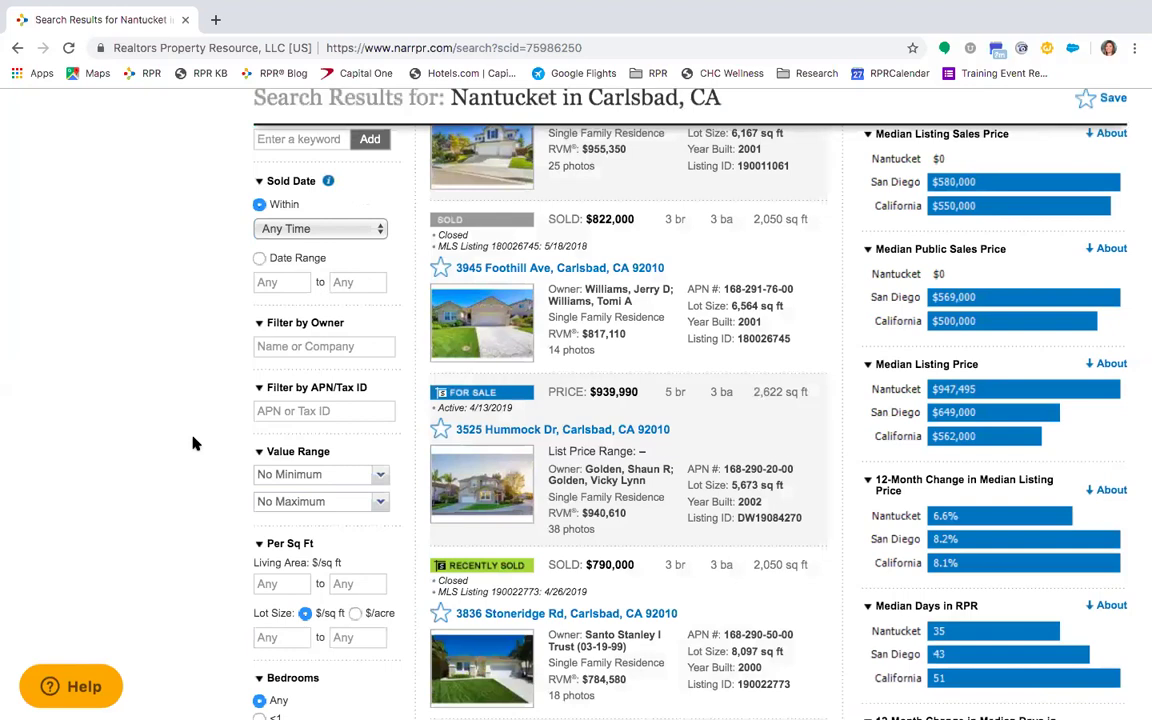
click(275, 474)
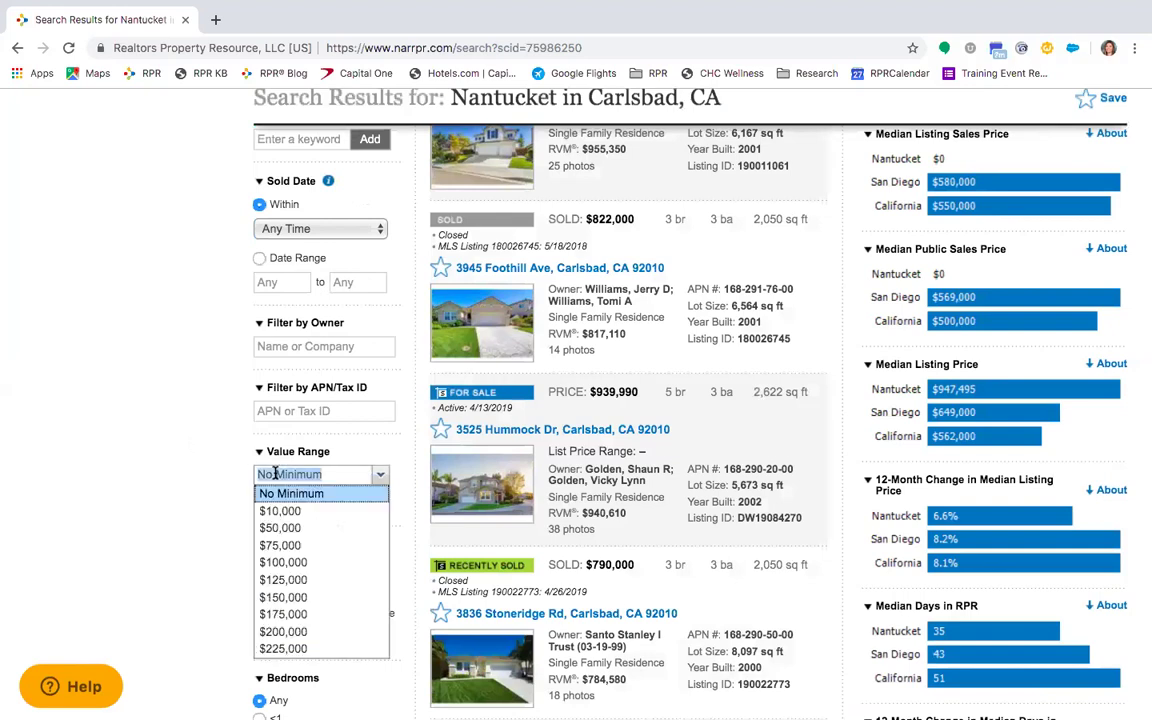
click(378, 476)
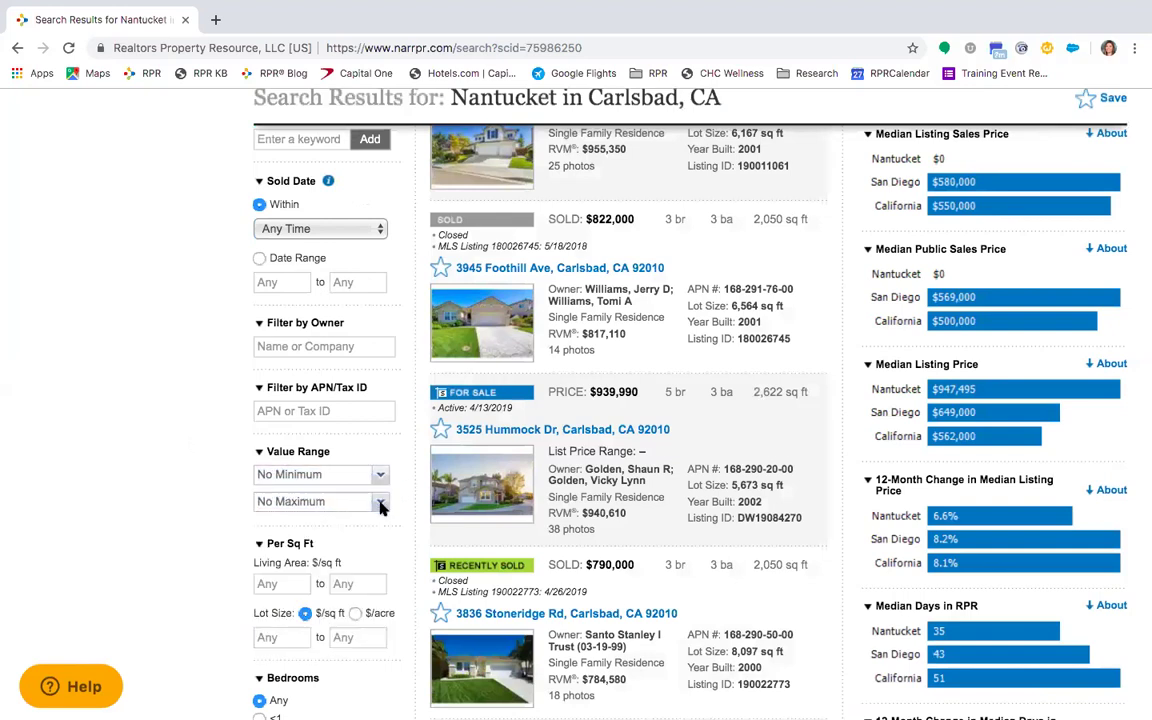
click(380, 503)
click(396, 509)
scroll(305, 525, down, 5)
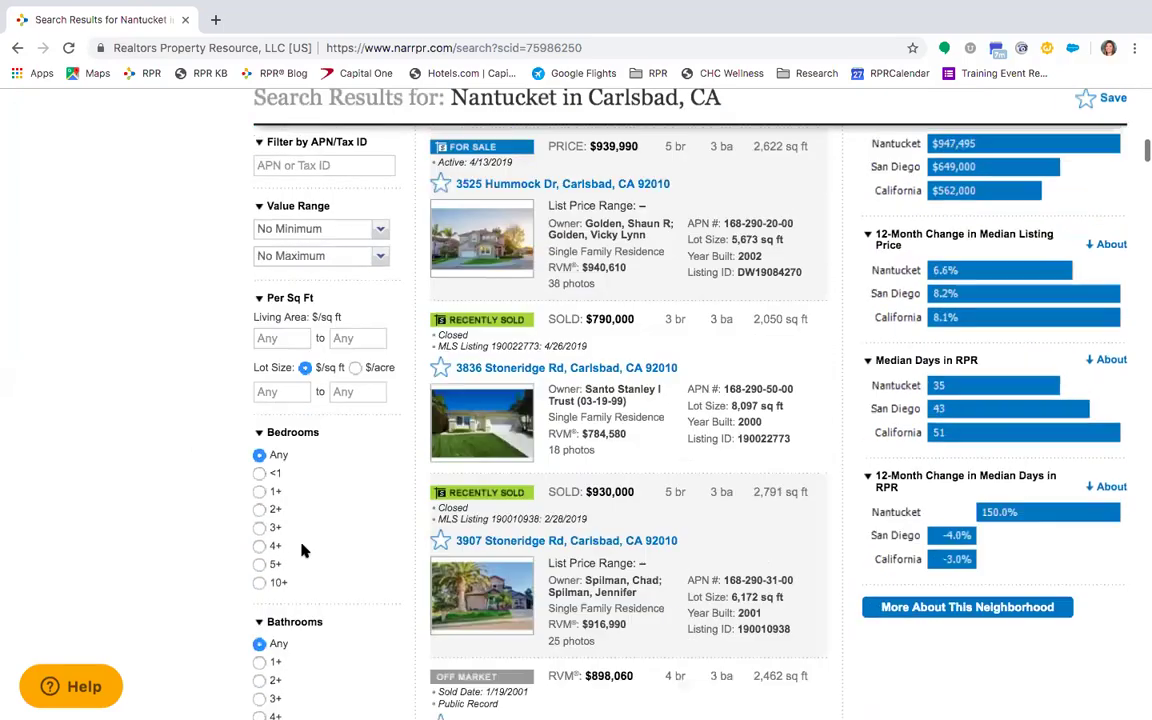
scroll(305, 550, up, 10)
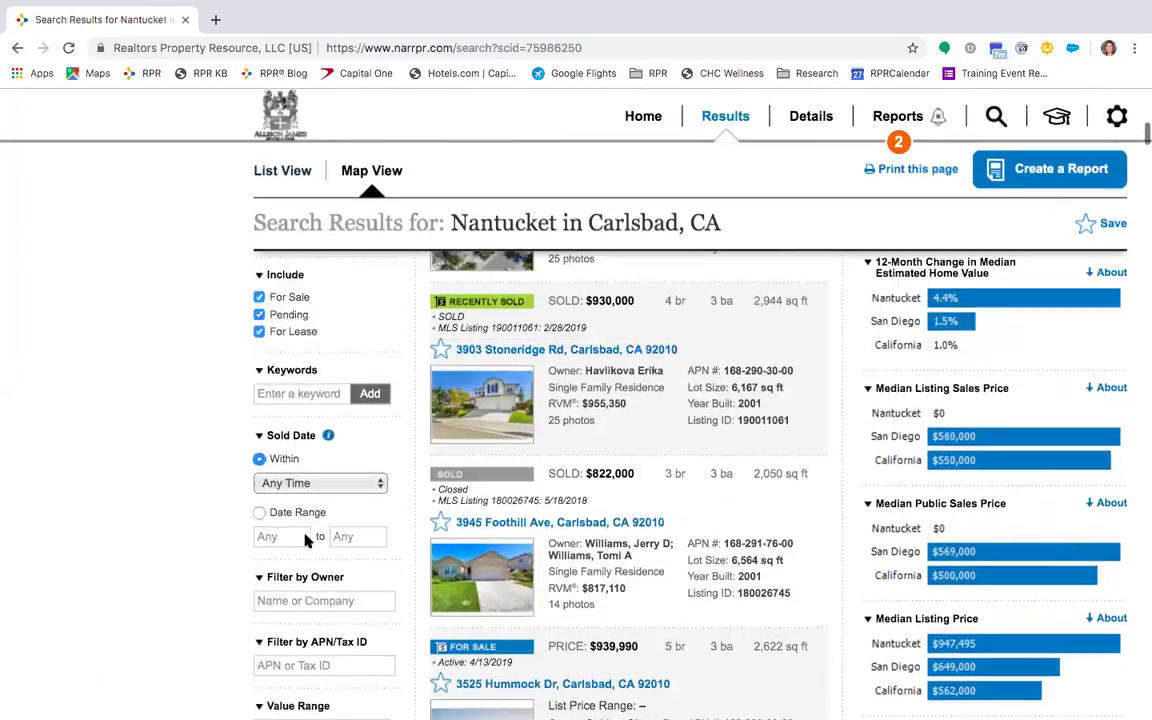
scroll(307, 538, up, 5)
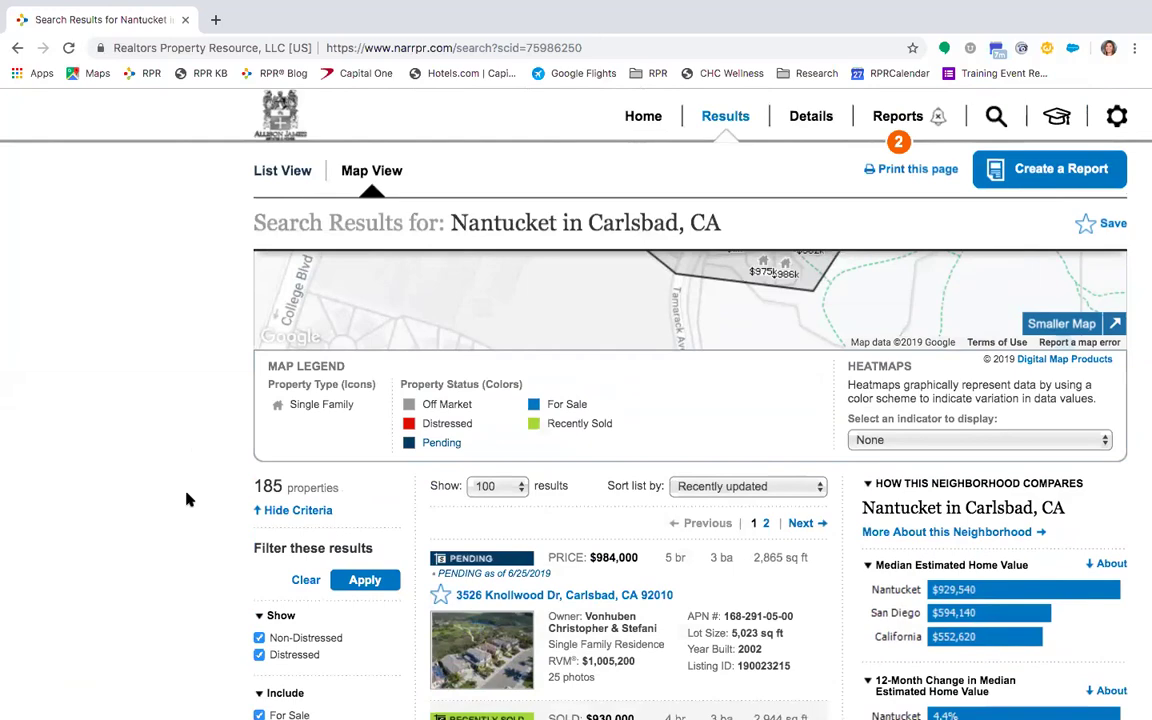
scroll(186, 498, down, 6)
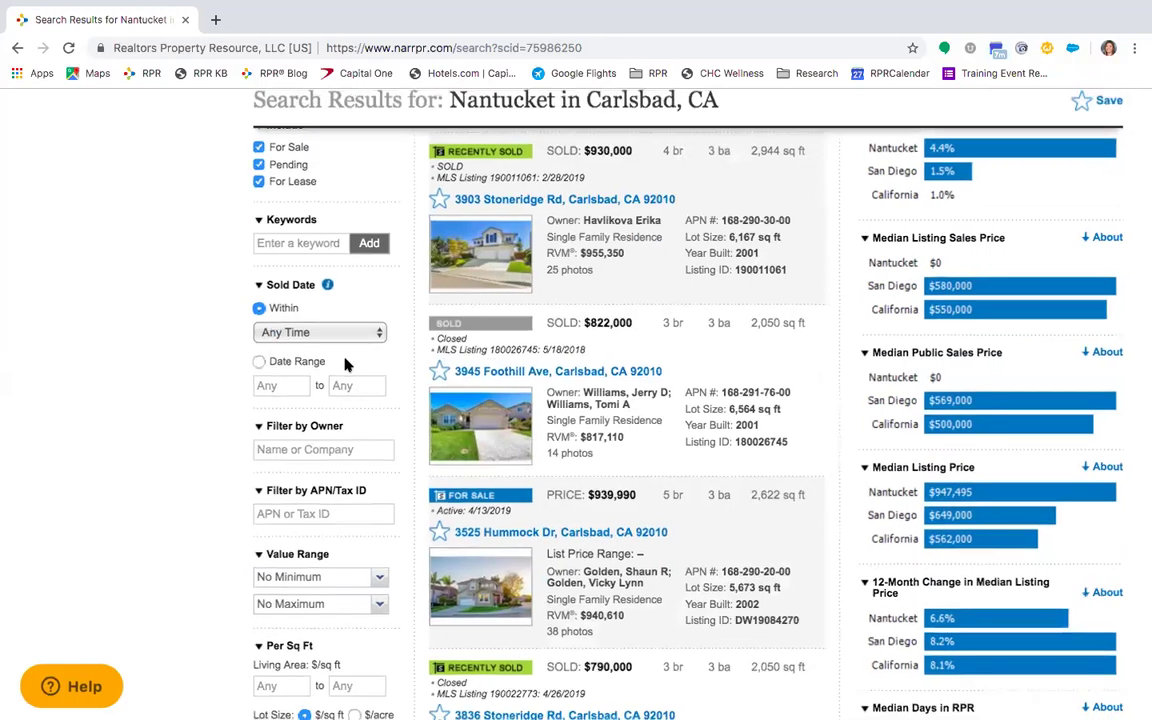
Step: Switch the Sold Date filter for the Nantucket results to a custom date range
key(ctrl+minus)
scroll(292, 362, up, 5)
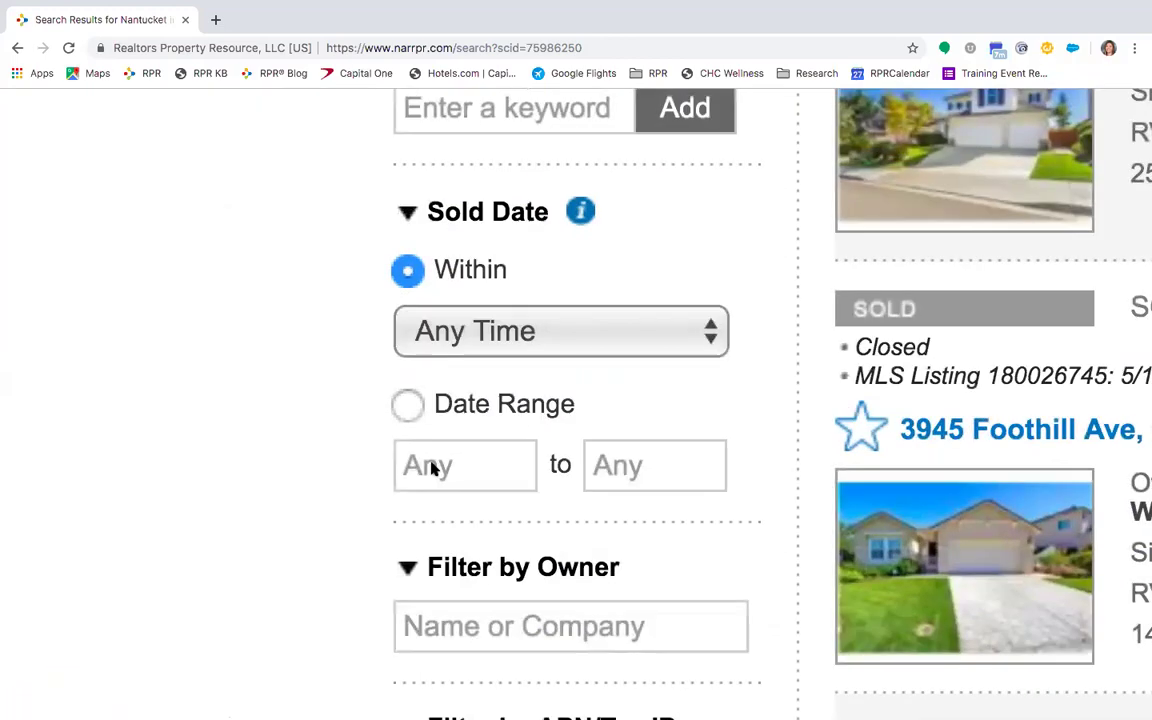
scroll(572, 347, right, 3)
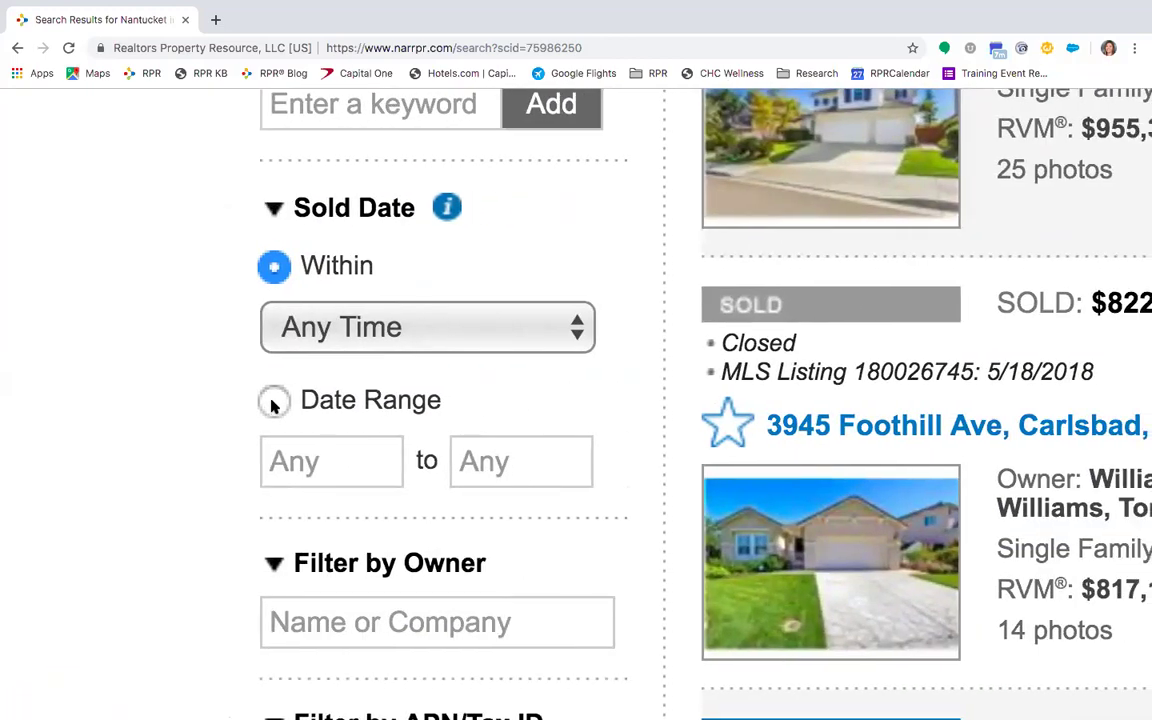
click(272, 404)
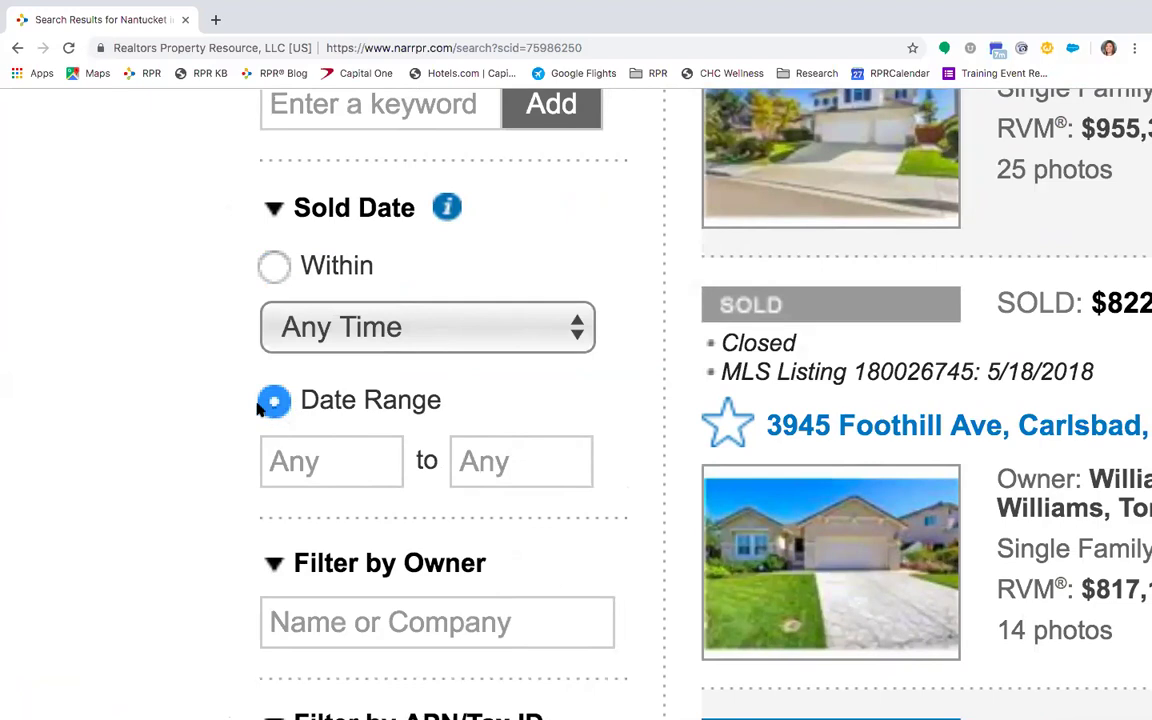
click(498, 463)
scroll(501, 468, down, 2)
scroll(500, 450, down, 5)
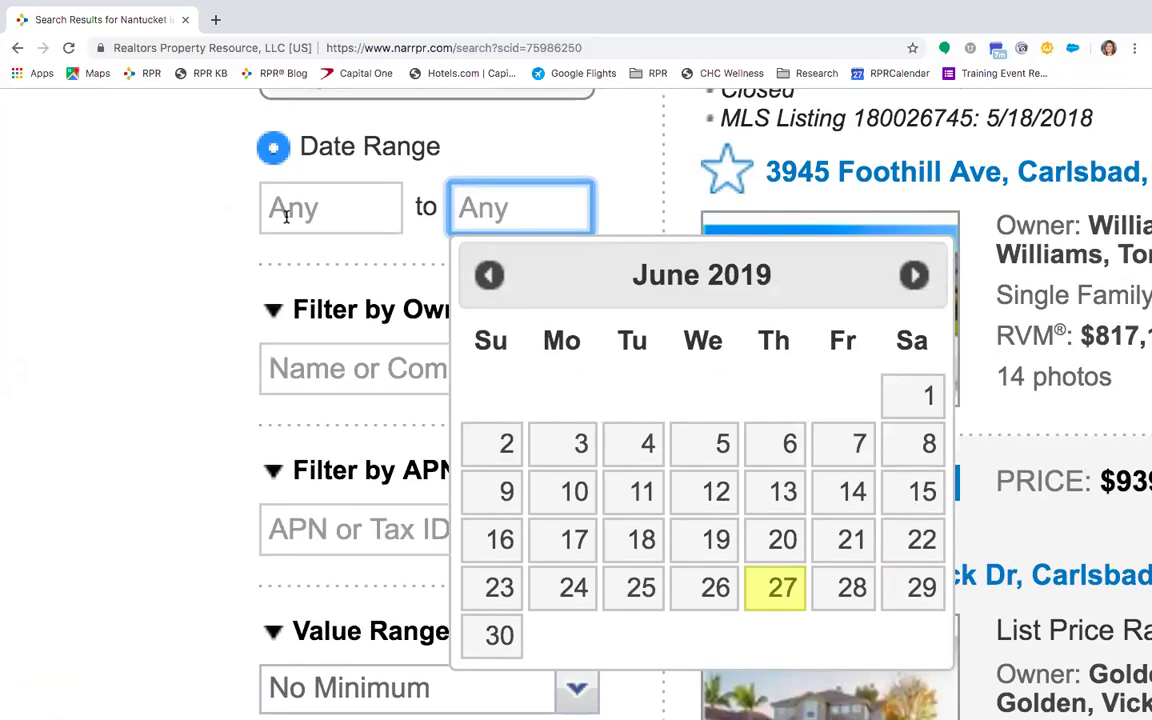
Step: Set the sold date range to 01/01/2017 through 12/31/2017 and apply it to the Nantucket results
click(287, 217)
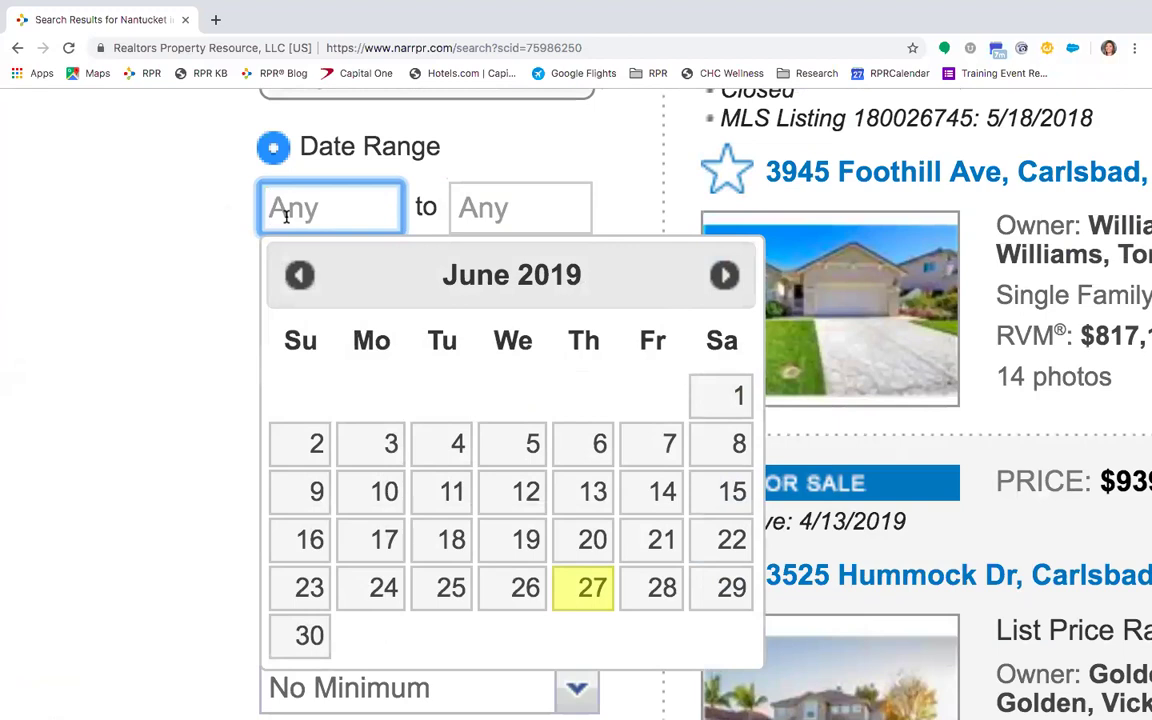
text(01/01/2017)
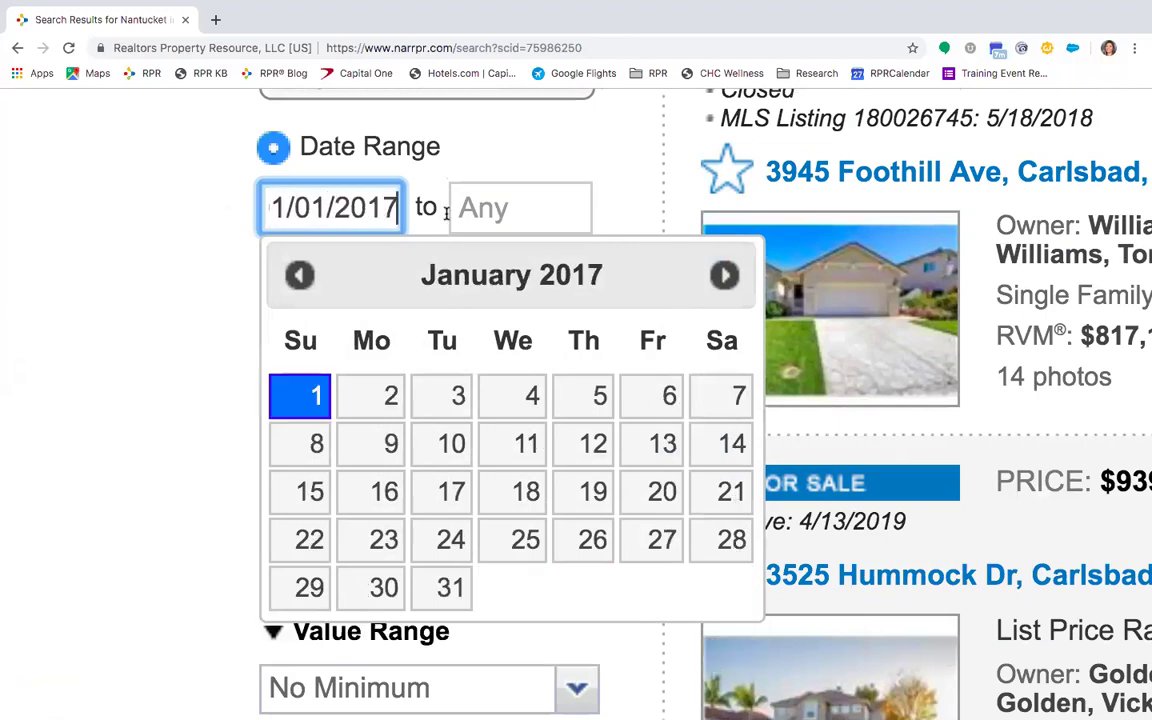
click(446, 212)
text(12/31/2017)
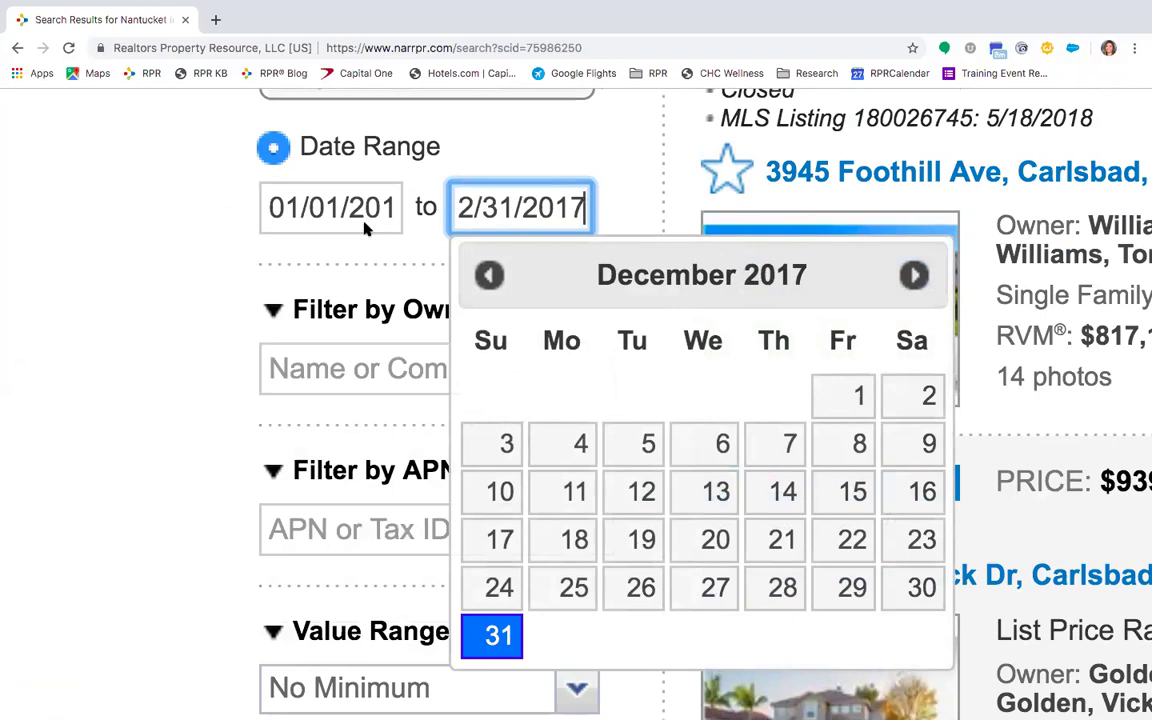
click(352, 252)
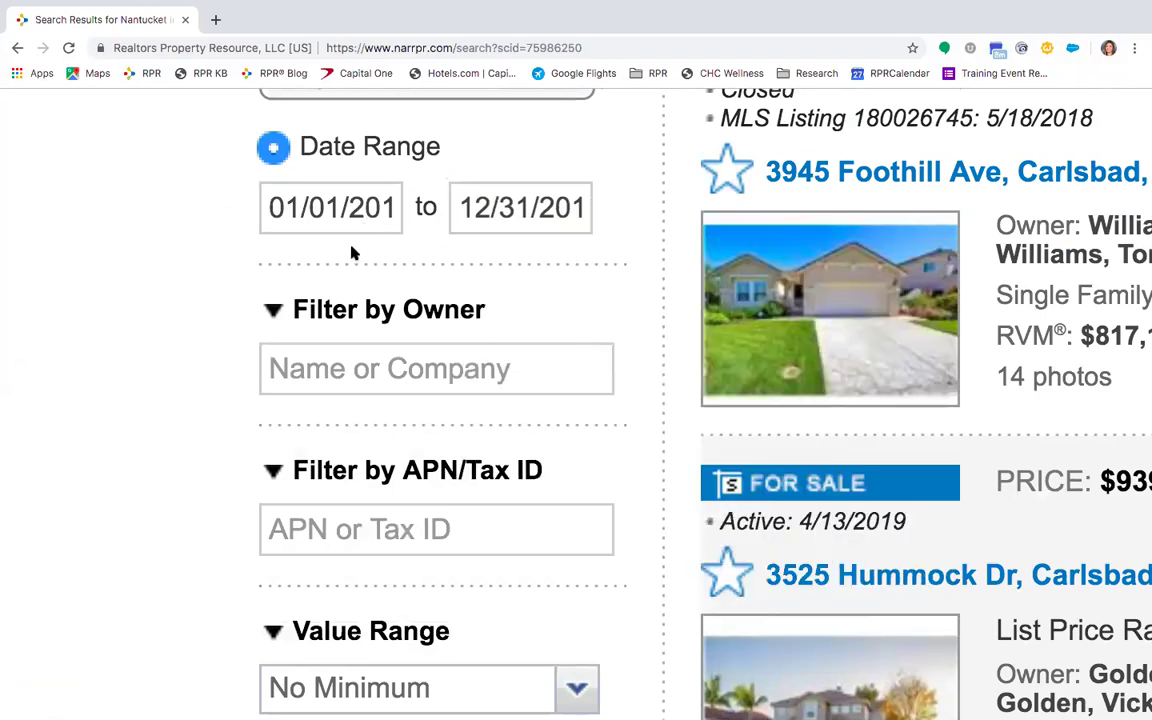
scroll(352, 252, up, 5)
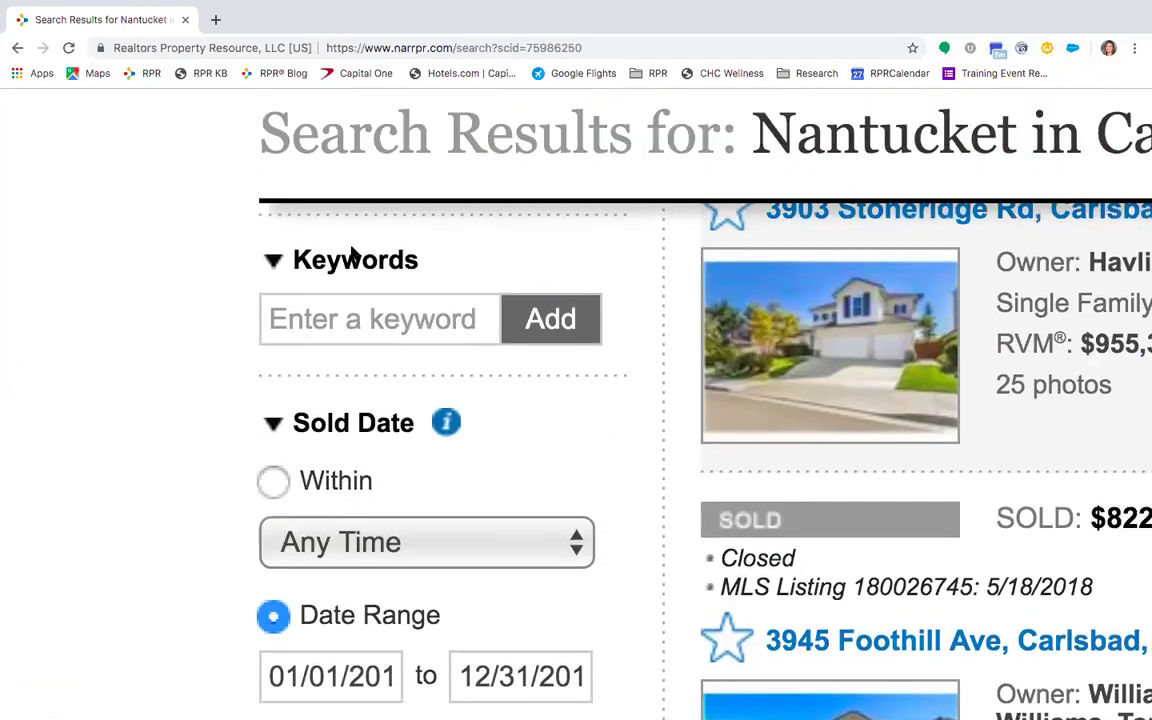
scroll(352, 252, down, 5)
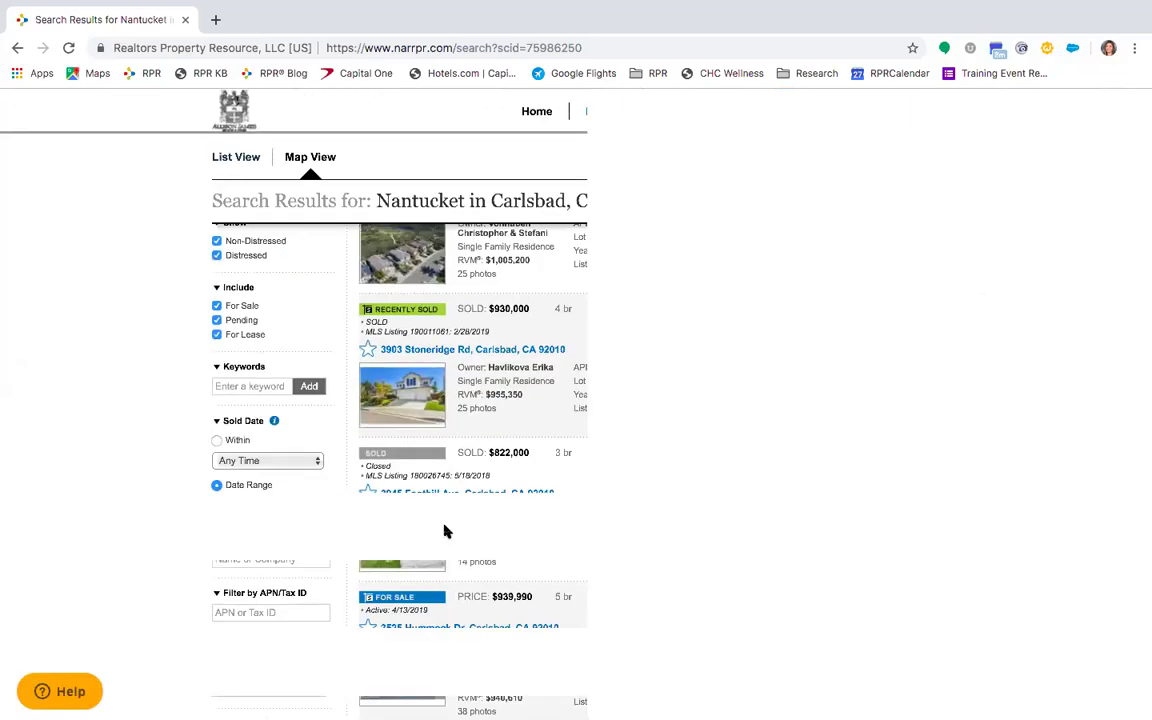
scroll(258, 363, up, 4)
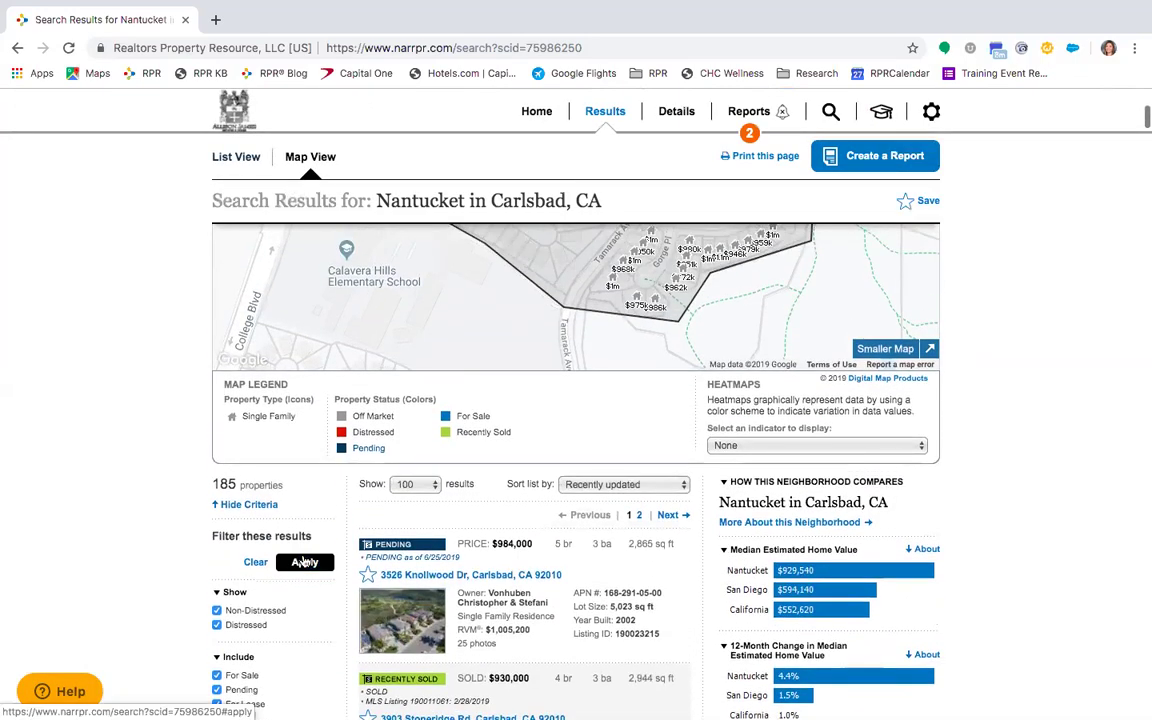
click(305, 562)
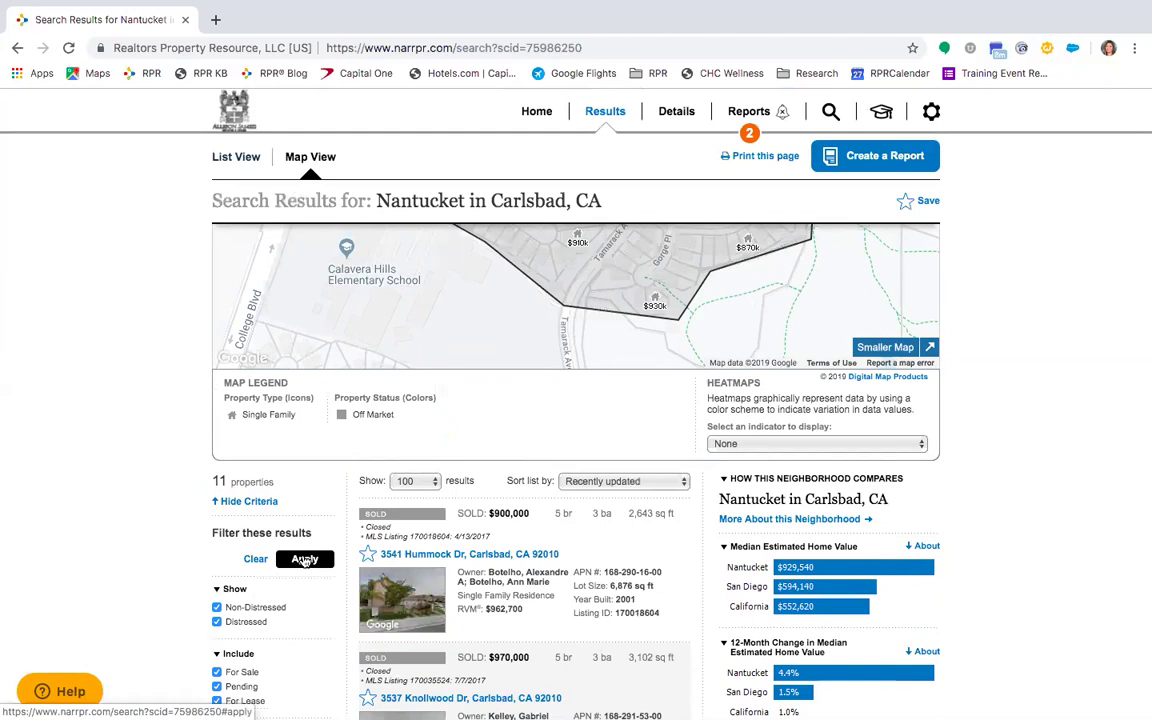
Step: Change the start of the sold date range to 01/01/2018
scroll(300, 555, down, 6)
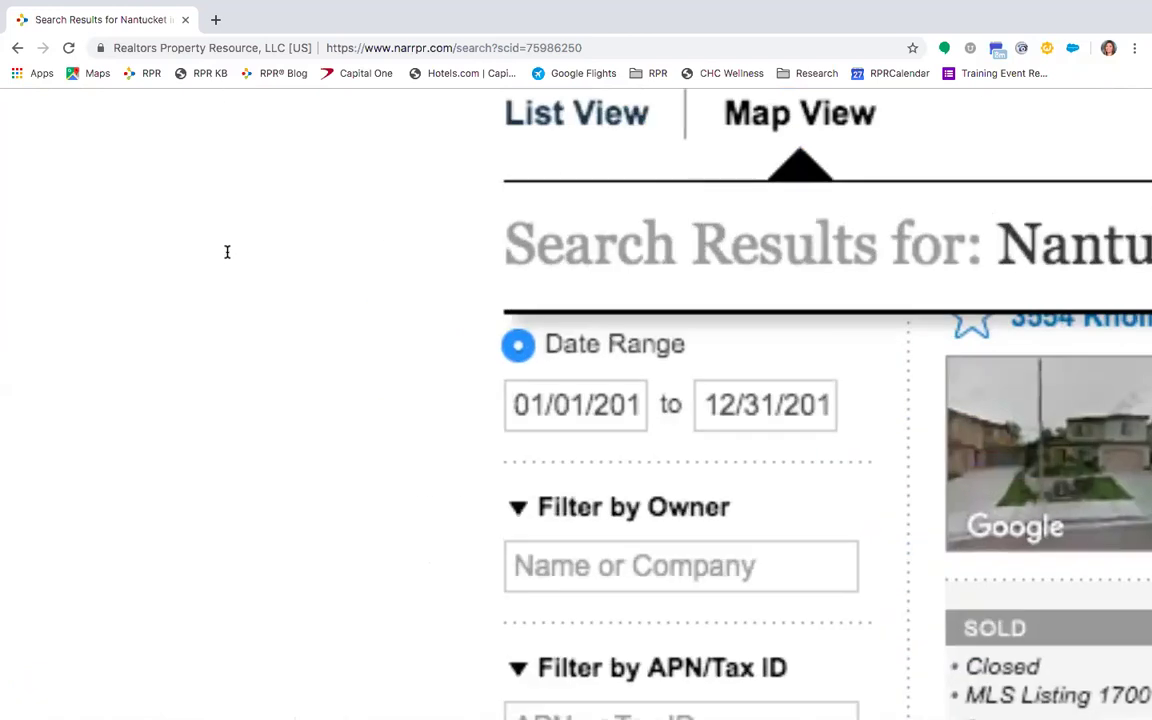
click(527, 404)
key(BackSpace)
scroll(560, 398, up, 1)
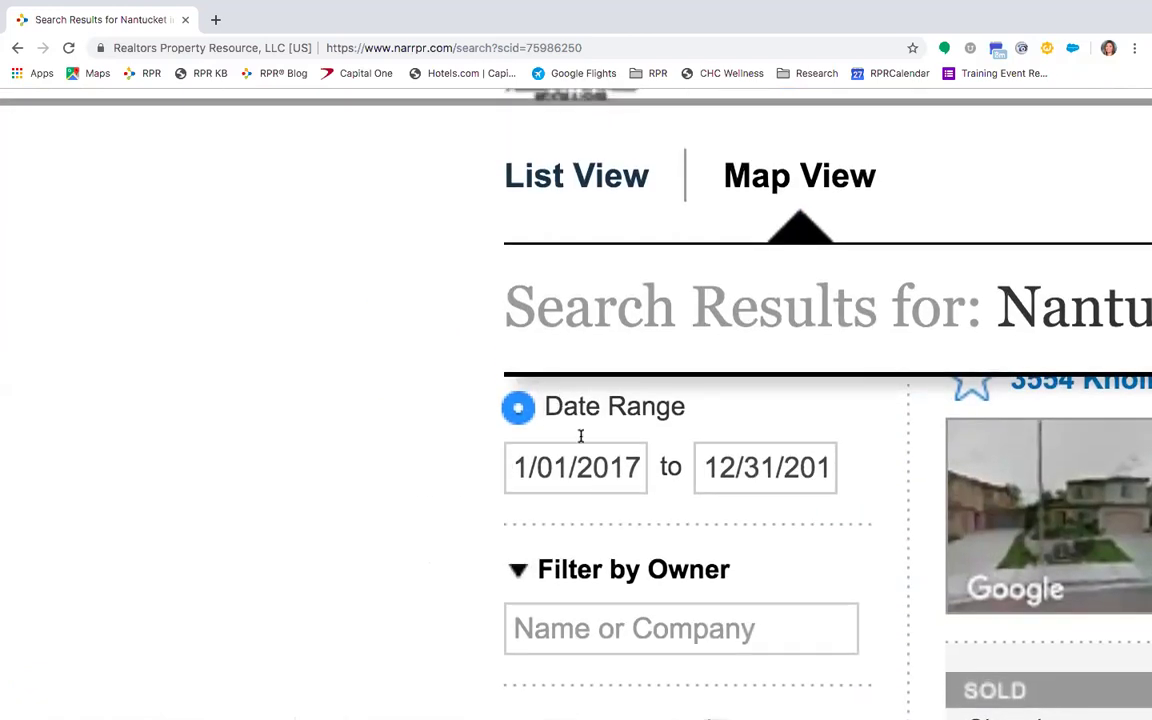
click(577, 442)
text(0)
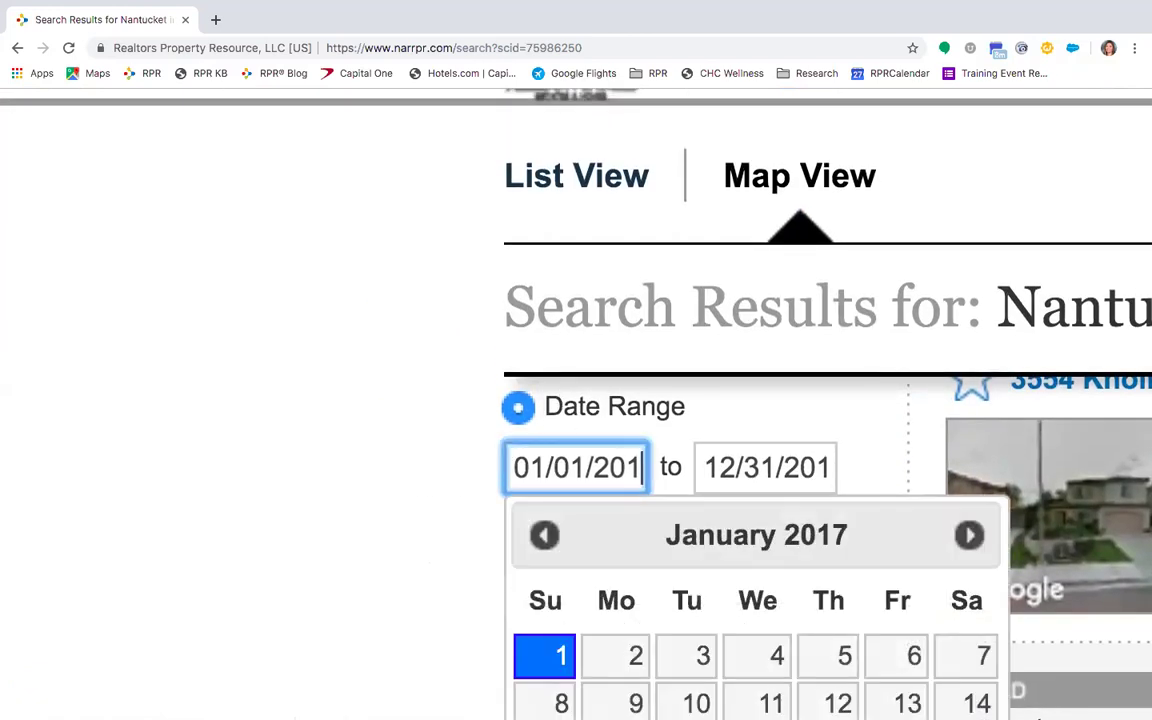
text(8)
Step: Change the end of the sold date range to 12/31/2018 and apply the filter to the Nantucket results
click(785, 468)
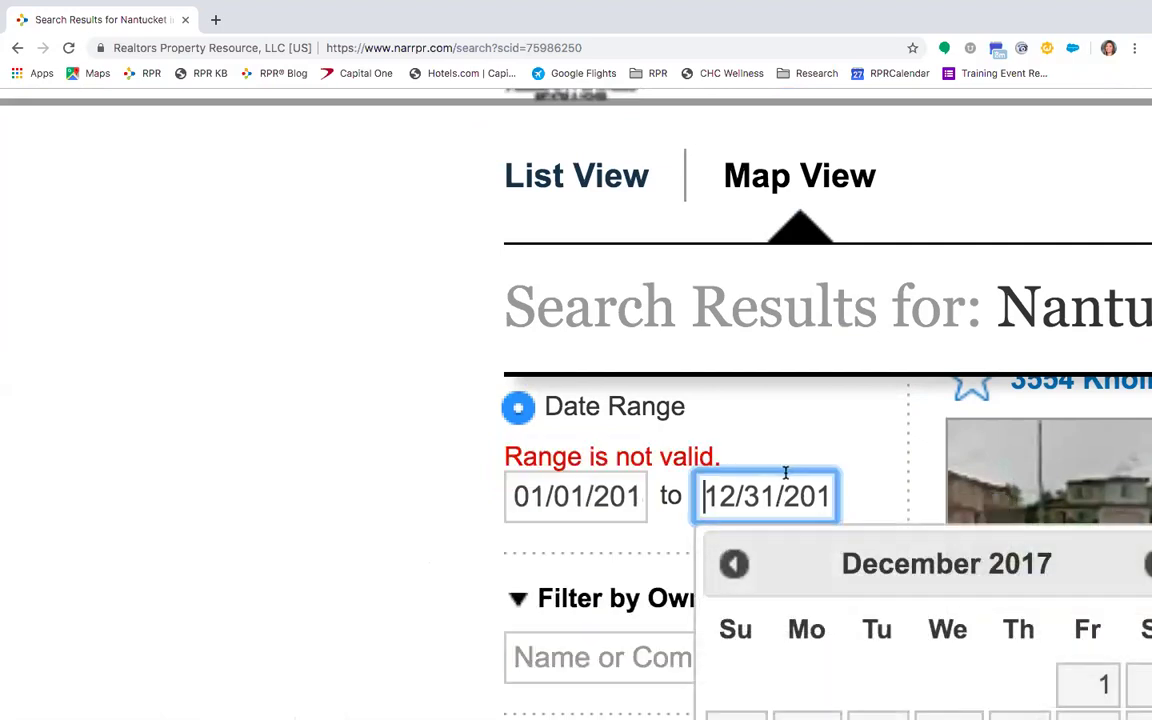
click(784, 496)
key(End)
key(BackSpace)
text(8)
click(347, 473)
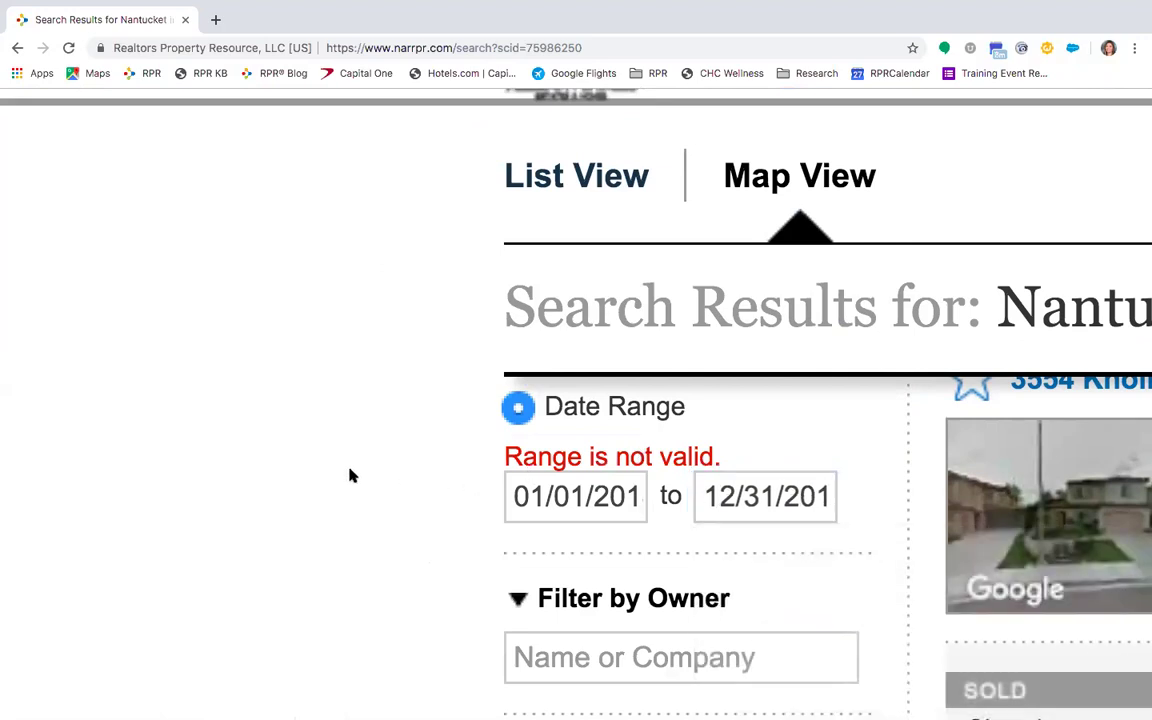
click(625, 496)
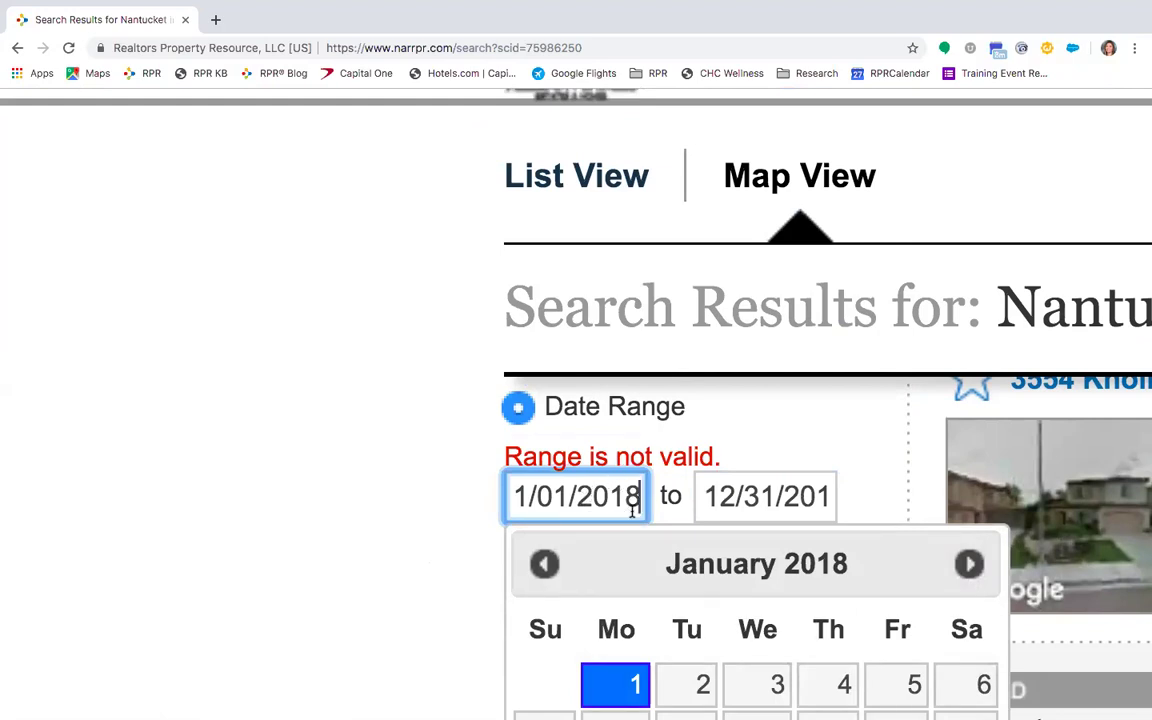
scroll(777, 494, up, 1)
scroll(777, 494, down, 10)
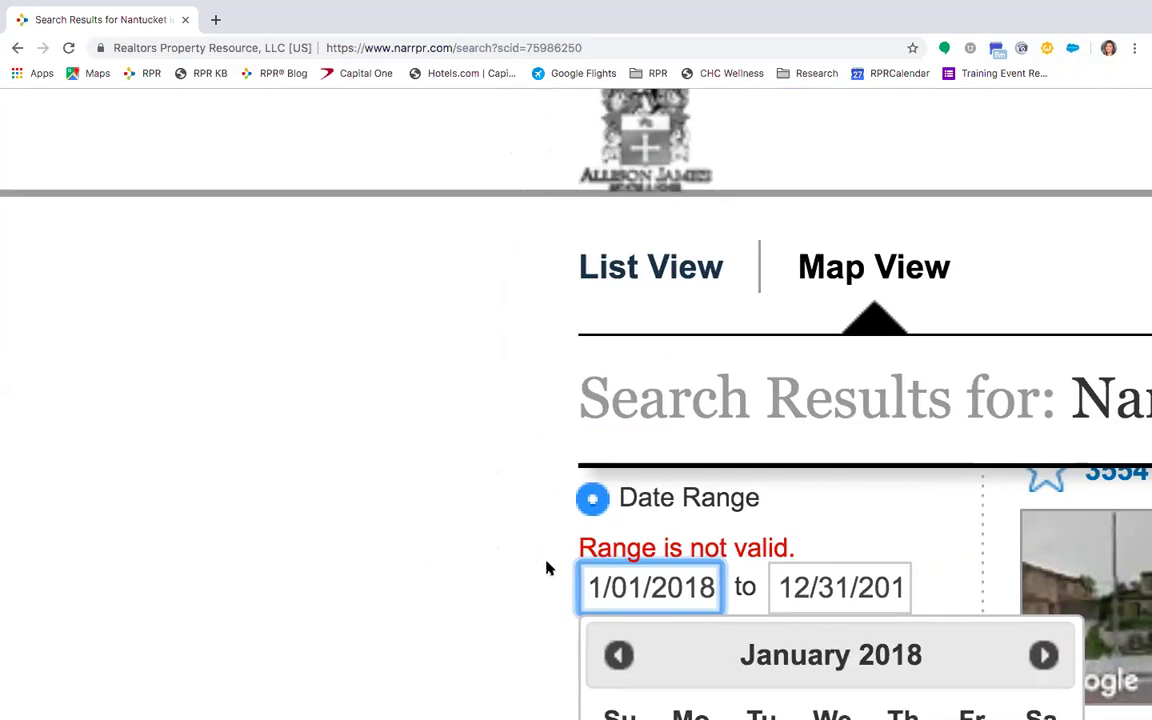
scroll(290, 473, up, 2)
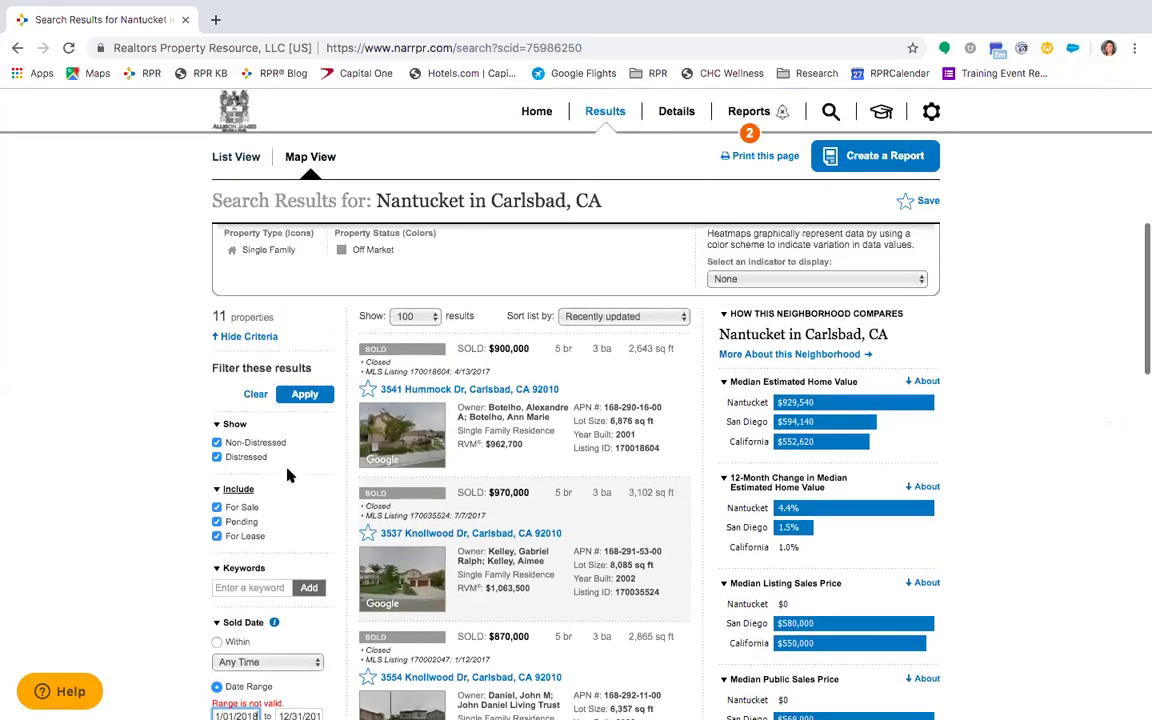
click(305, 395)
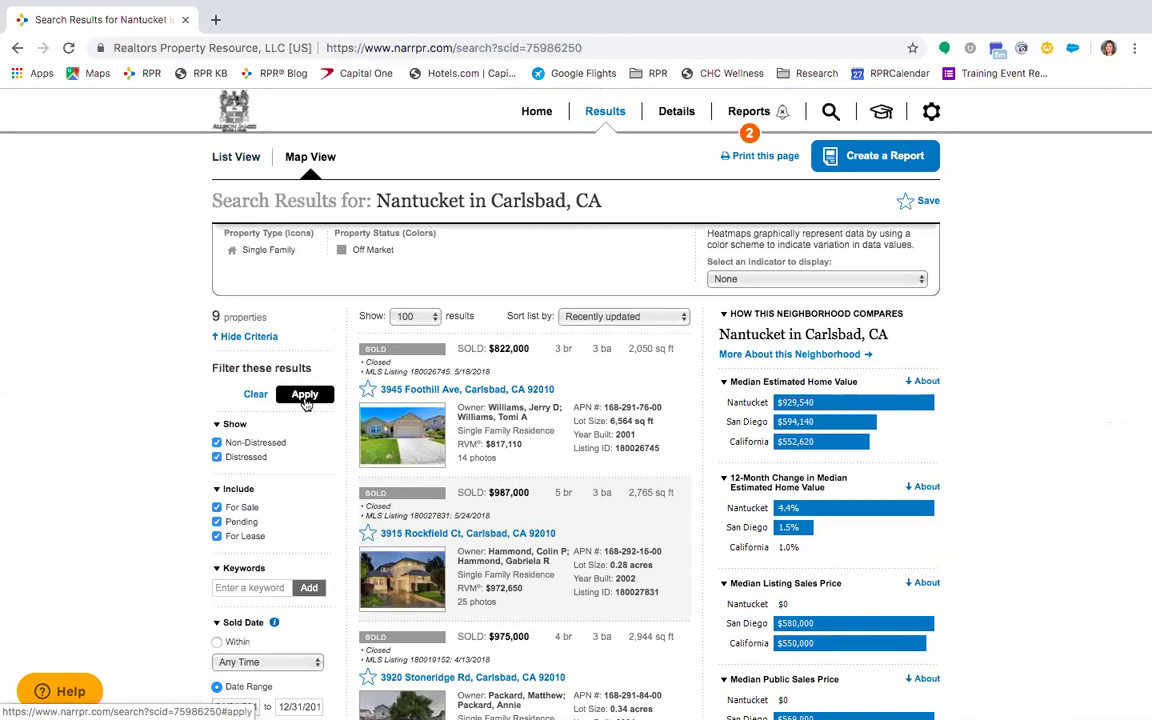
Step: Change the start of the sold date range to 1/1/2019
scroll(241, 407, down, 5)
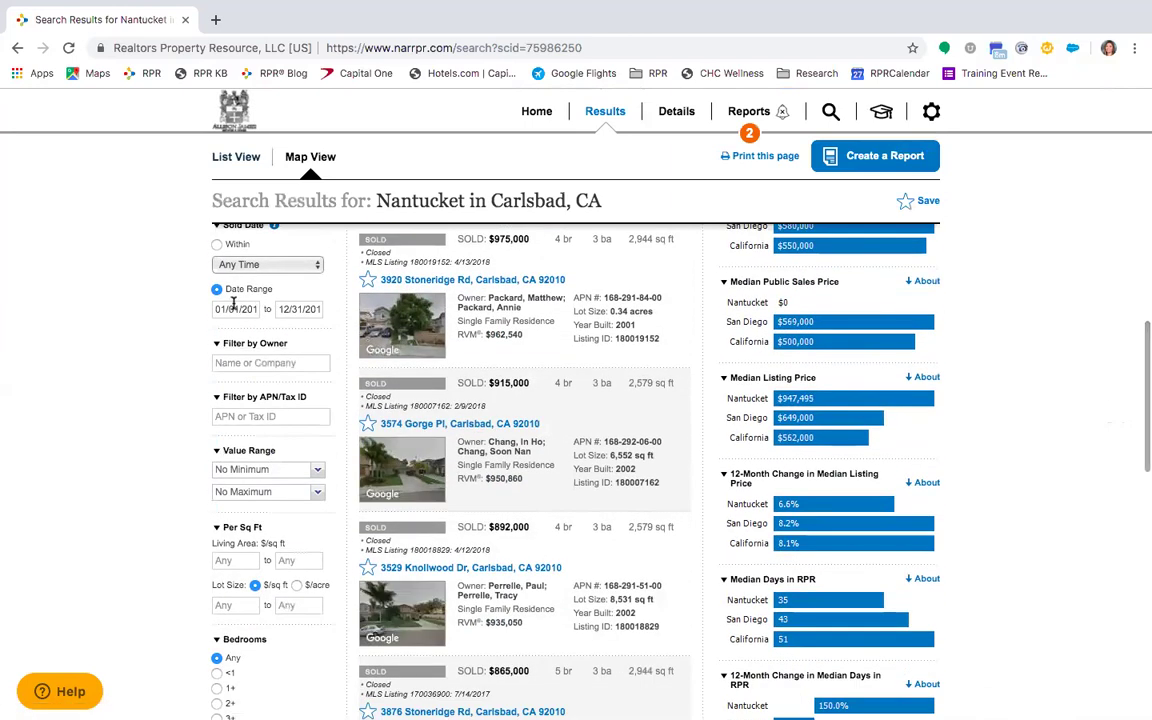
click(225, 310)
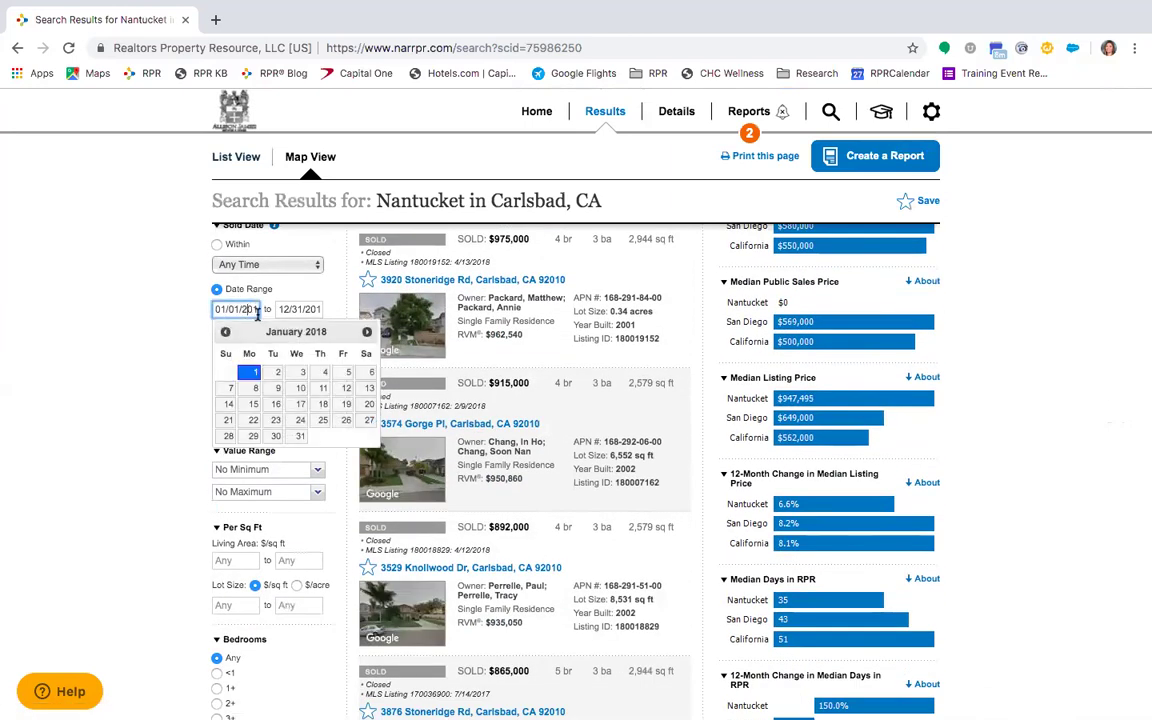
click(257, 309)
key(BackSpace)
text(9)
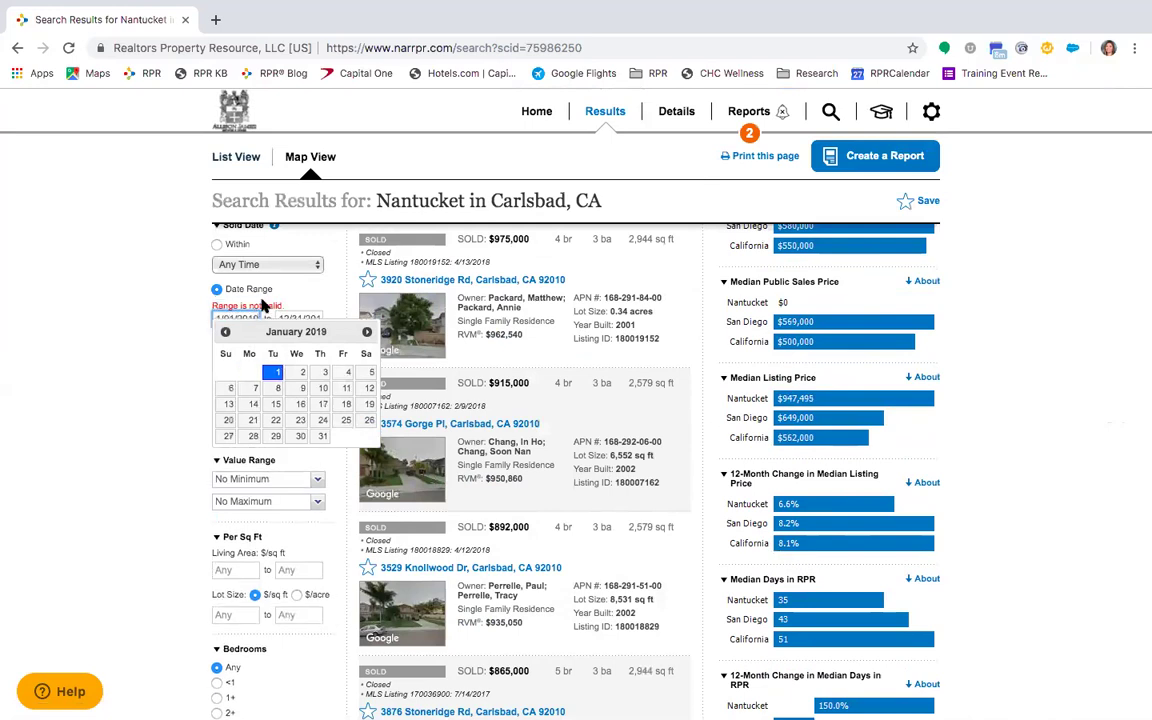
click(274, 374)
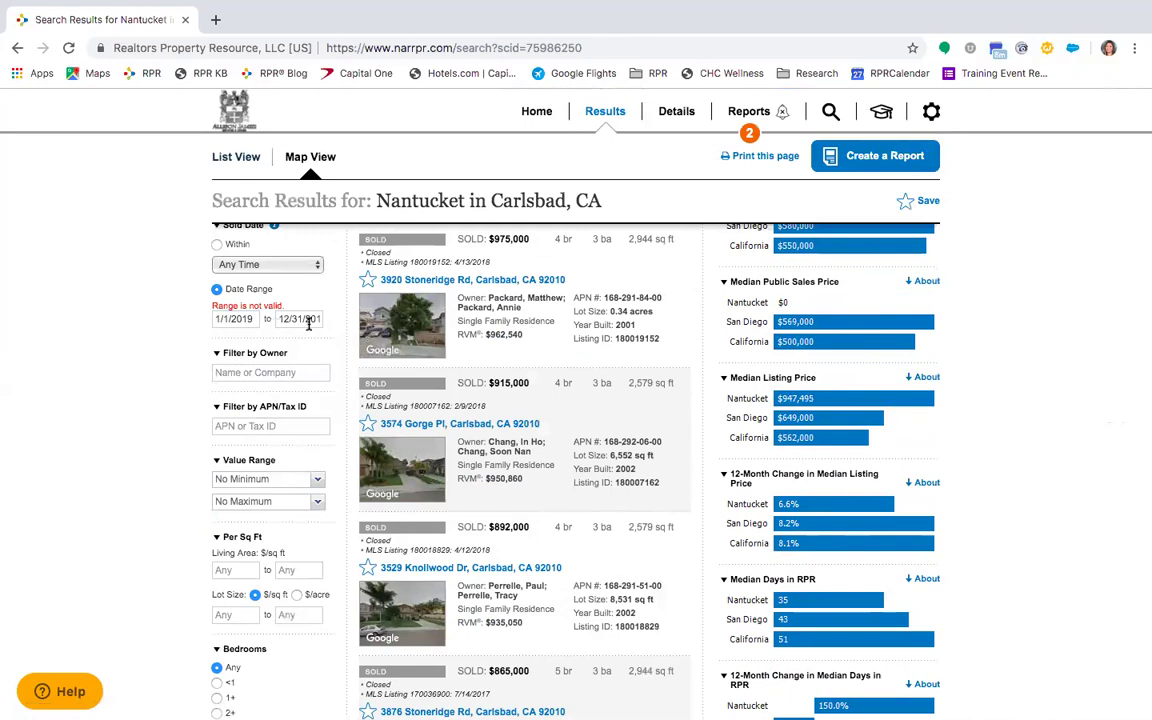
Step: Replace the end of the sold date range with 6/27/2019 and apply the filter to the Nantucket results
click(308, 320)
drag(278, 319, 345, 323)
key(BackSpace)
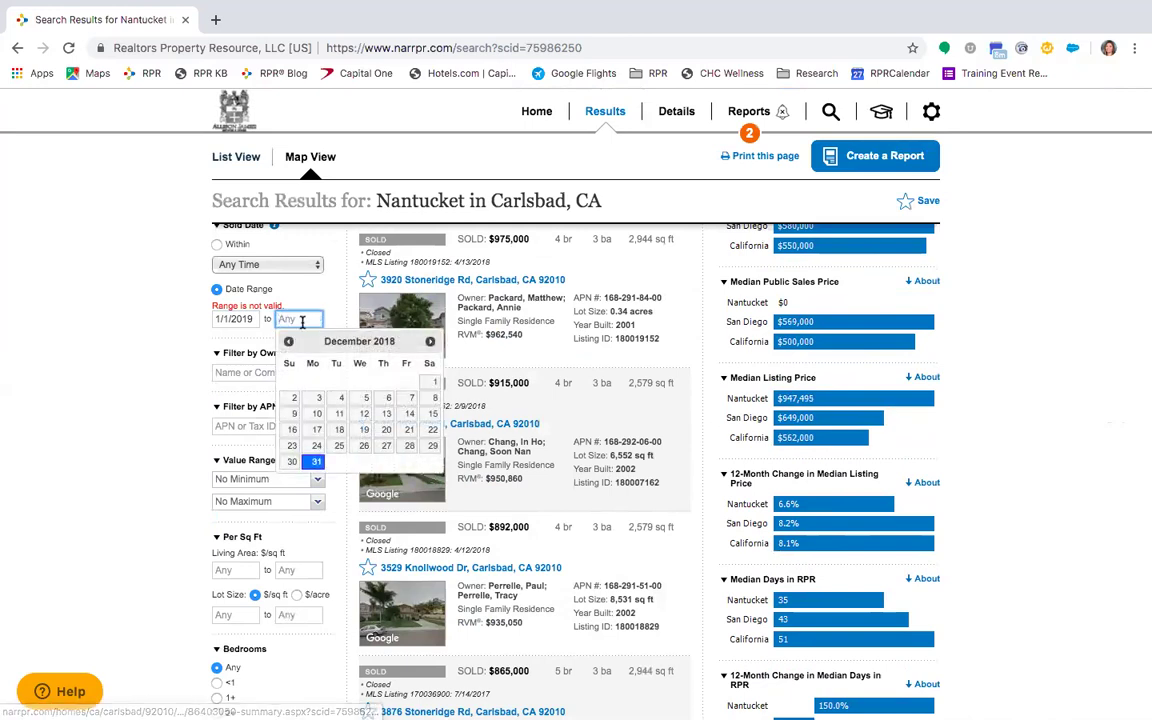
key(Tab)
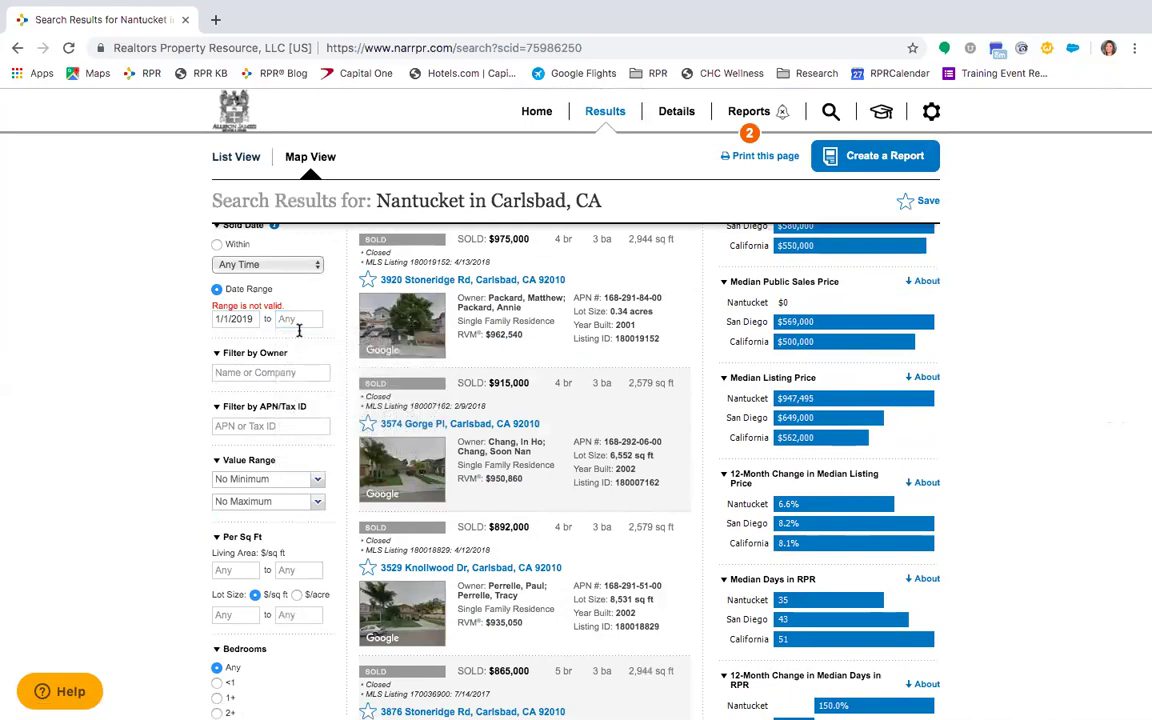
click(300, 320)
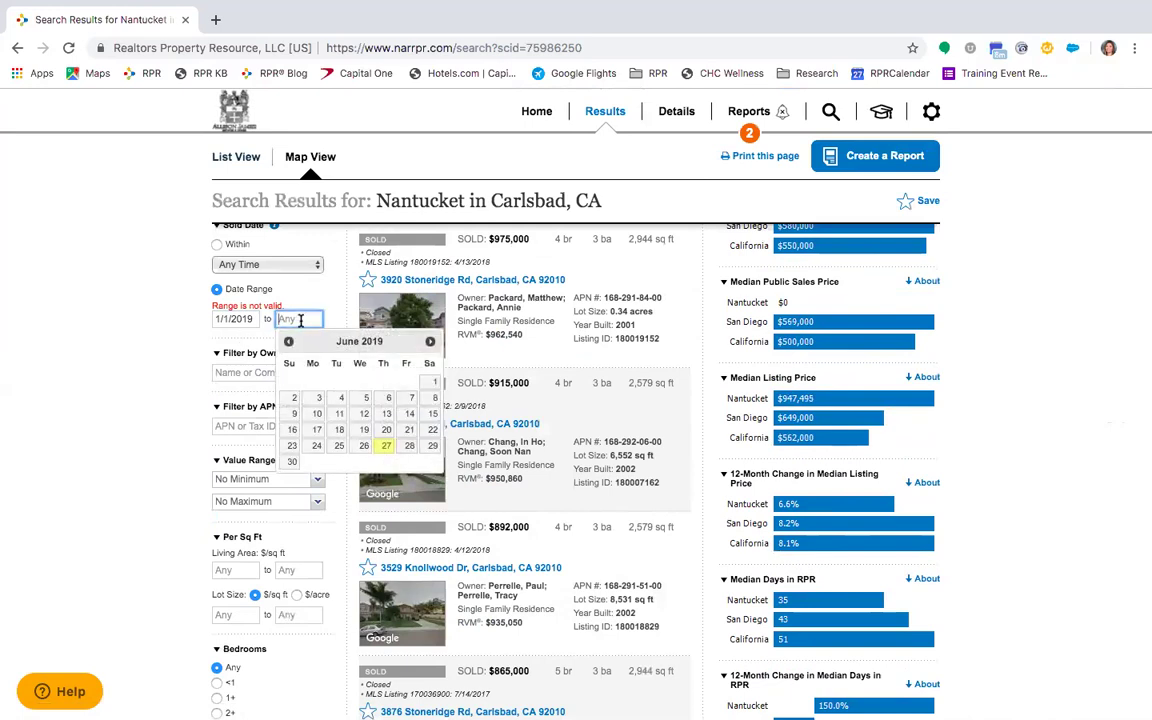
click(386, 448)
scroll(281, 355, up, 3)
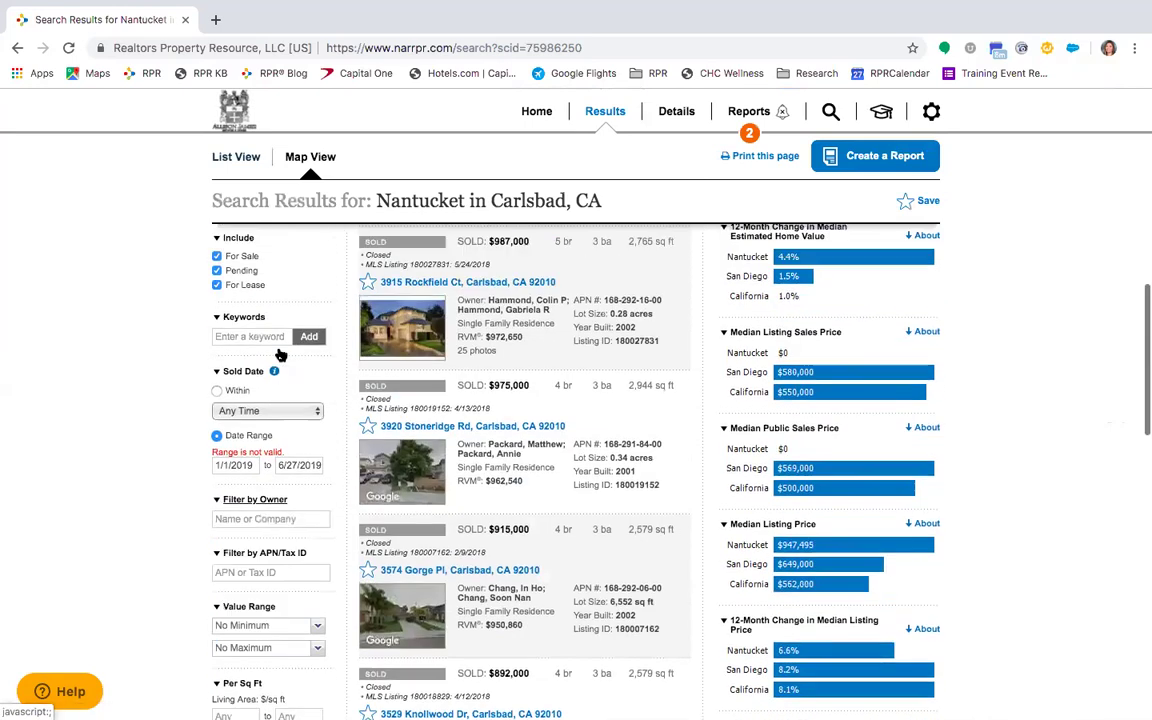
click(296, 304)
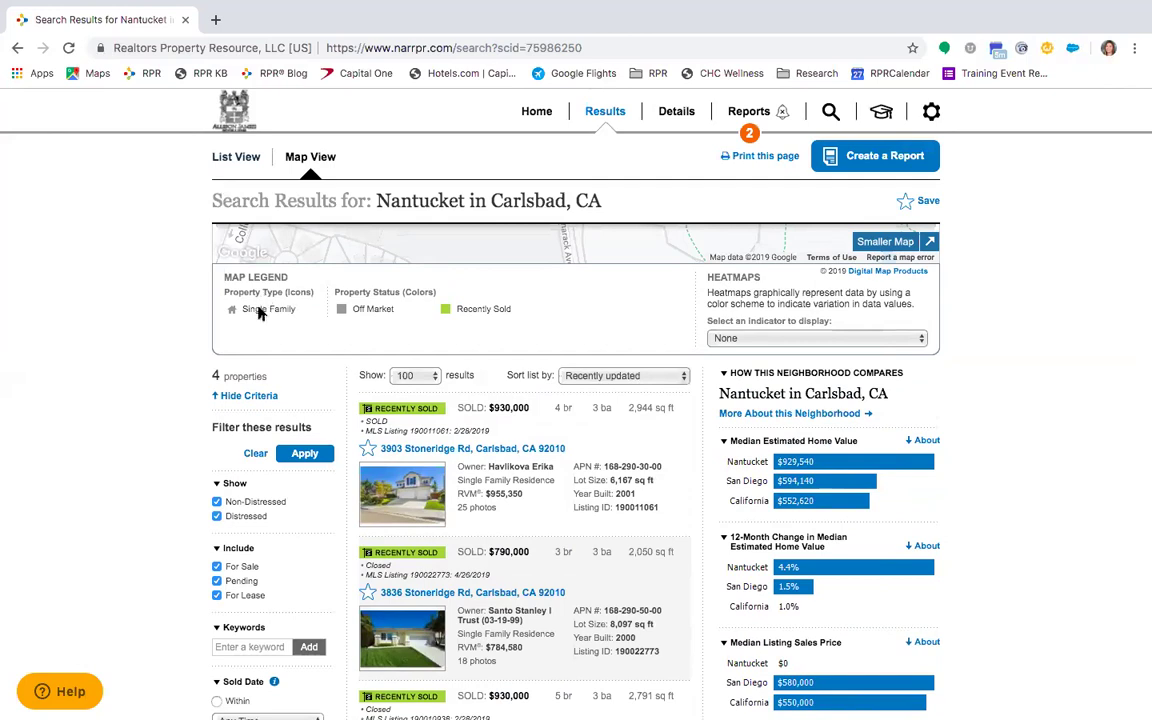
Step: Clear all filter criteria, reapply them to restore the full Nantucket results, and look over the map and property list
click(256, 456)
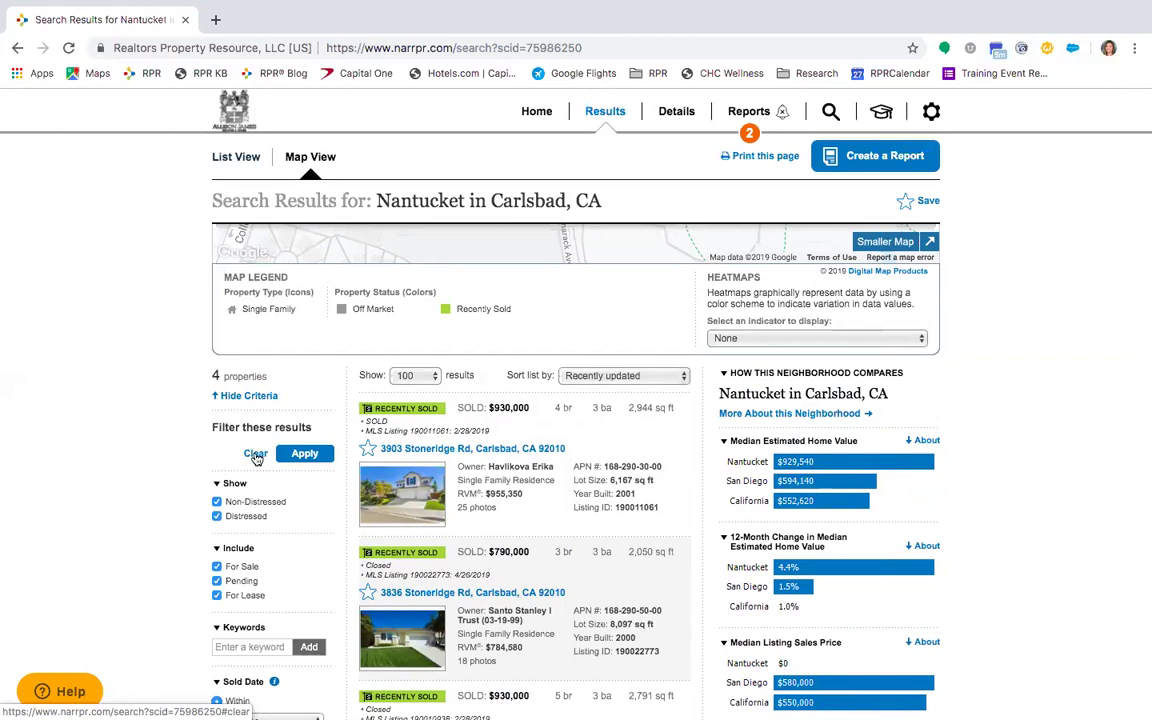
click(305, 454)
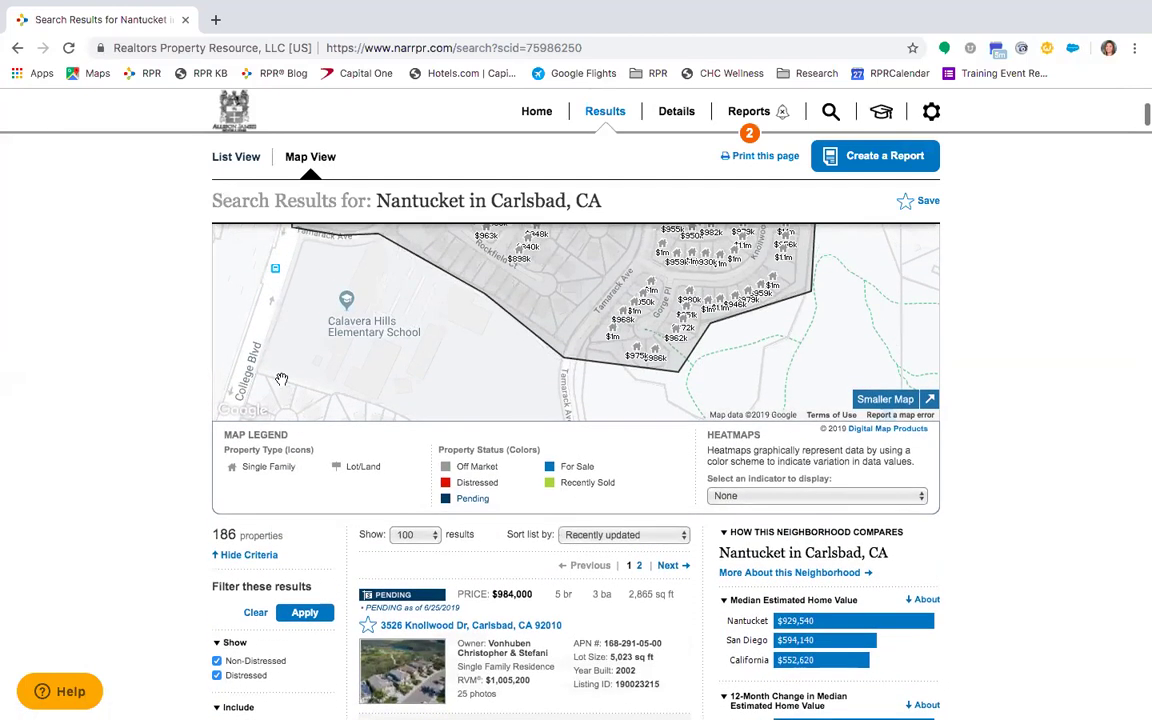
scroll(325, 530, down, 1)
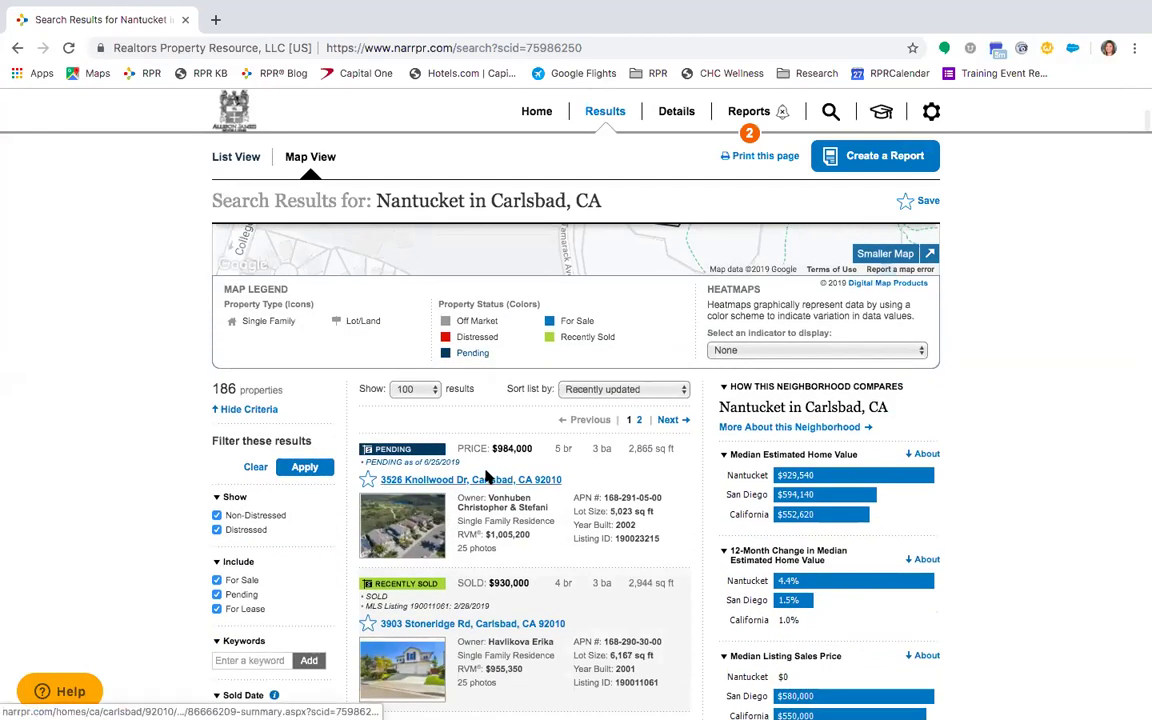
scroll(467, 503, up, 3)
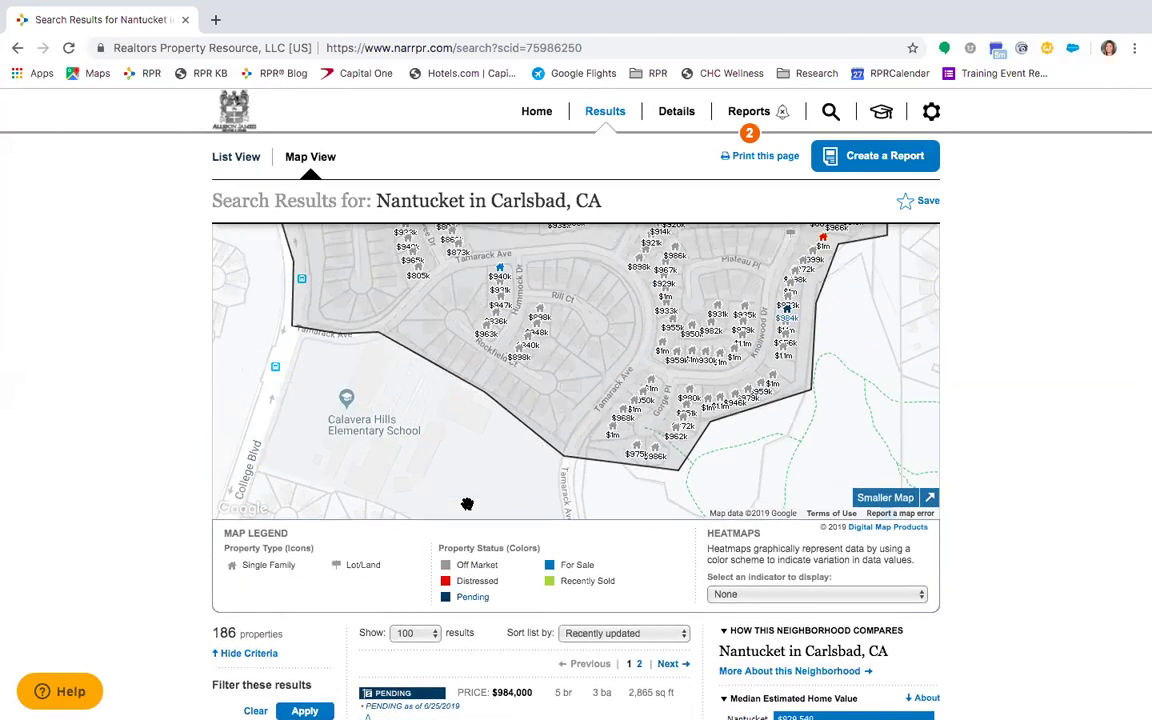
scroll(467, 503, down, 2)
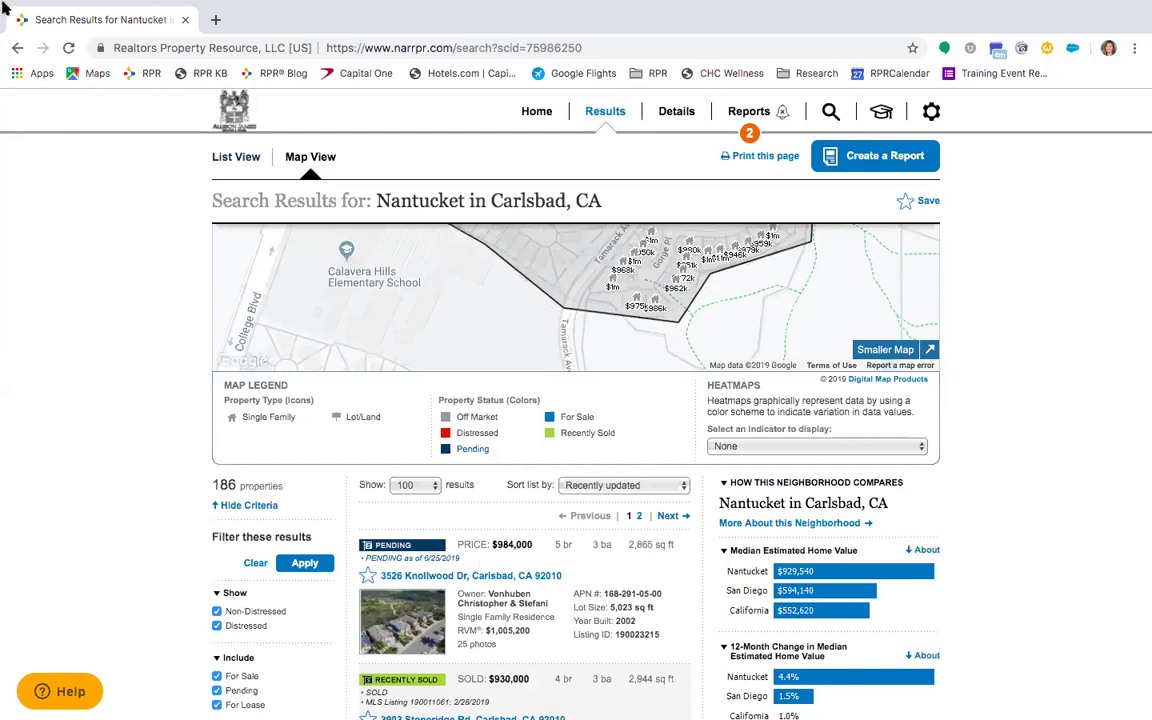
Step: Take the browser out of full screen and open the Calculator app
mouse_move(6, 6)
click(47, 27)
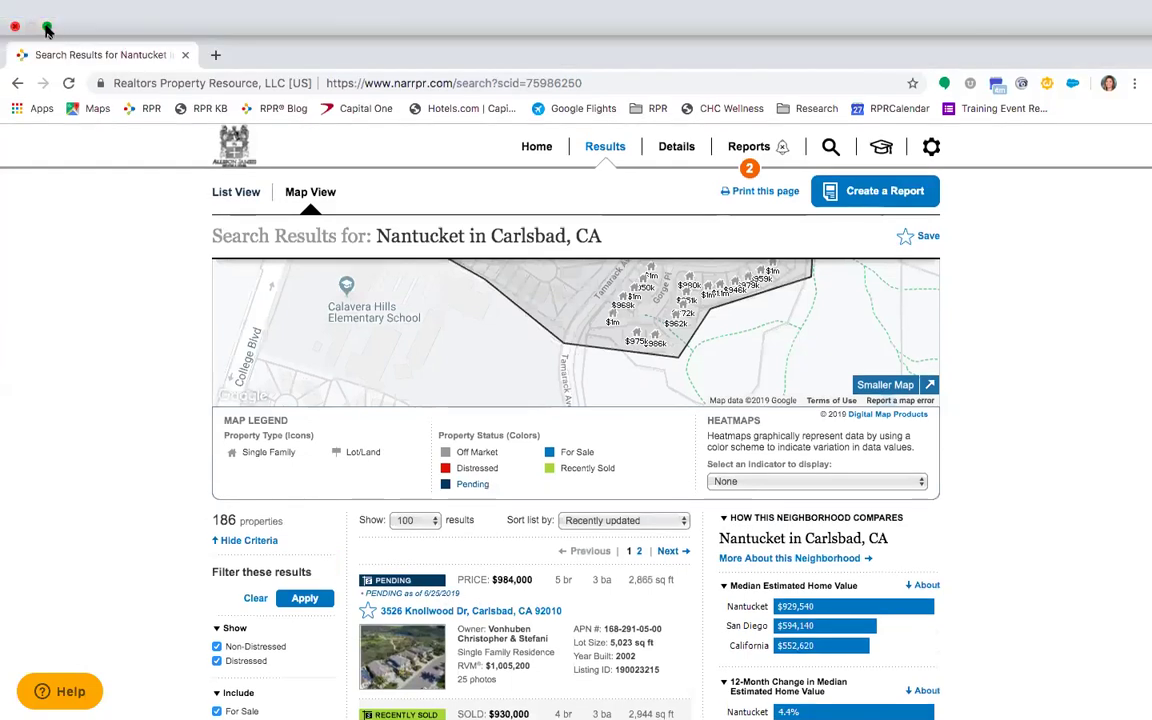
double_click(651, 167)
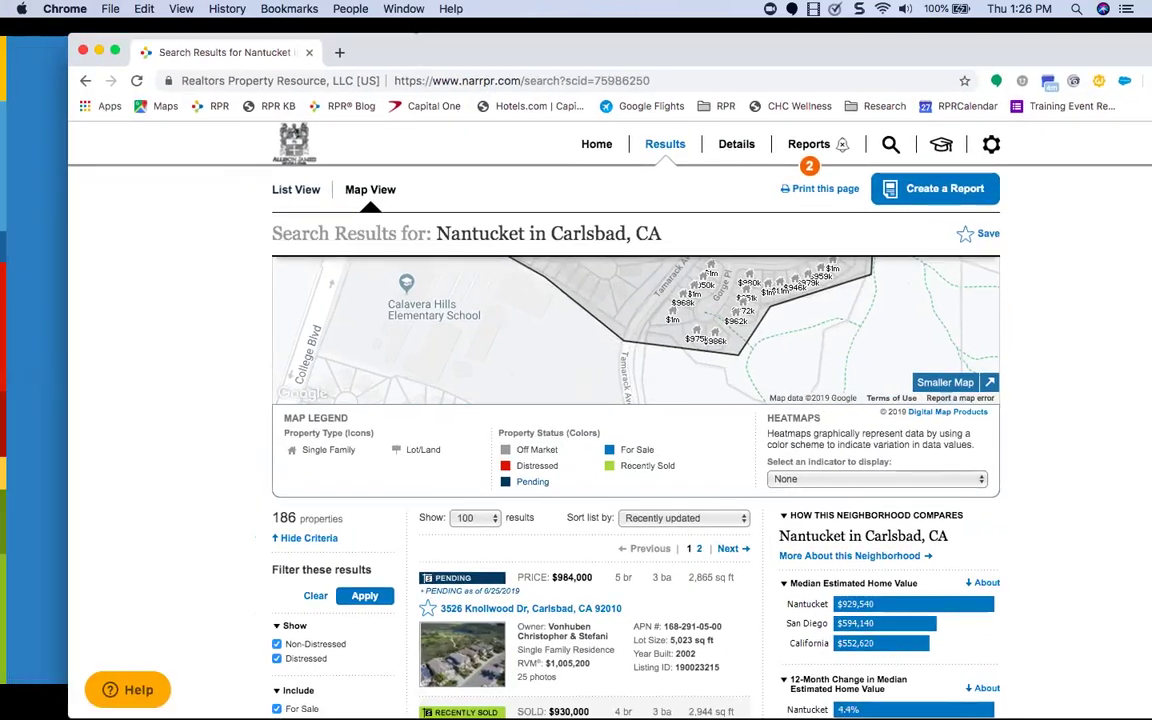
mouse_move(200, 712)
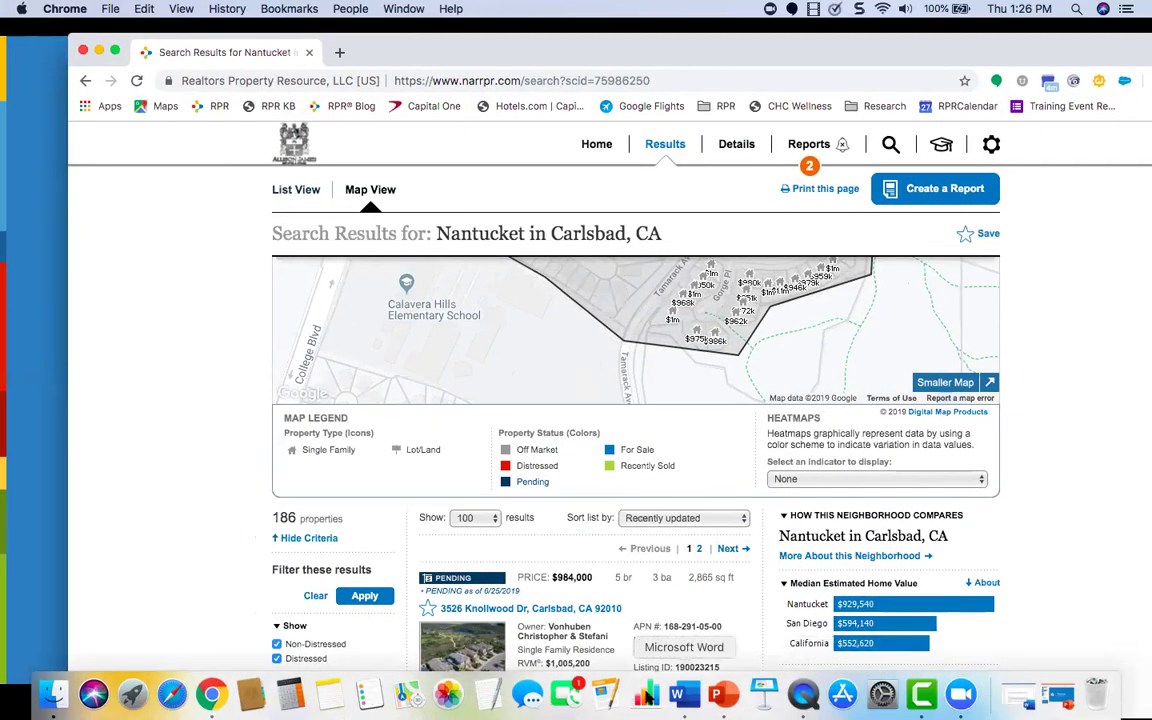
click(289, 700)
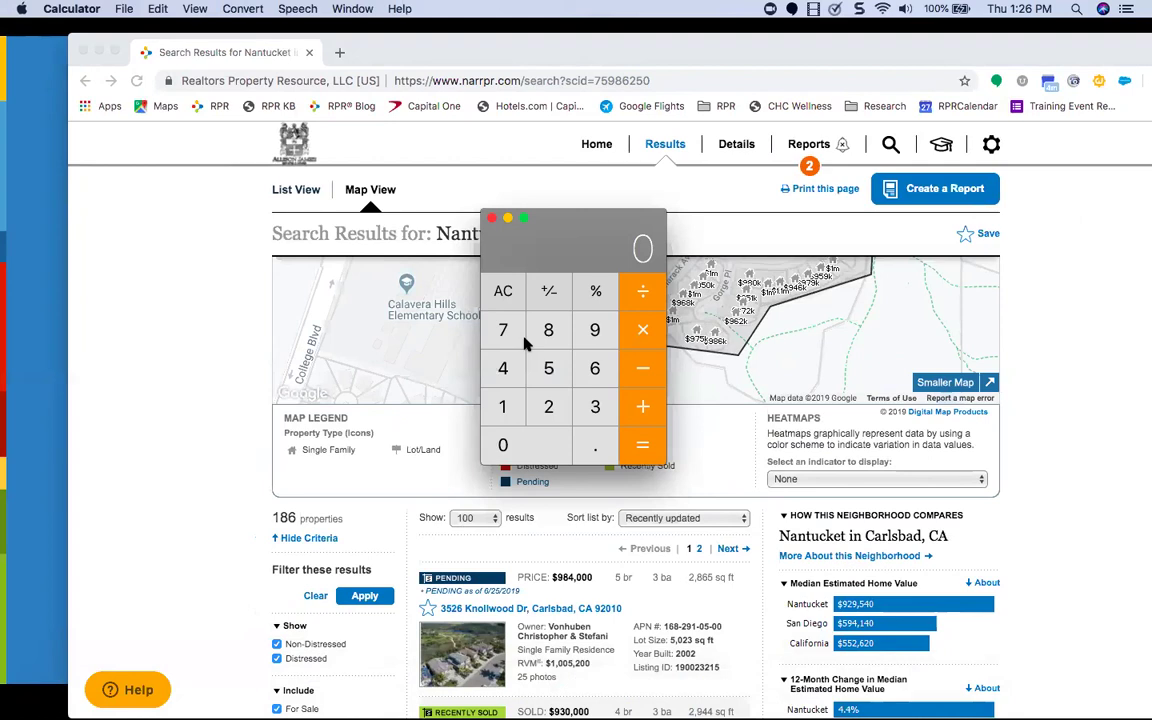
Step: Divide 9 by 185 and multiply by 100 to get the percentage of neighborhood homes sold
click(595, 330)
click(644, 304)
click(504, 406)
click(549, 335)
click(549, 368)
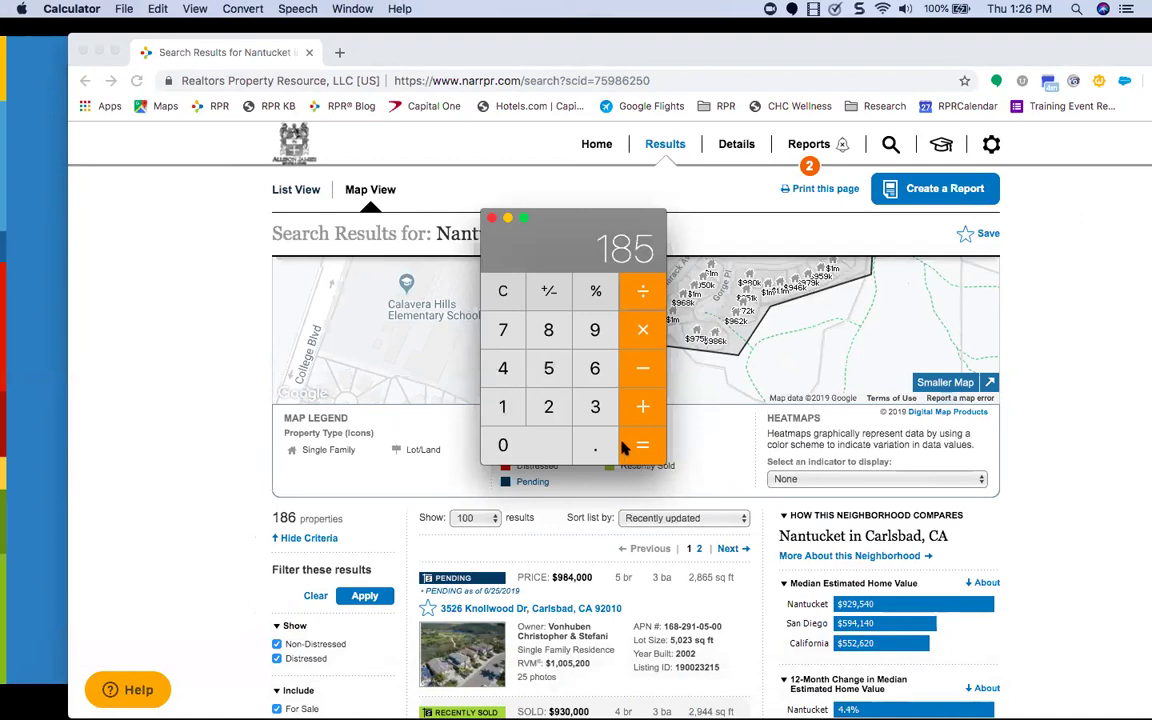
click(642, 446)
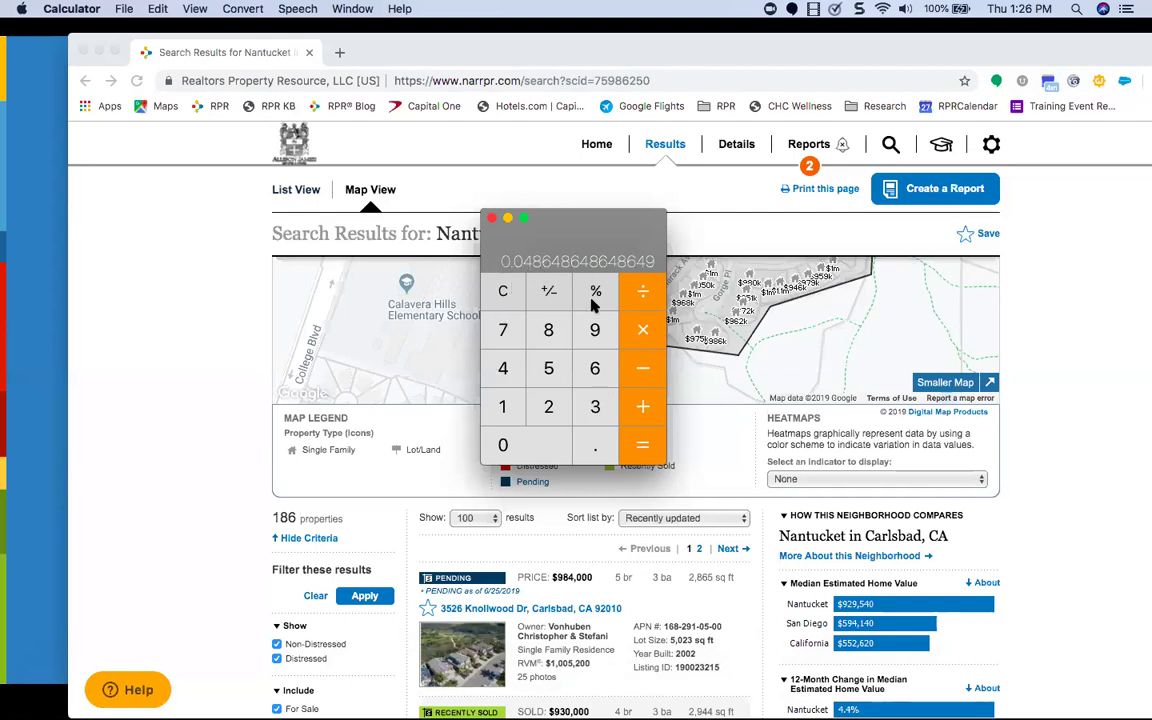
click(507, 408)
click(513, 444)
click(520, 446)
click(643, 449)
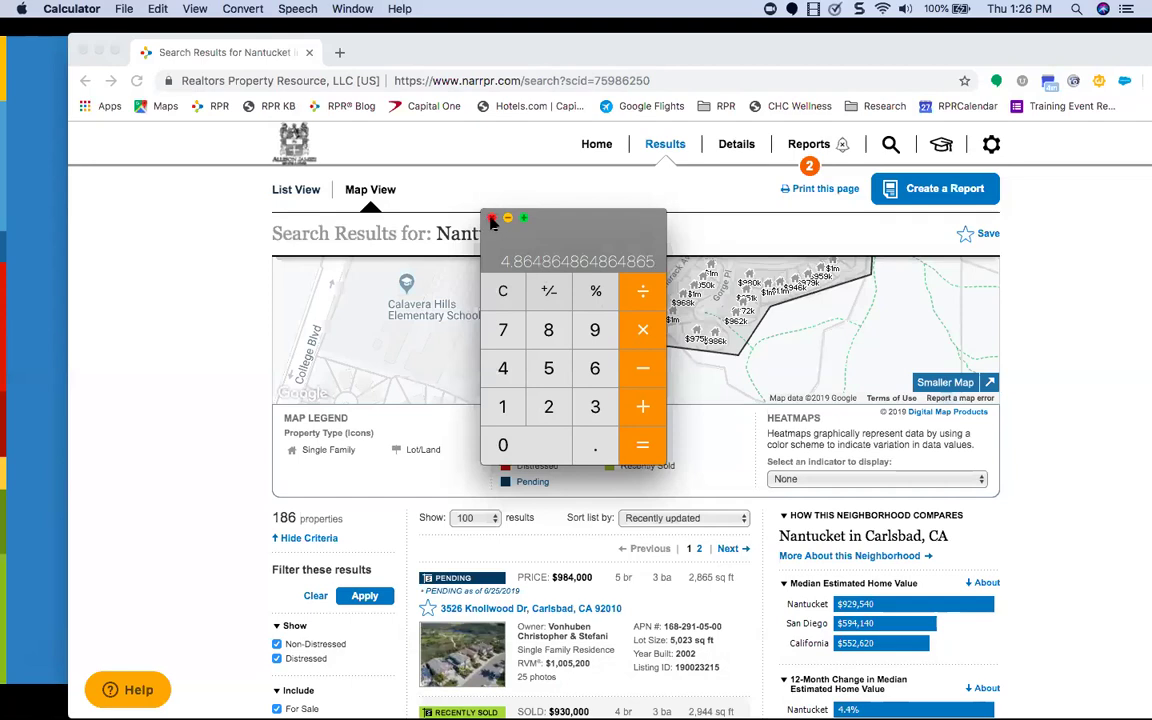
Step: Clear the calculator, work out 11 divided by 185 times 100 as a percentage, and close Calculator
click(503, 290)
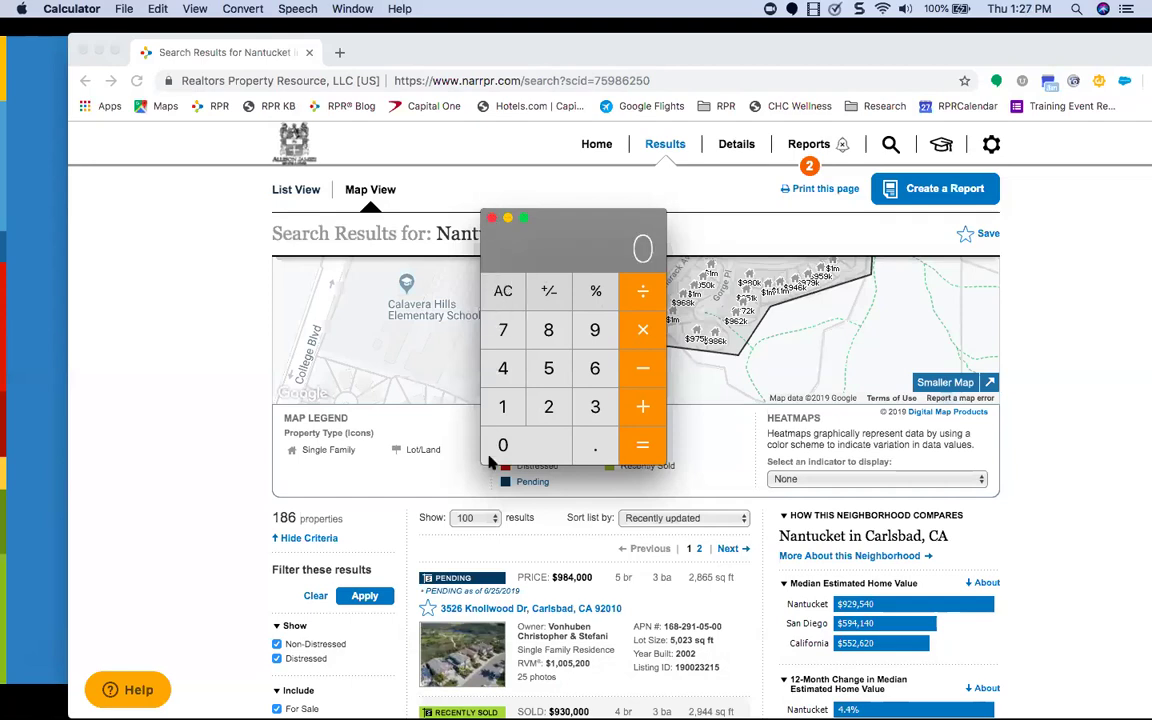
click(505, 408)
click(505, 408)
key(BackSpace)
text(85)
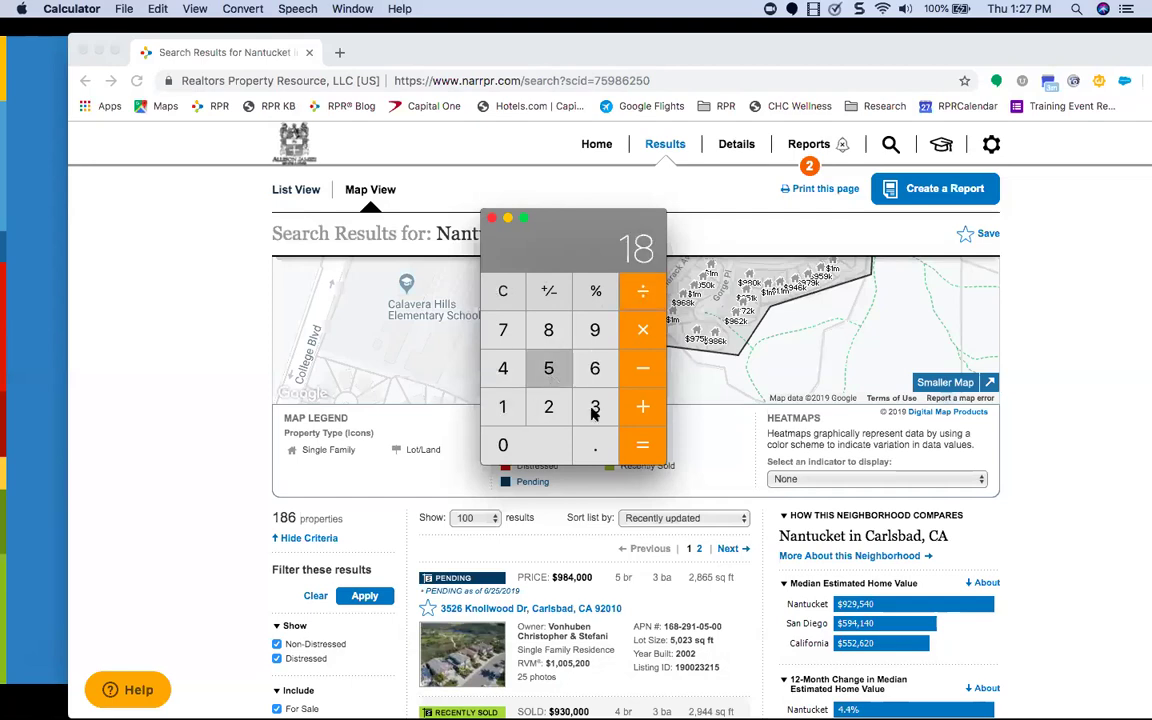
click(641, 447)
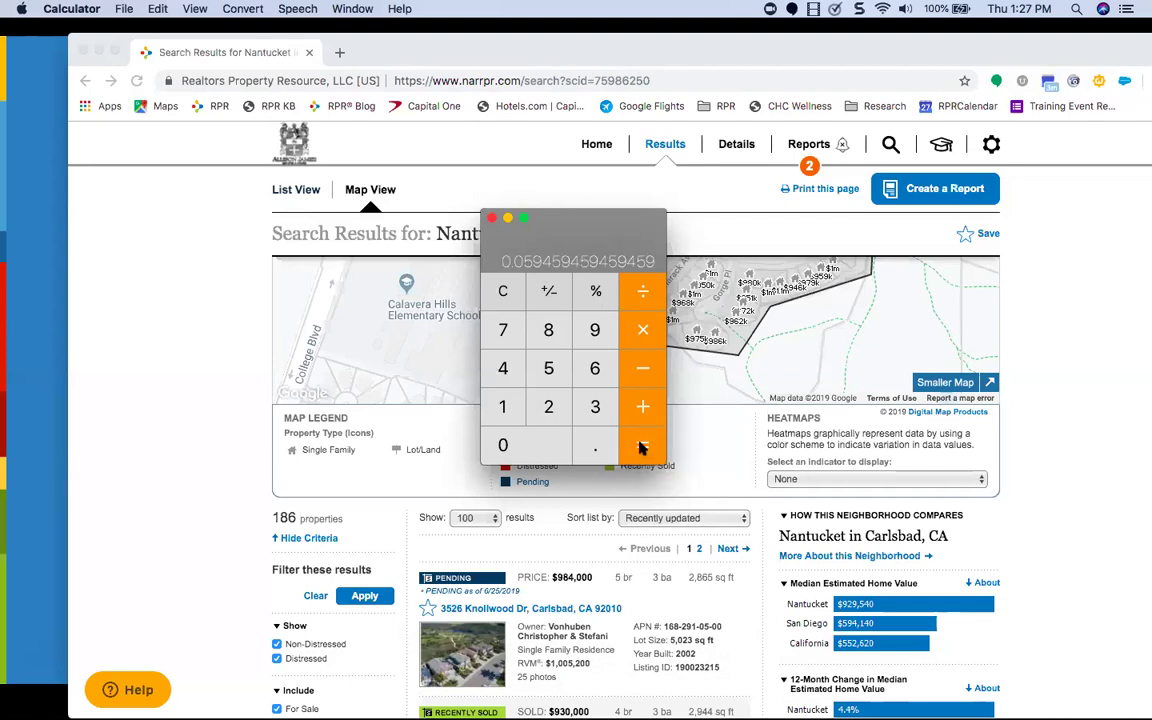
click(505, 406)
double_click(520, 444)
click(642, 446)
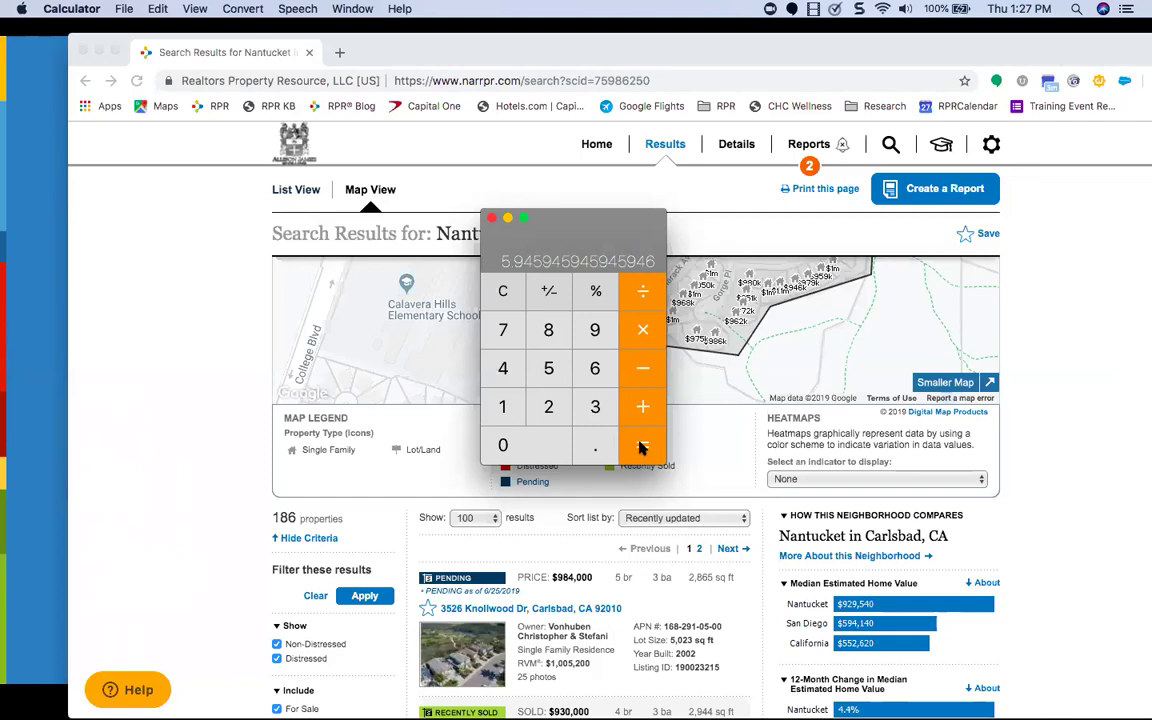
click(491, 218)
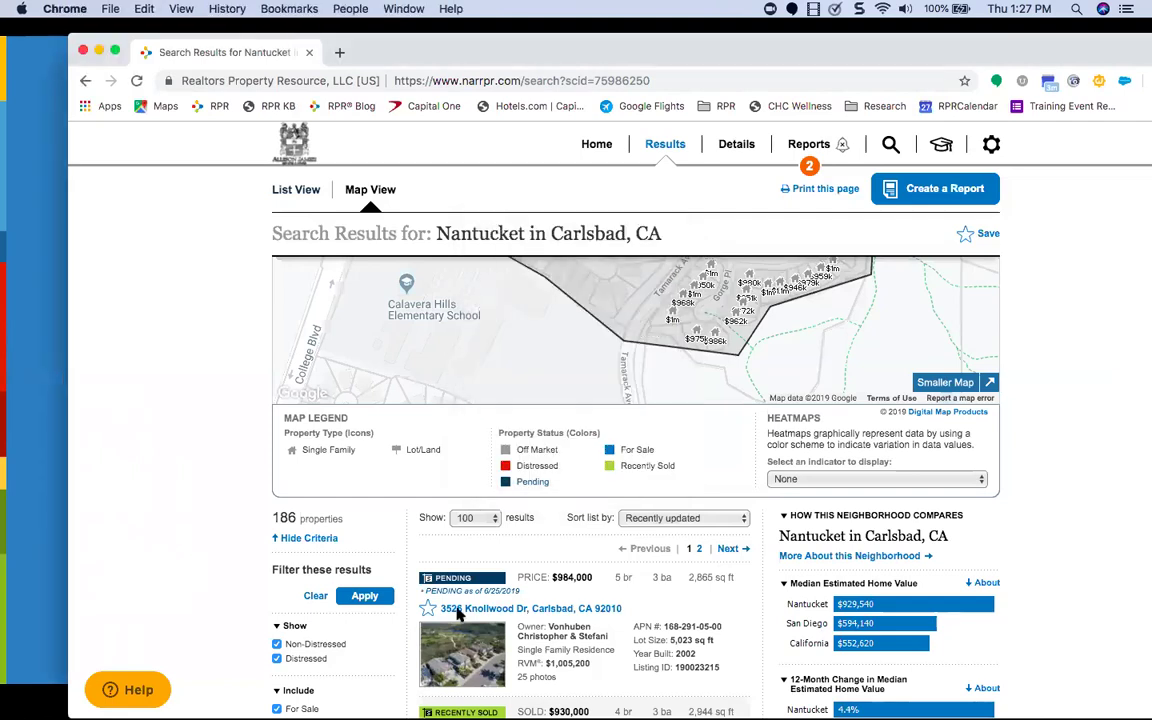
Step: Reopen Calculator, work out 10 divided by 185 times 100 as a percentage, and close it again
mouse_move(560, 712)
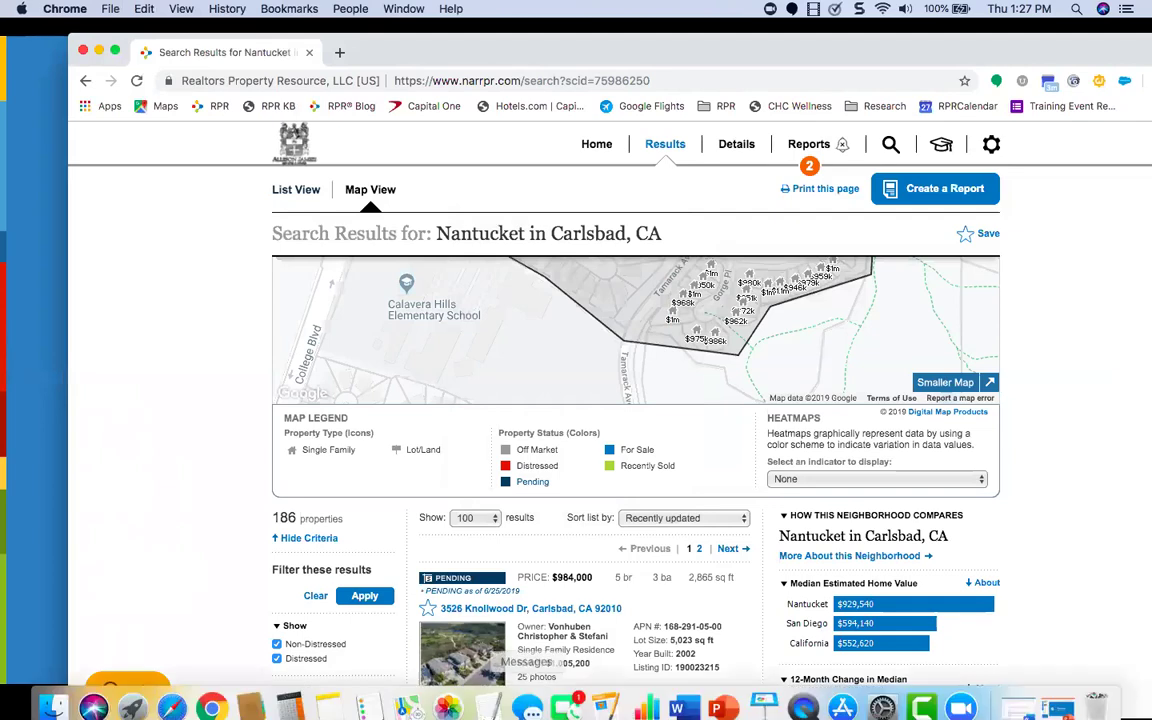
click(290, 690)
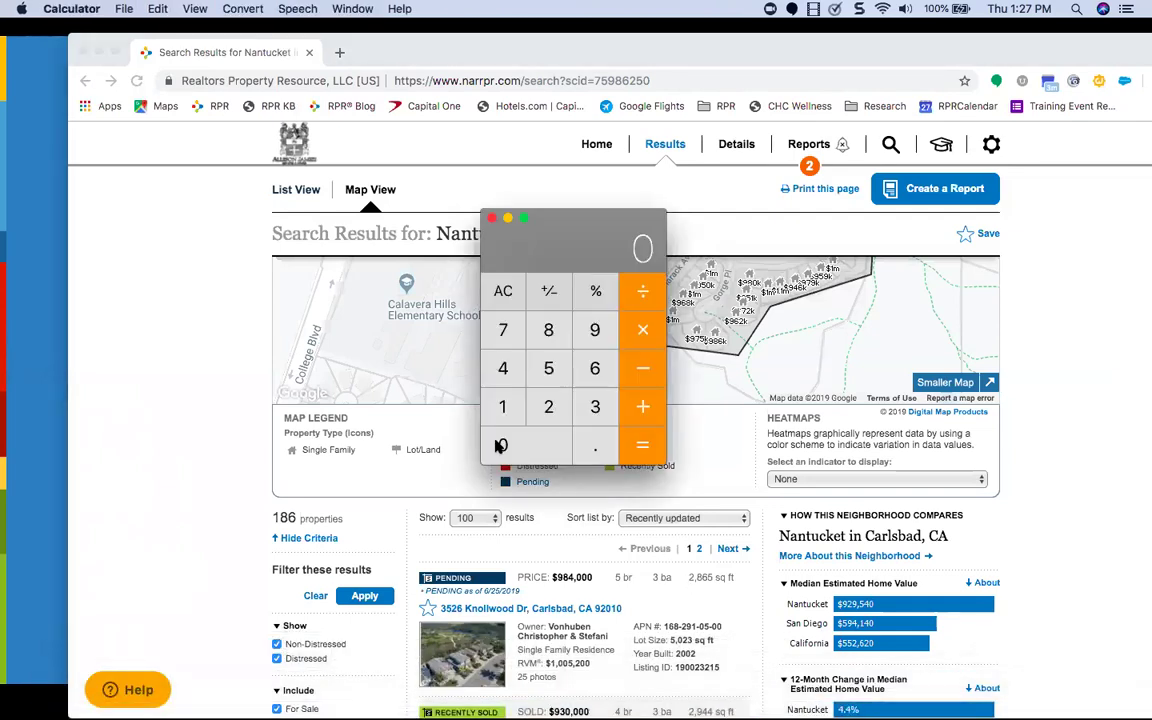
click(502, 412)
click(505, 440)
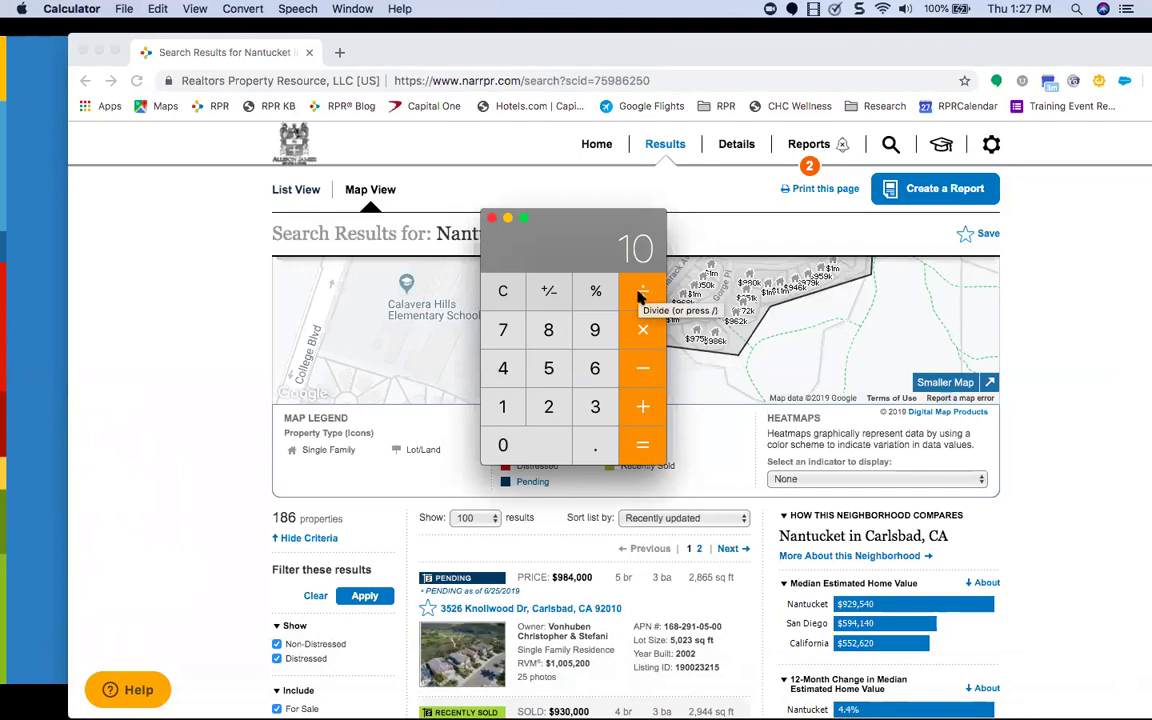
click(503, 406)
click(548, 330)
click(548, 368)
click(637, 452)
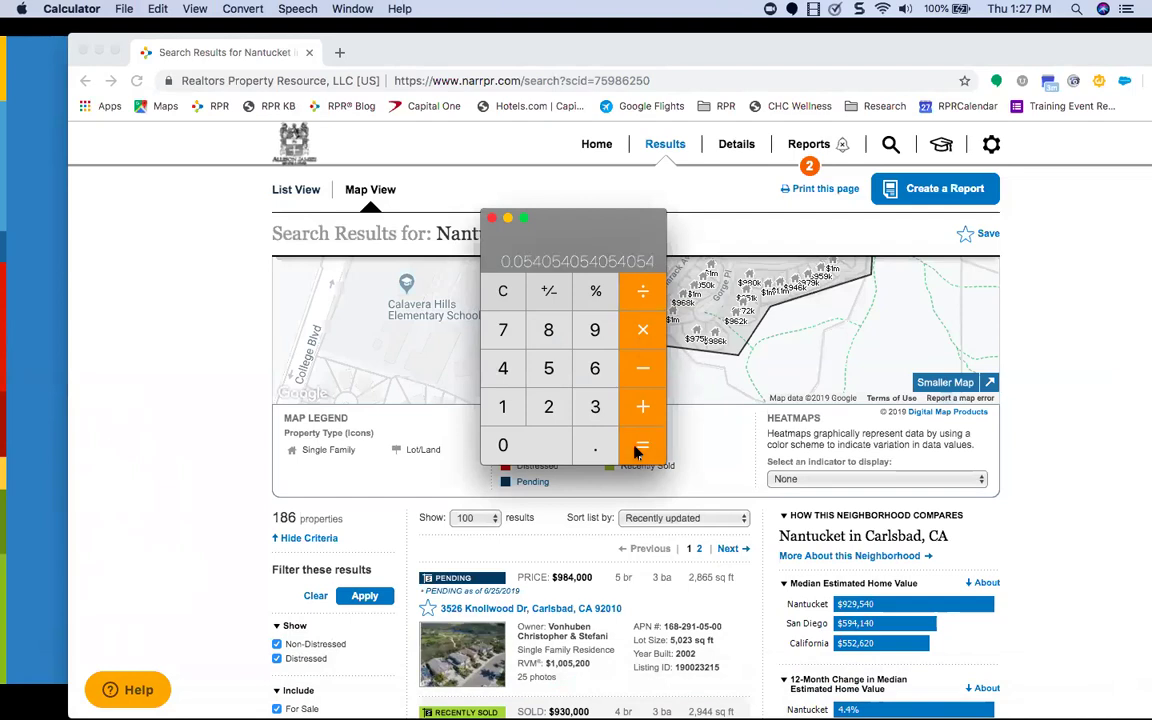
click(505, 406)
click(513, 444)
click(513, 444)
click(520, 444)
click(641, 445)
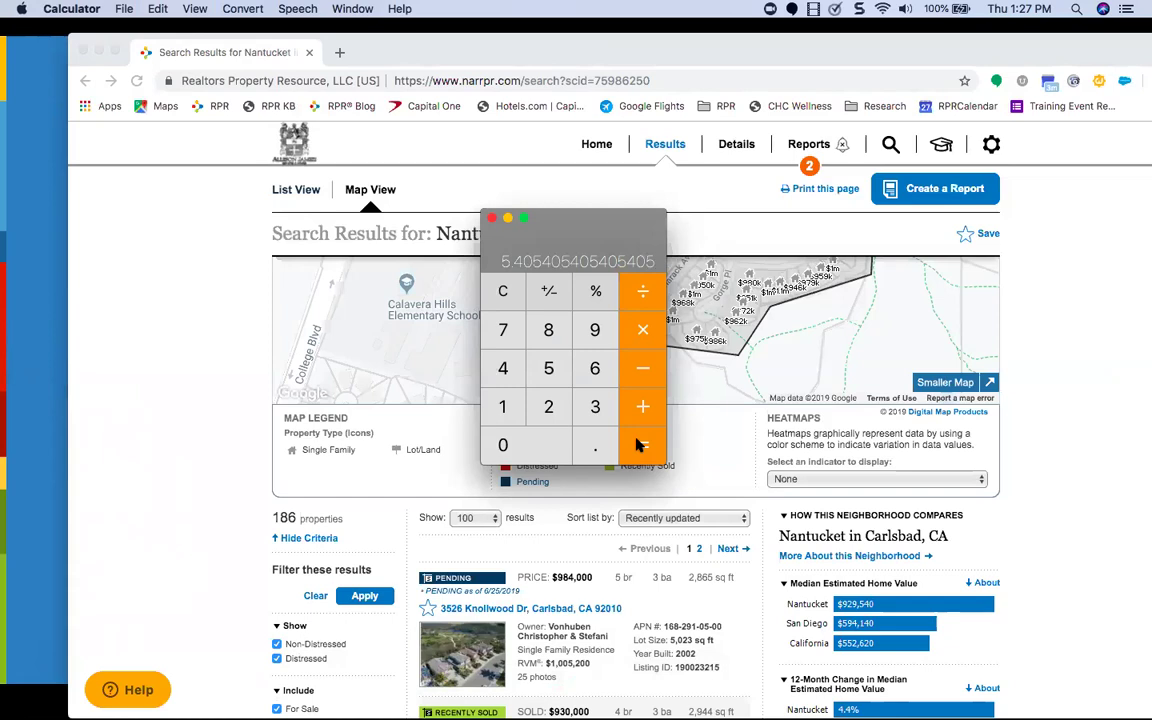
click(491, 218)
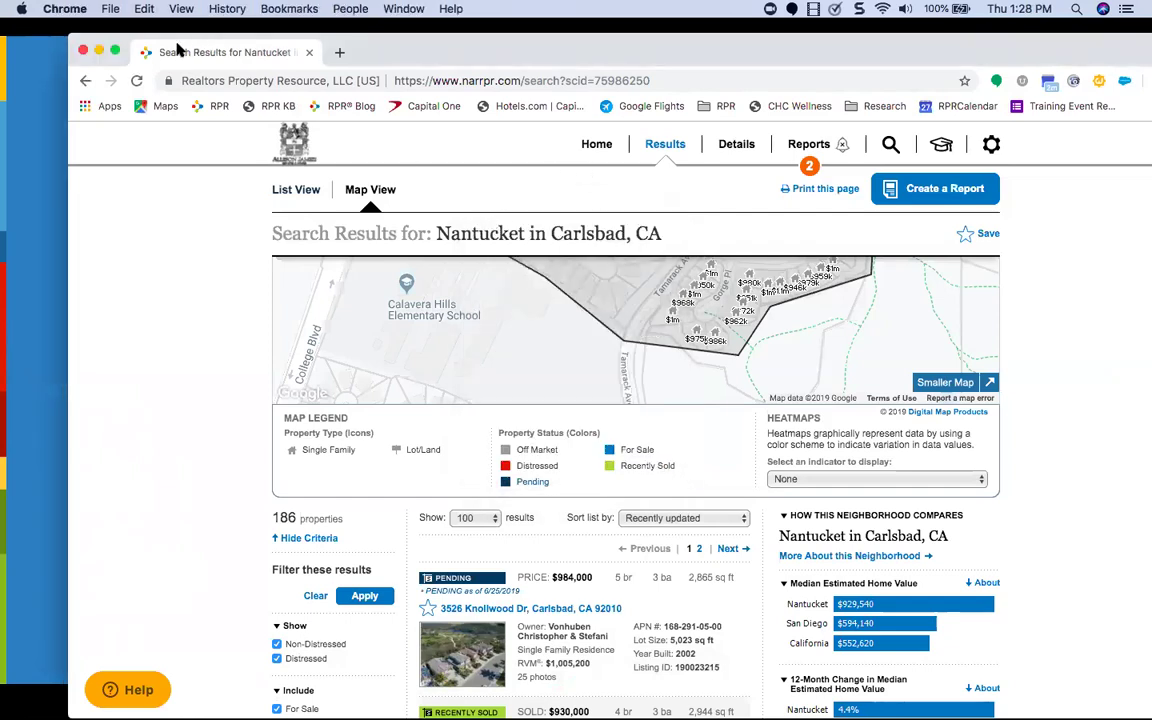
Step: Return the browser to full screen, switch the Sold Date filter to Date Range, and review the filter fields and property count
click(116, 52)
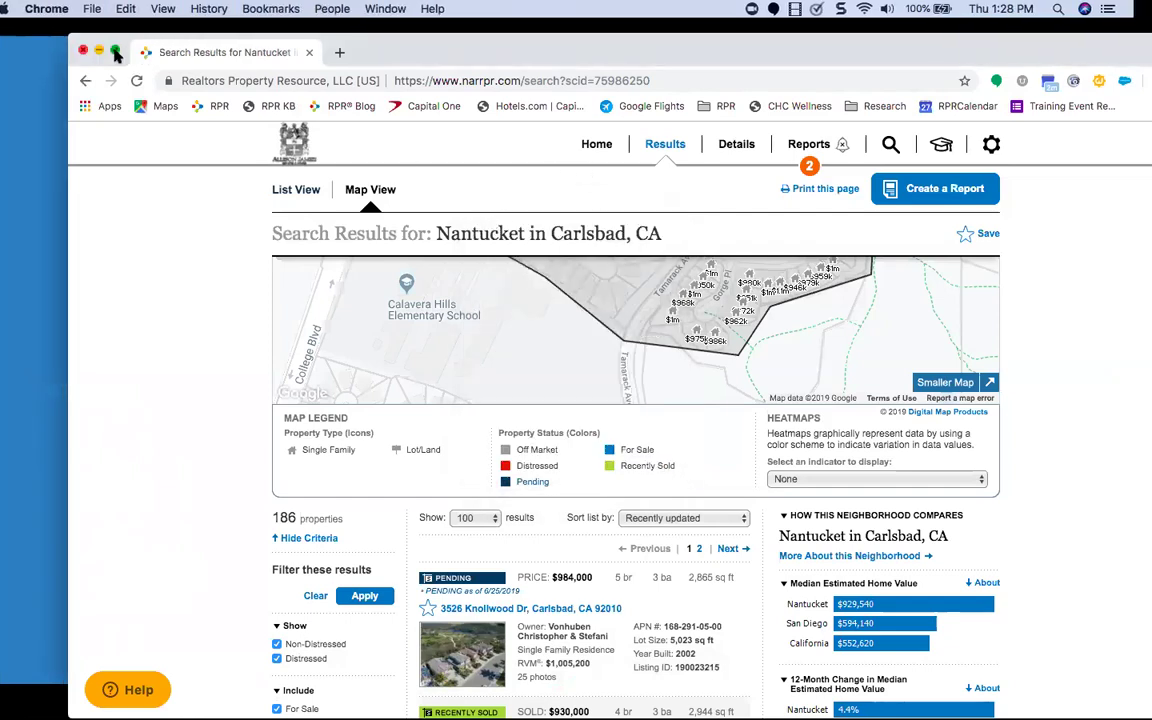
scroll(180, 470, down, 5)
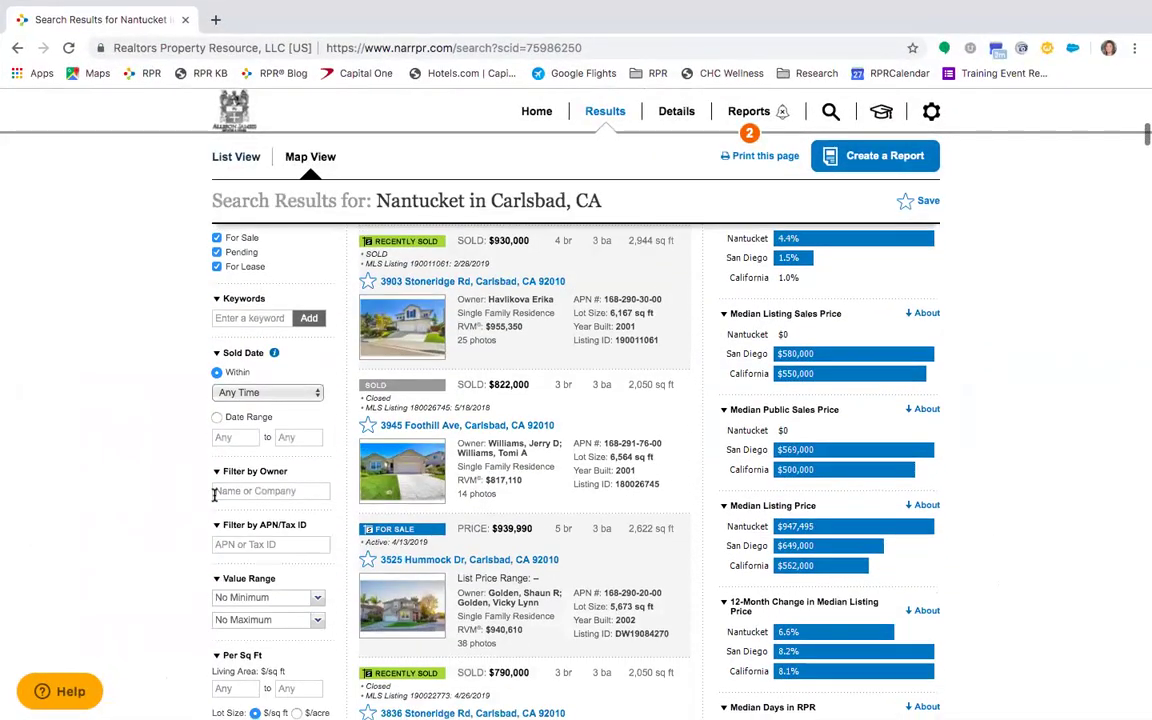
click(217, 417)
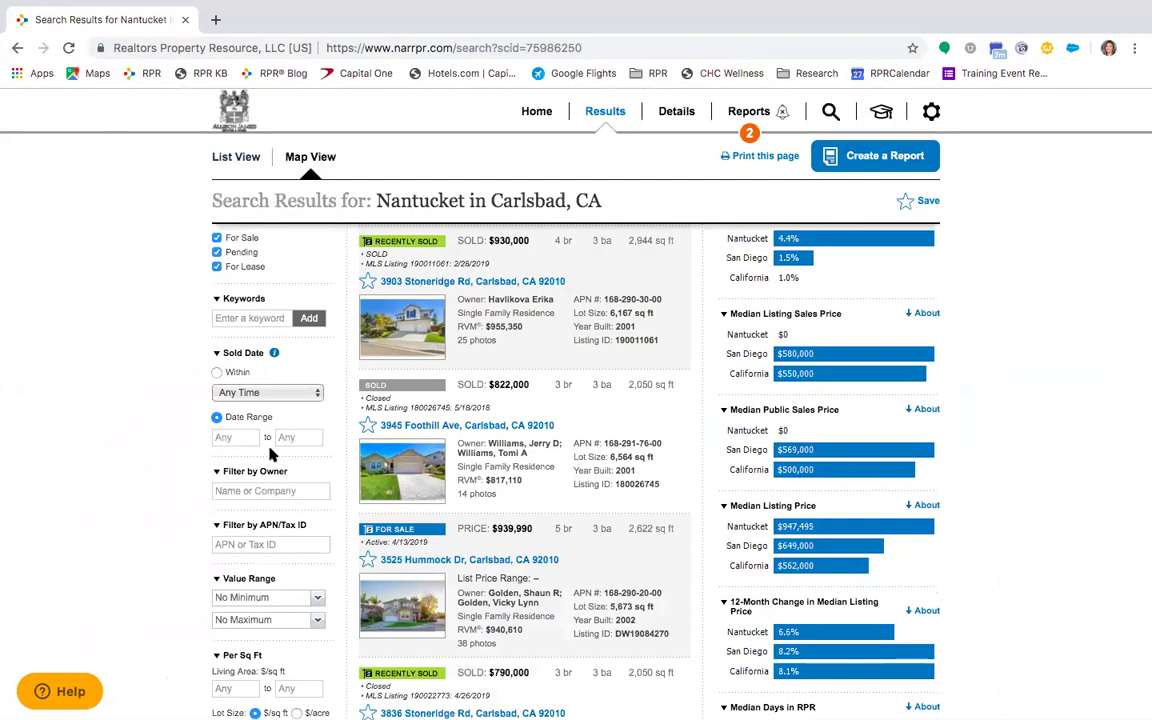
scroll(270, 455, up, 5)
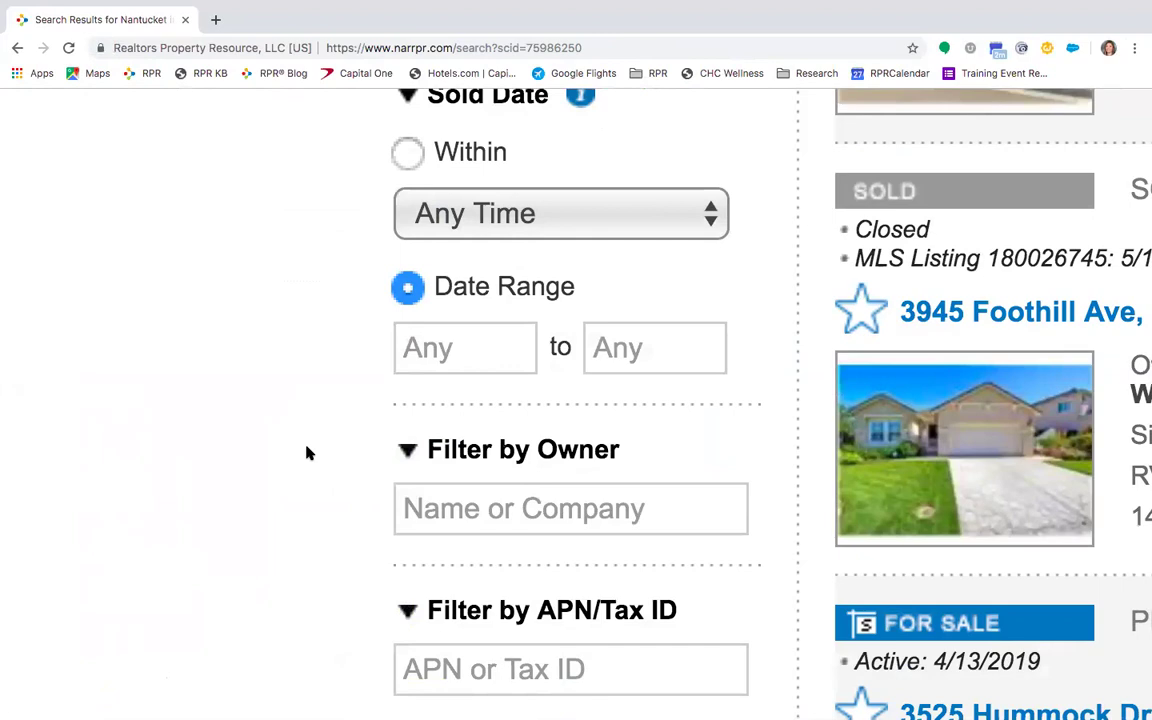
scroll(307, 453, up, 5)
scroll(307, 453, up, 10)
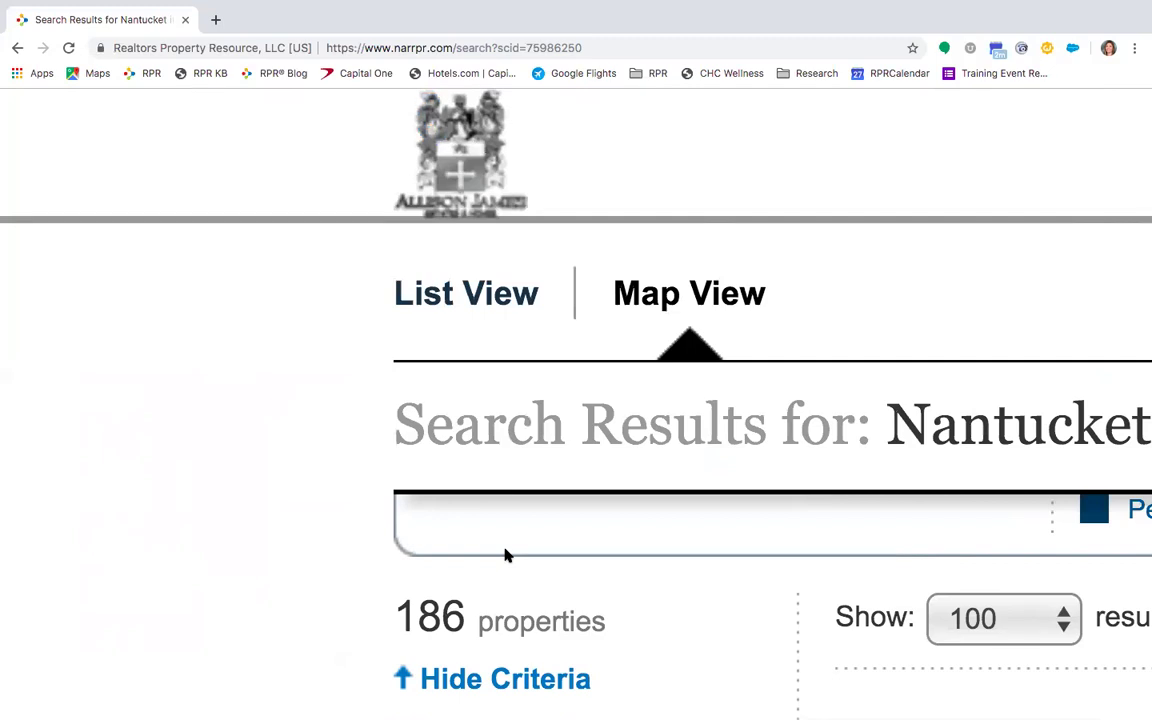
scroll(236, 408, down, 1)
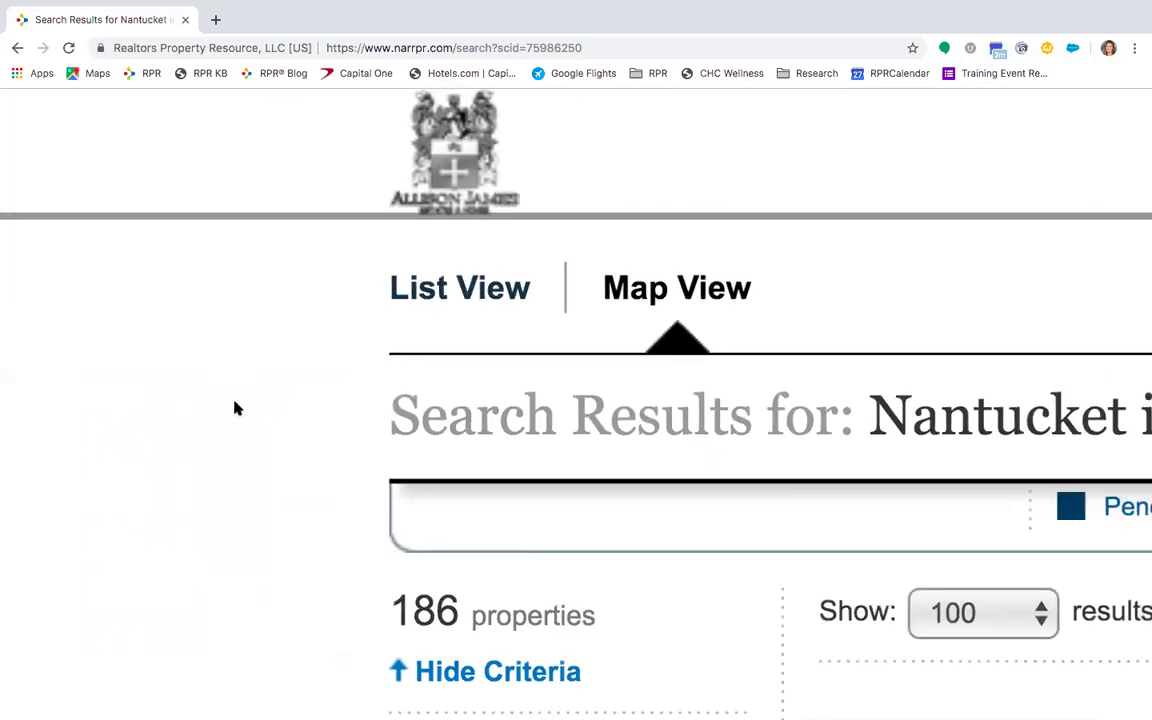
scroll(236, 408, down, 3)
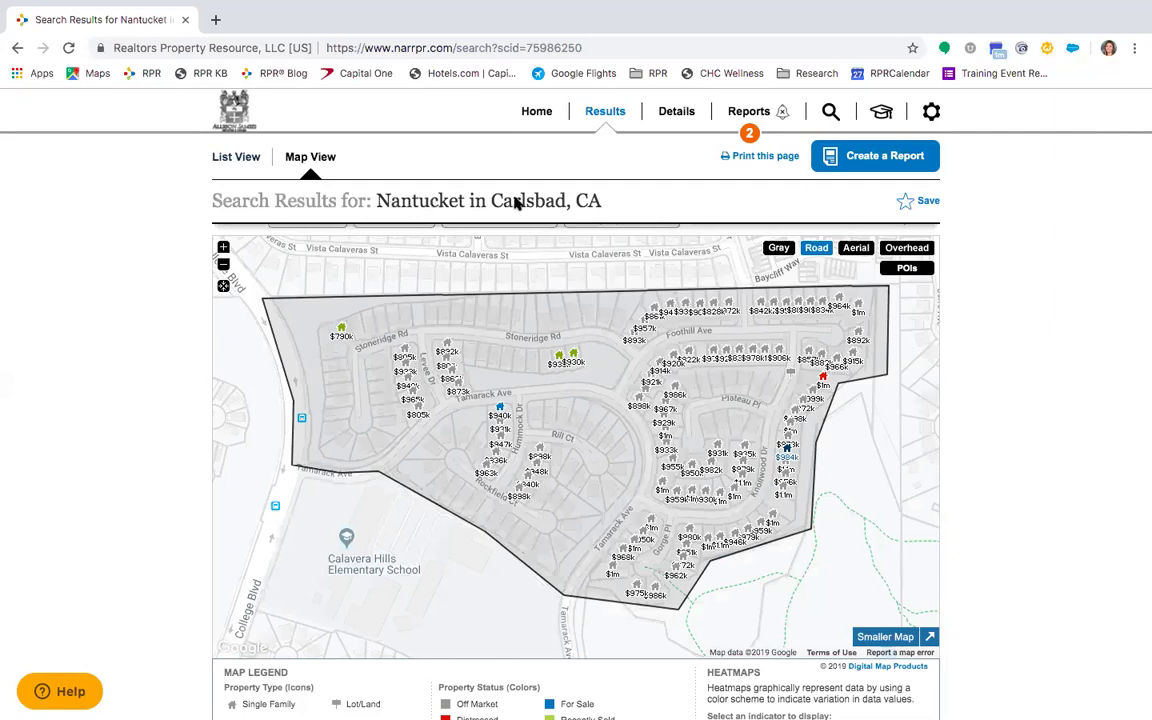
Step: Save the Nantucket in Carlsbad, CA search and rename it "Farm - Nantucket"
scroll(495, 250, up, 2)
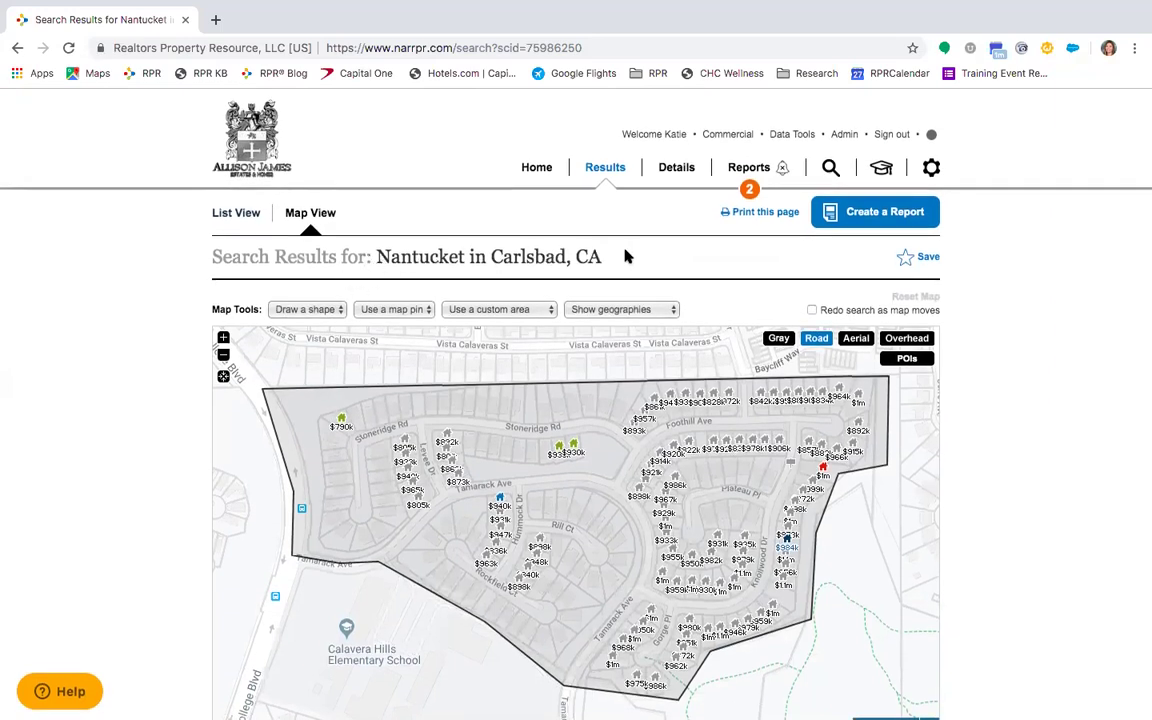
click(905, 260)
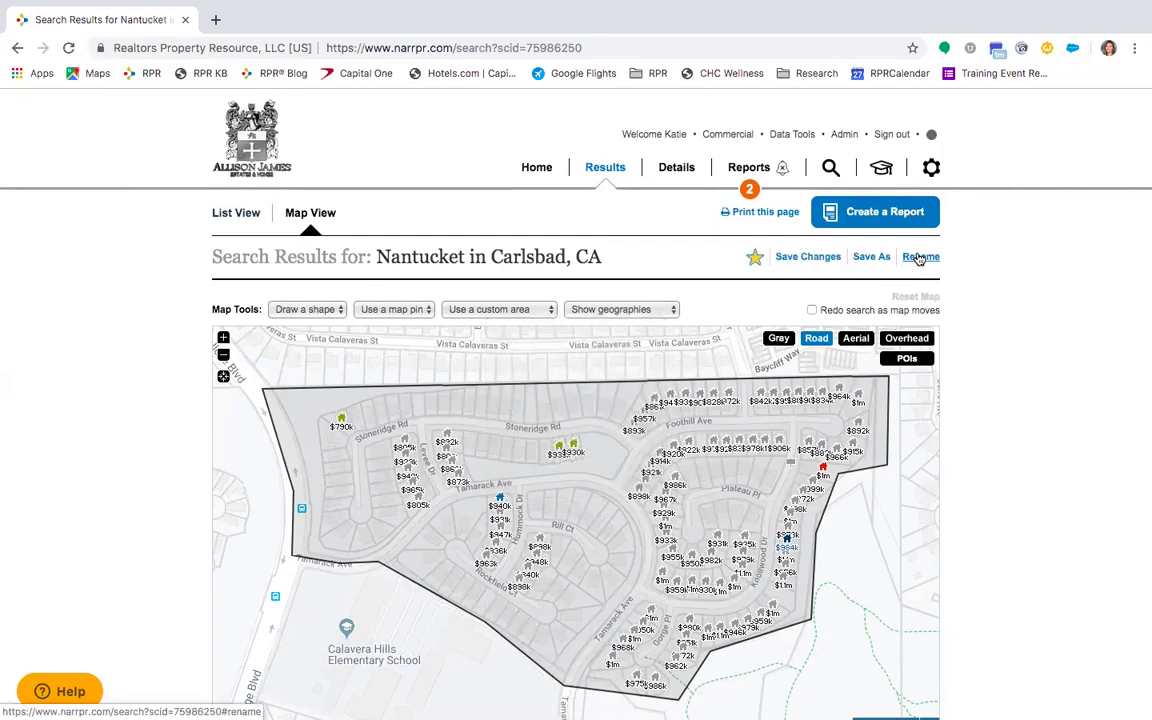
click(918, 257)
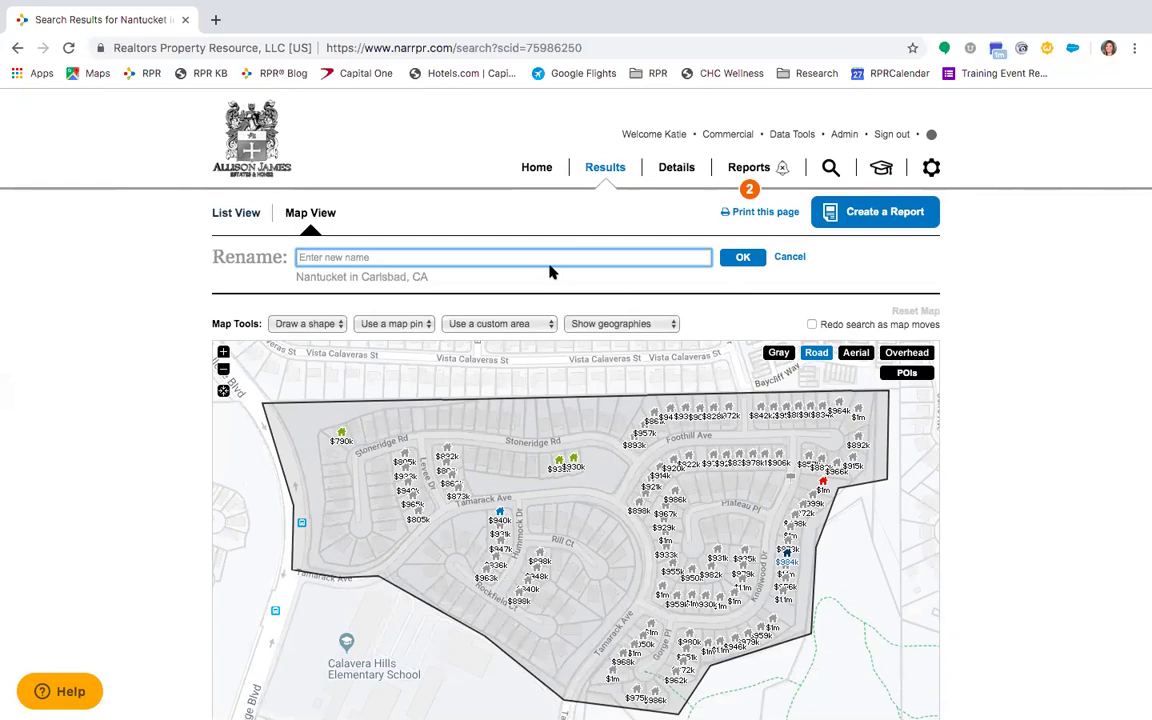
text(Farm - Nantucket)
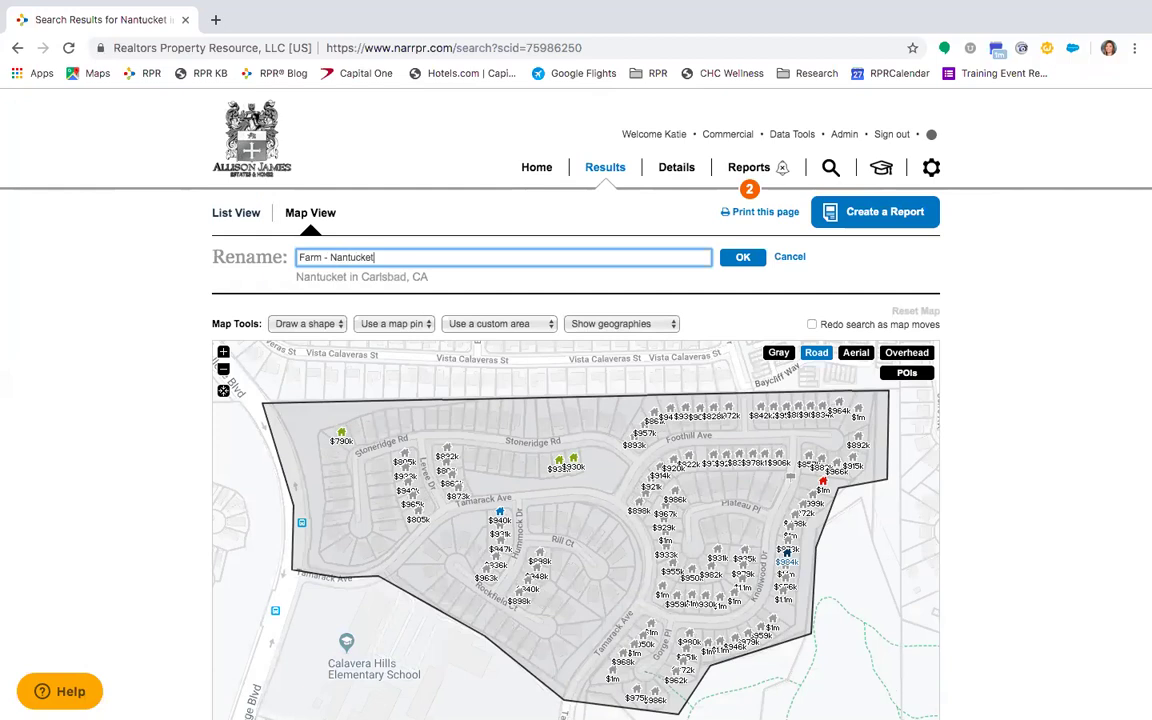
click(743, 257)
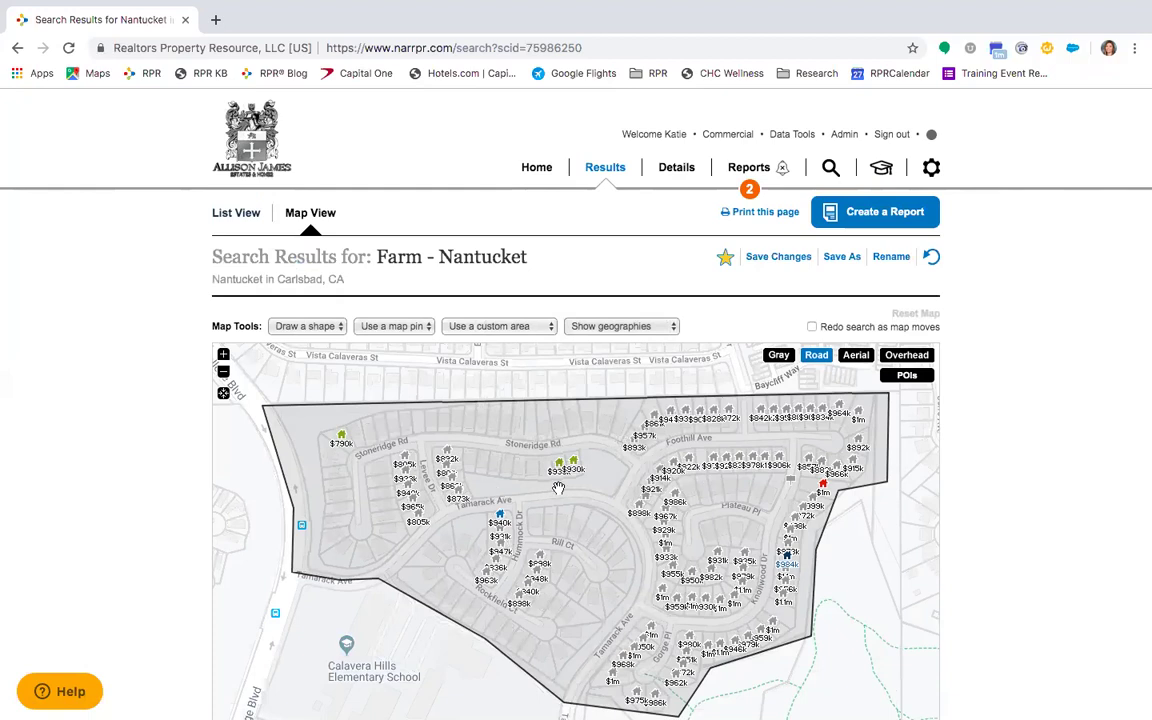
Step: Start a custom polygon at College Blvd near Lake Blvd, tracing down College Blvd and along Nantucket's southern and eastern boundary
drag(572, 472, 488, 468)
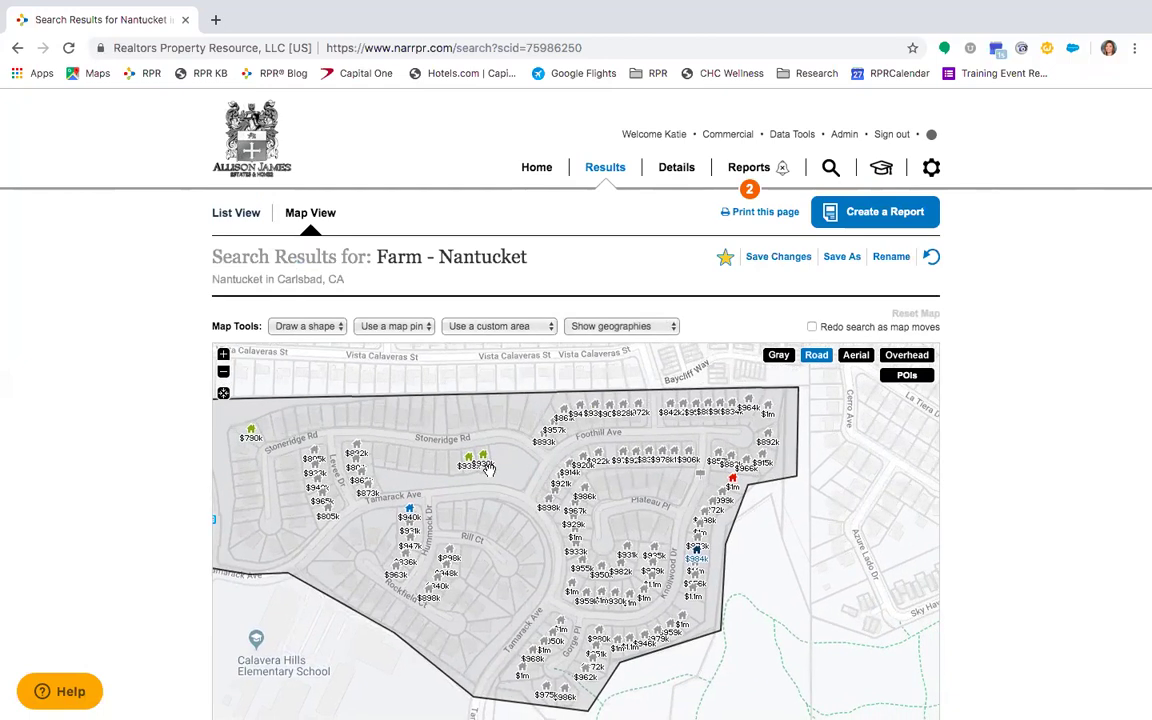
drag(487, 468, 662, 575)
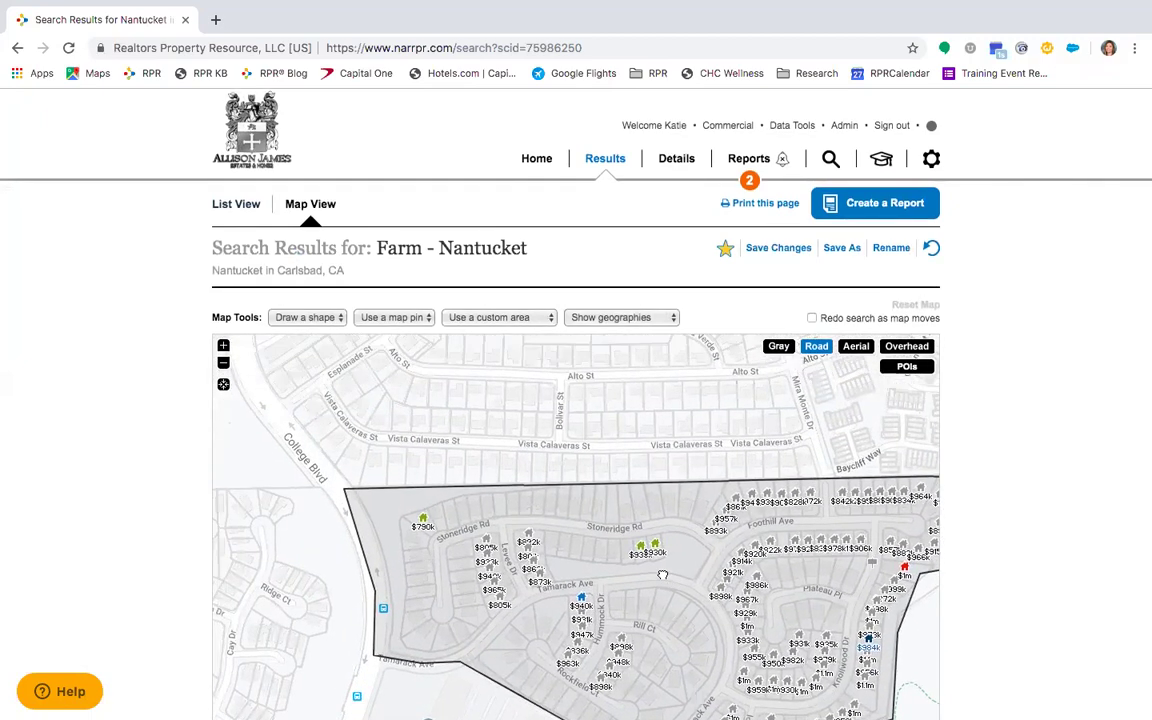
click(225, 364)
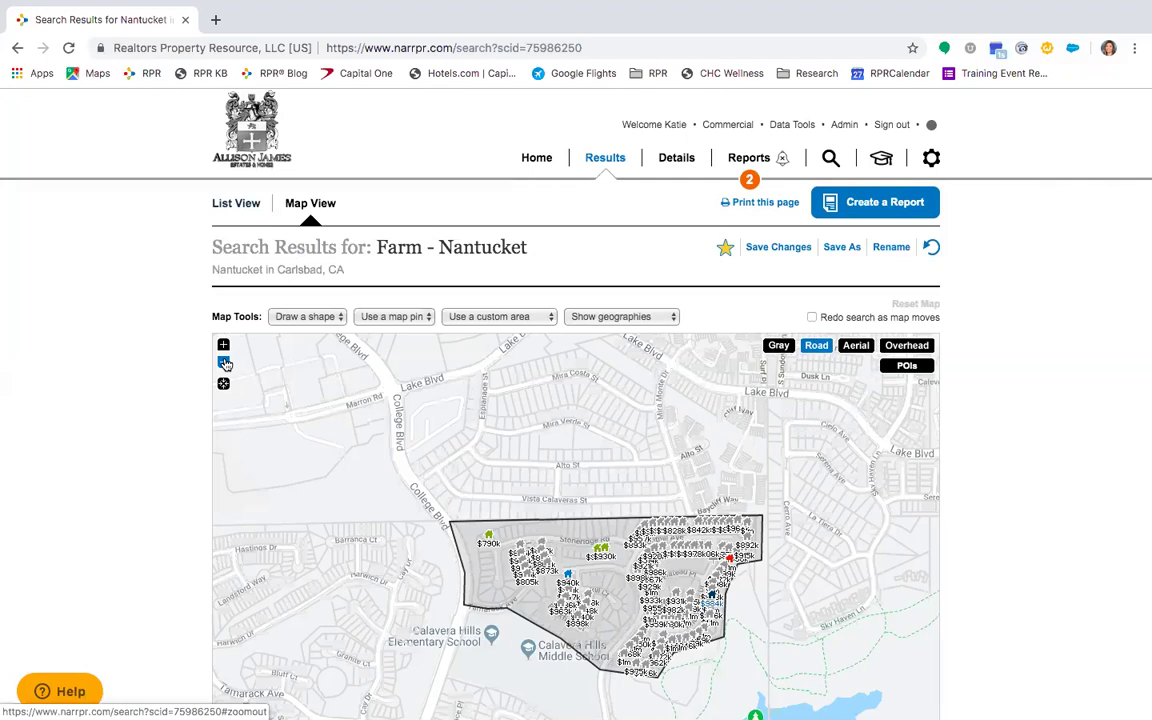
click(320, 318)
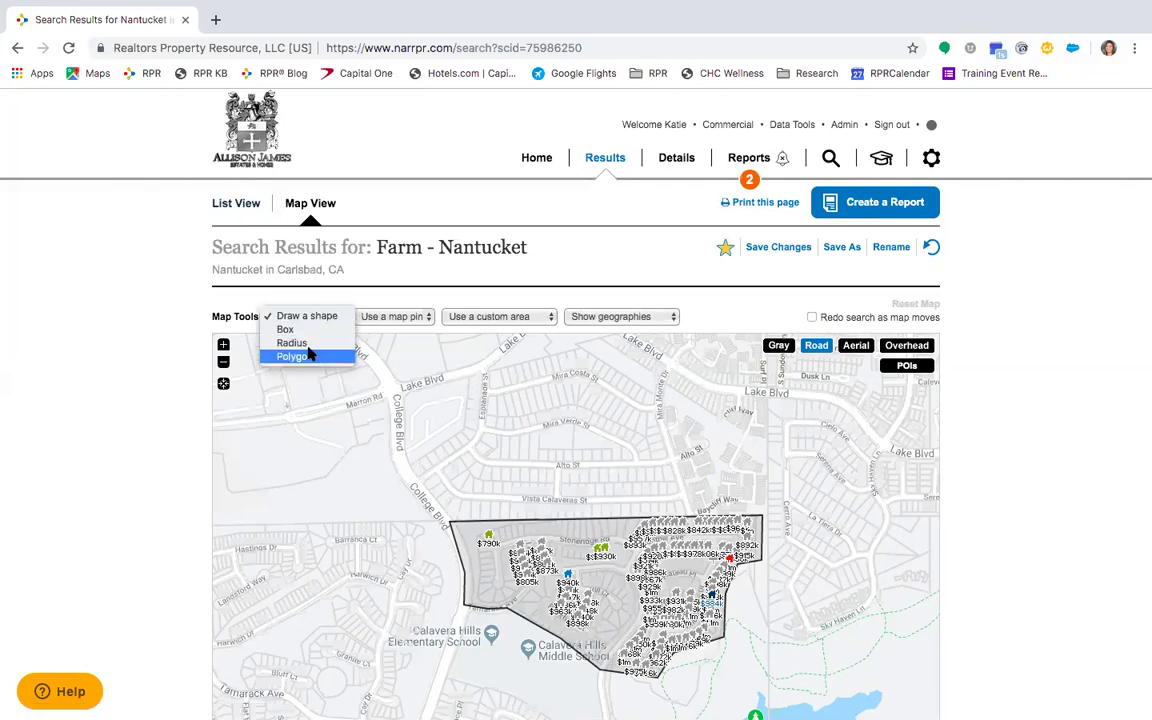
click(306, 357)
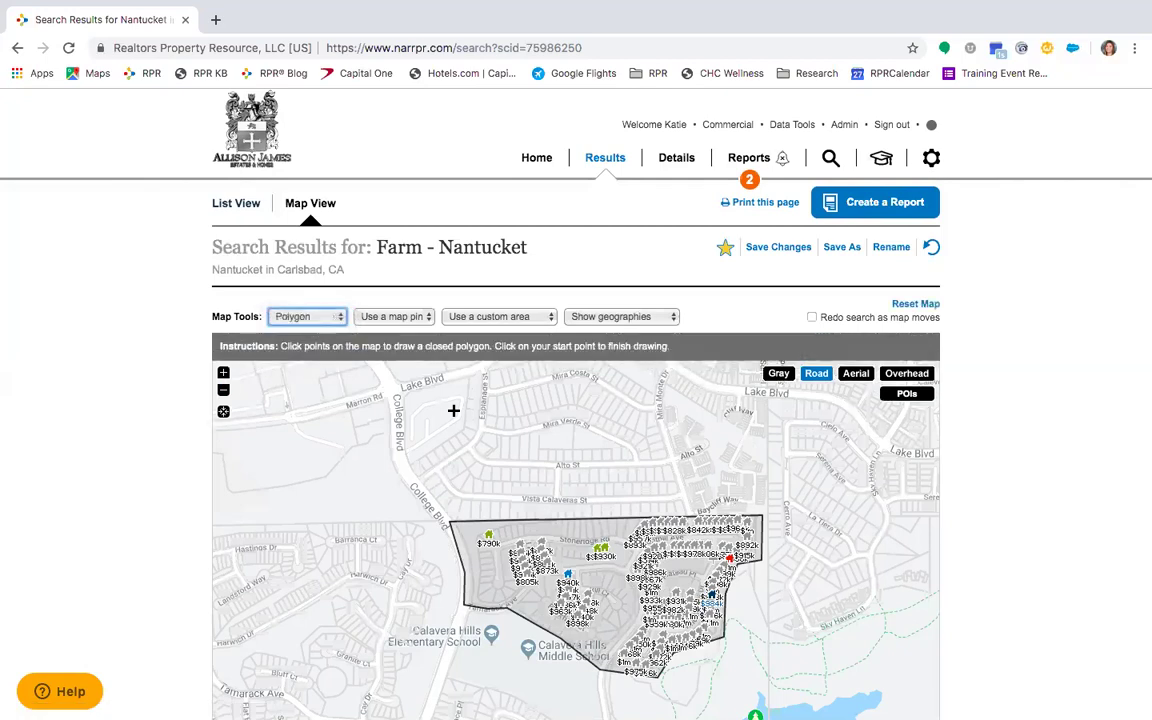
click(357, 352)
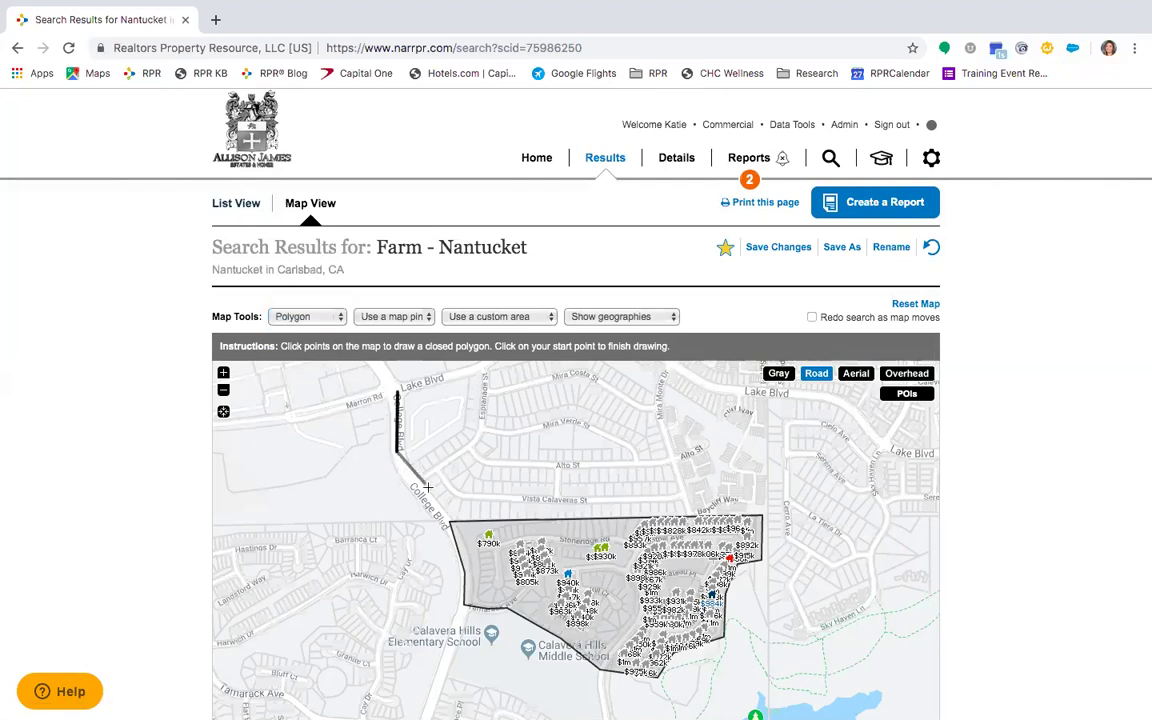
click(397, 450)
click(437, 516)
click(468, 610)
click(510, 606)
click(600, 668)
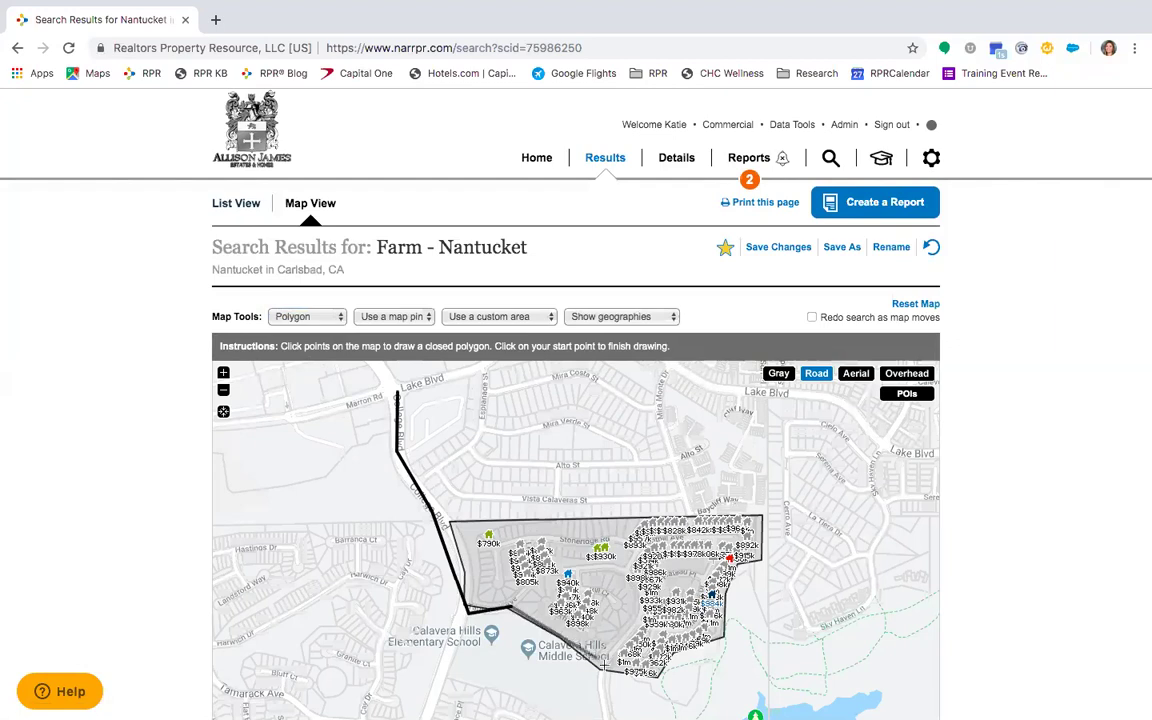
click(660, 674)
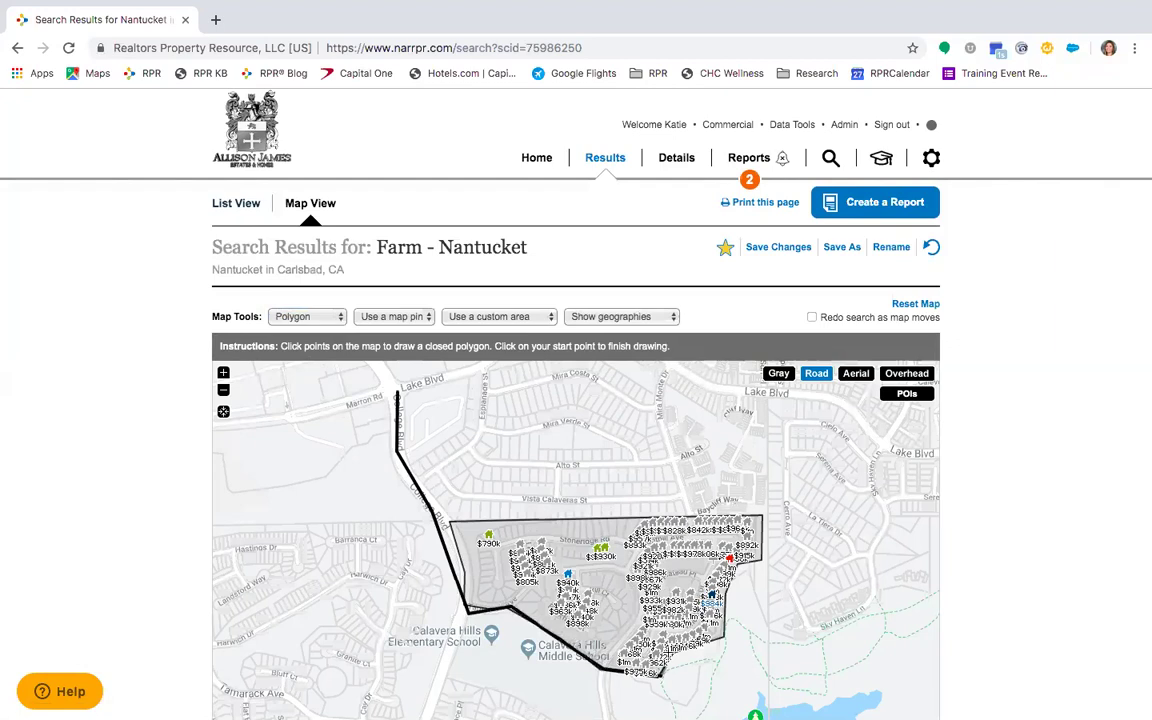
click(724, 636)
click(737, 566)
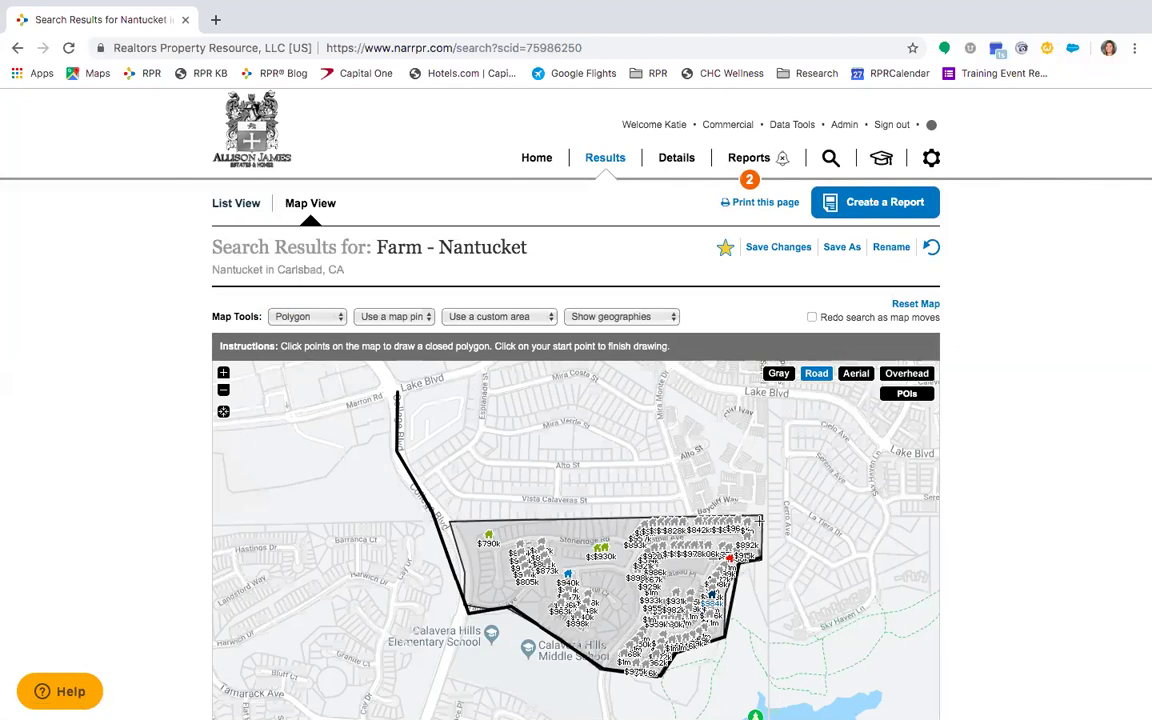
Step: Continue the polygon along Nantucket's northern edge, up Mira Monte Dr and along Lake Blvd, closing it at the College Blvd starting point
click(691, 516)
click(661, 409)
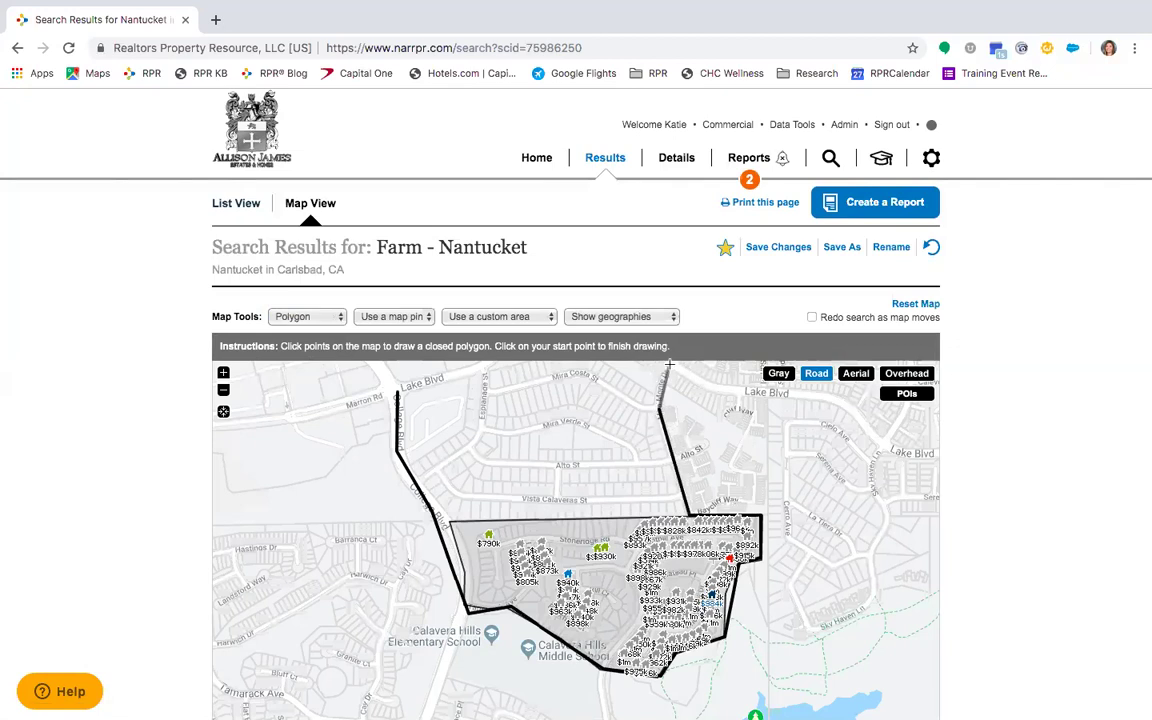
scroll(670, 362, up, 1)
click(670, 368)
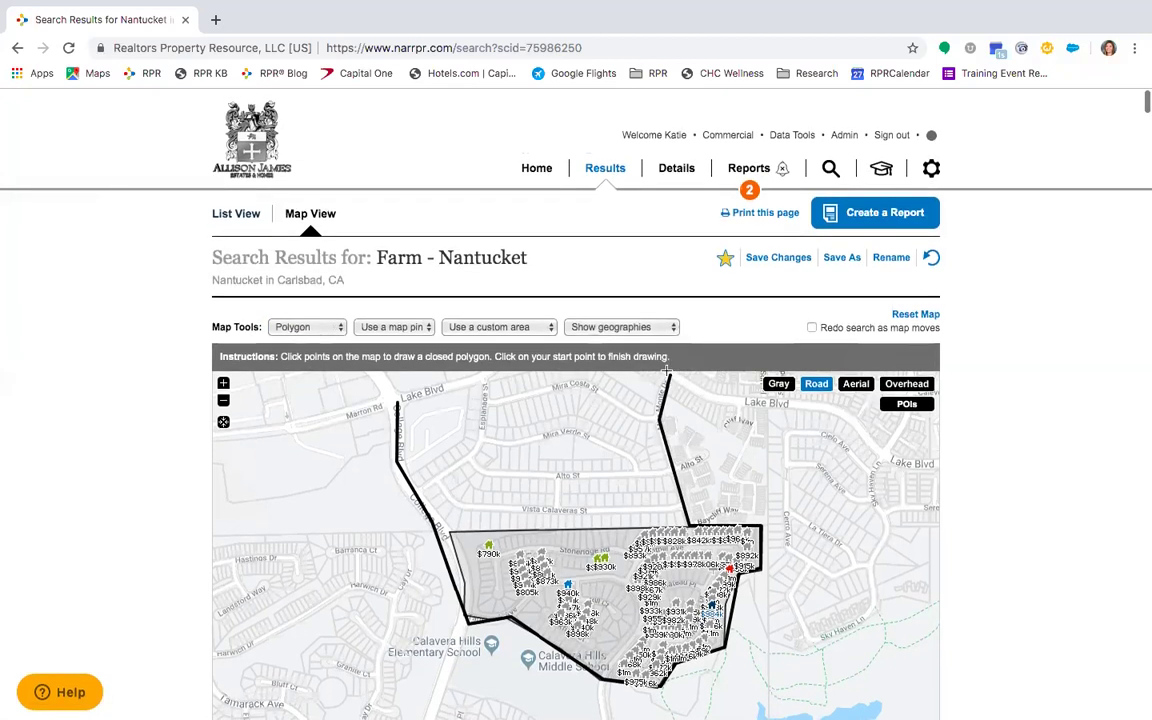
click(223, 400)
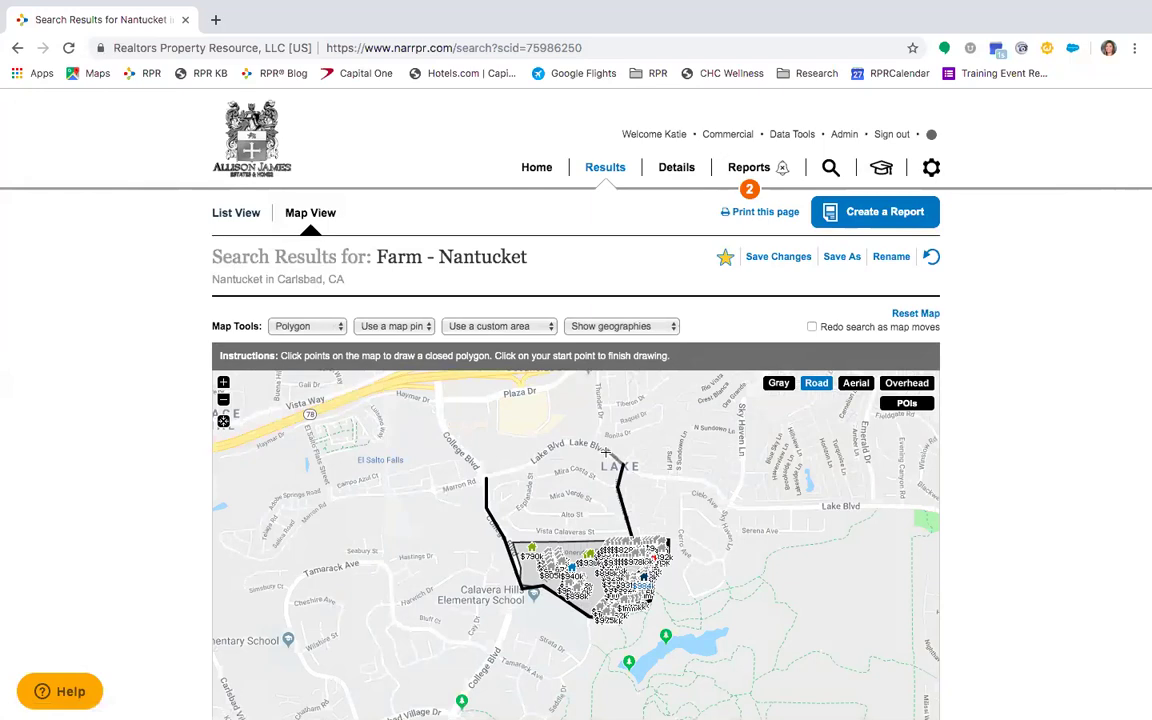
mouse_move(604, 451)
mouse_down()
mouse_move(568, 440)
mouse_move(485, 477)
mouse_up()
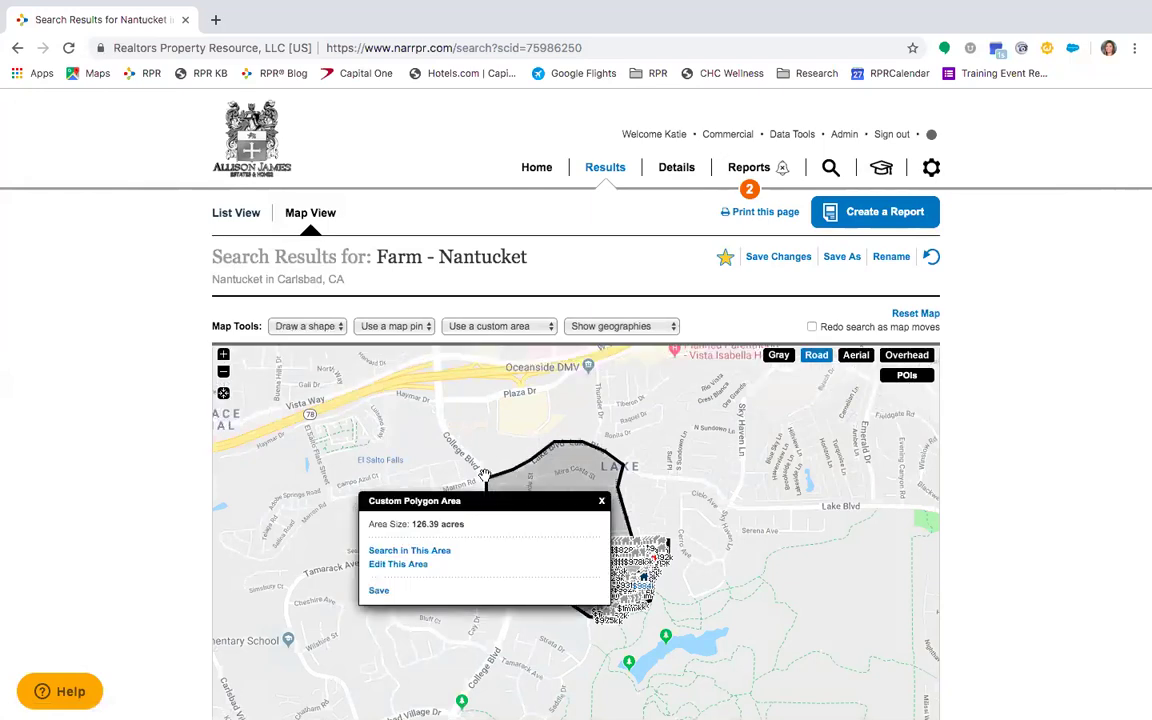
Step: Search for properties within the drawn polygon and review the property count and the results on the map
click(405, 550)
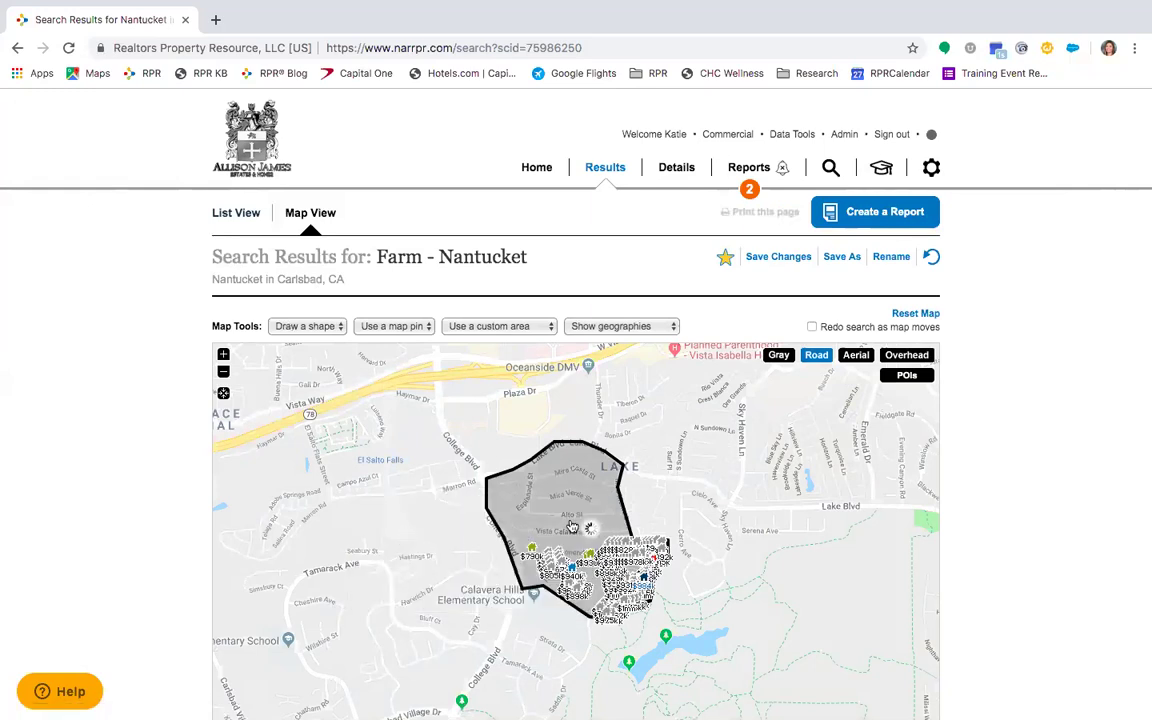
scroll(576, 527, down, 10)
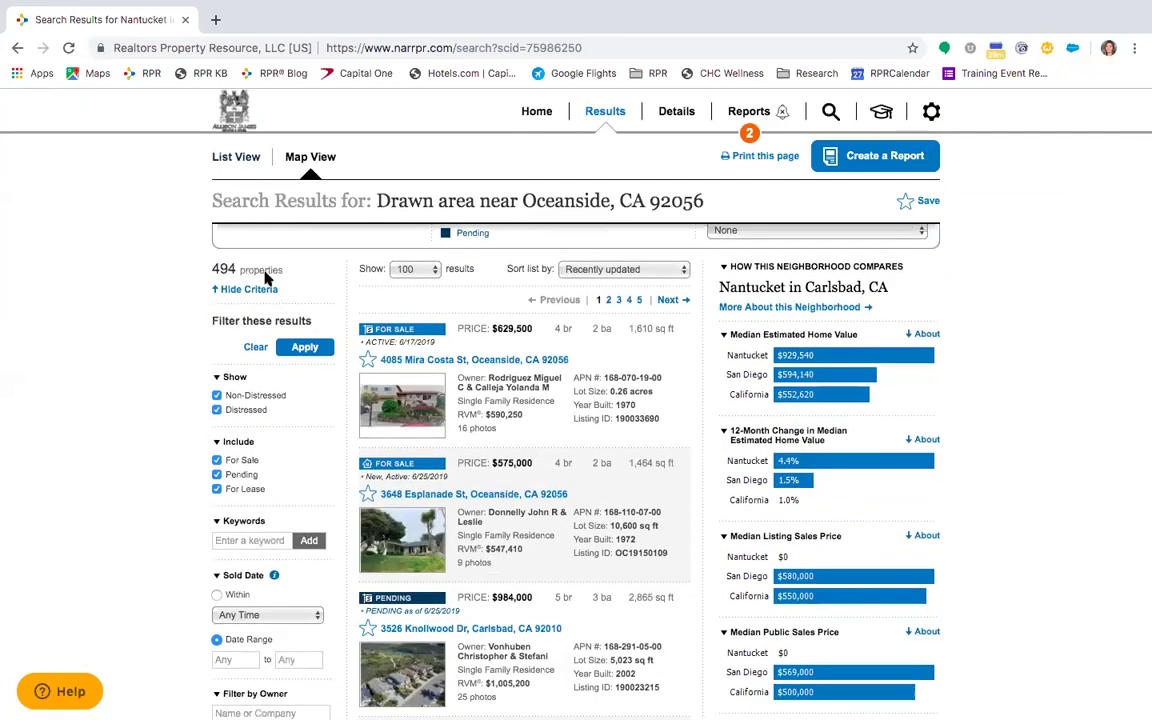
scroll(230, 367, up, 5)
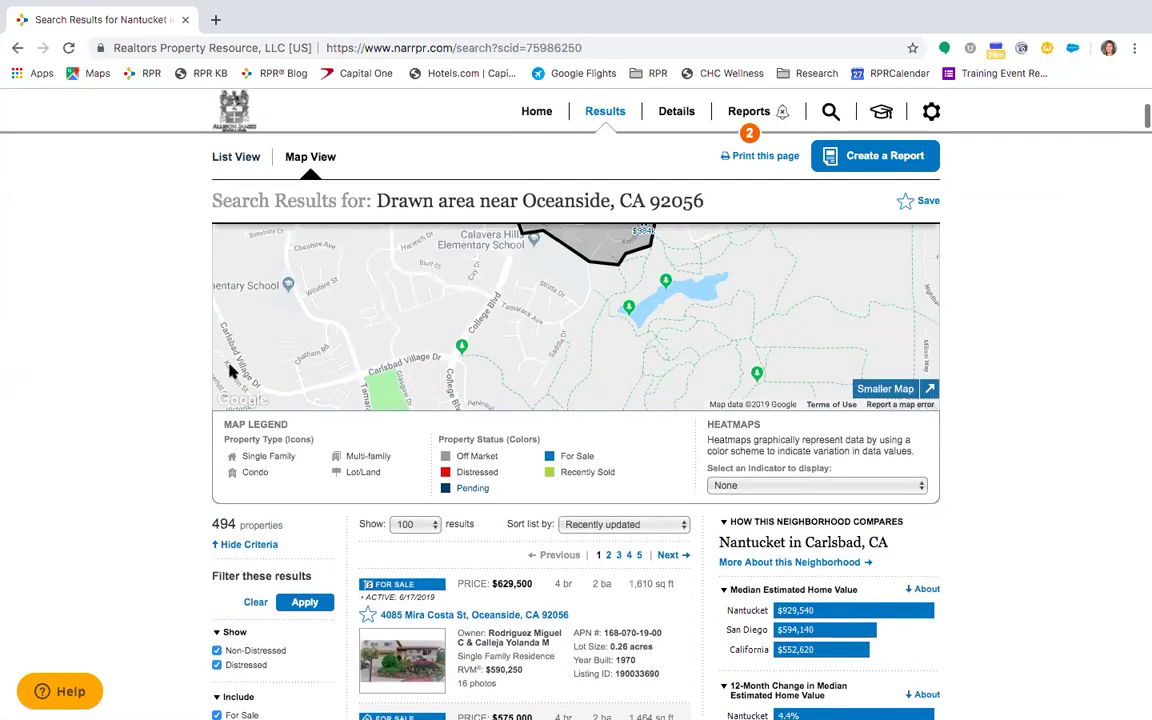
scroll(230, 367, up, 1)
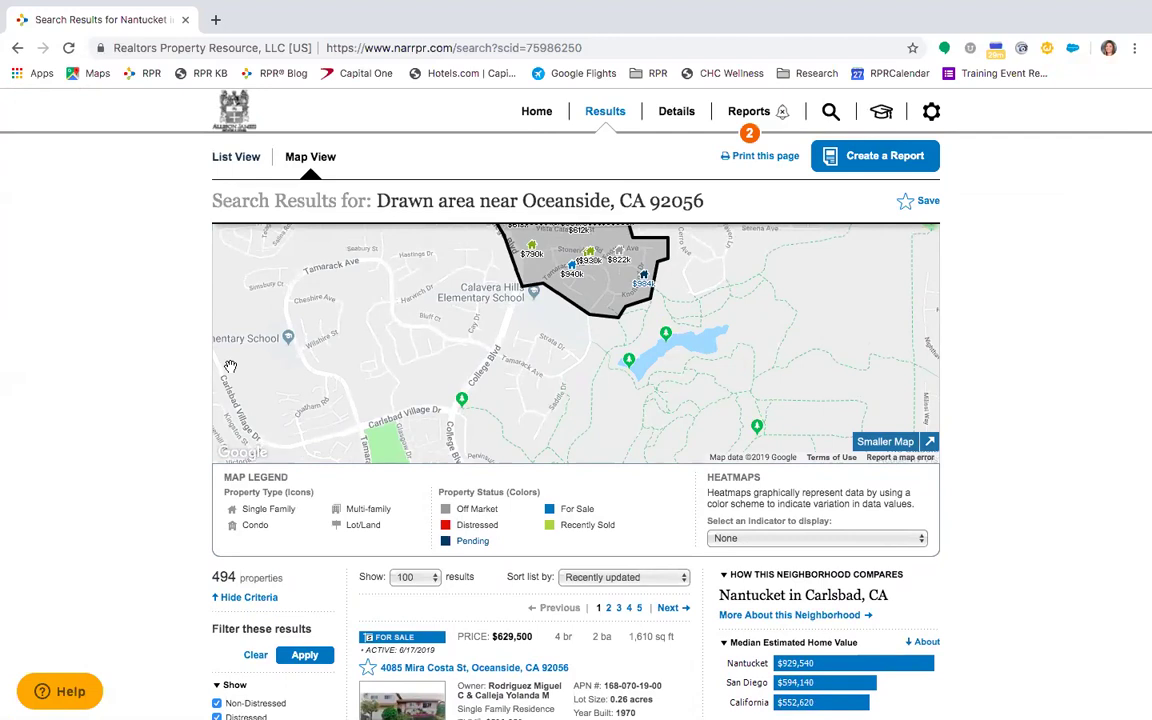
scroll(140, 600, up, 3)
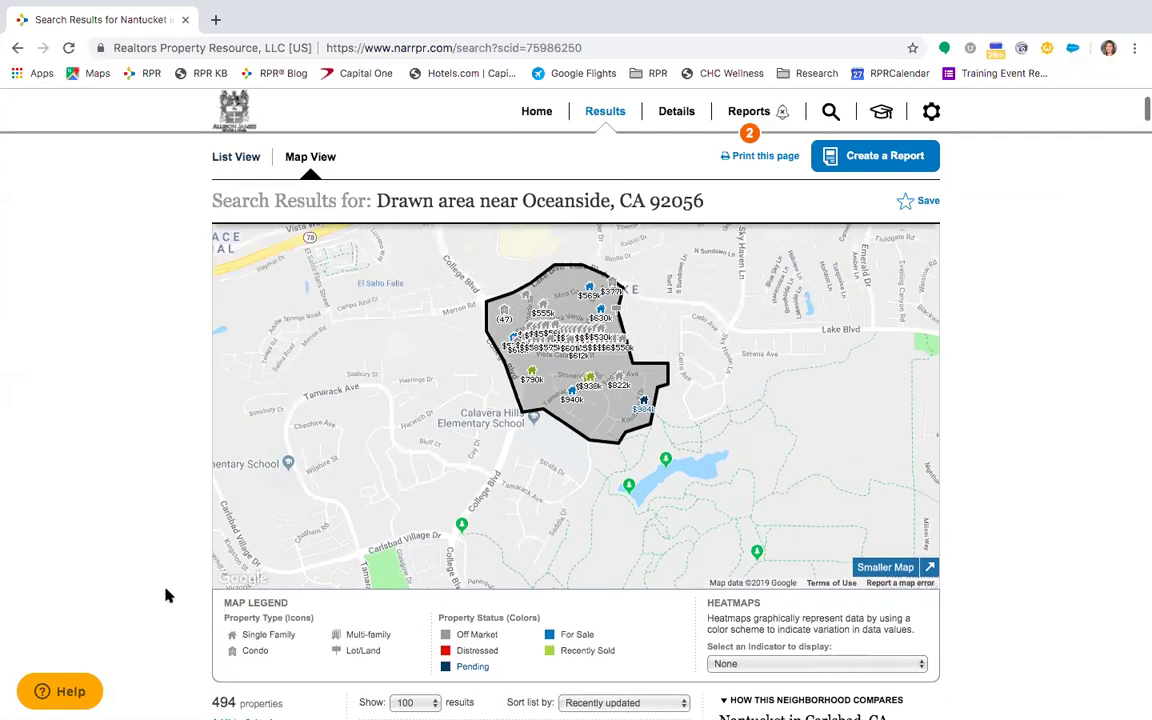
scroll(99, 604, up, 1)
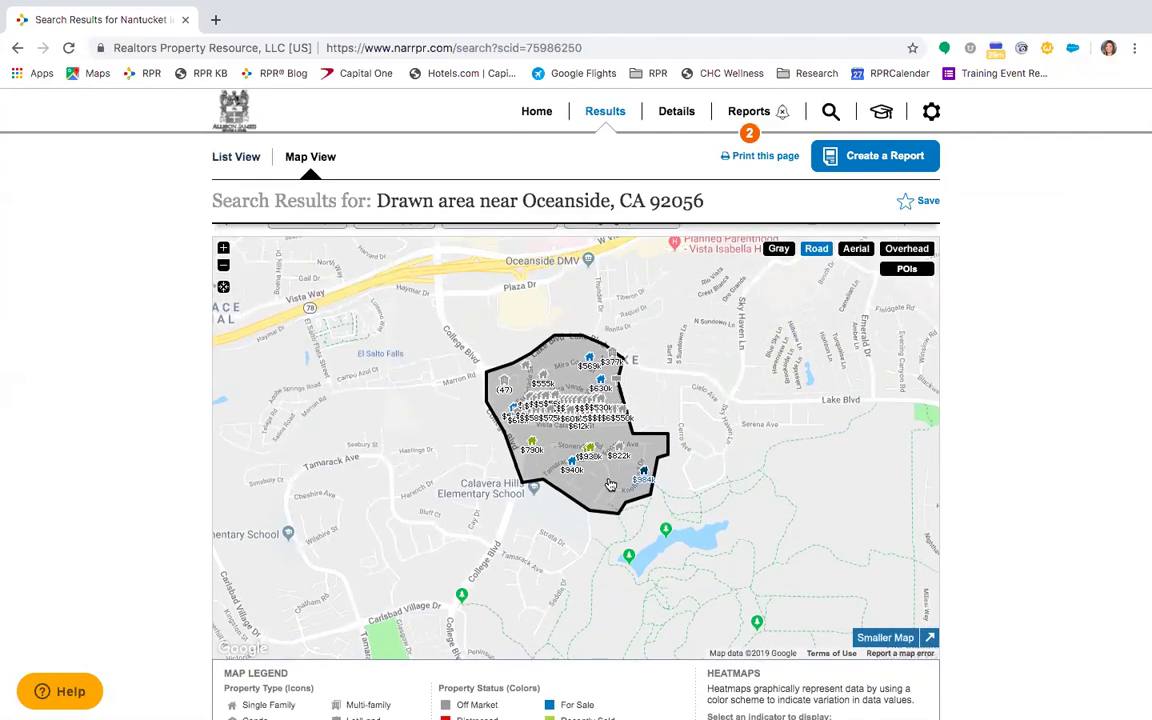
Step: Save the drawn polygon as a custom area named "Farm - Lake Blvd/College/" and close its details
click(607, 486)
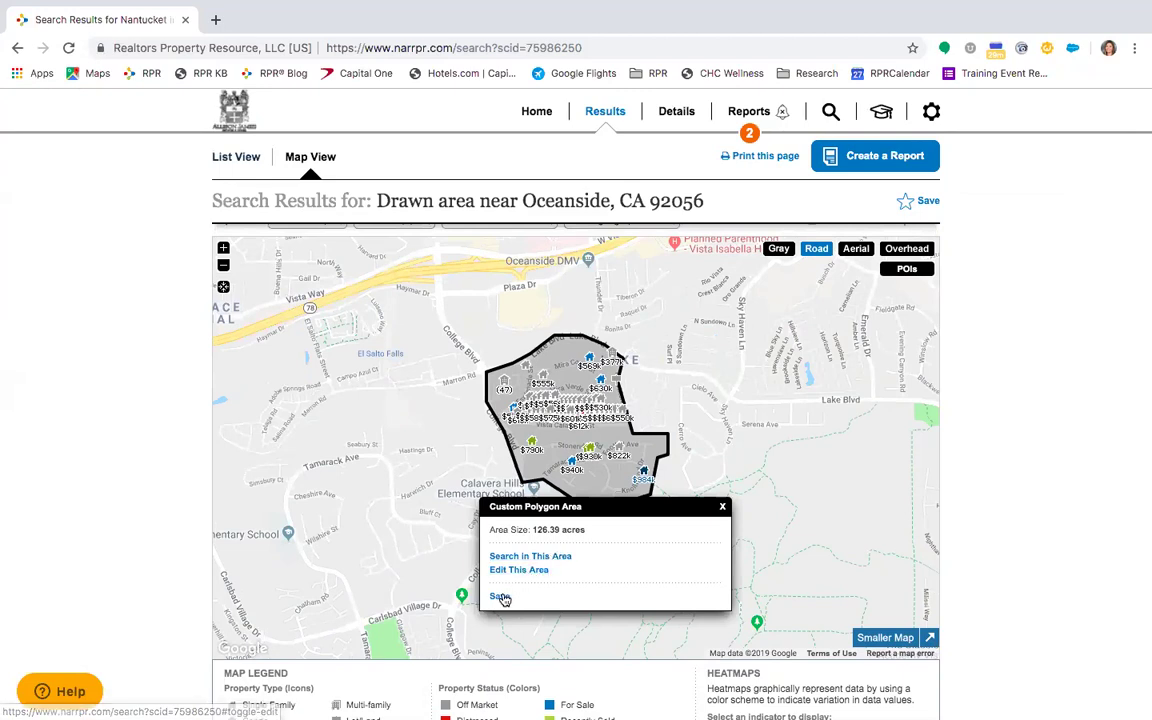
scroll(500, 597, down, 1)
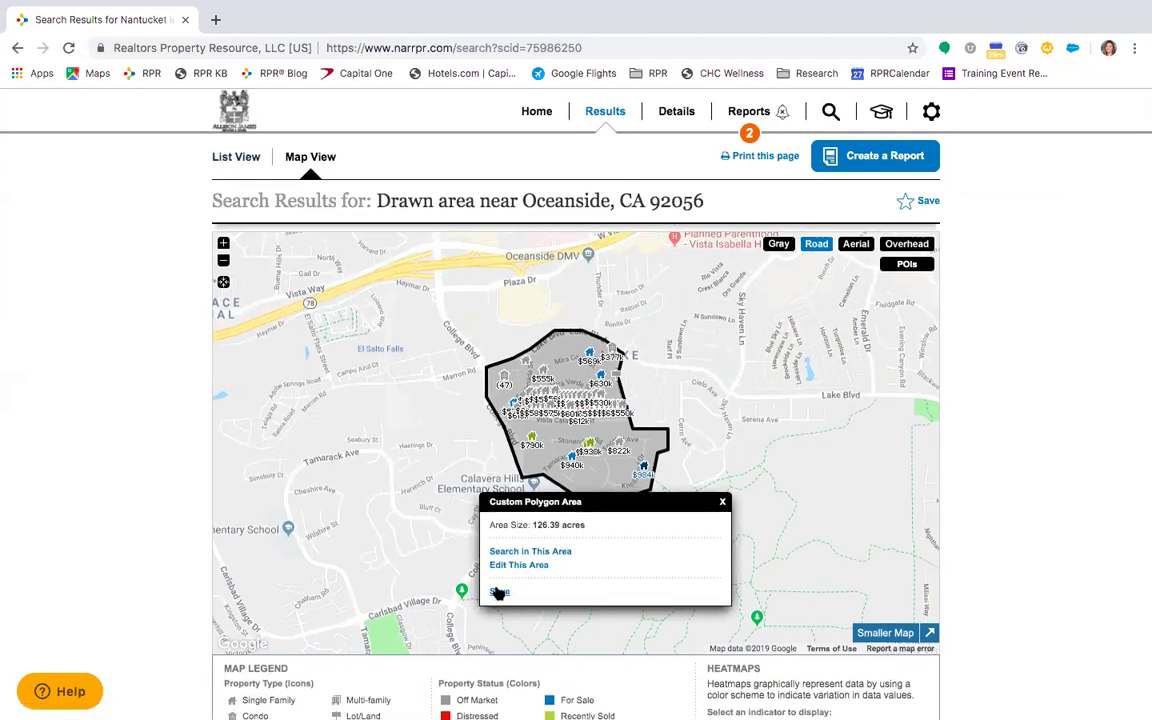
click(499, 593)
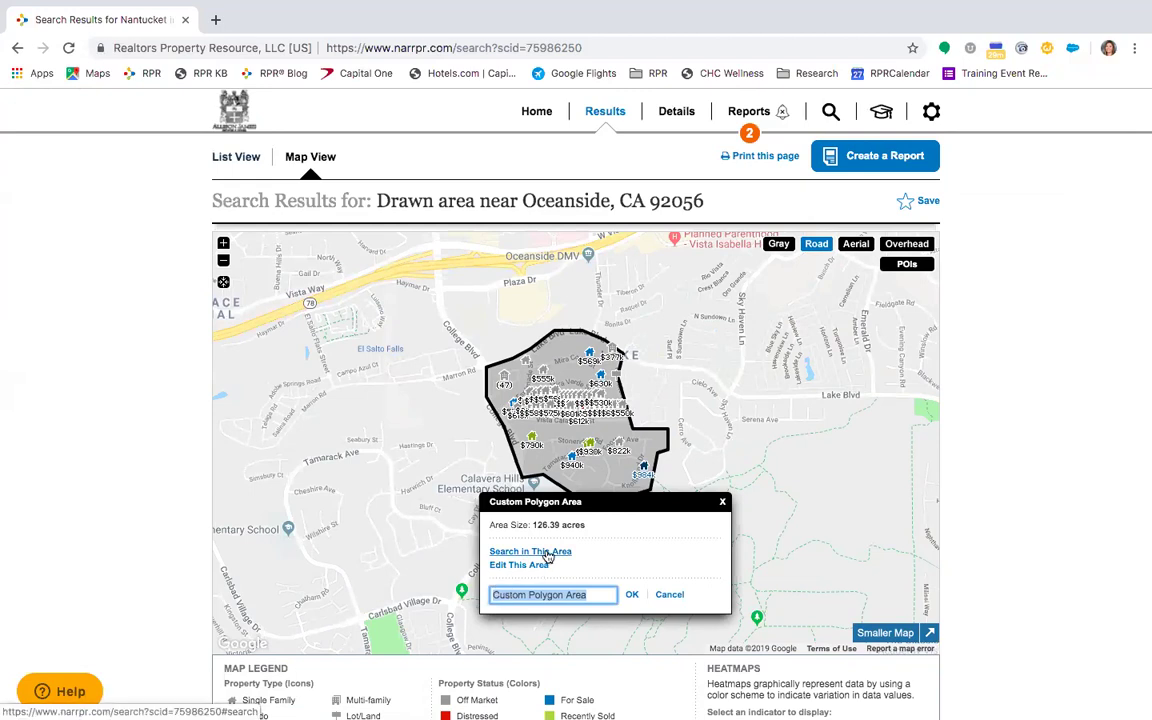
text(Farm -)
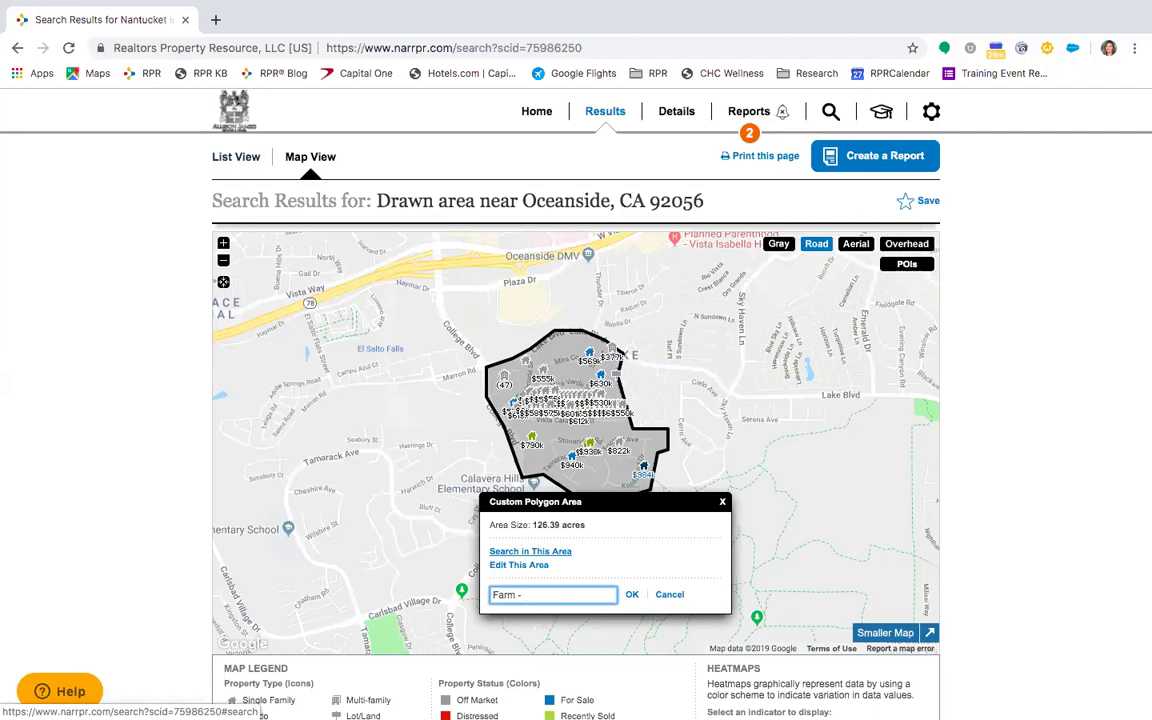
text(Lake Blvd/College/)
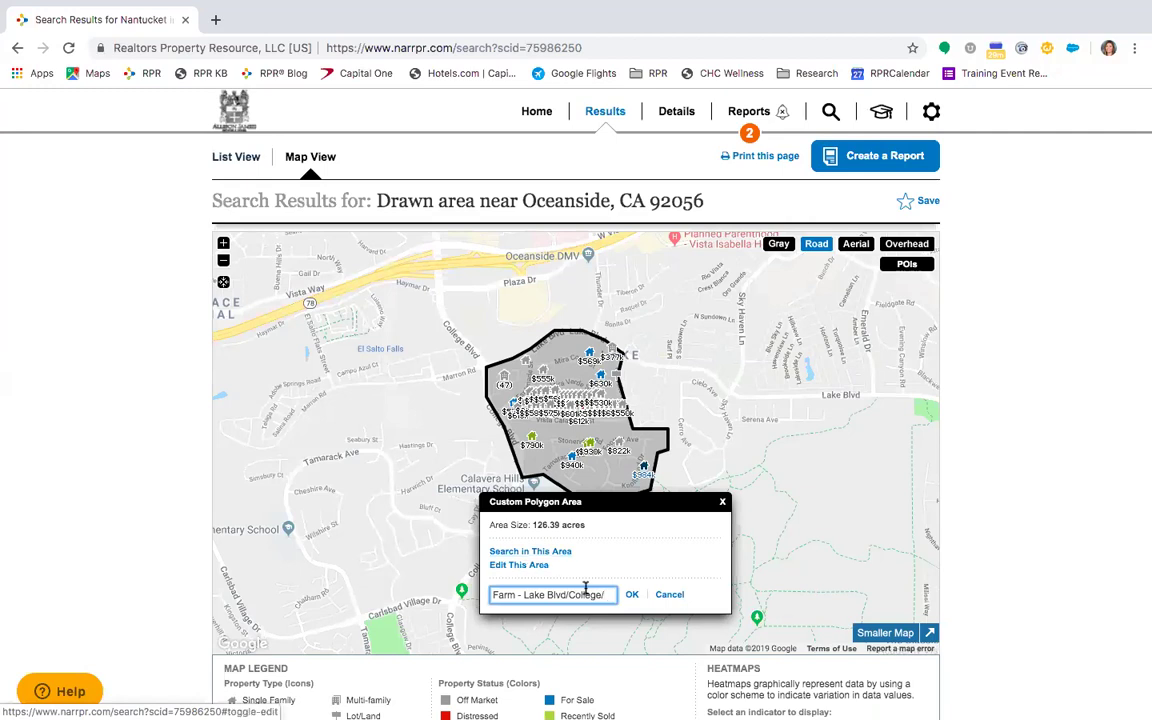
click(632, 594)
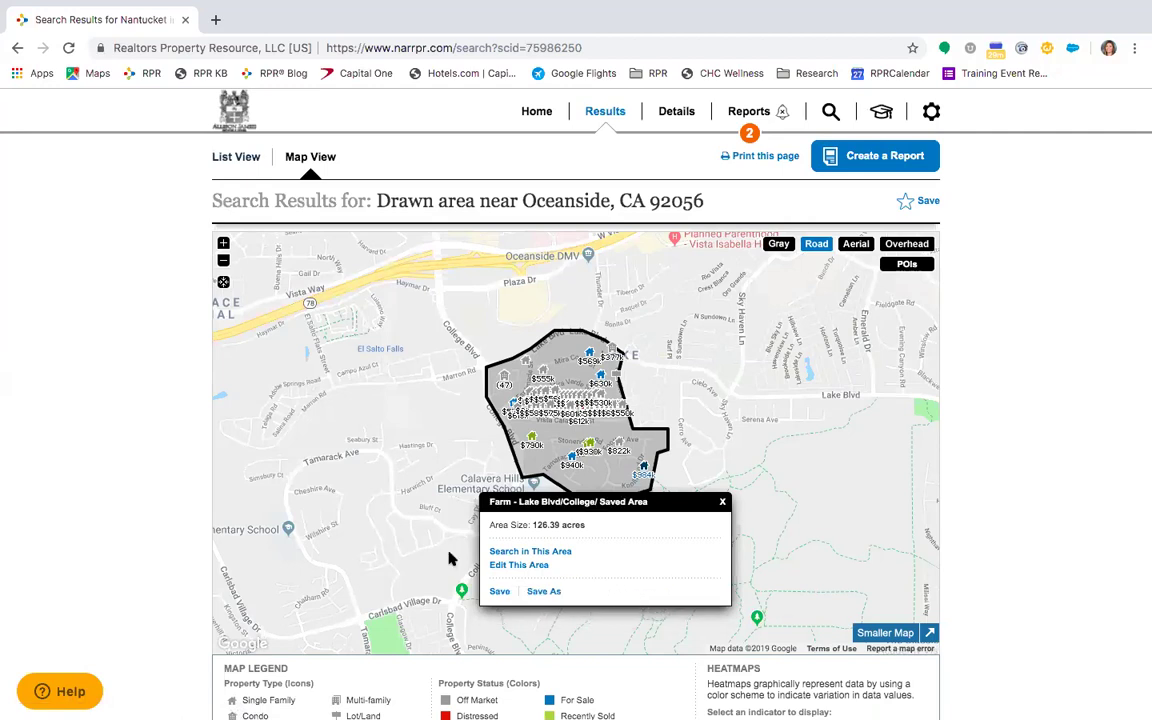
click(723, 503)
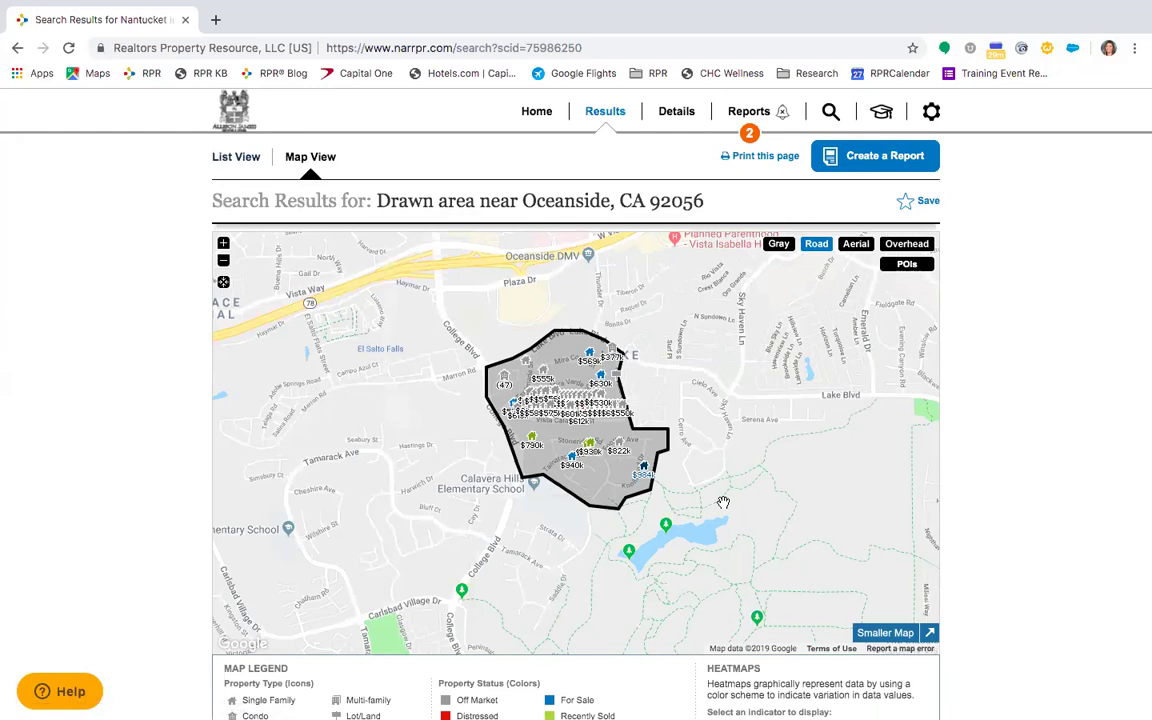
Step: Show the Intermediate Neighborhood geographies on the map and select the one just north of Ronald Packard Pkwy, beside College Blvd
scroll(239, 473, up, 2)
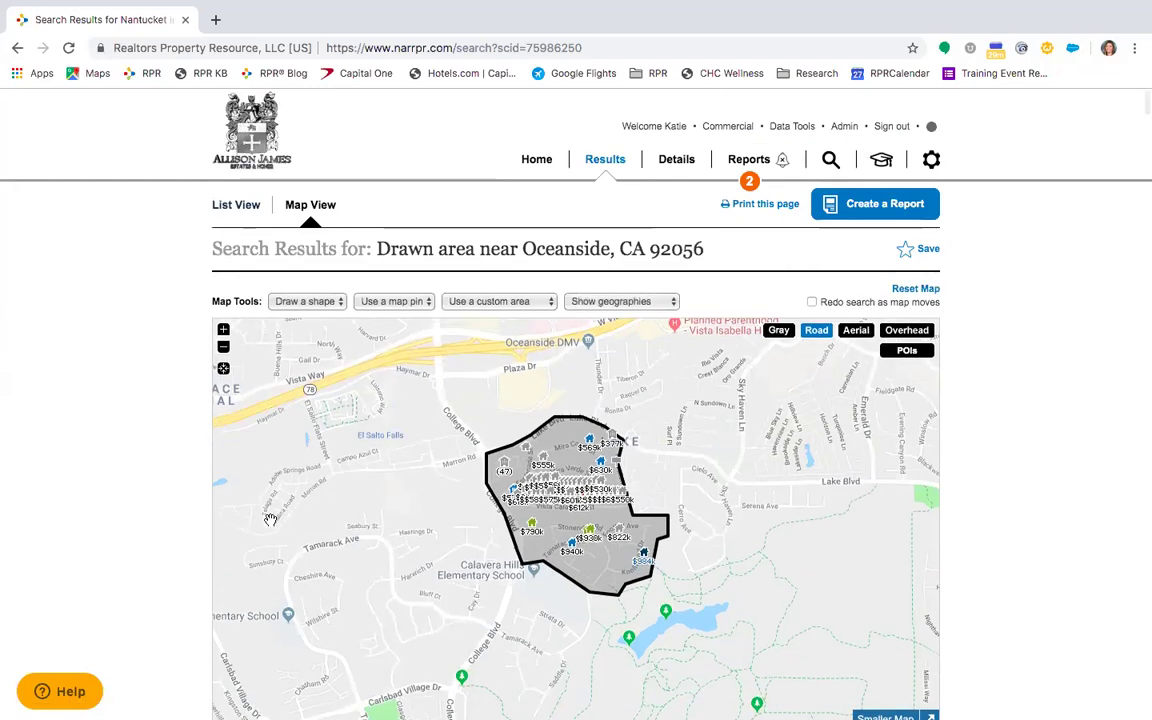
click(289, 303)
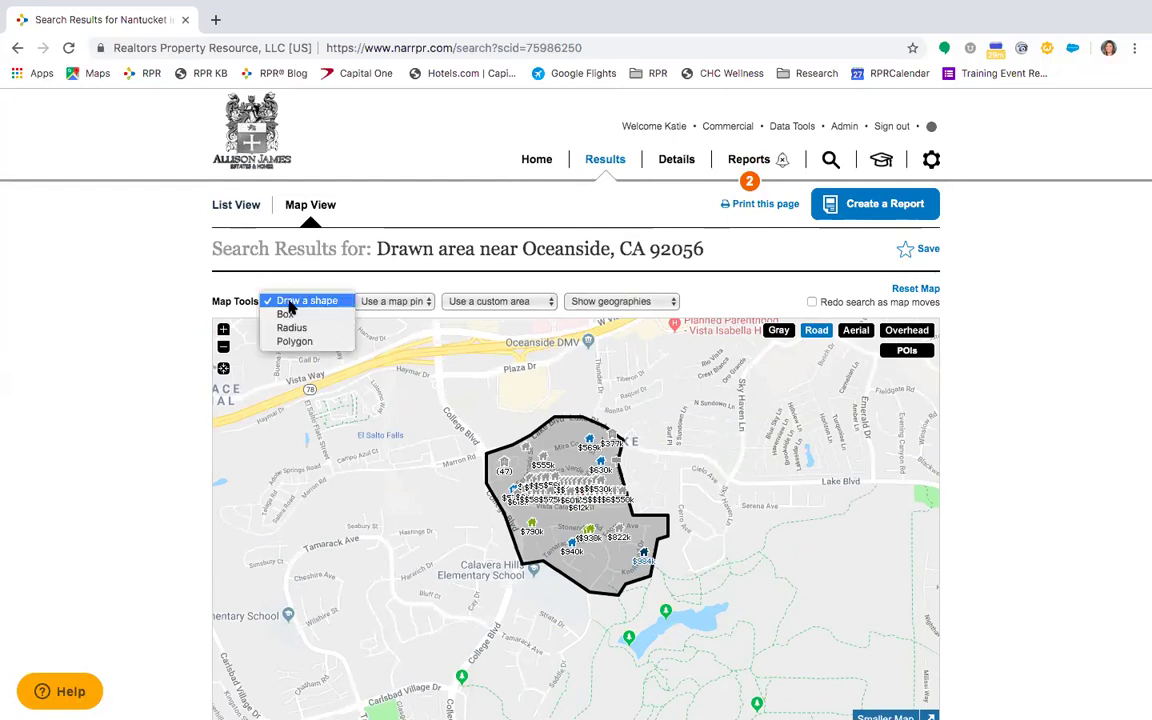
click(641, 307)
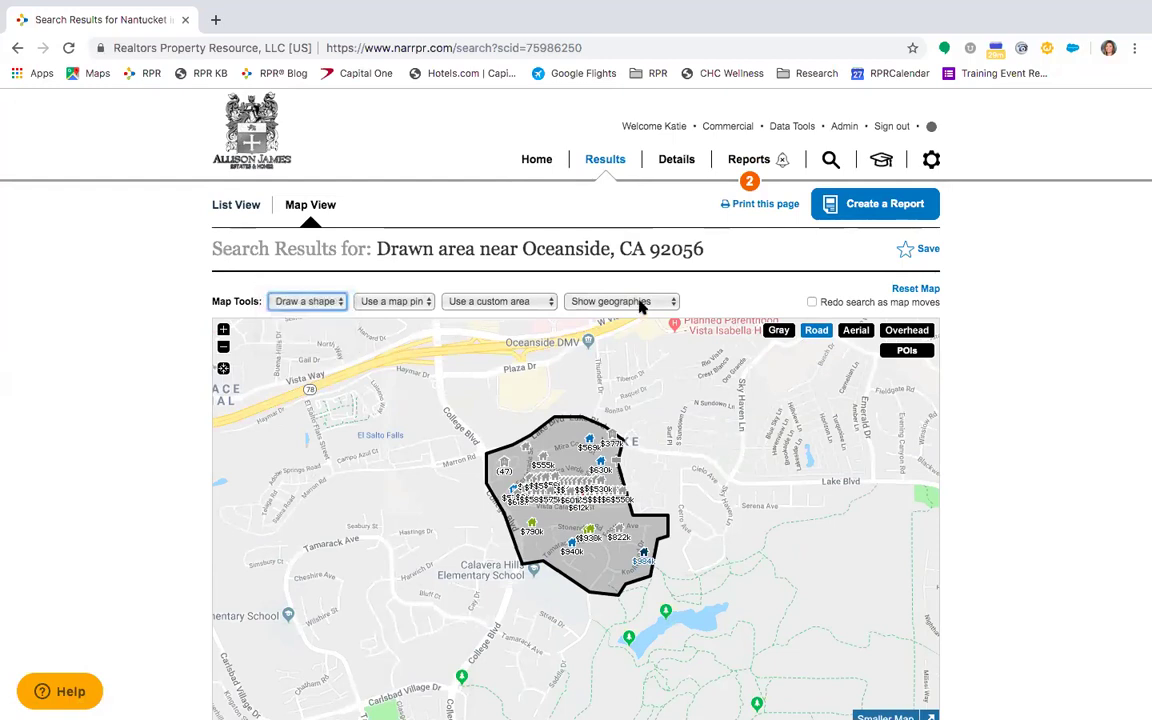
click(641, 307)
click(638, 350)
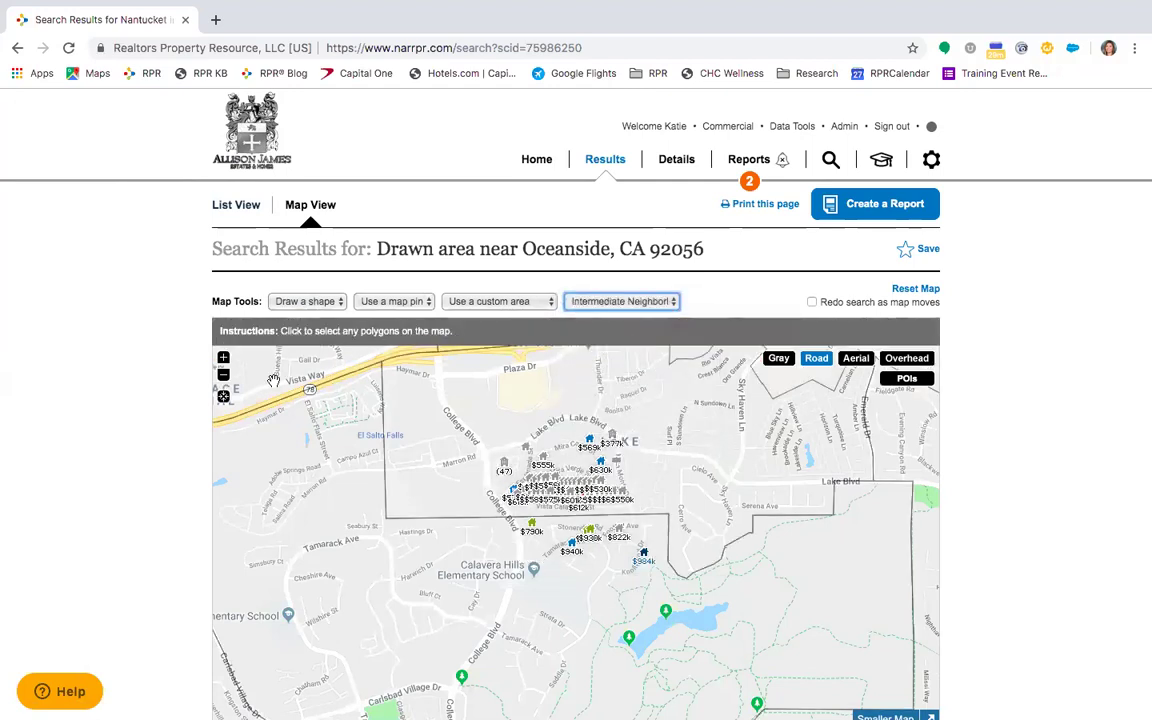
click(223, 375)
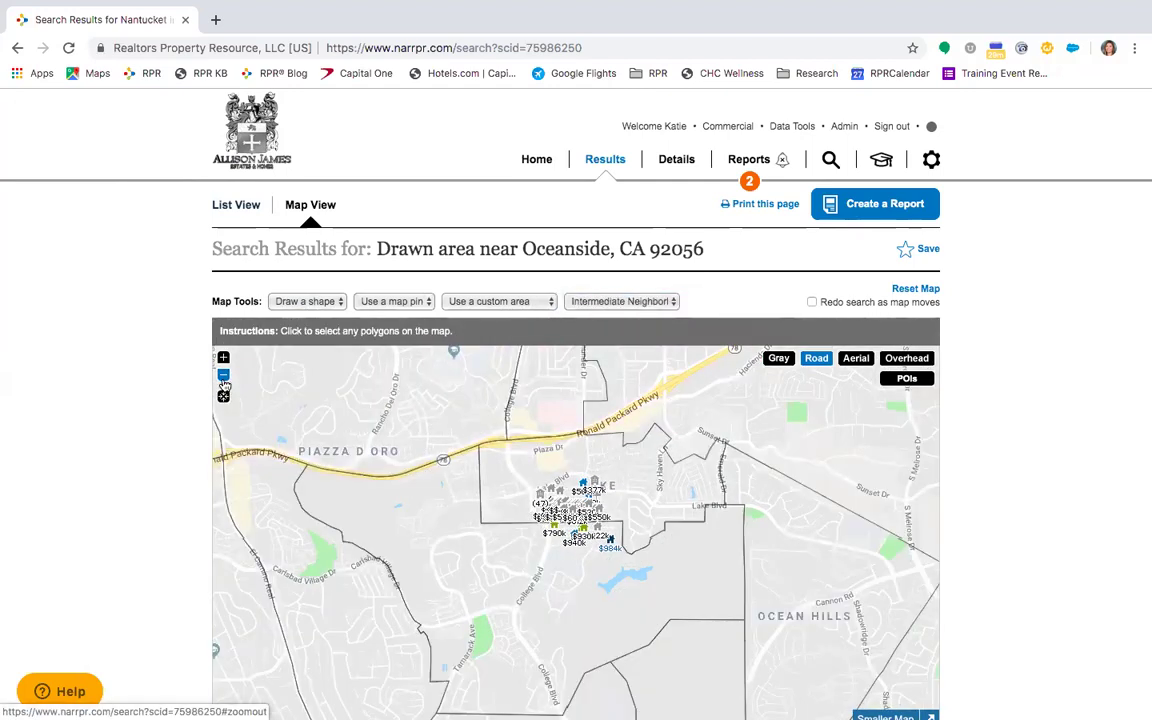
click(555, 395)
click(555, 395)
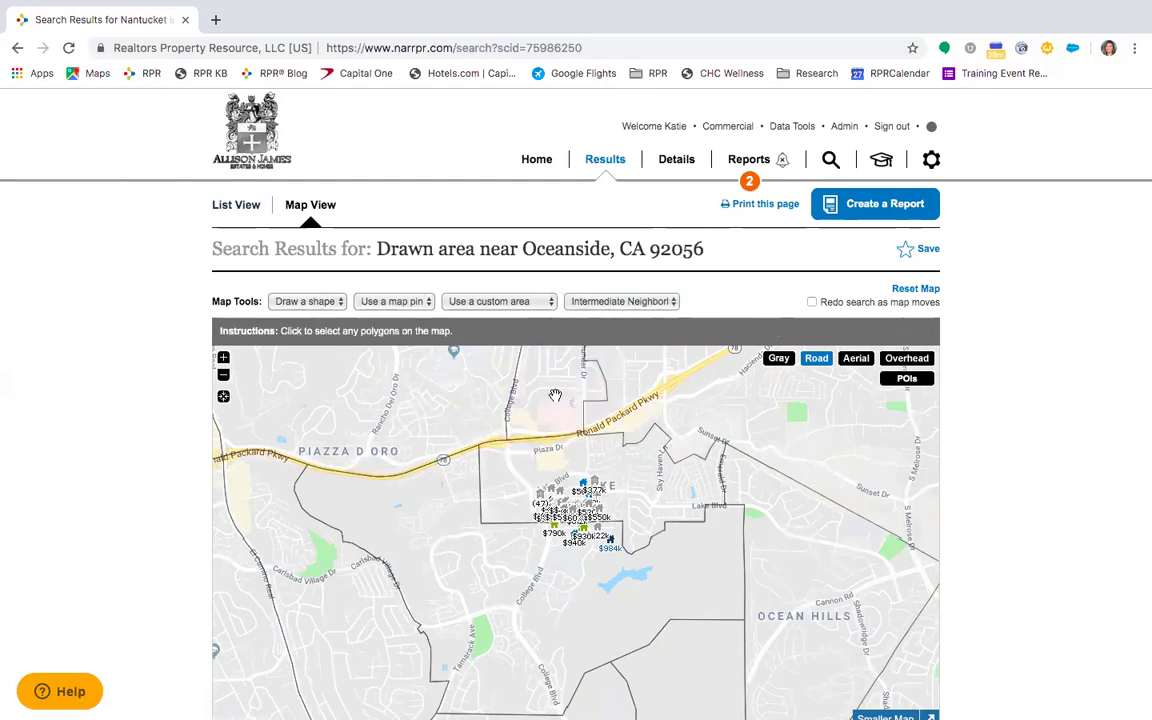
click(555, 395)
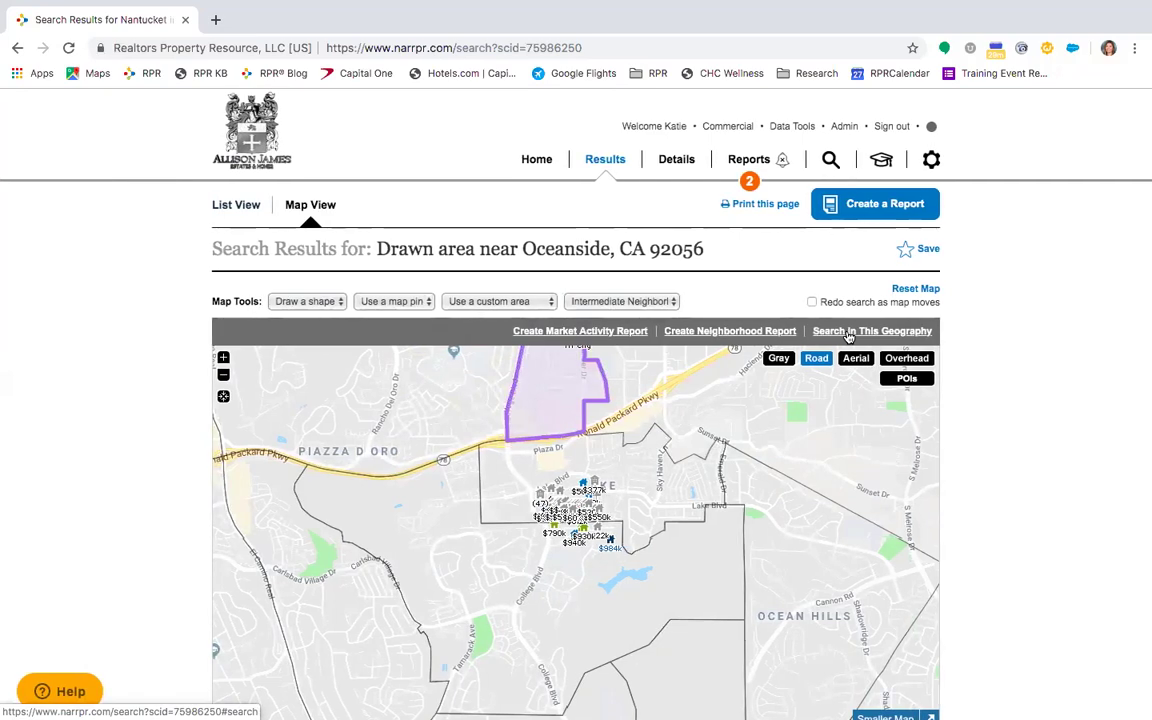
Step: Look over the drawn area's property list and return to the site's home page
scroll(325, 436, down, 10)
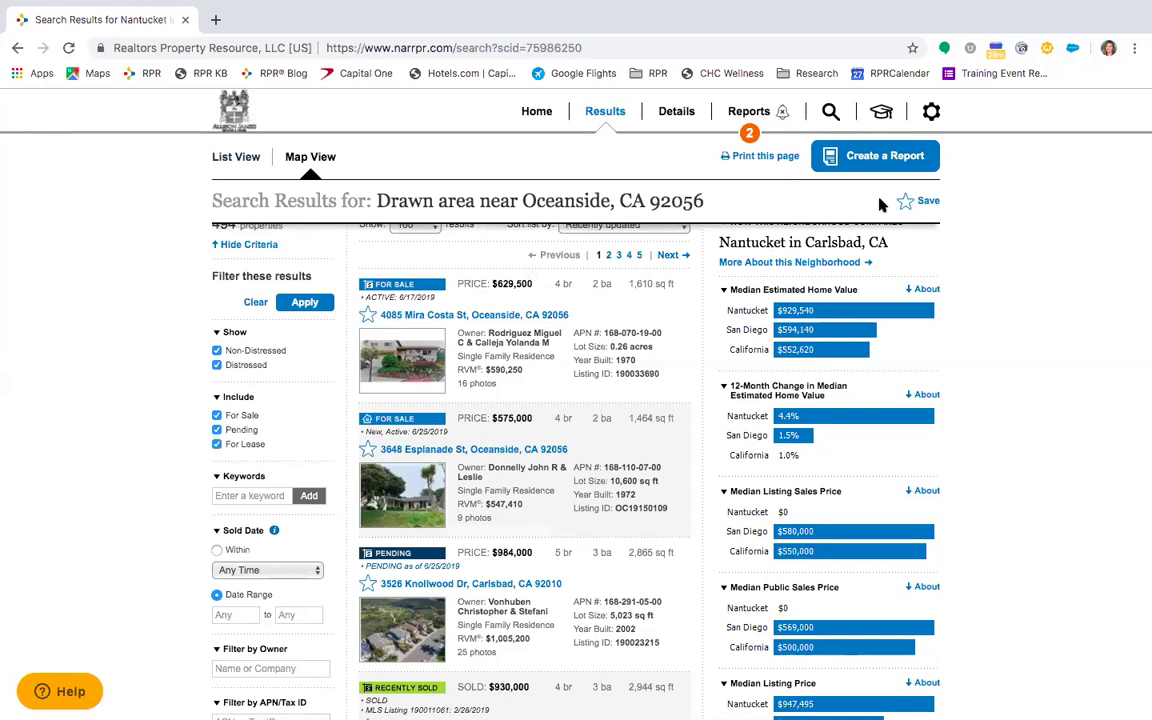
click(536, 113)
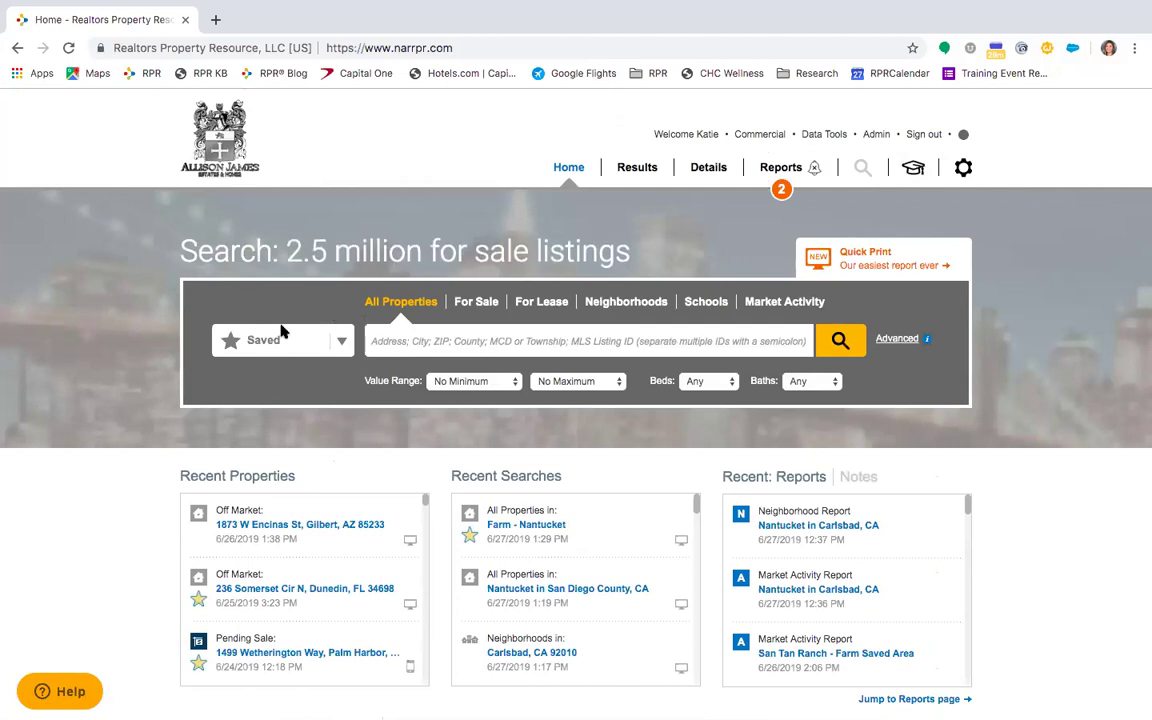
Step: Look over the saved properties, searches, neighborhoods and custom areas from the home page and close the saved list
click(342, 343)
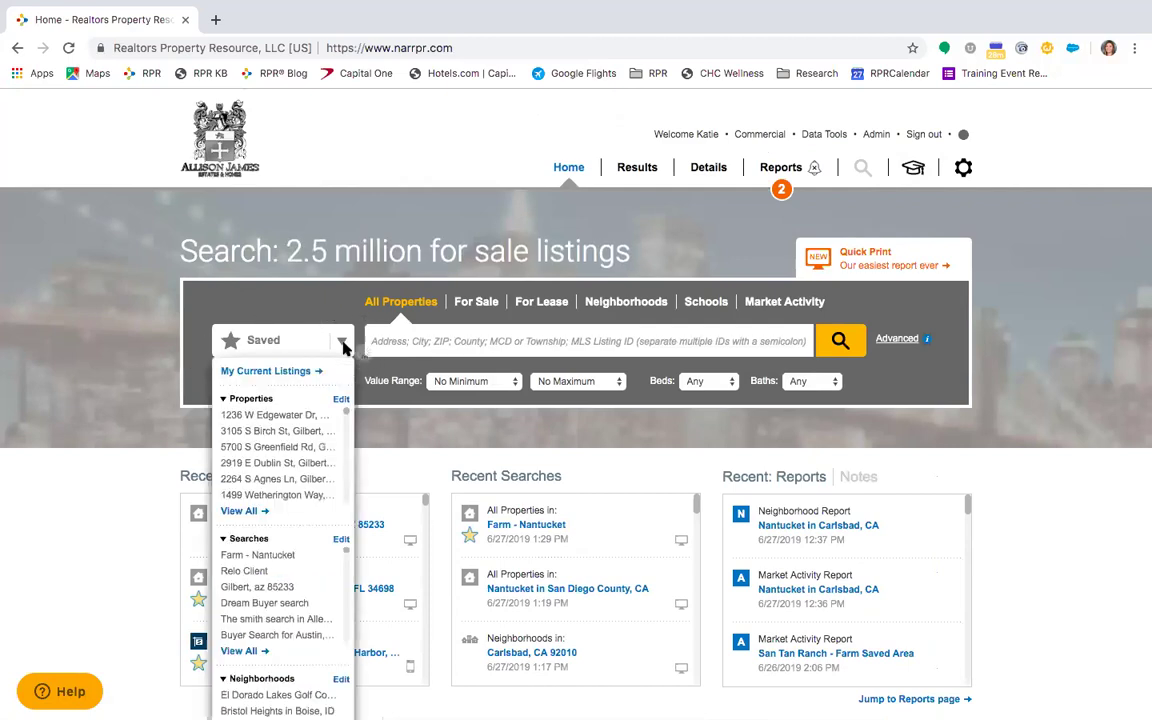
scroll(296, 437, down, 5)
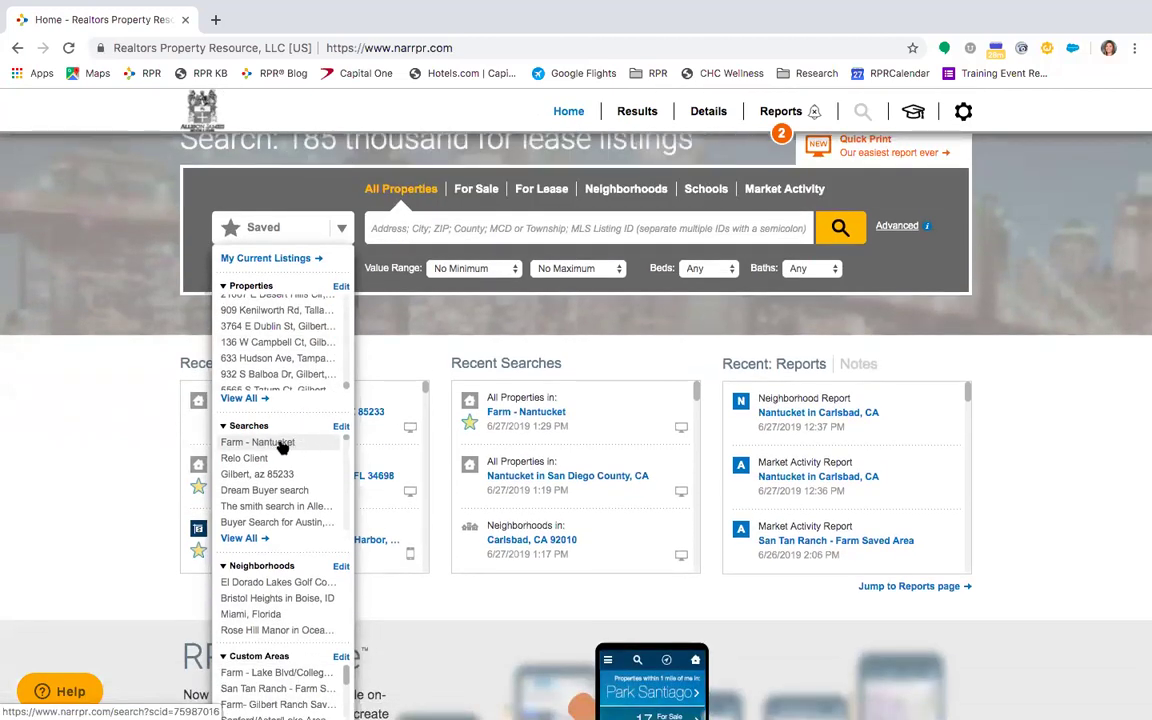
scroll(283, 447, down, 5)
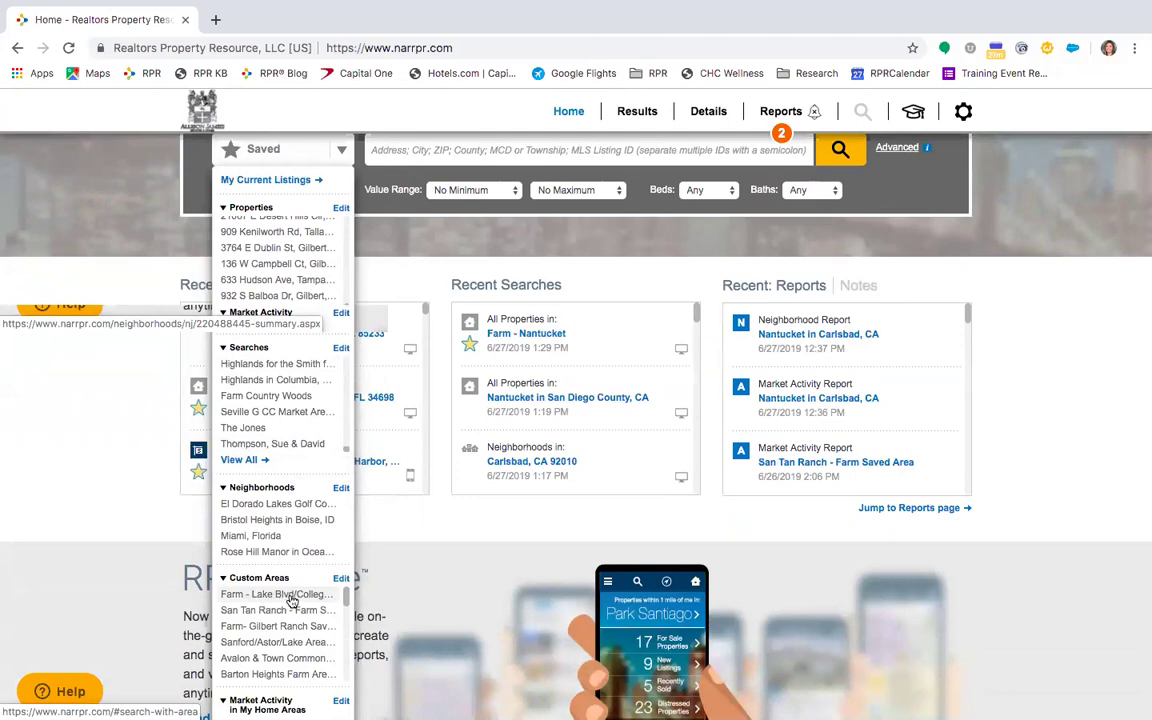
scroll(290, 598, up, 5)
click(303, 301)
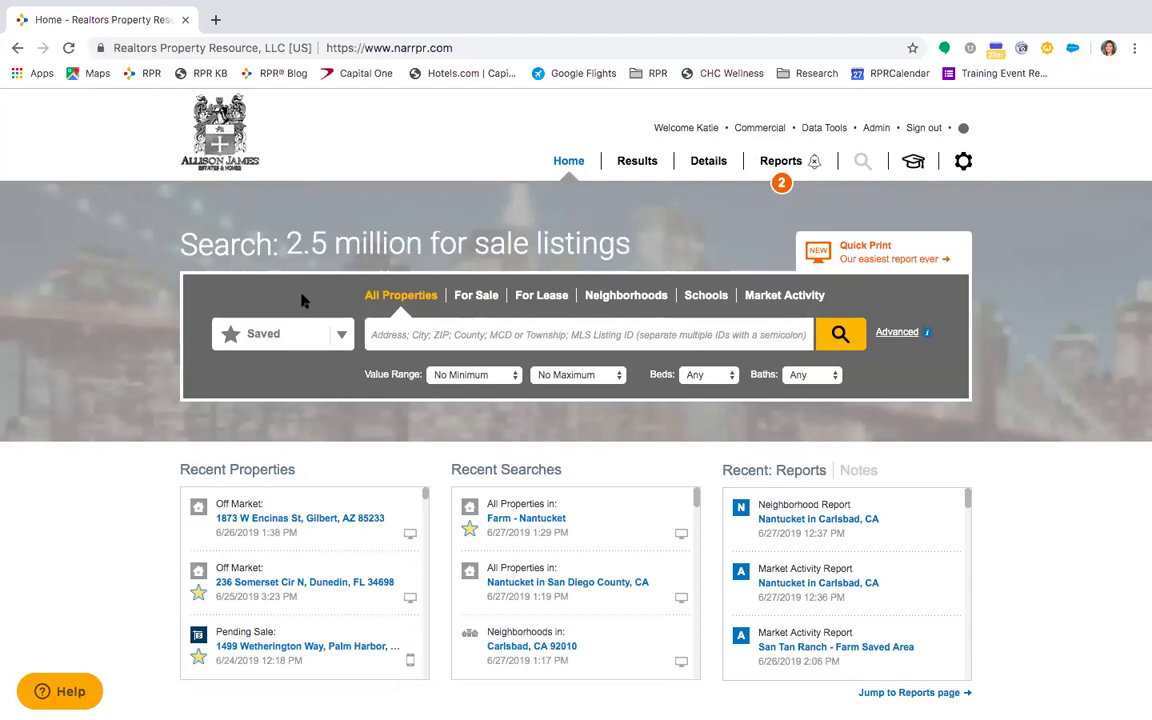
Step: Set up a Market Activity search for Nantucket in Carlsbad, CA, showing changes in the last 3 months
click(768, 298)
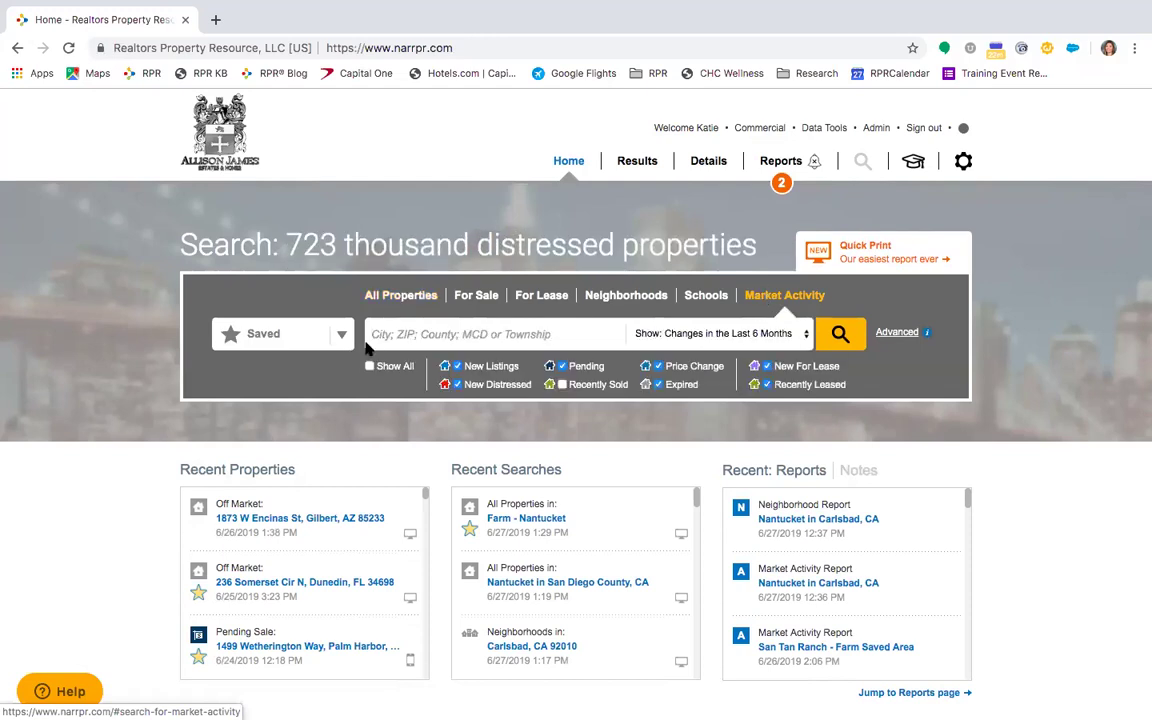
click(406, 326)
text(Nantucket in Carlsbad, CA)
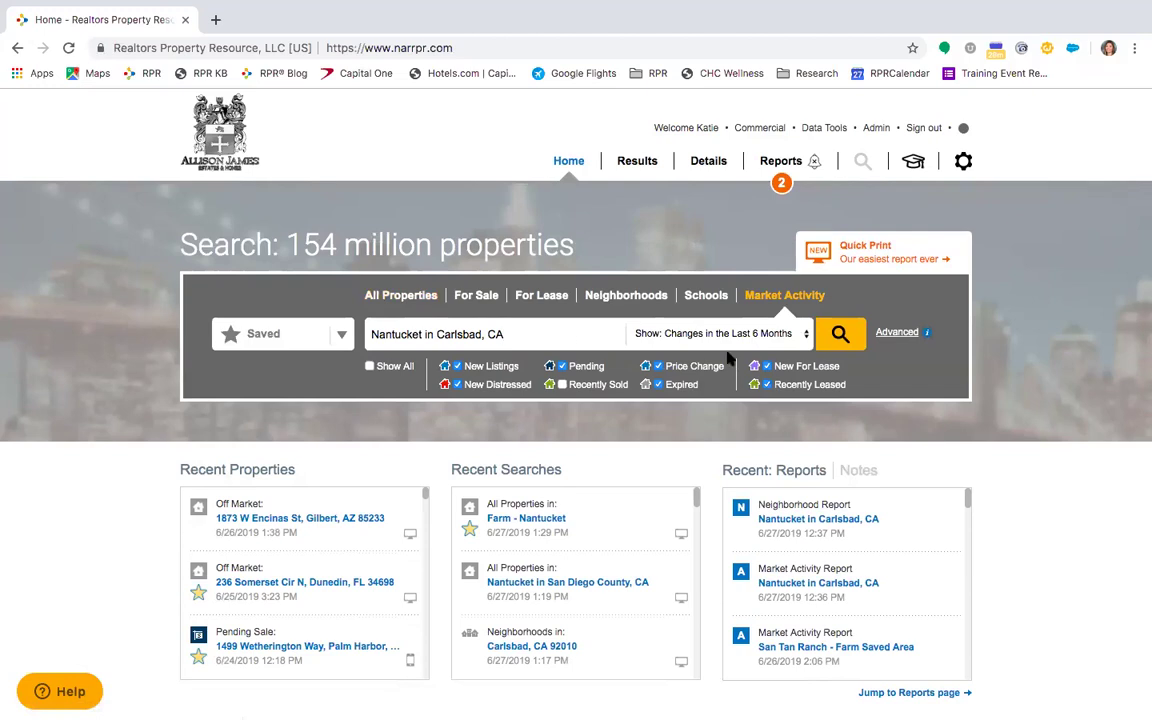
click(757, 340)
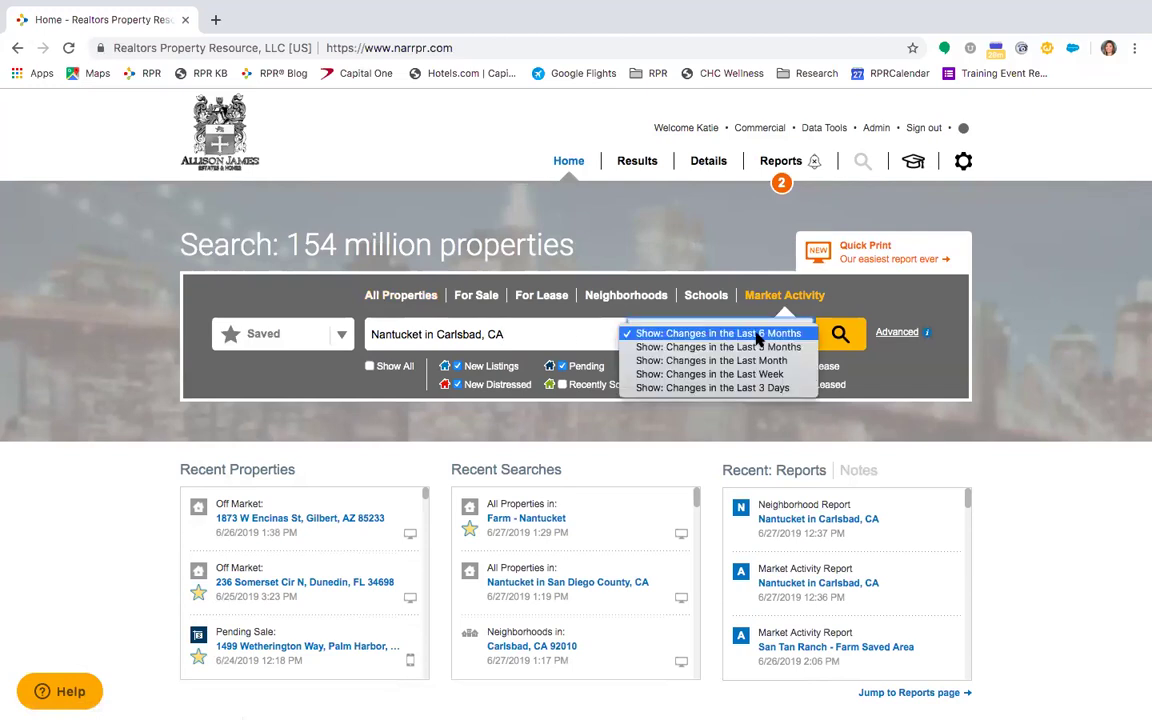
click(749, 361)
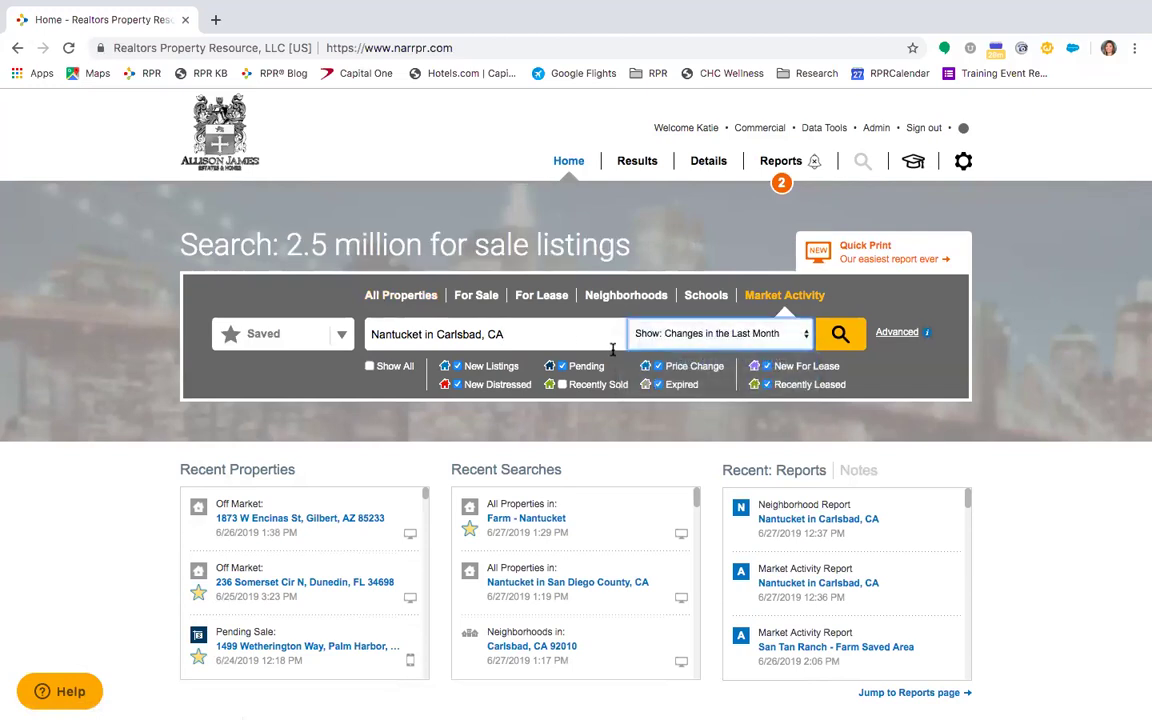
click(738, 334)
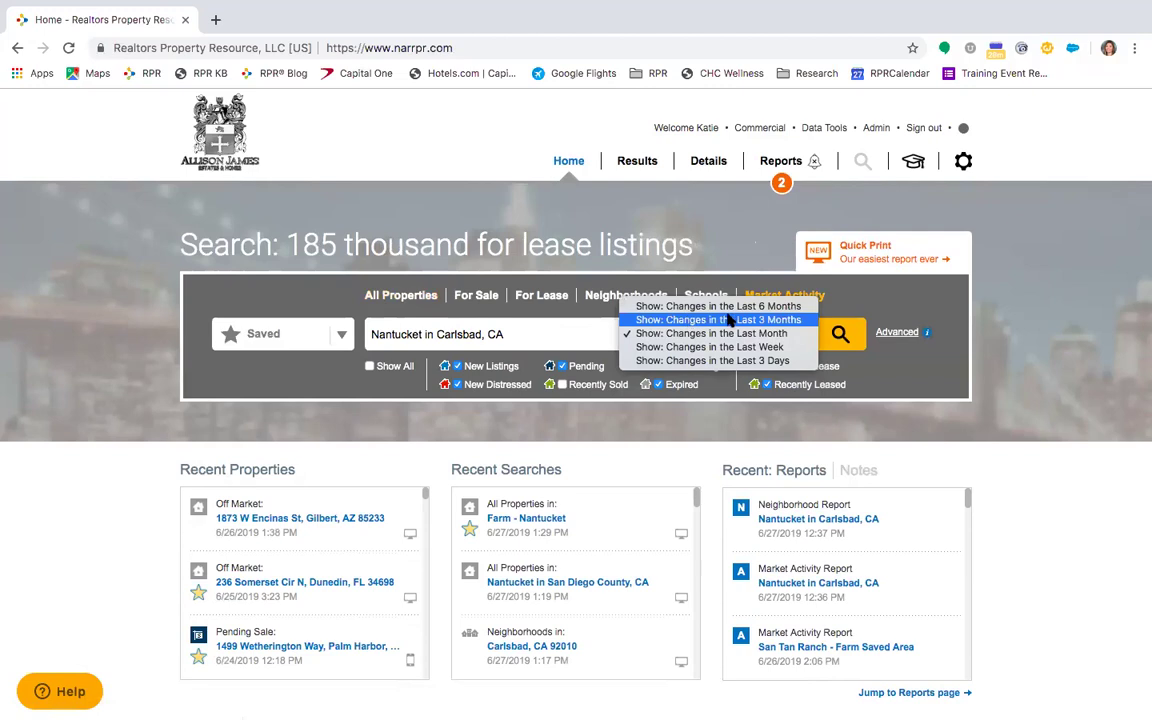
click(777, 321)
click(771, 332)
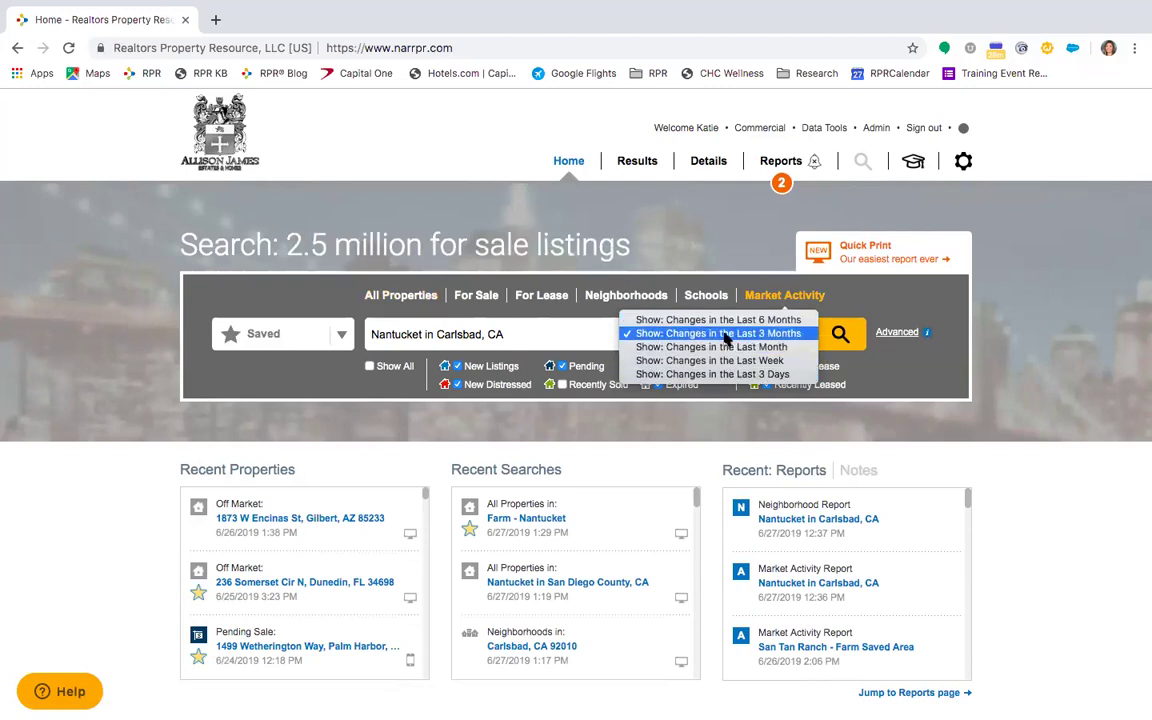
click(726, 336)
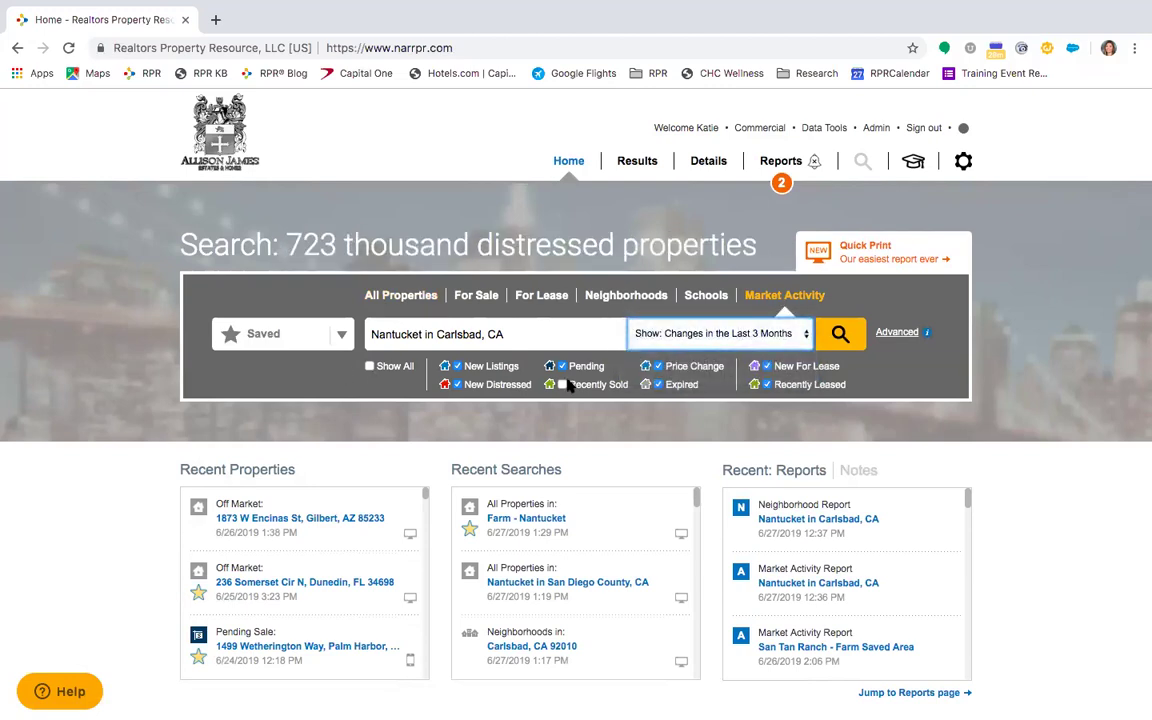
Step: Include all change types in the market activity search, run it and look over the resulting properties
click(369, 366)
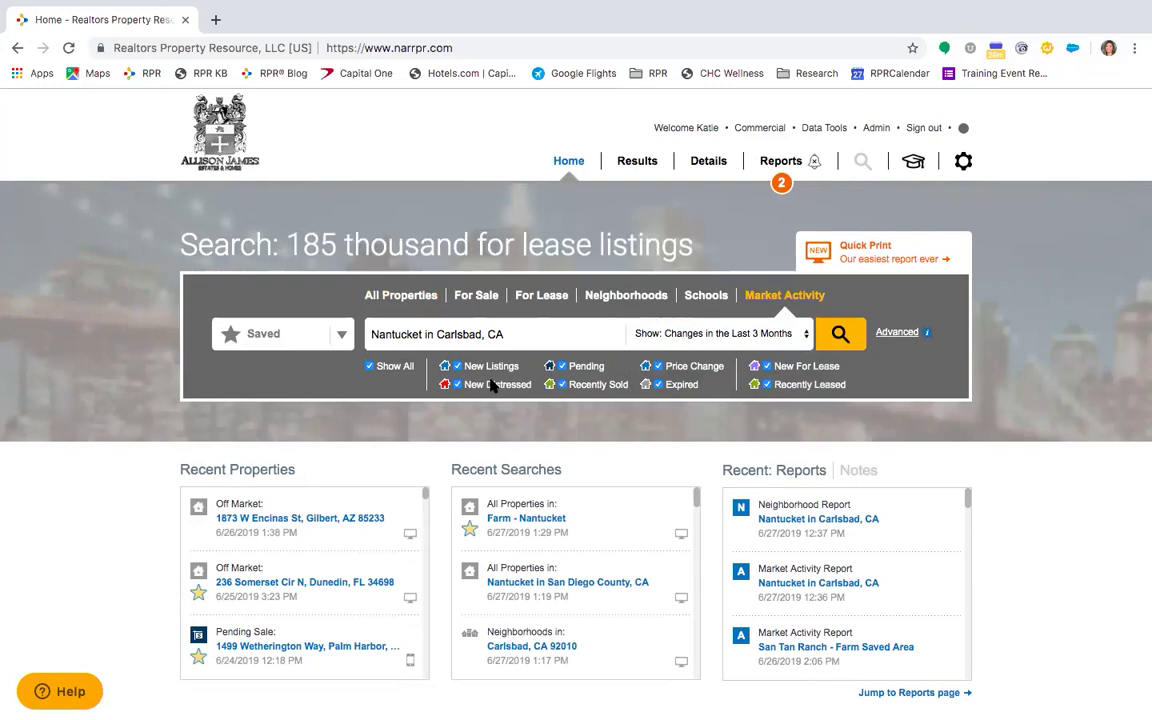
click(840, 338)
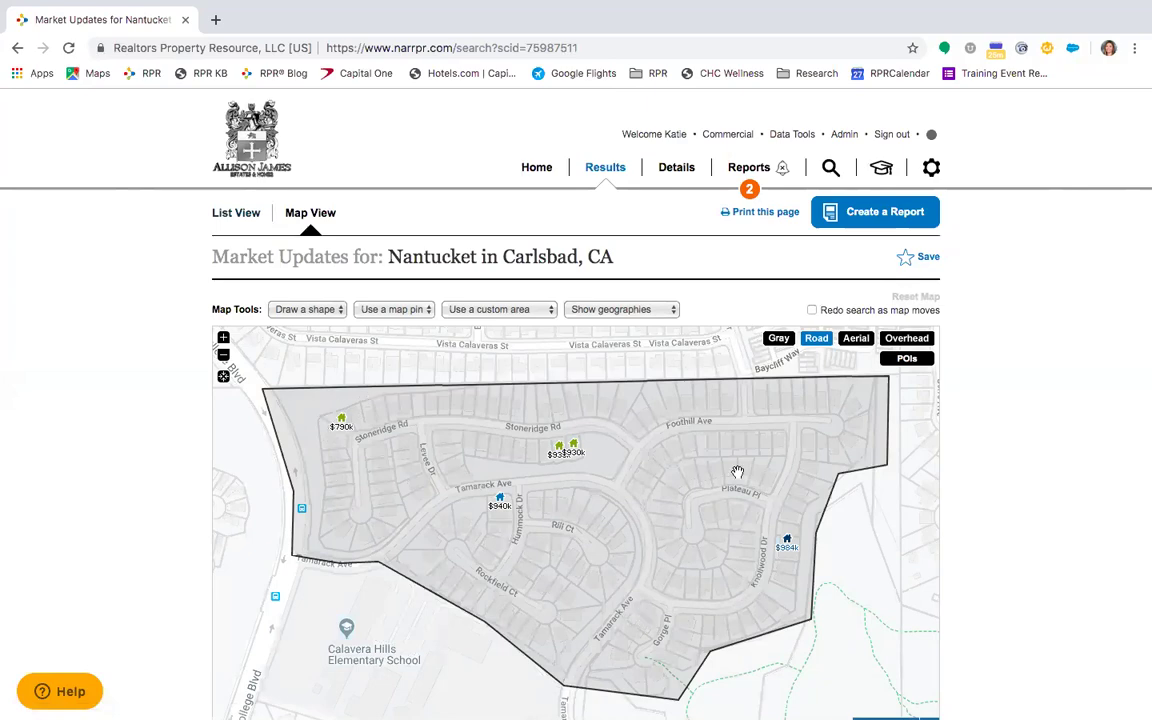
scroll(737, 472, down, 1)
scroll(737, 472, down, 10)
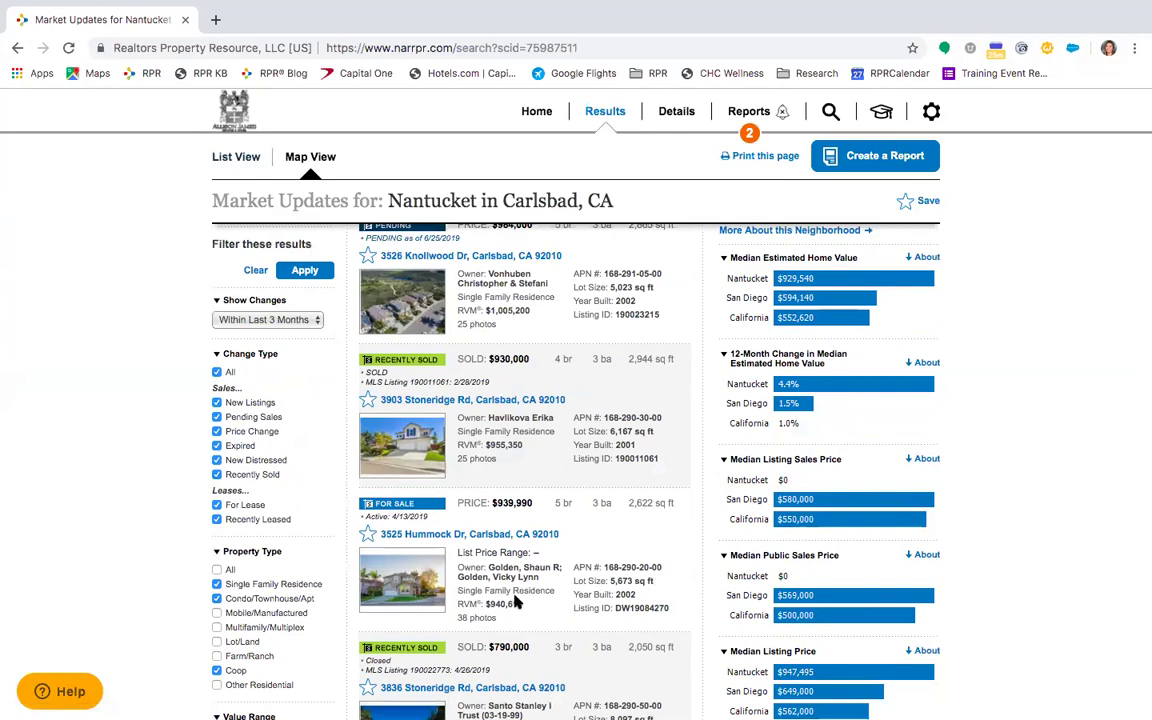
scroll(515, 600, down, 10)
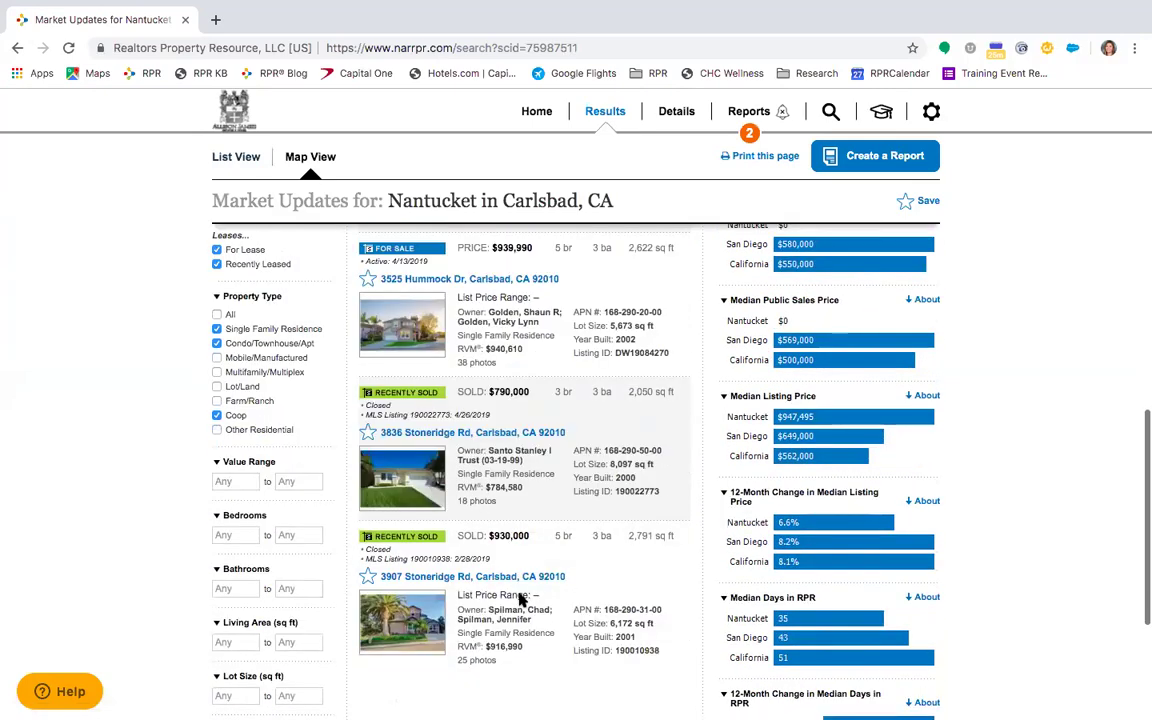
scroll(525, 595, up, 15)
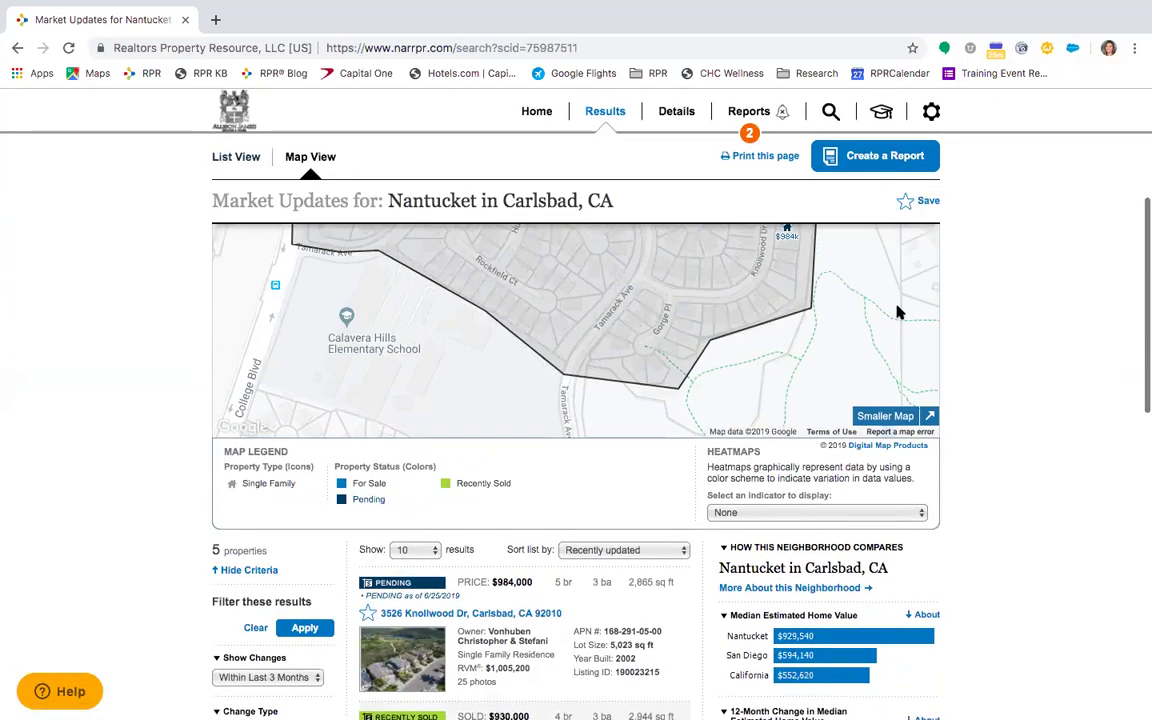
Step: Start a Market Activity Report for Nantucket in Carlsbad, CA and review its report elements, change types and property criteria
click(862, 168)
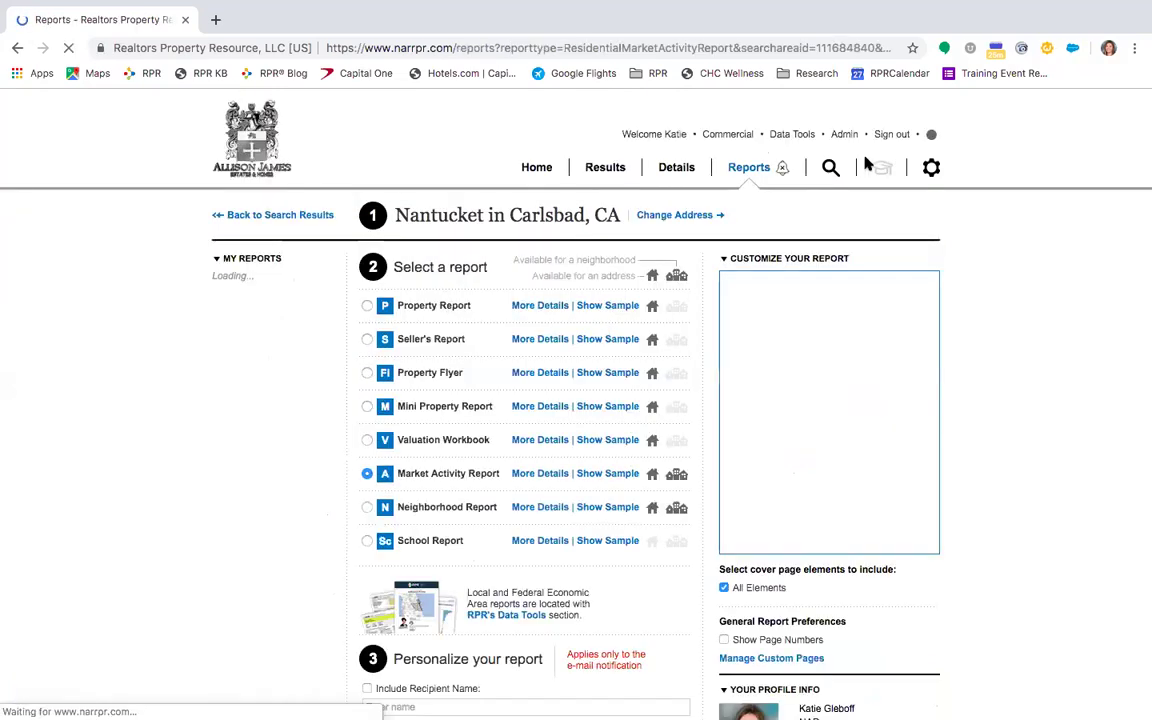
click(530, 473)
scroll(471, 418, down, 2)
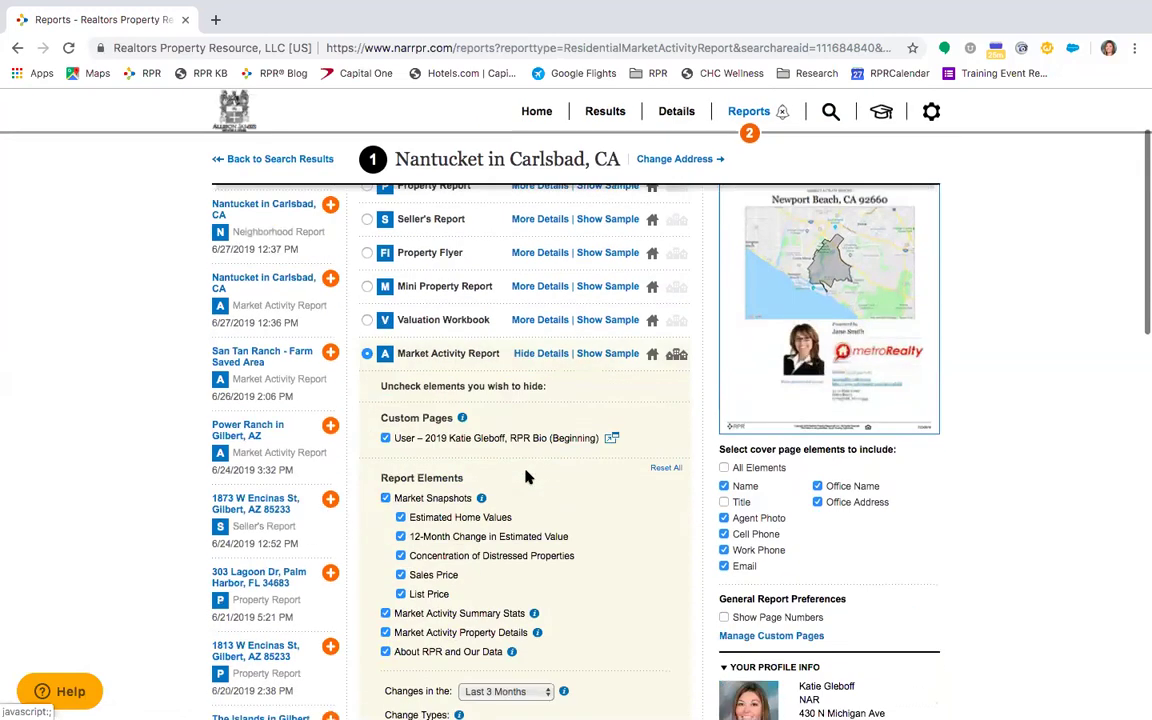
scroll(400, 615, down, 5)
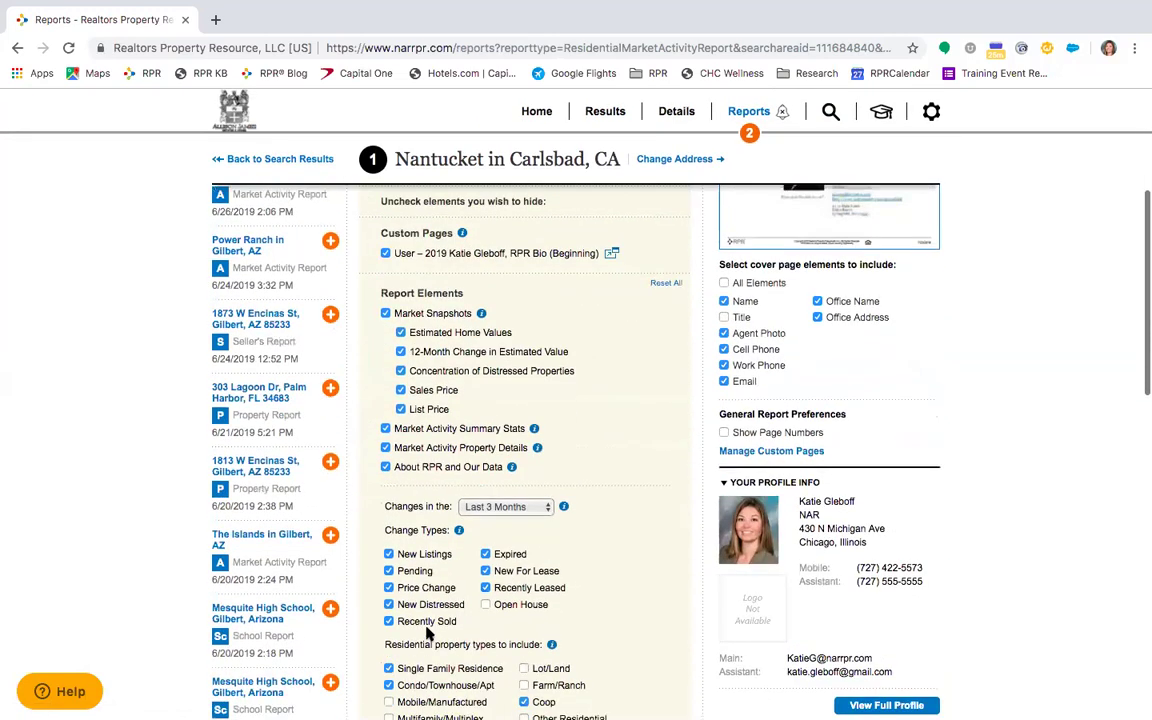
scroll(426, 632, down, 1)
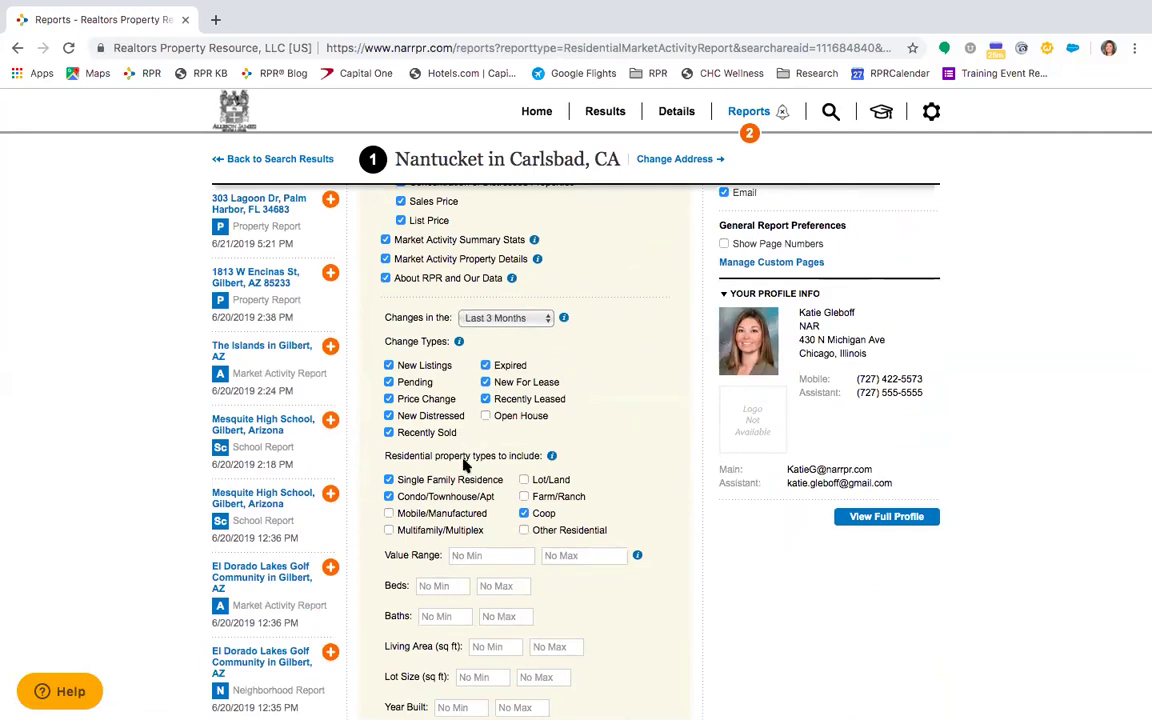
Step: Add Open House to the report's change types and run the report for immediate display, dismissing the generation notice
click(486, 416)
scroll(488, 418, down, 12)
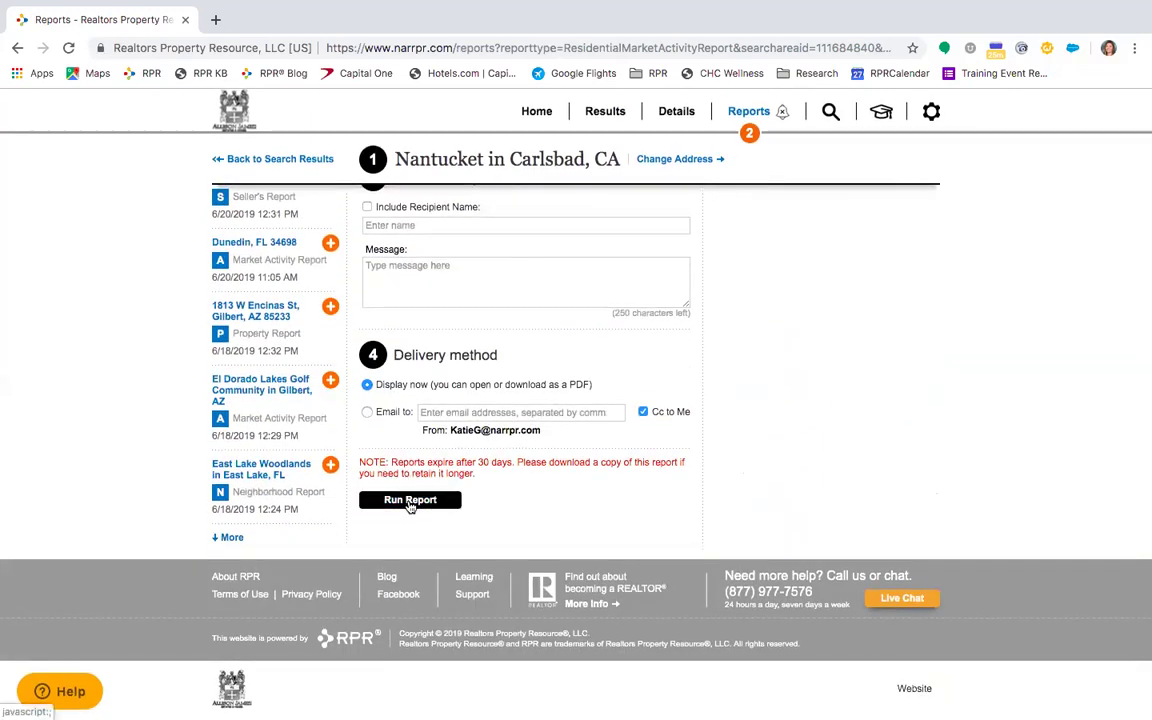
click(410, 502)
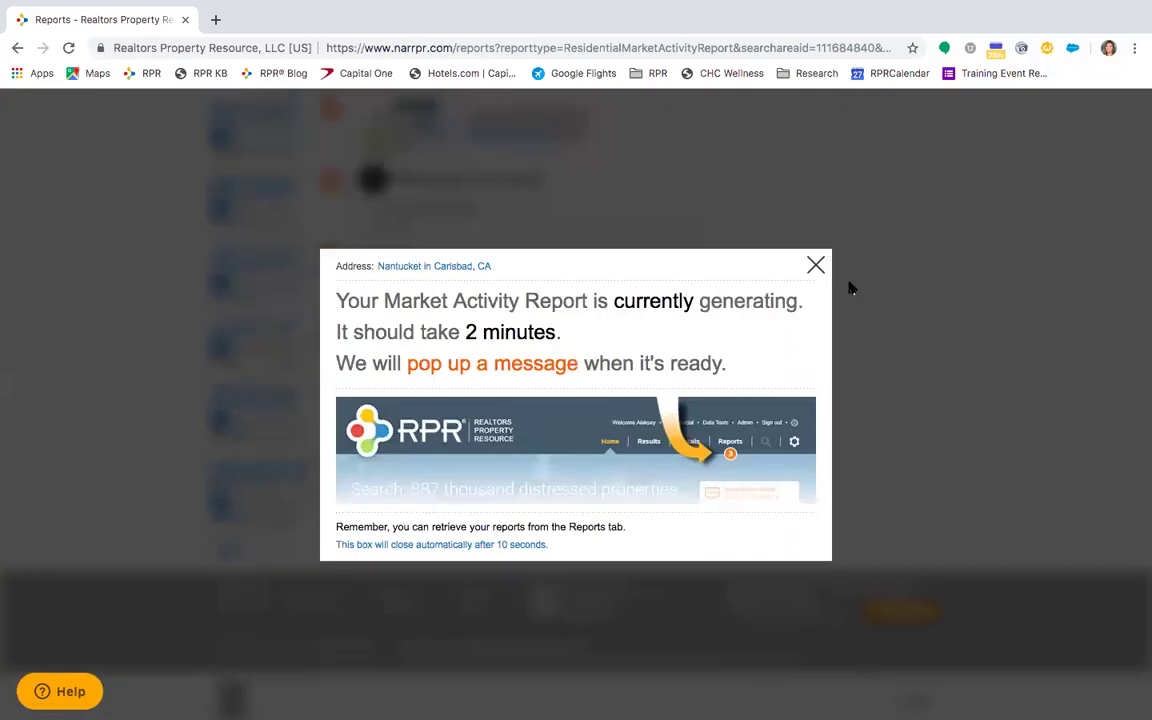
click(816, 265)
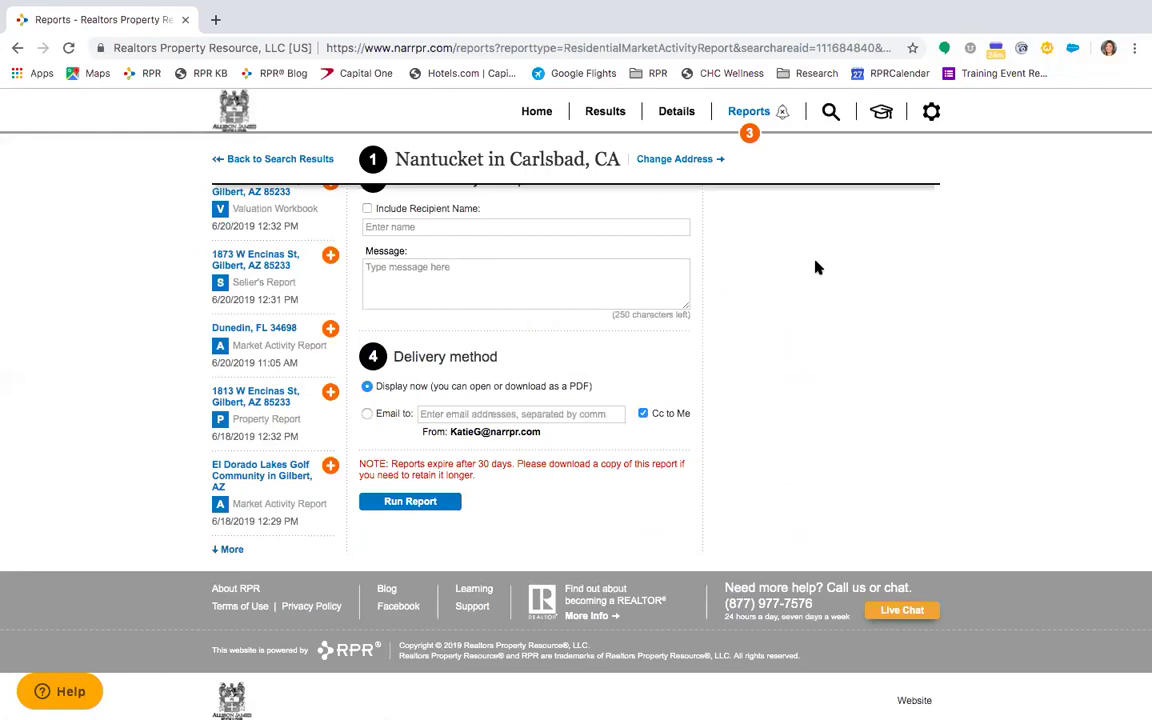
Step: Return to the Nantucket search results and display the Estimated Home Values heatmap on the map
click(310, 161)
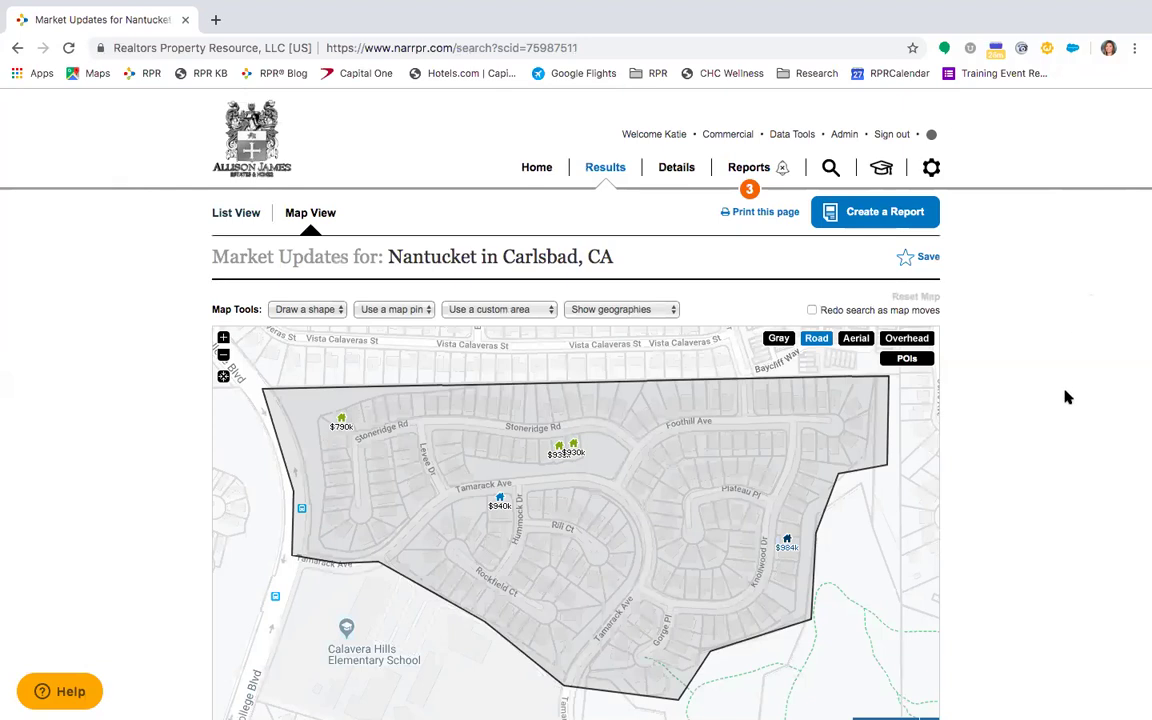
scroll(1064, 400, down, 2)
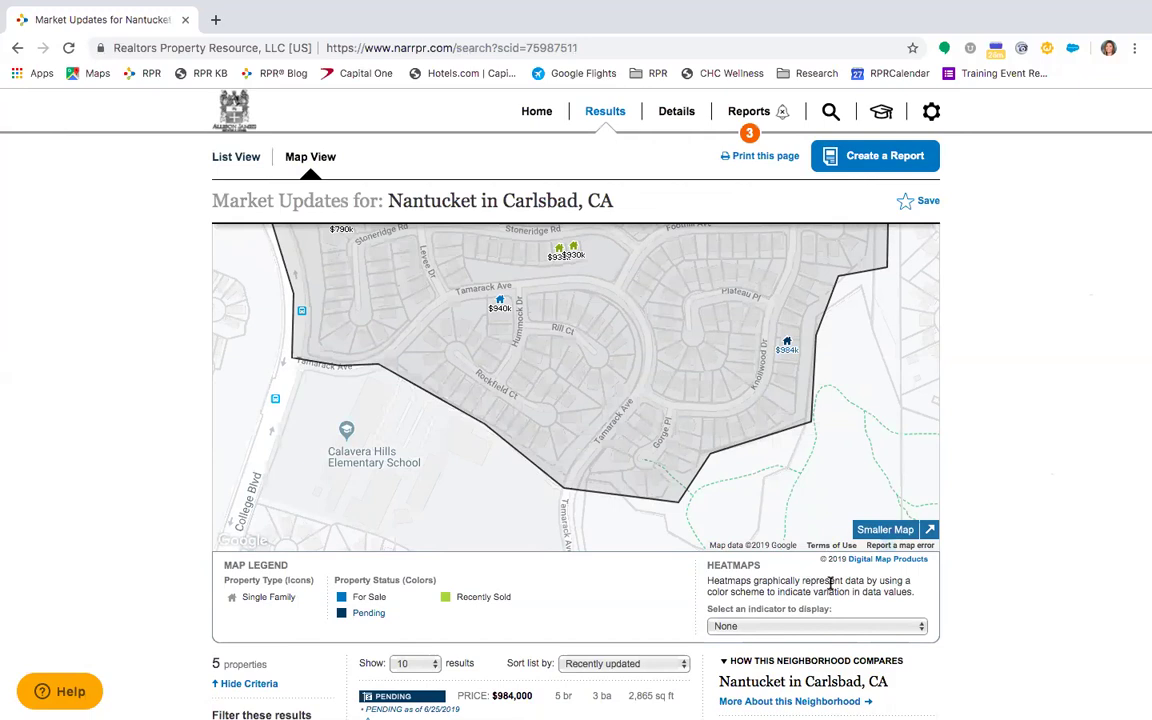
scroll(832, 580, down, 2)
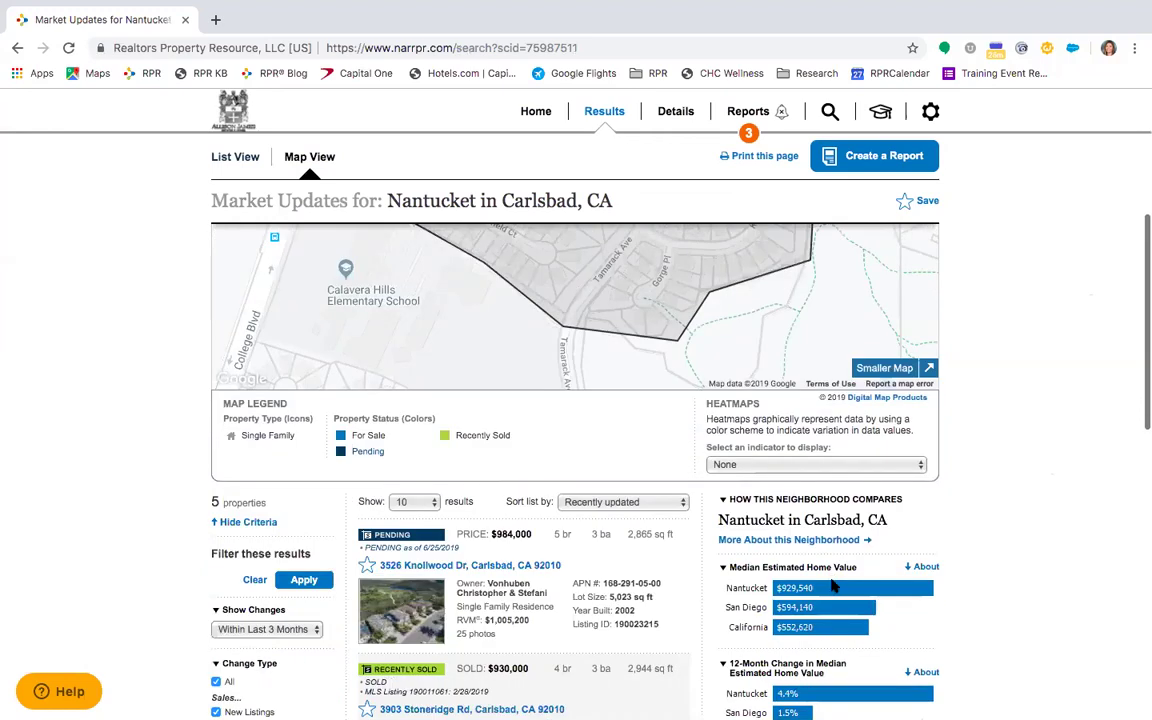
click(769, 453)
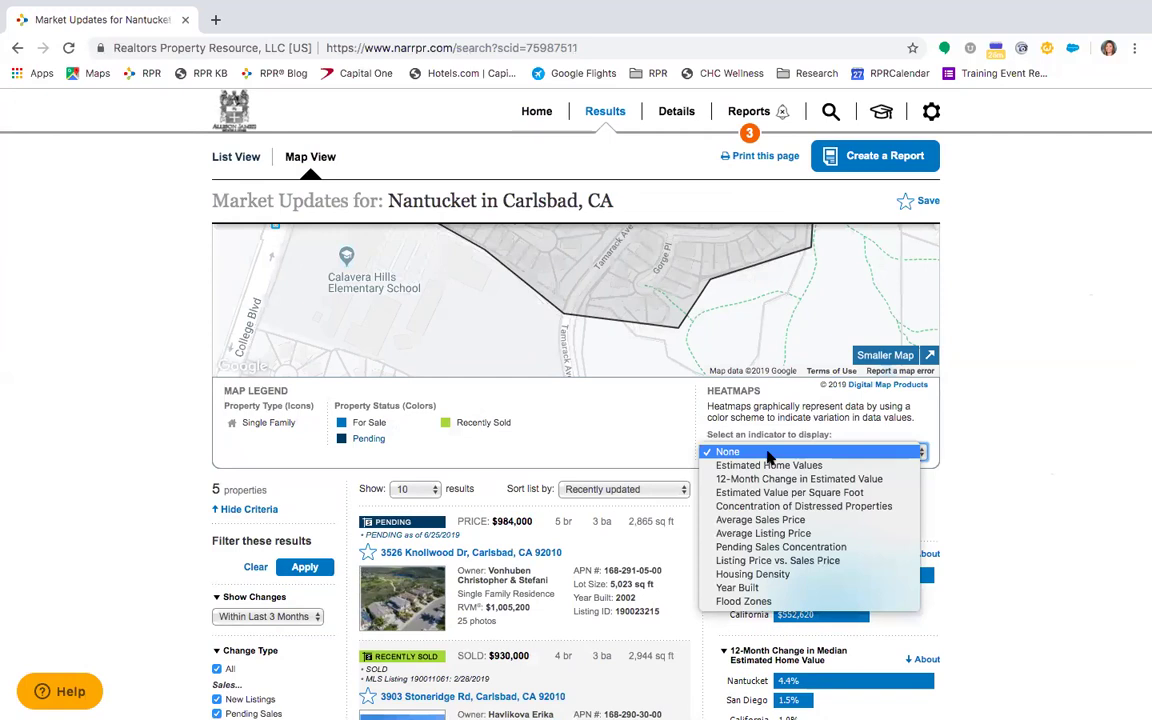
click(769, 465)
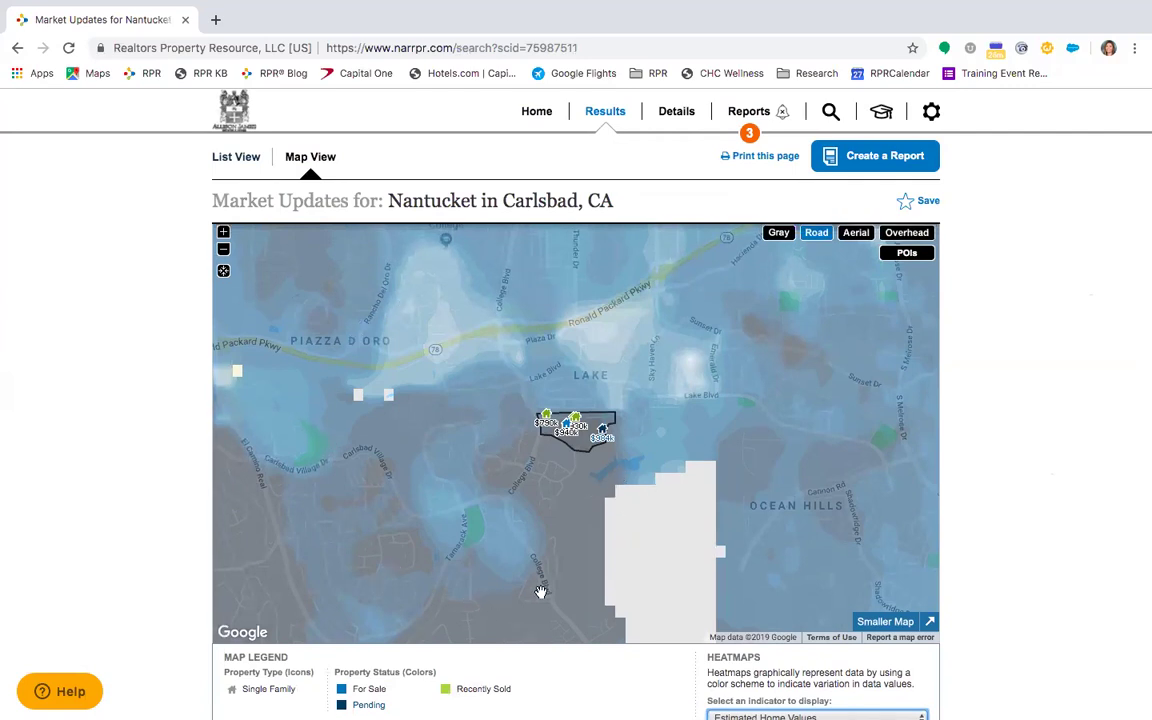
Step: Examine the home values heatmap and switch it to 12-Month Change in Estimated Value
scroll(539, 592, down, 2)
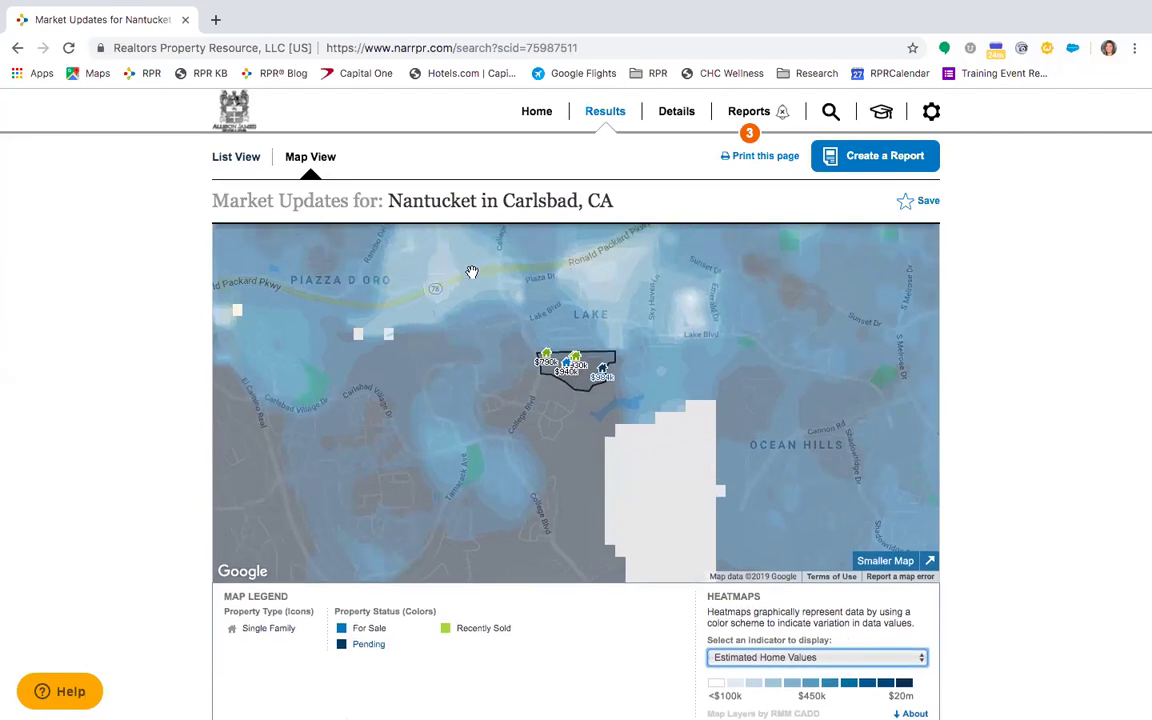
scroll(560, 600, down, 3)
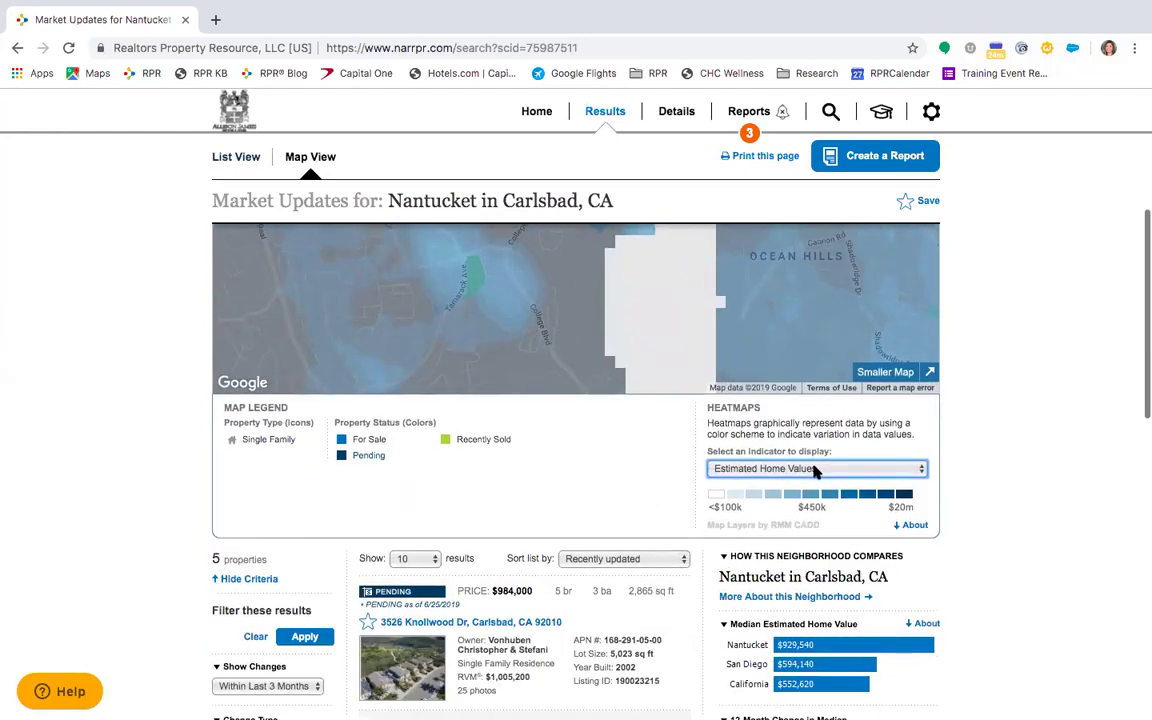
click(815, 468)
click(812, 482)
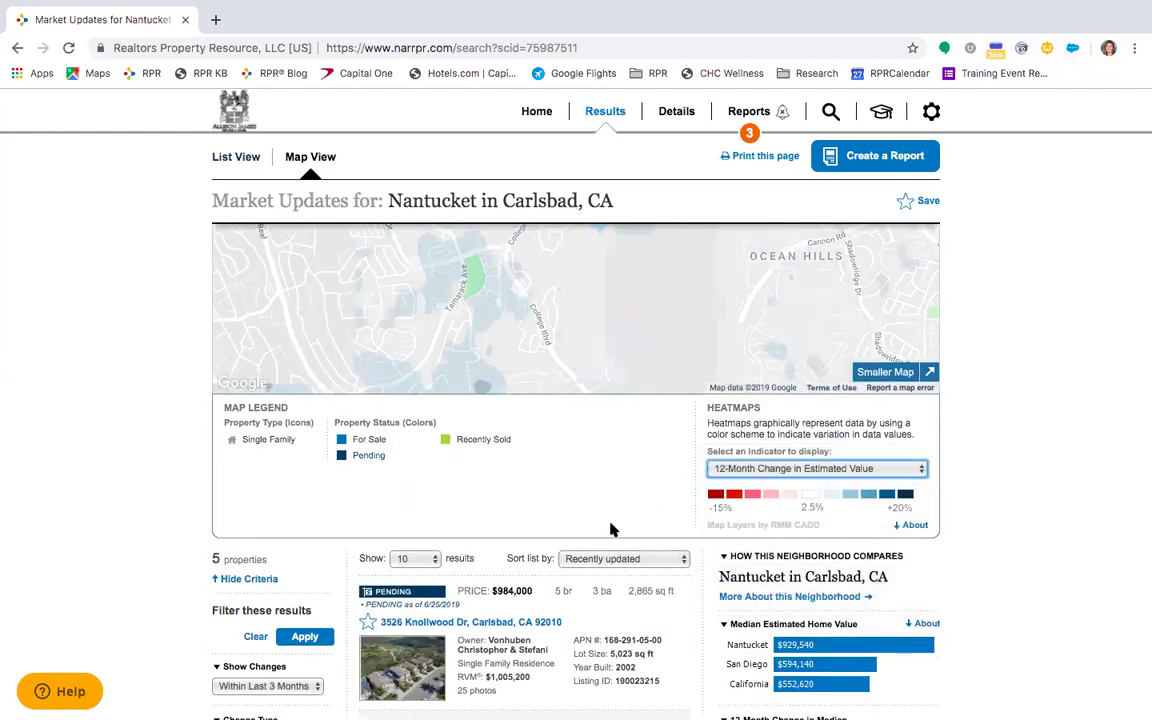
scroll(604, 505, up, 3)
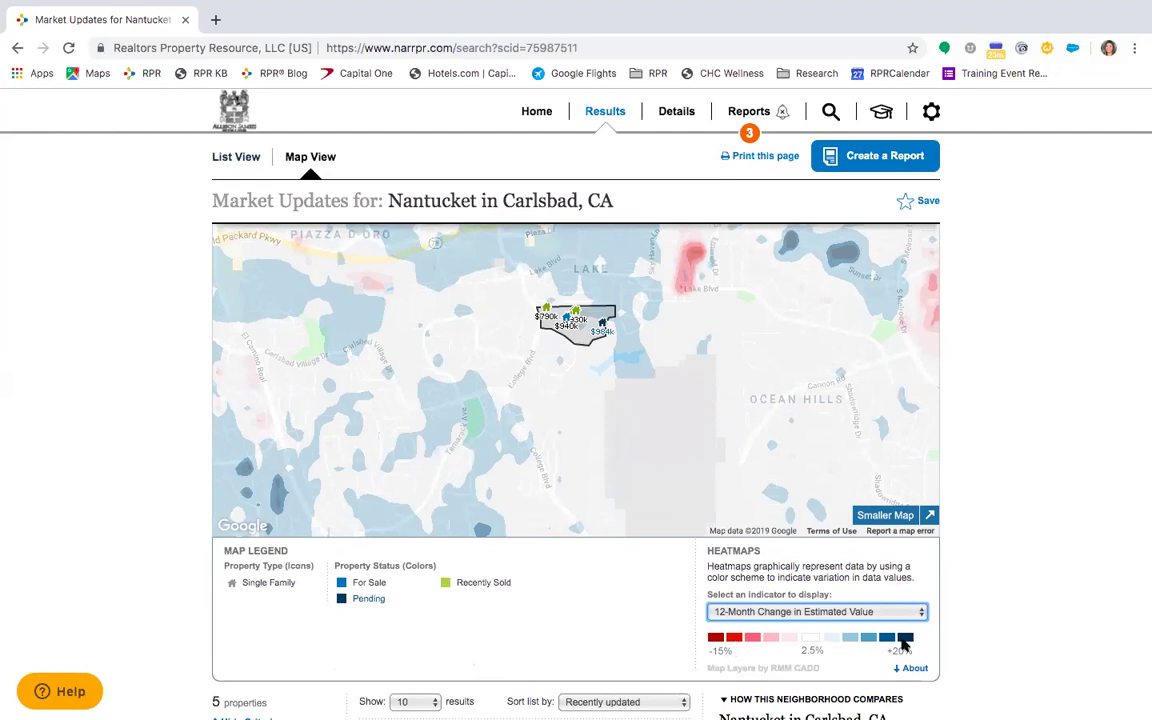
Step: Compare the Concentration of Distressed Properties and Flood Zones heatmaps around Nantucket on the map
click(818, 612)
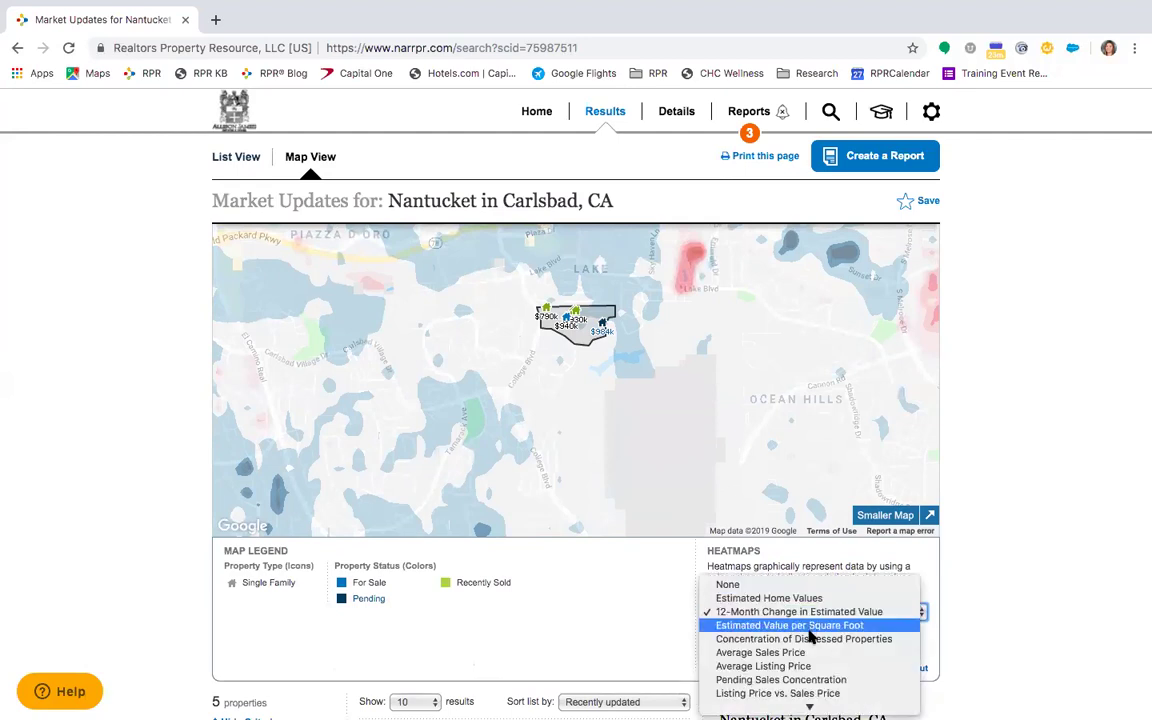
click(648, 638)
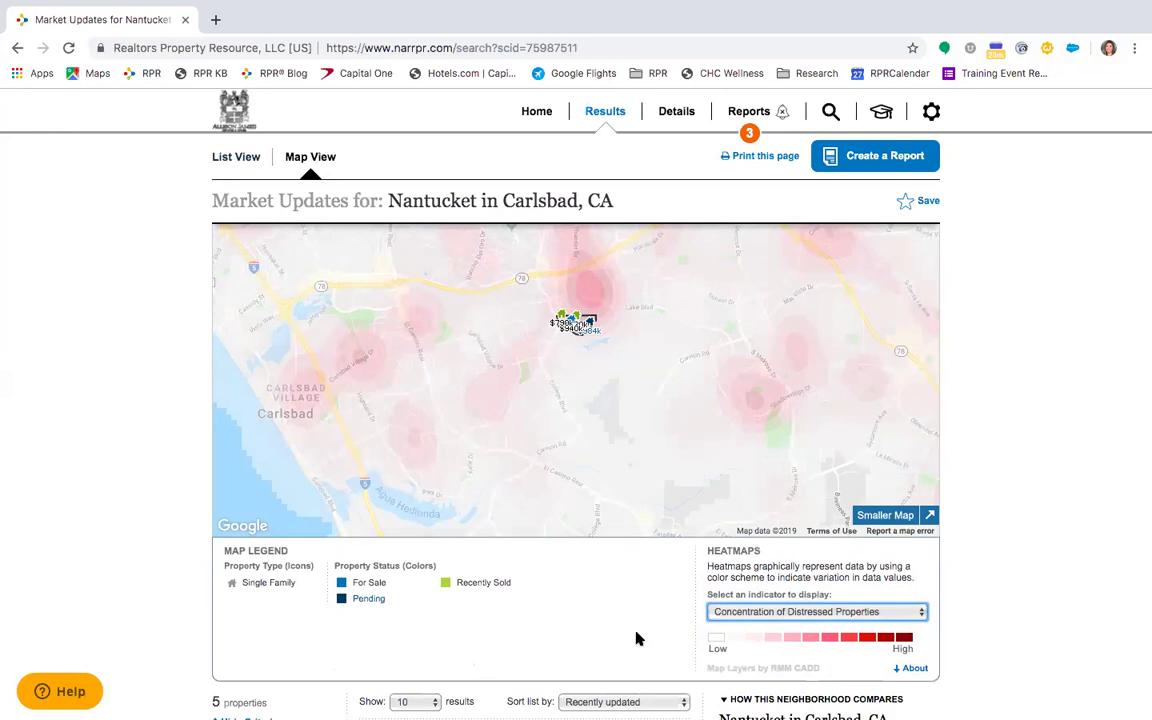
click(803, 613)
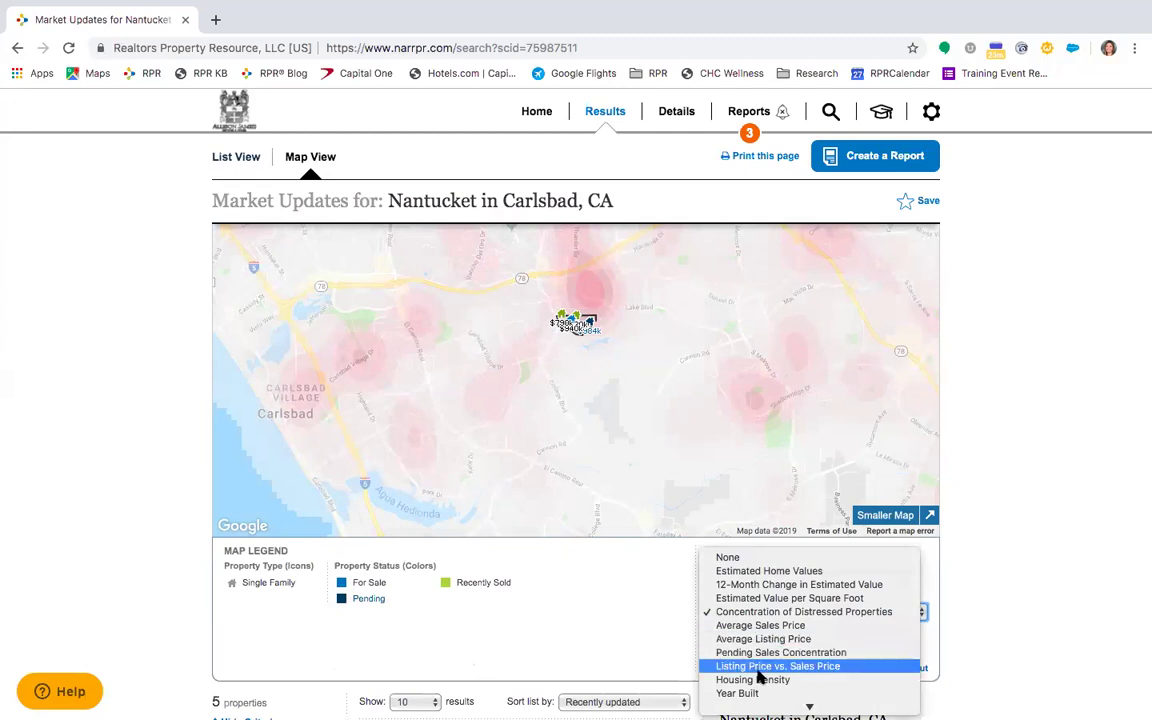
click(745, 704)
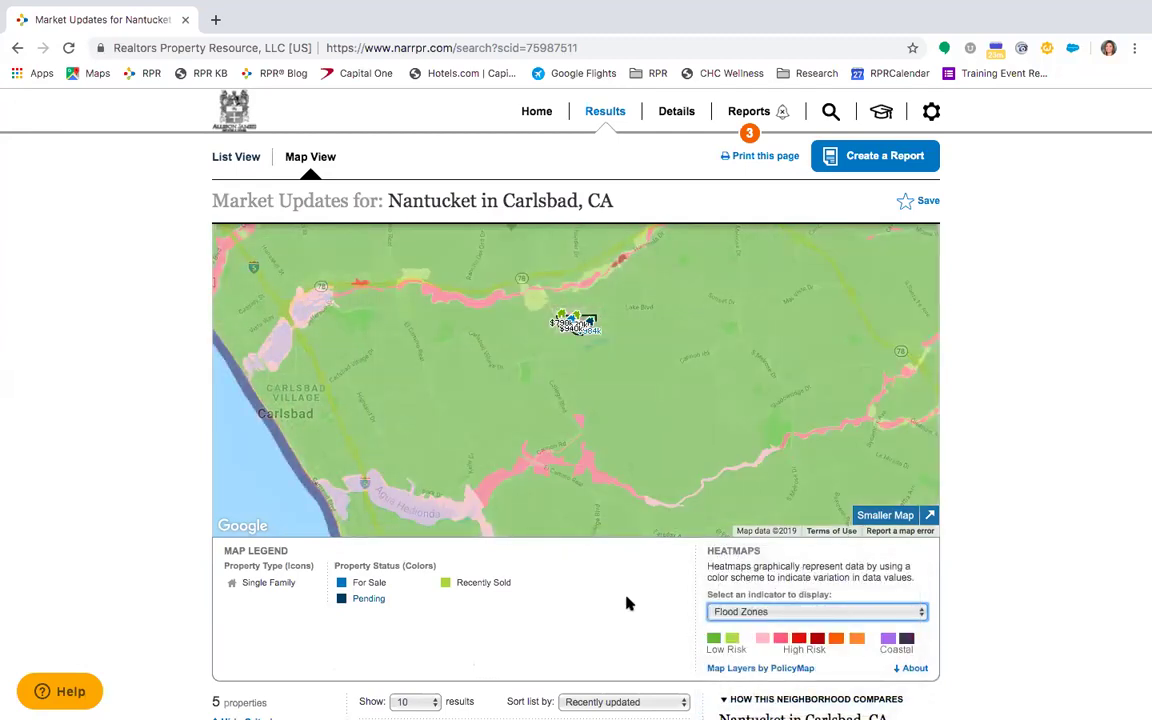
Step: Turn off the map heatmap and start a new report for Nantucket with Neighborhood Report as the type
click(846, 611)
click(769, 463)
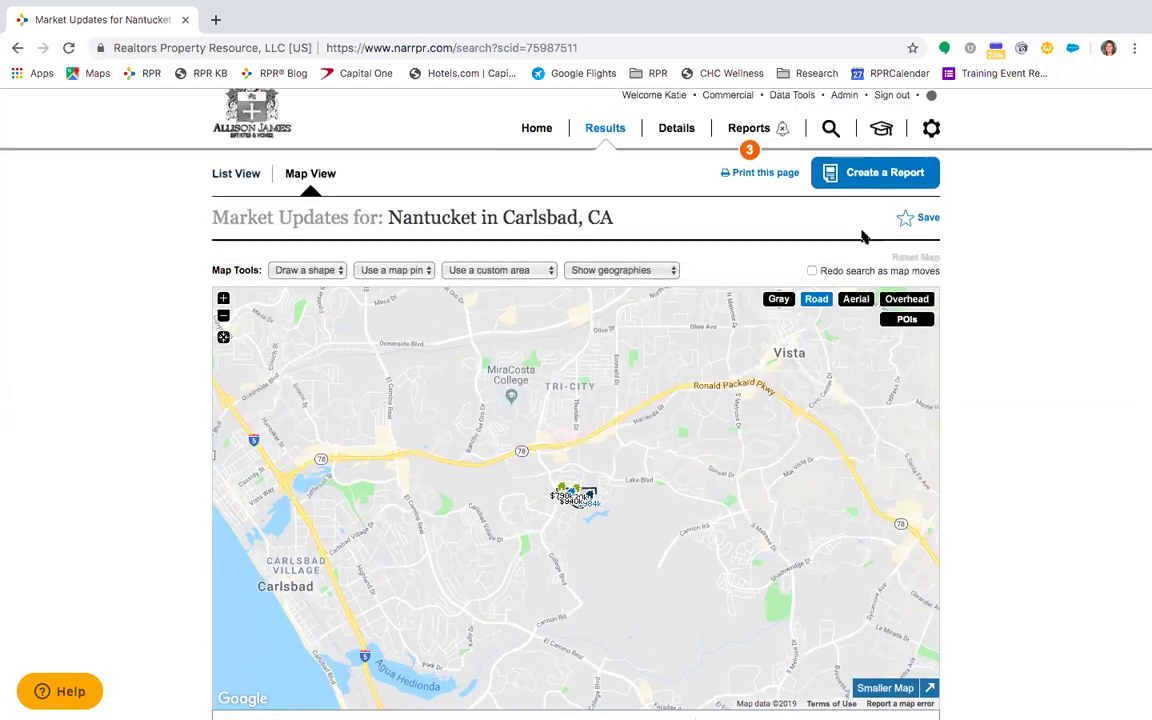
click(856, 174)
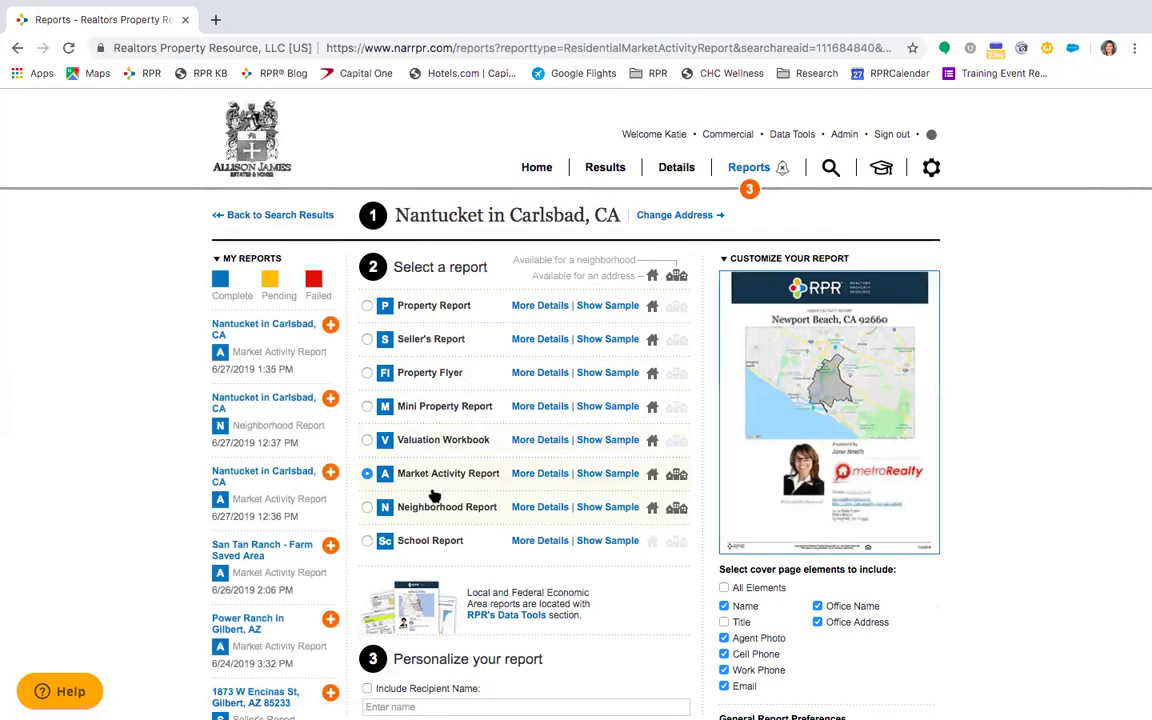
click(428, 510)
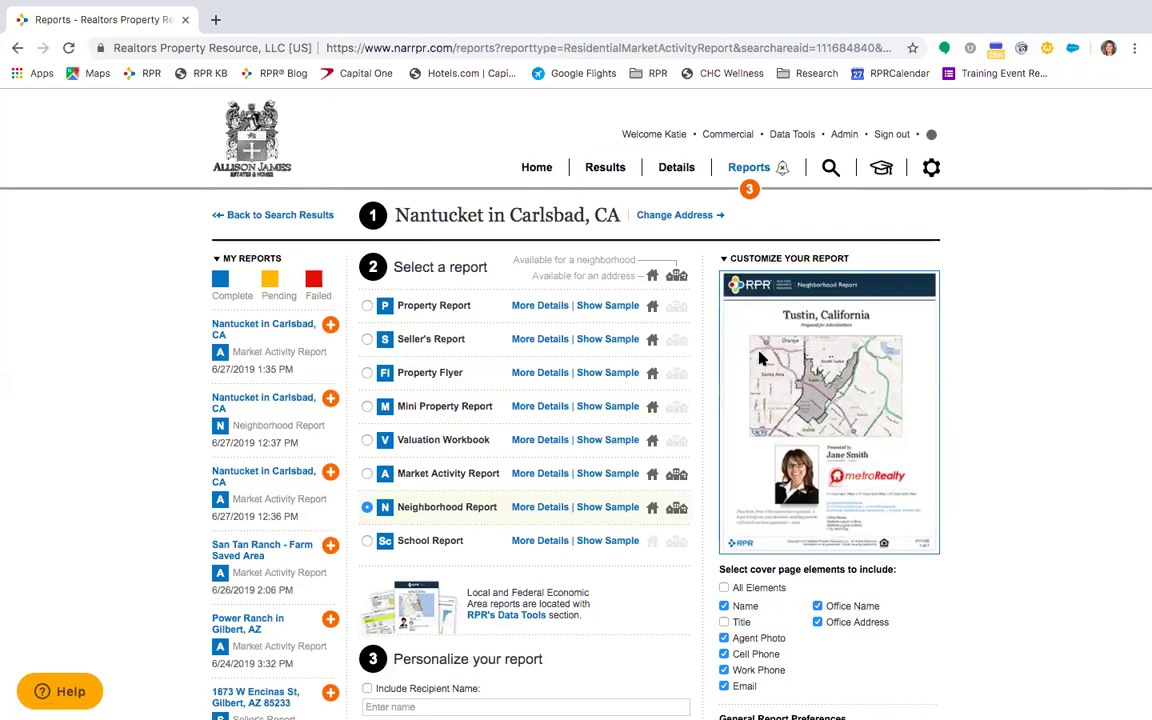
Step: Open the full agent profile from the report page and view the logo upload dialog without choosing a file
scroll(761, 364, down, 3)
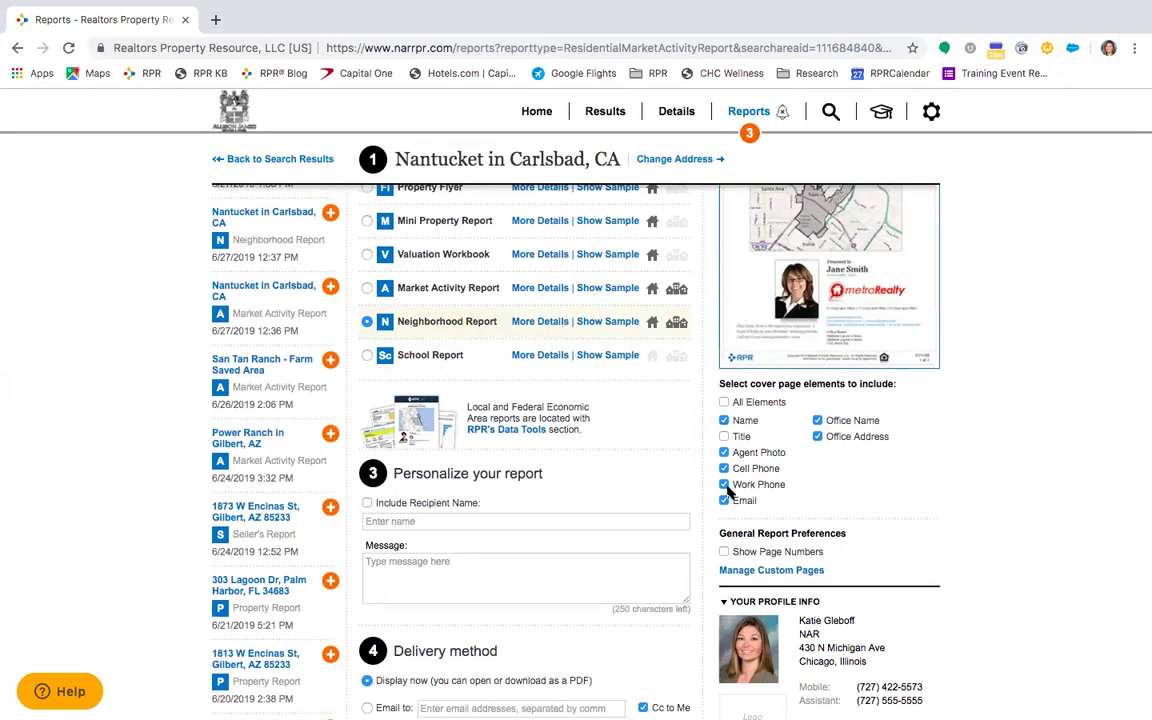
scroll(766, 507, down, 2)
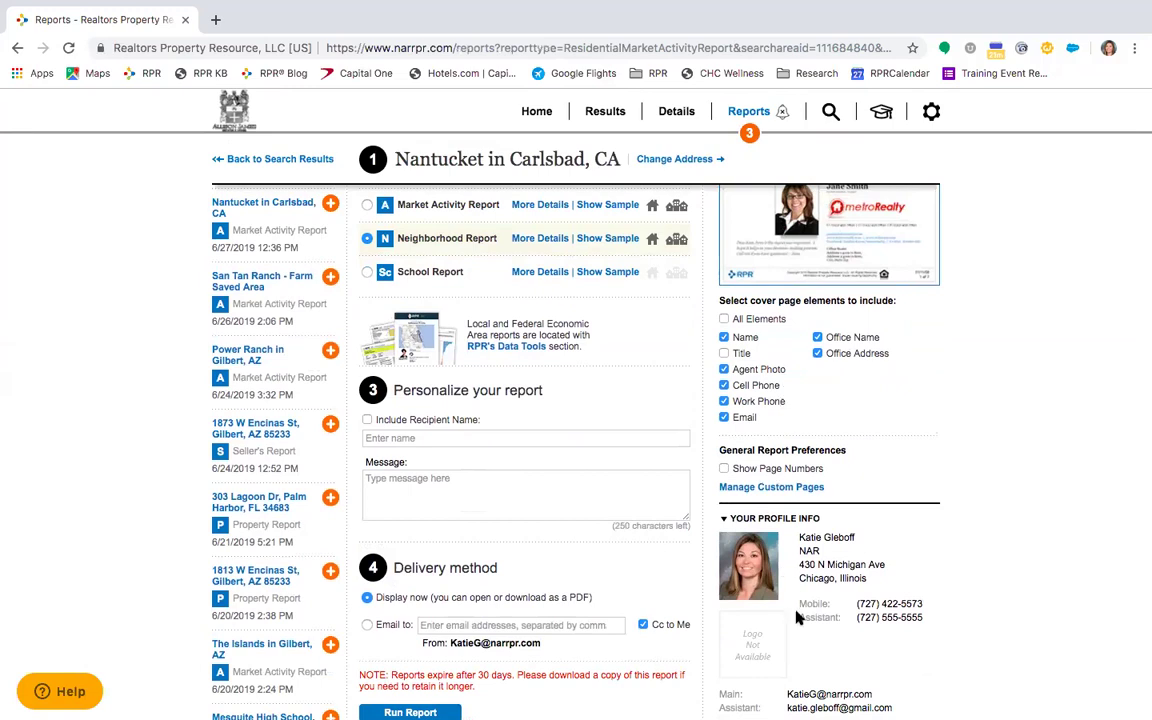
scroll(790, 480, down, 4)
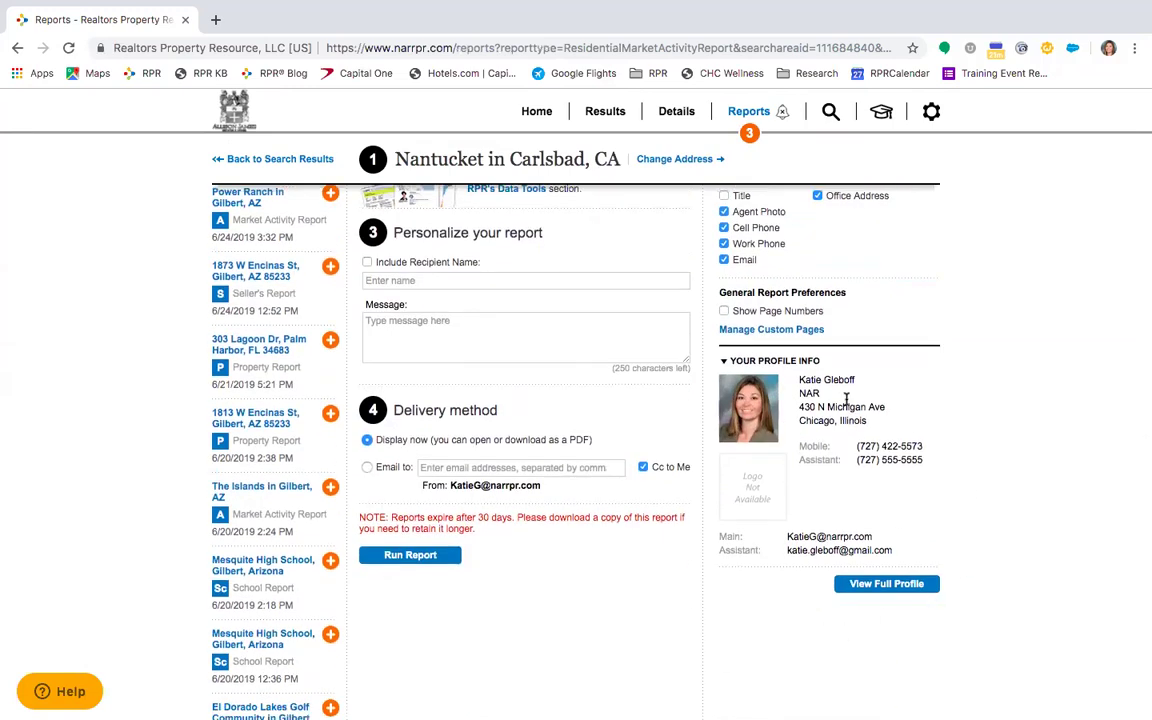
click(905, 587)
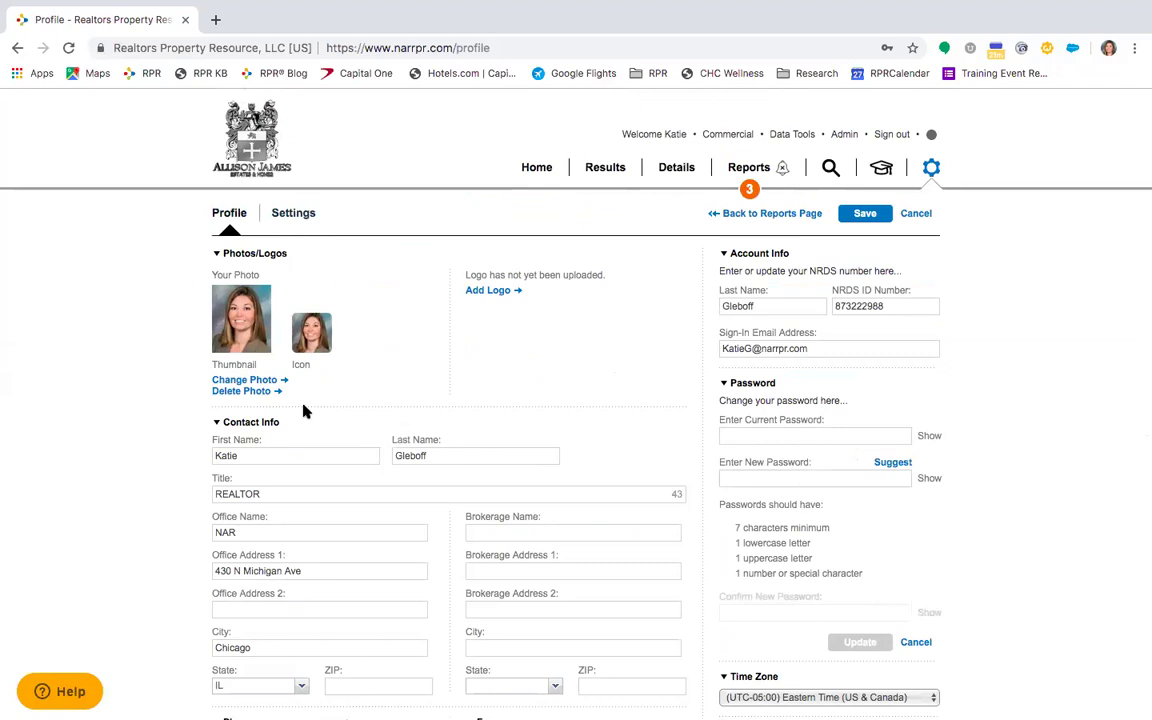
click(492, 290)
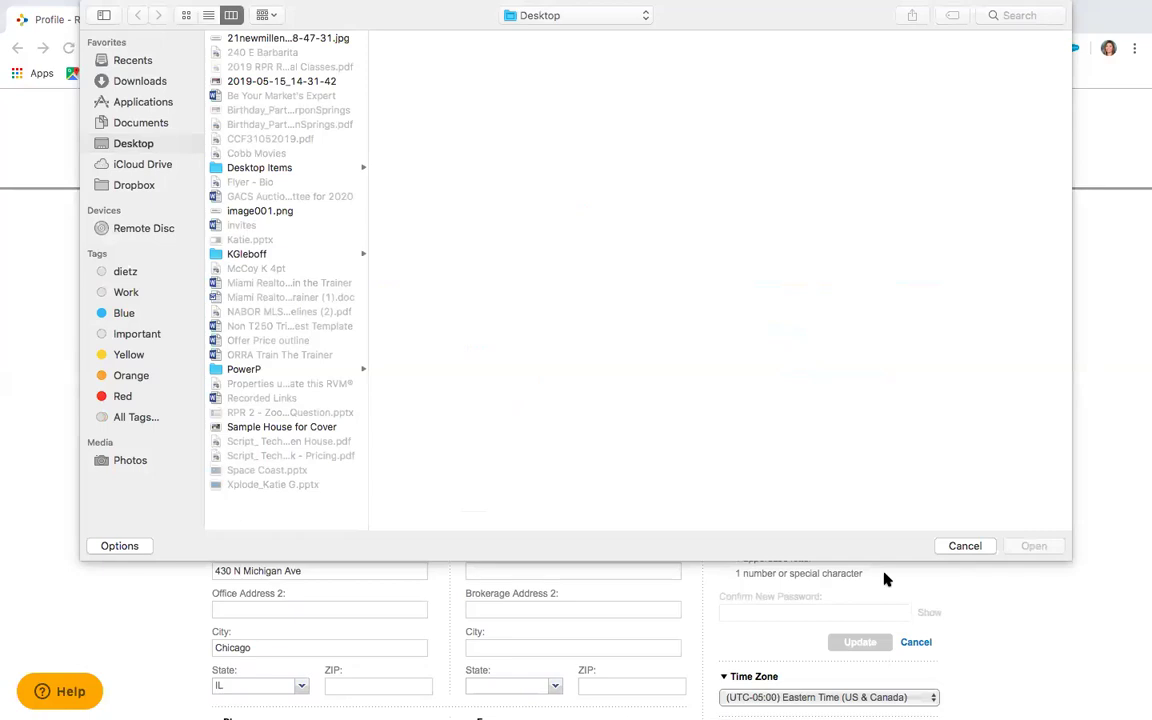
click(962, 546)
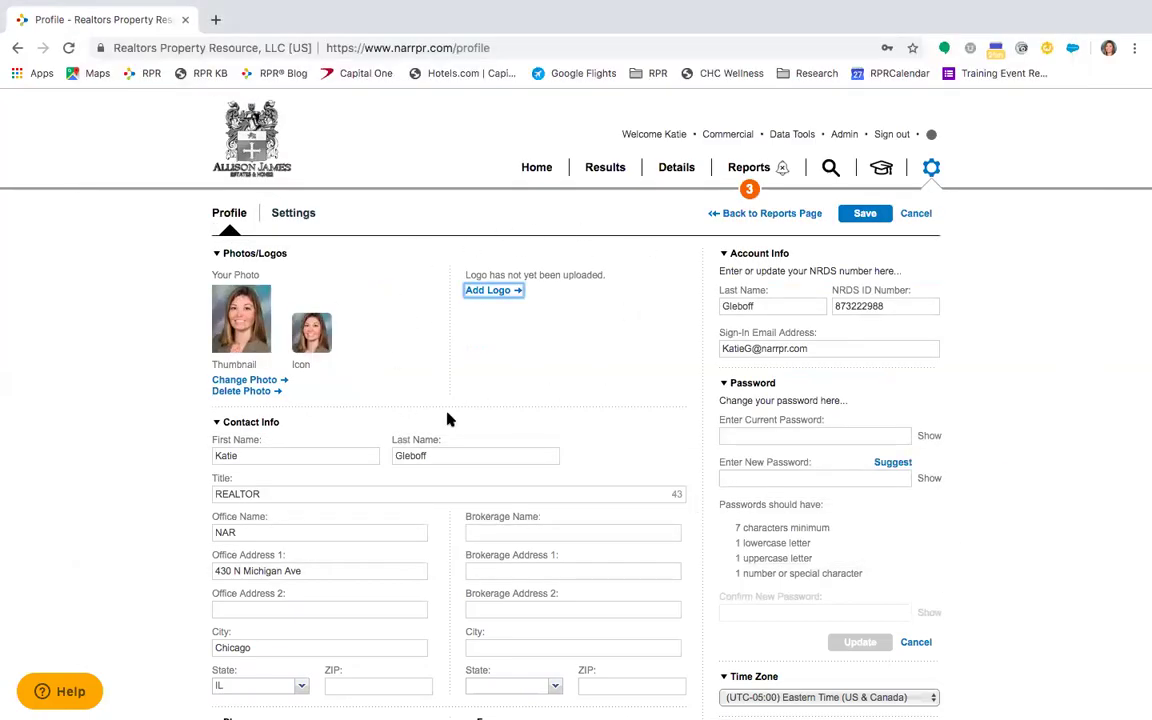
Step: Review the profile's contact, phone type, MLS and license sections, save the profile and return to the reports page
scroll(541, 300, down, 3)
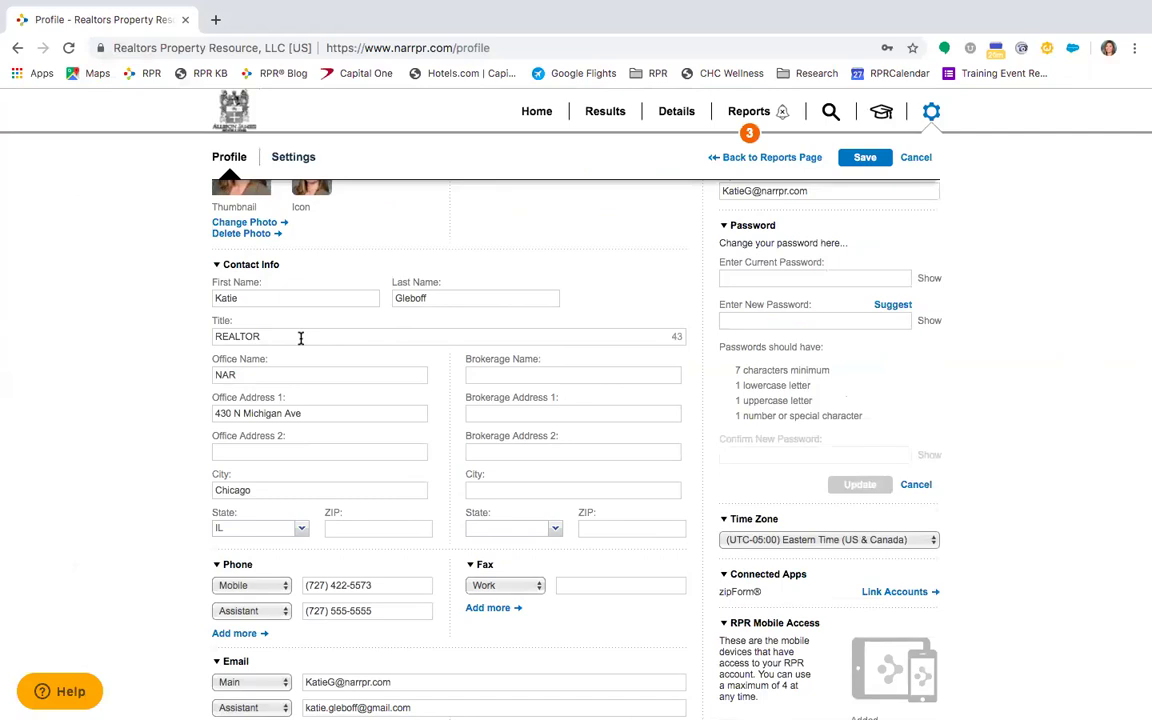
scroll(262, 532, down, 5)
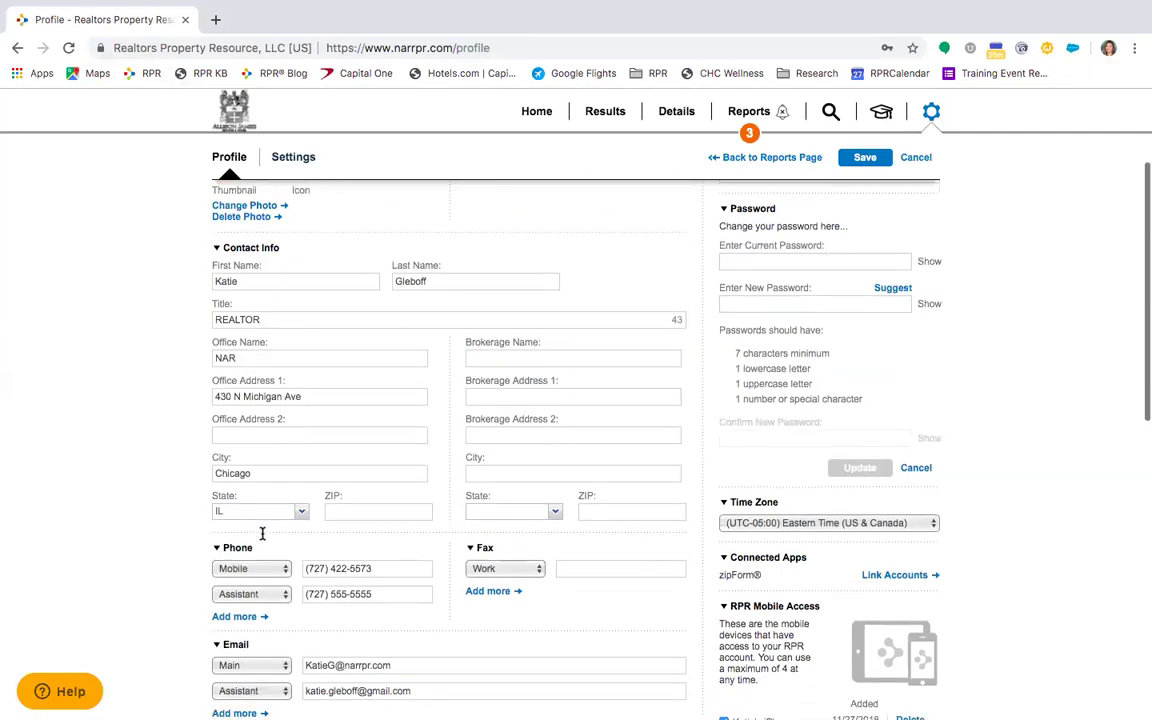
click(253, 345)
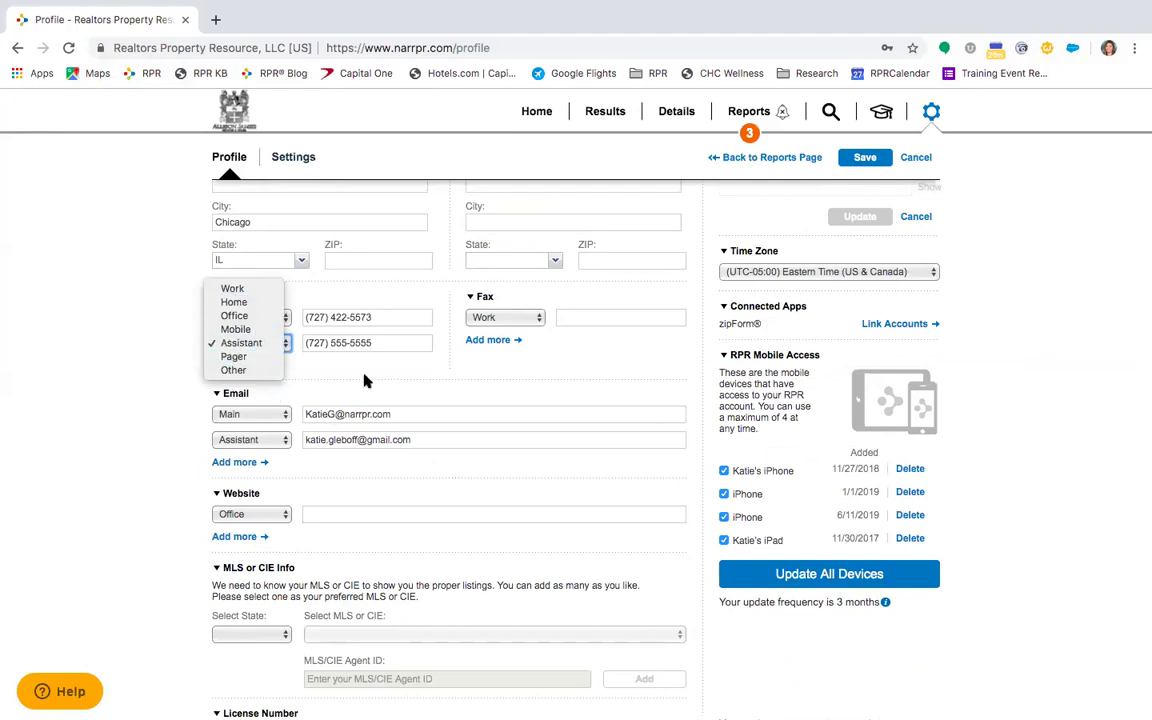
scroll(364, 380, up, 1)
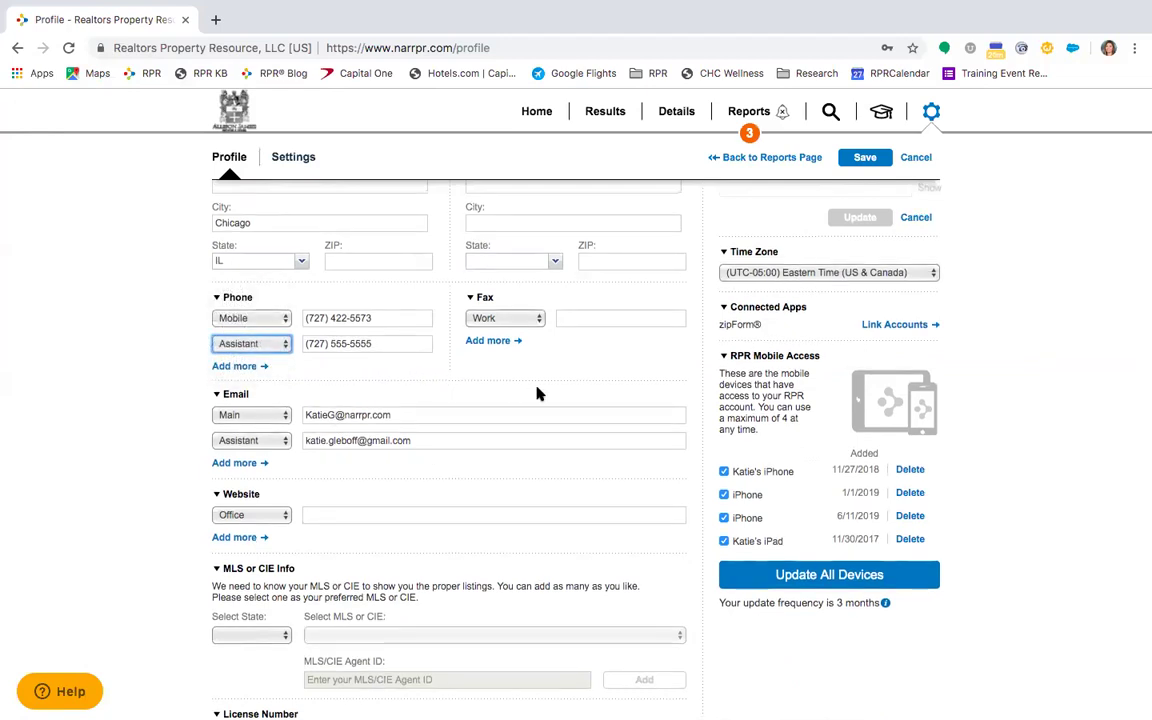
scroll(222, 481, down, 5)
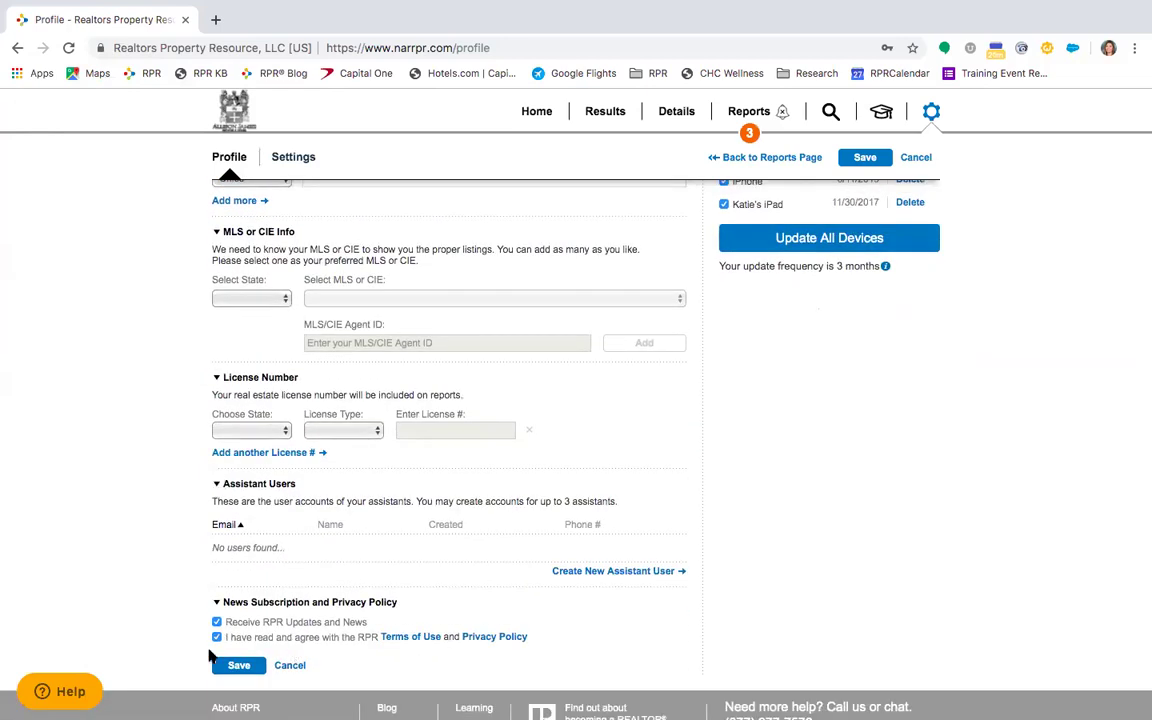
click(245, 666)
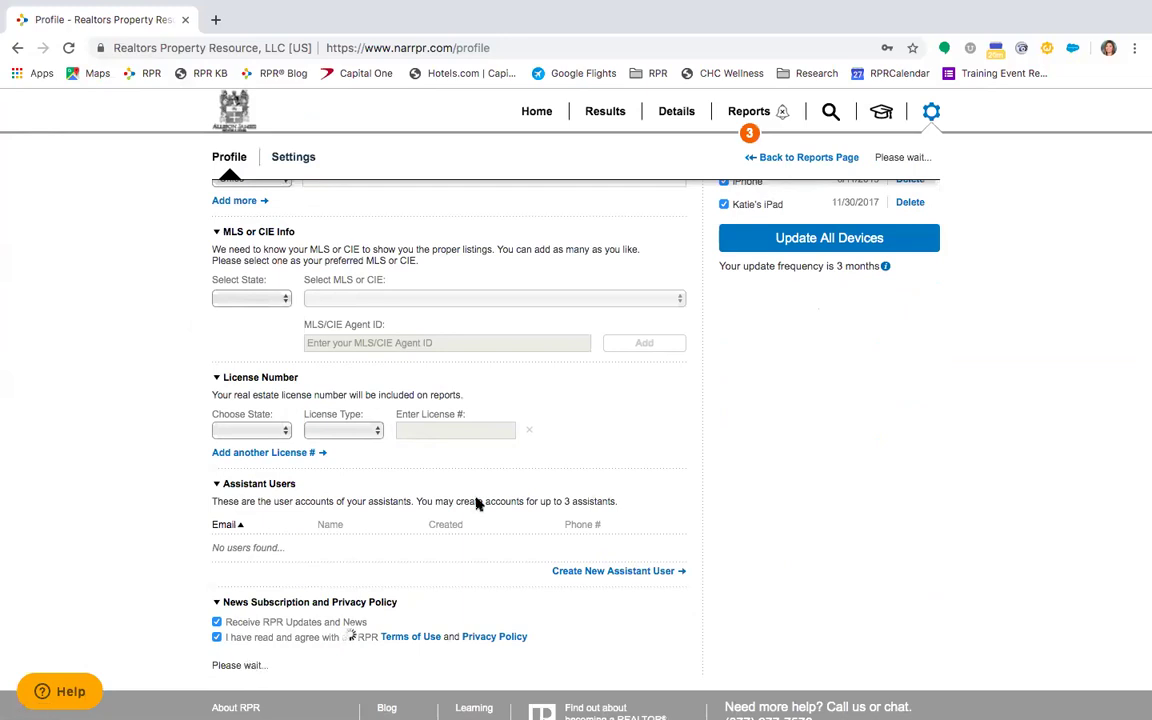
click(772, 158)
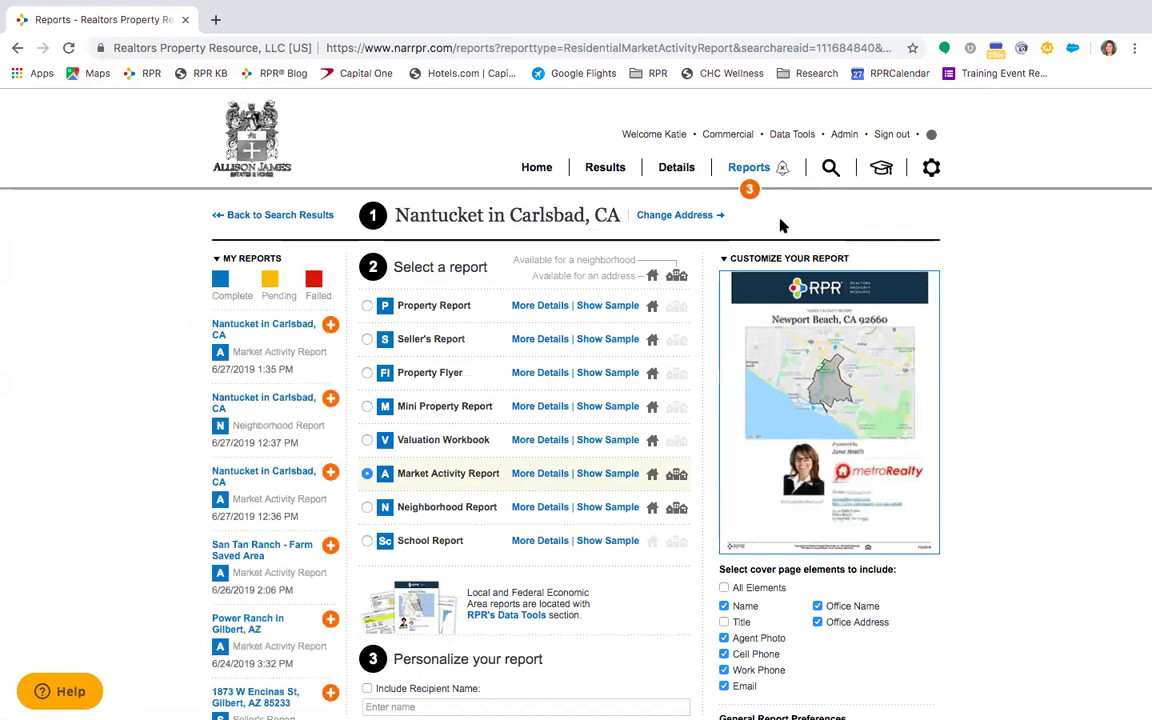
Step: Include all cover page elements on the Market Activity Report and review the remaining report options
scroll(729, 530, down, 3)
click(724, 475)
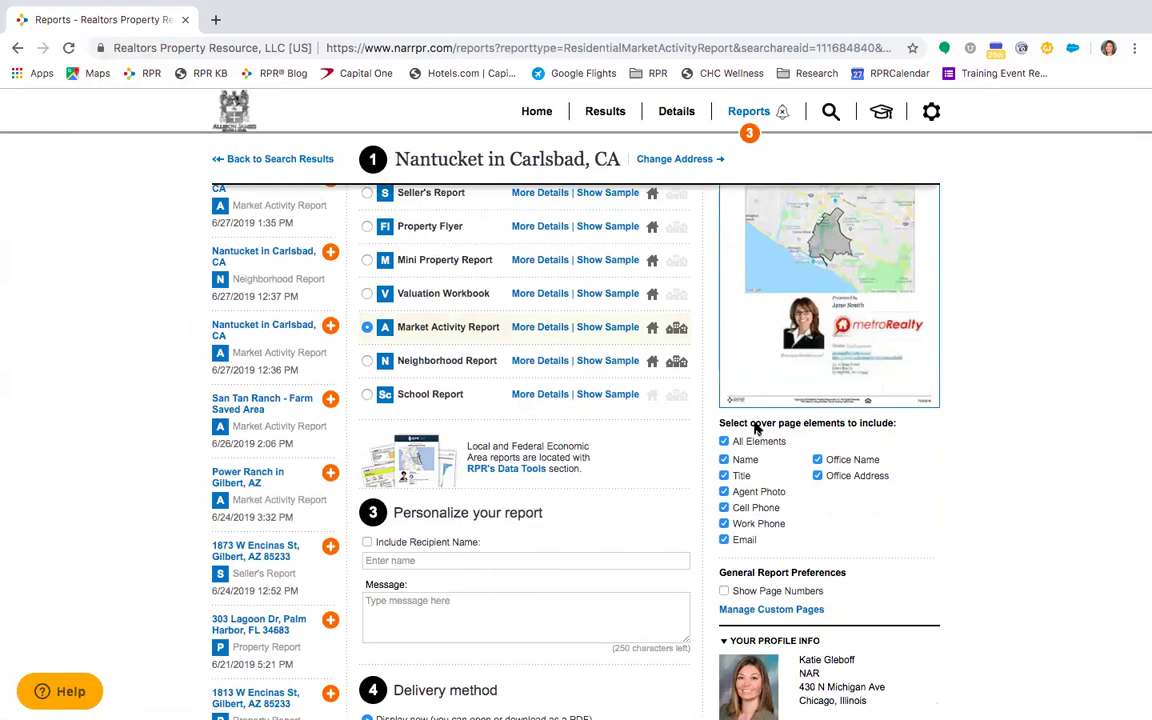
scroll(756, 432, down, 3)
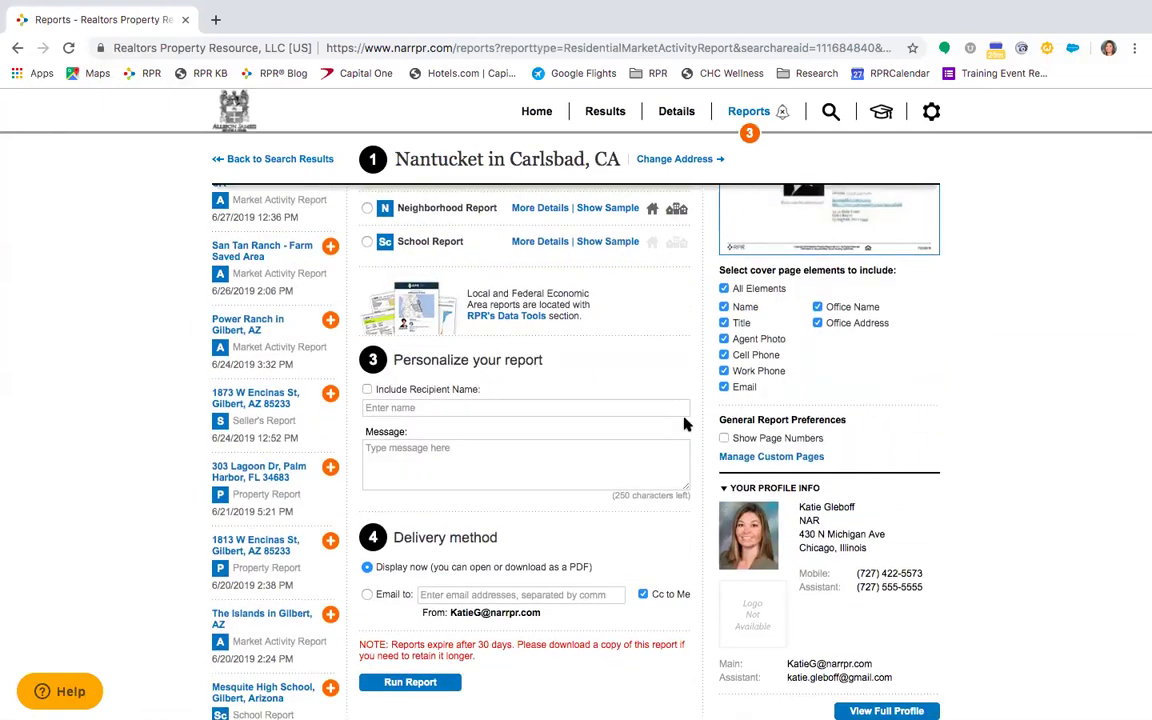
Step: Open the custom report pages manager and upload the Flyer - Bio PDF from the Desktop as a custom page
ctrl+scroll(786, 470, up, 5)
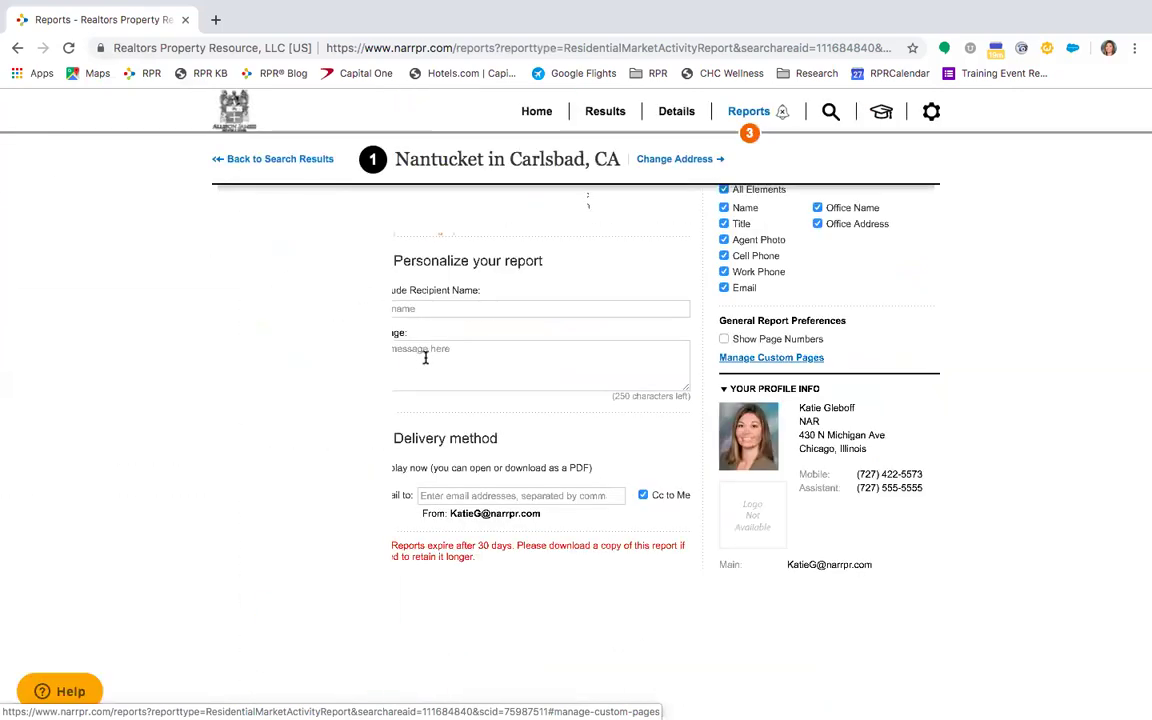
click(421, 362)
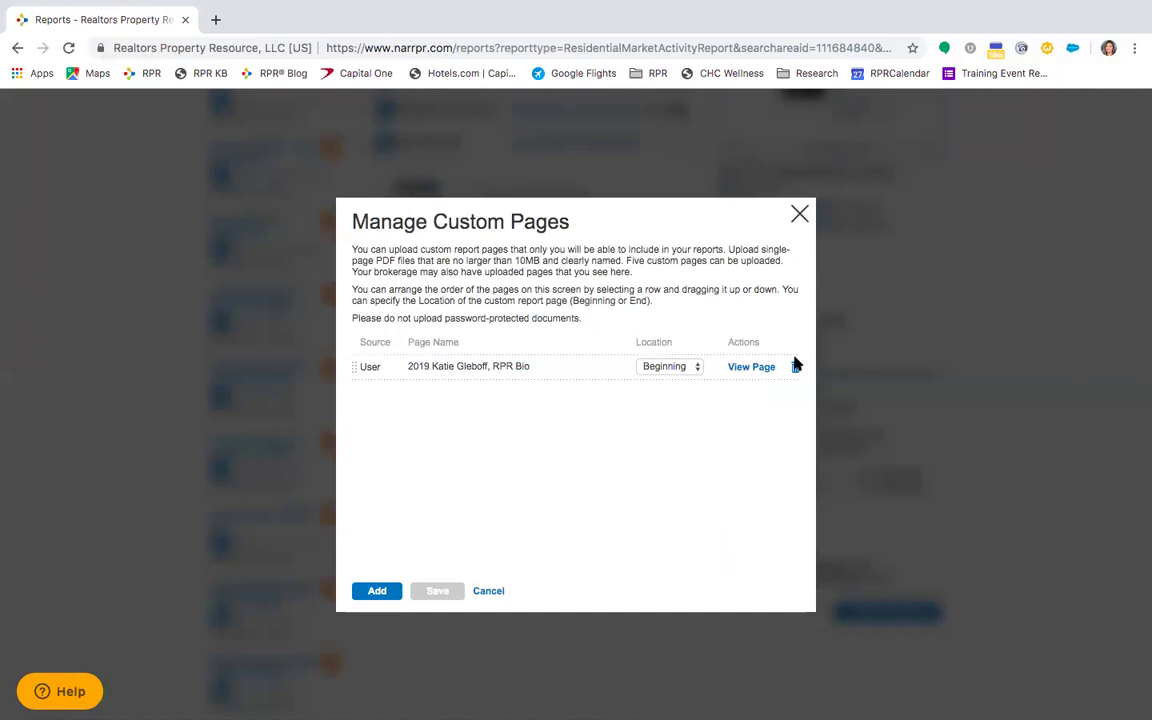
click(370, 592)
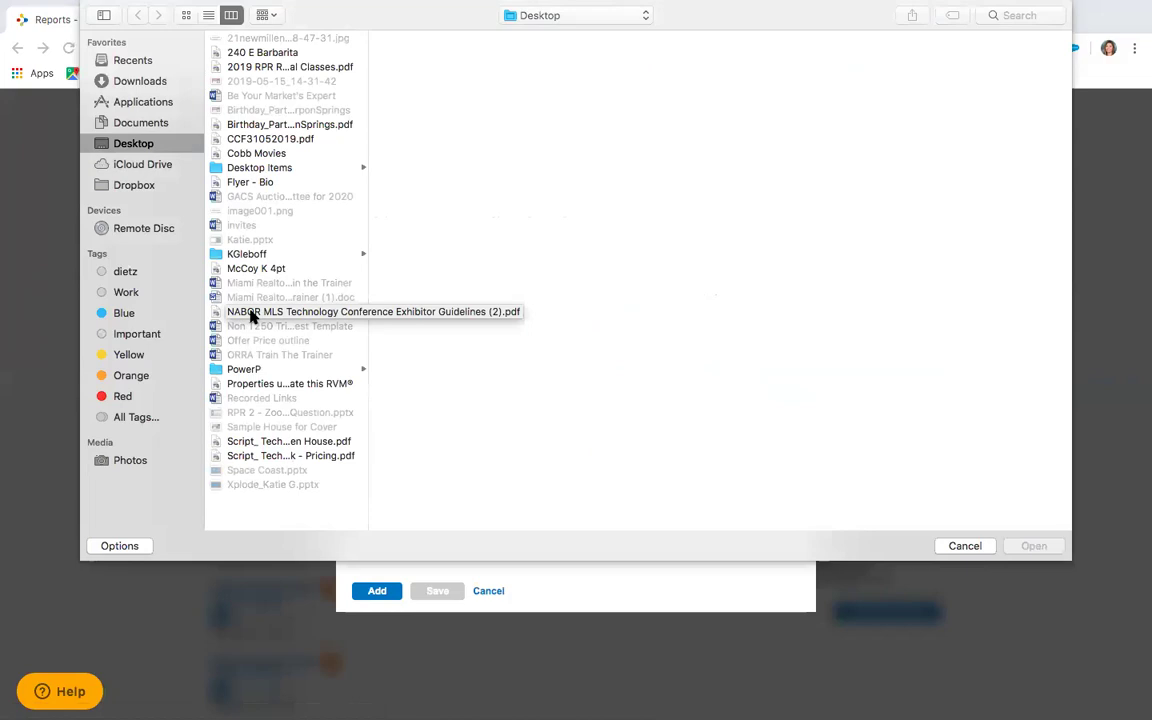
click(268, 386)
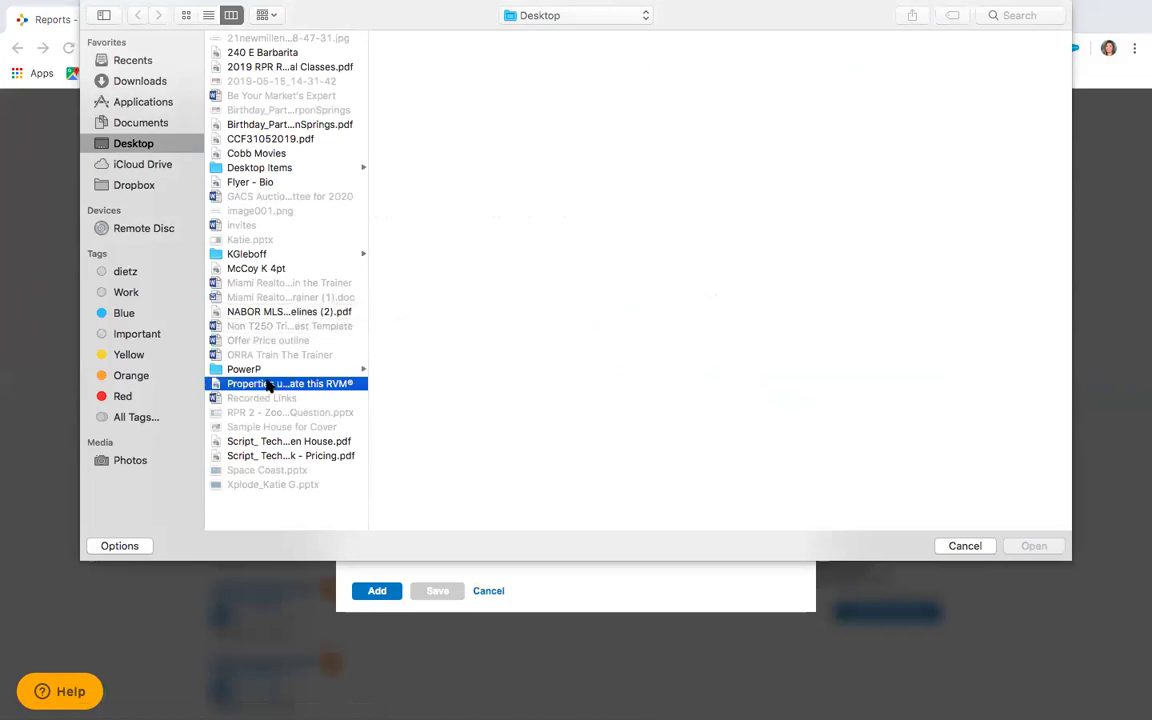
click(268, 183)
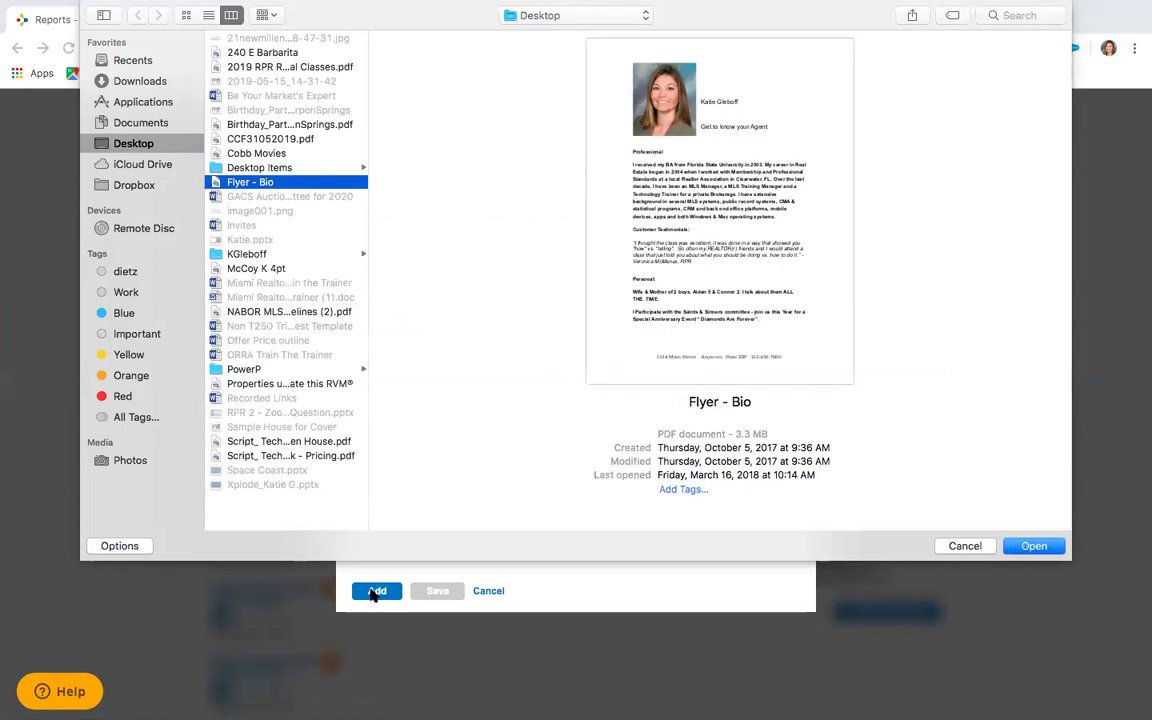
click(1034, 546)
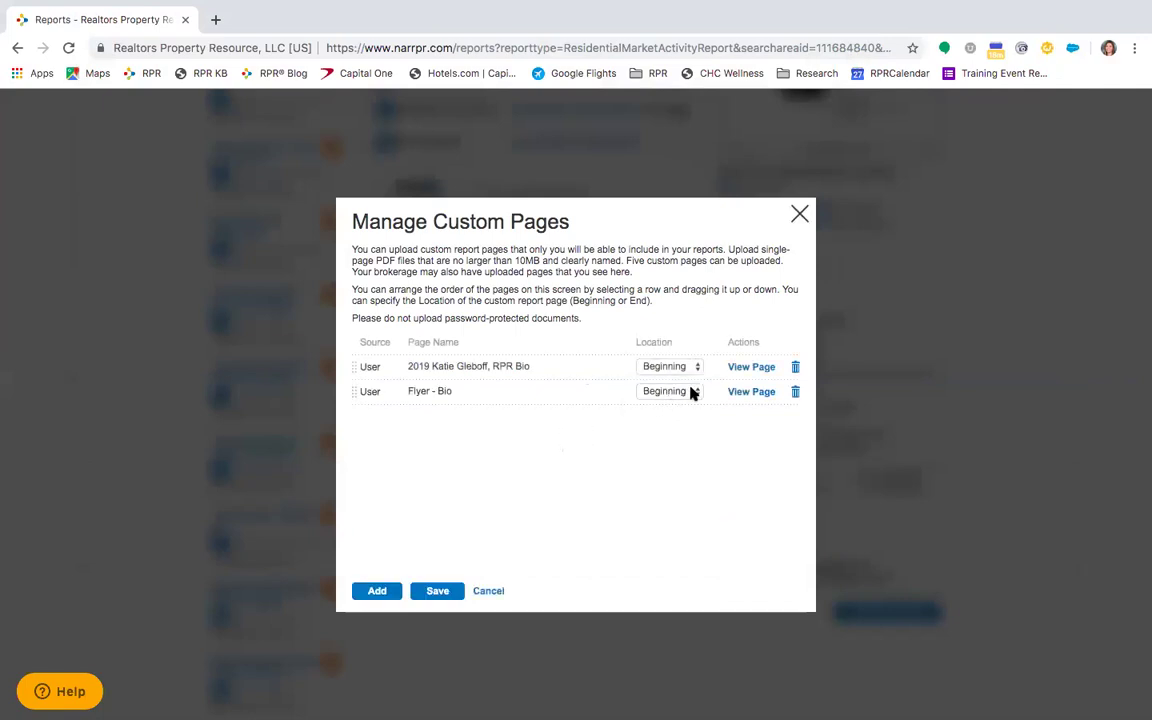
Step: Set the Flyer - Bio page's location to End, delete that page and save the custom pages
click(690, 392)
click(684, 407)
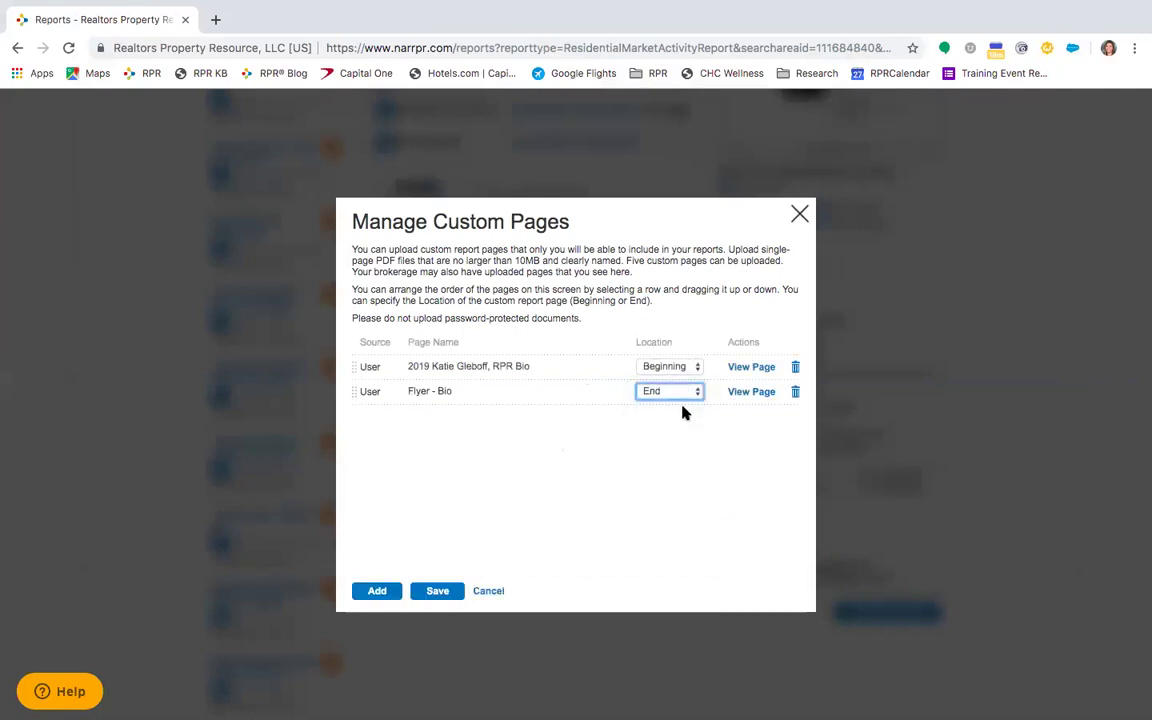
click(795, 394)
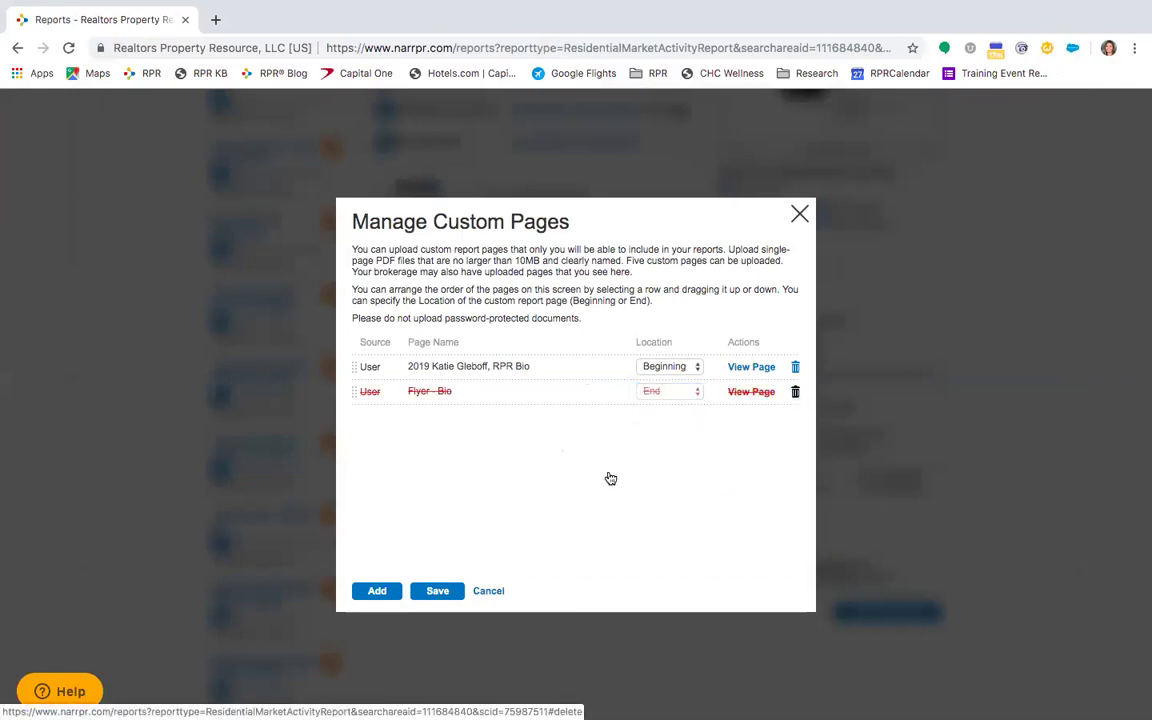
click(445, 591)
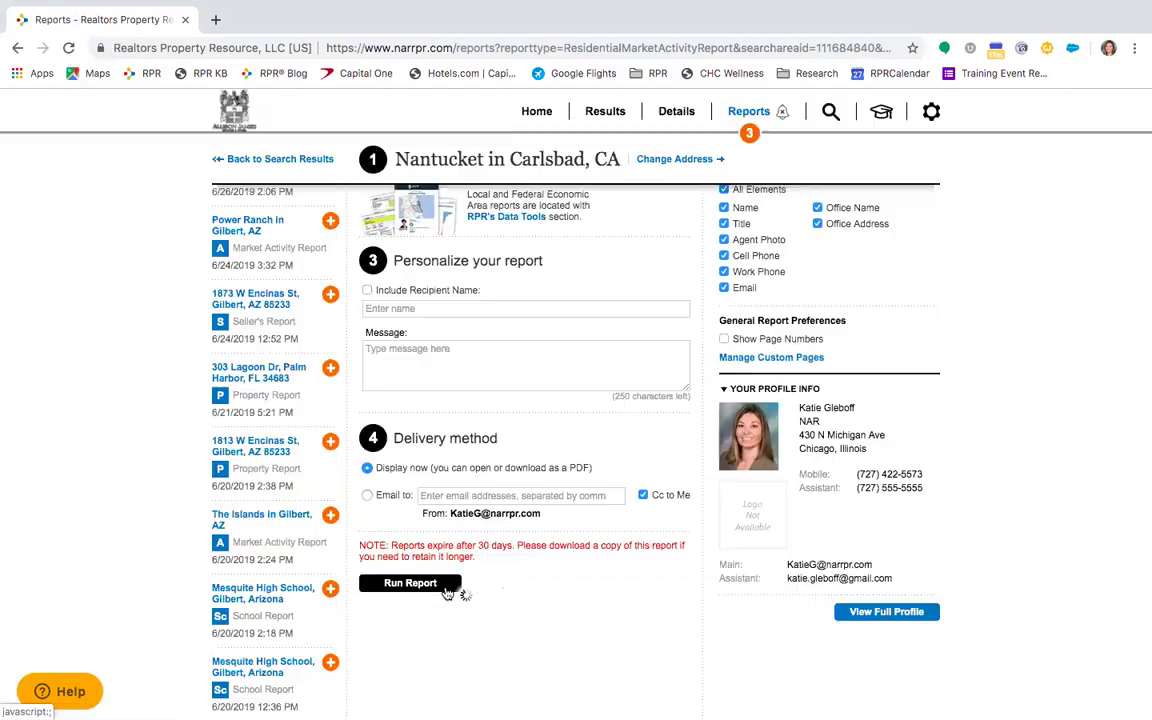
Step: Choose the Neighborhood Report and expand its details to review the custom pages, report elements and sales data sources
scroll(447, 592, up, 5)
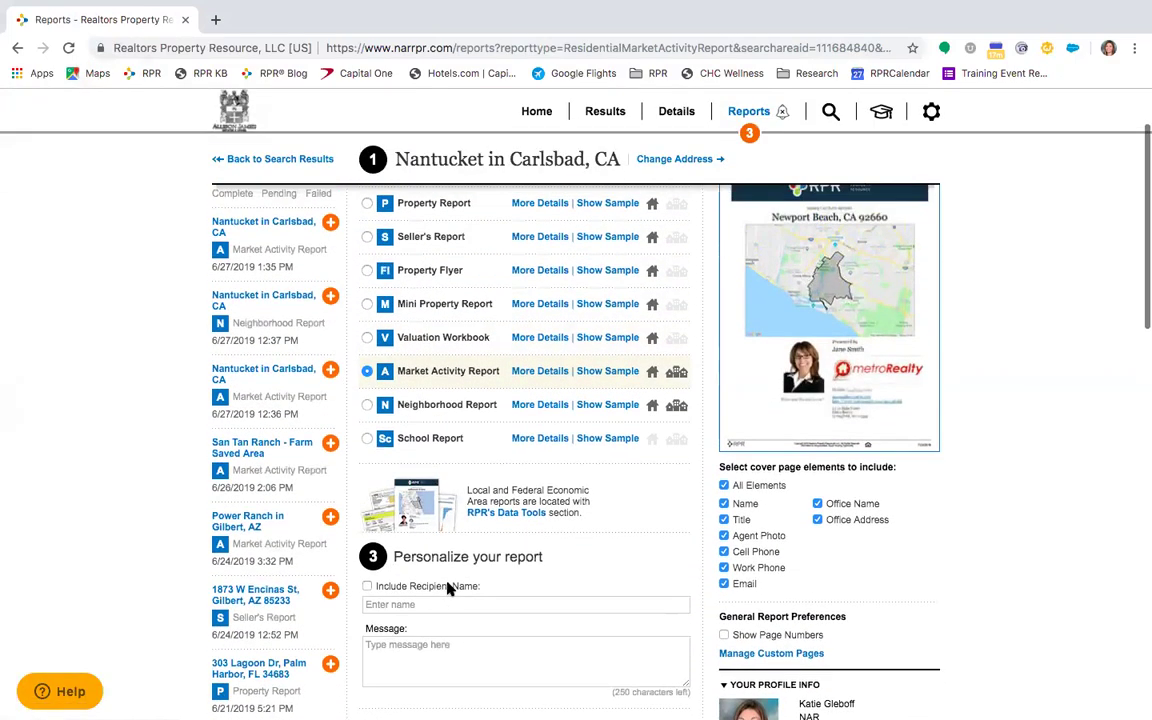
click(437, 438)
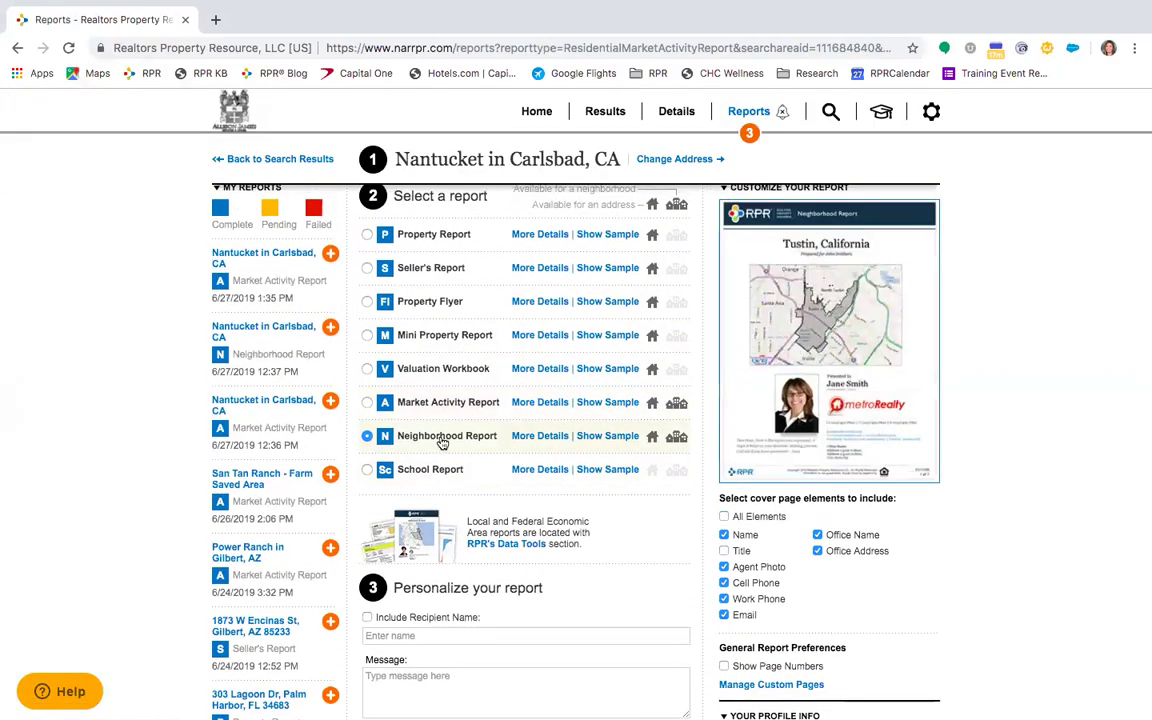
click(554, 440)
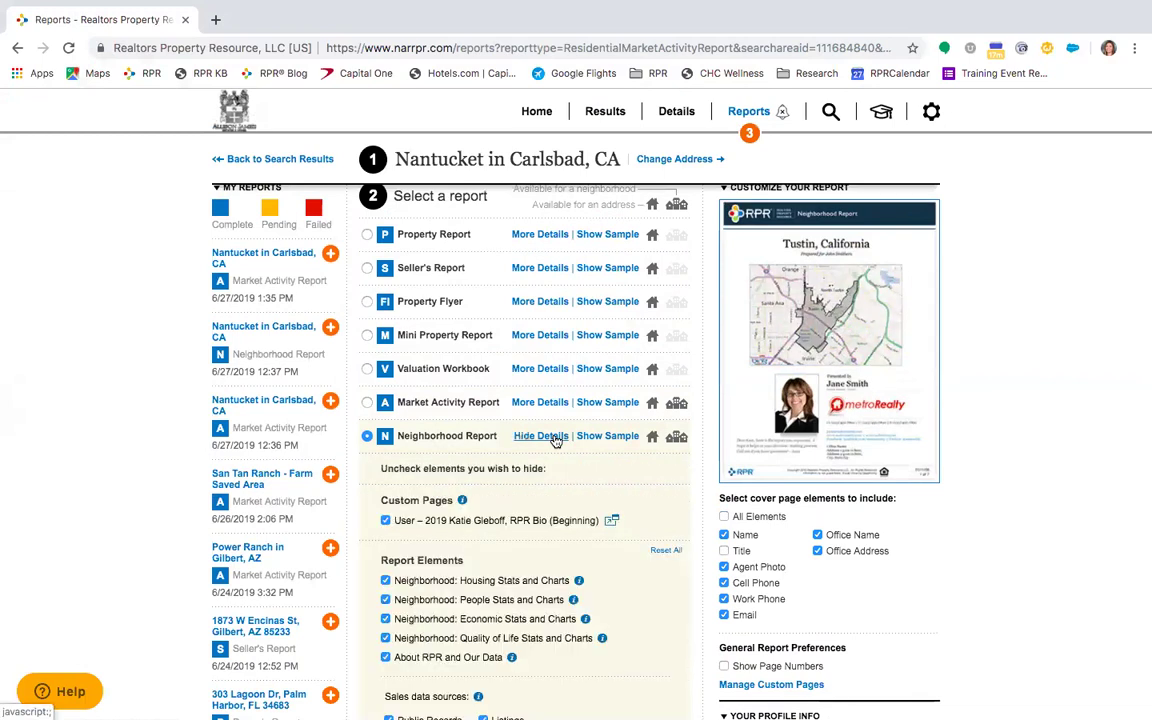
scroll(504, 553, down, 3)
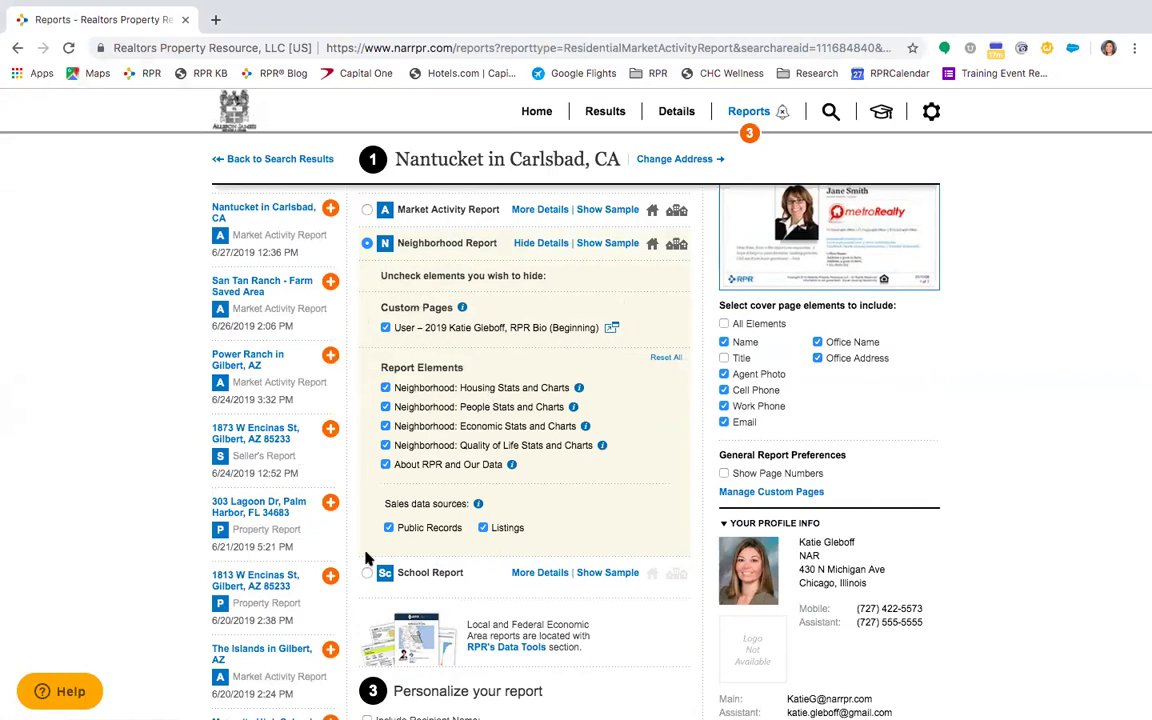
Step: Review the Neighborhood Report's included elements, personalization fields and delivery method options
scroll(466, 574, up, 1)
scroll(465, 572, up, 2)
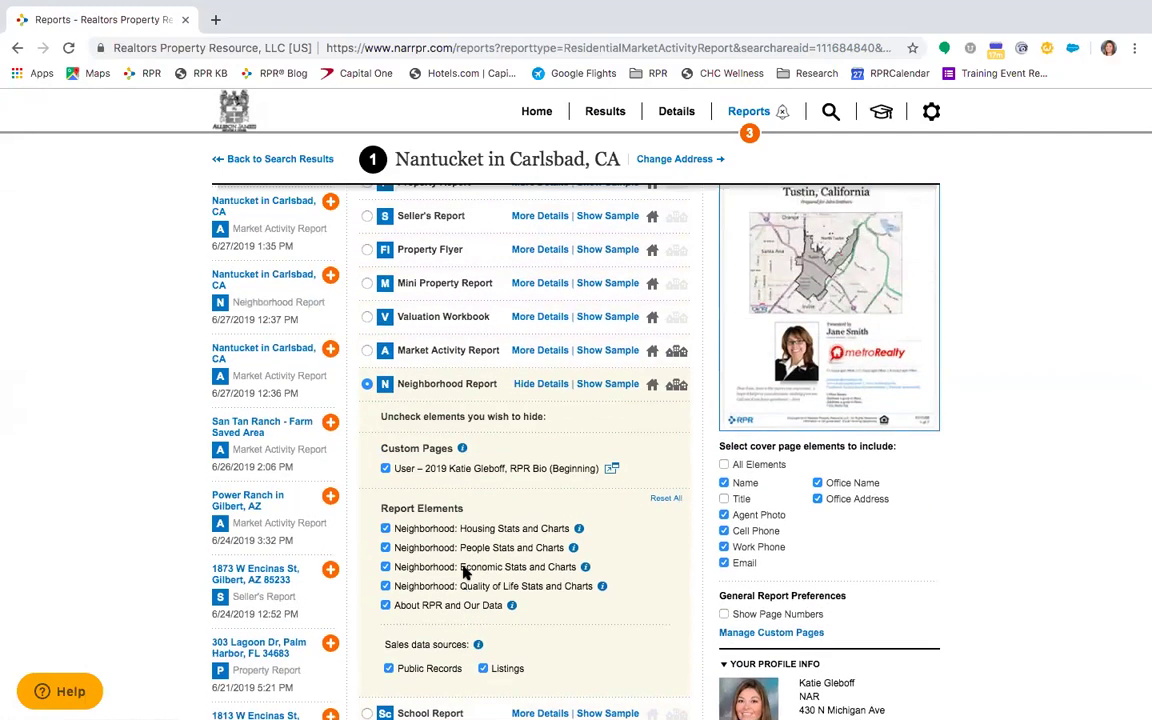
scroll(463, 590, down, 5)
scroll(463, 595, down, 5)
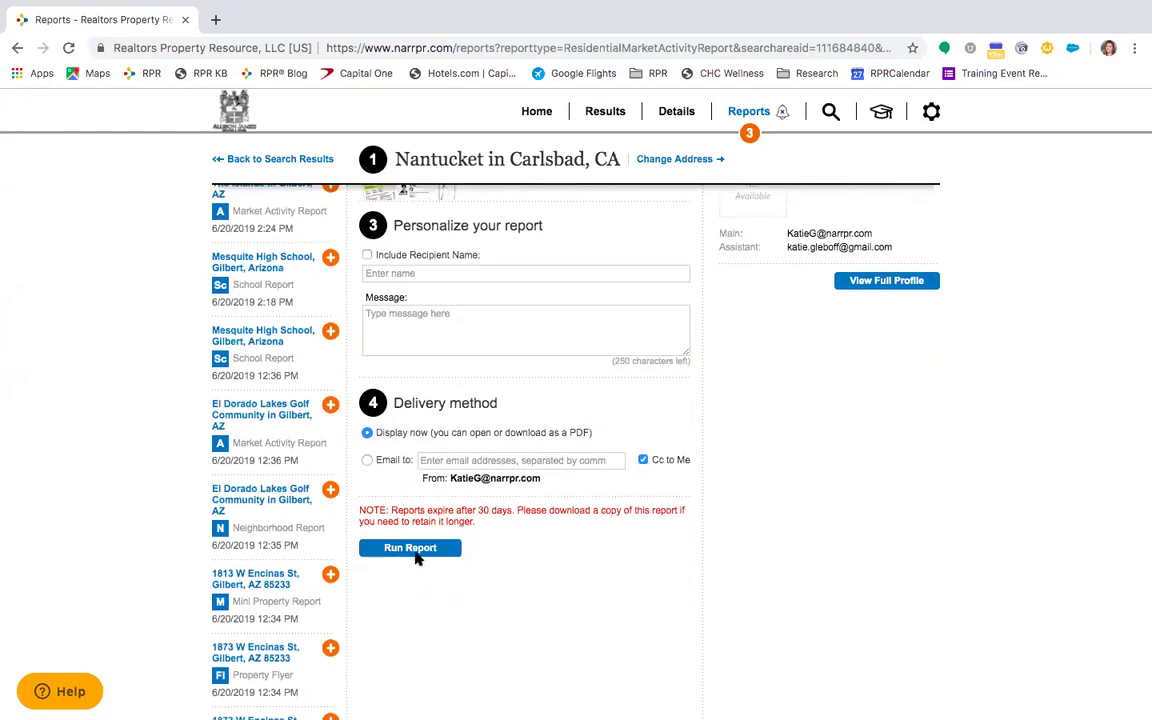
scroll(415, 556, up, 1)
scroll(415, 556, up, 8)
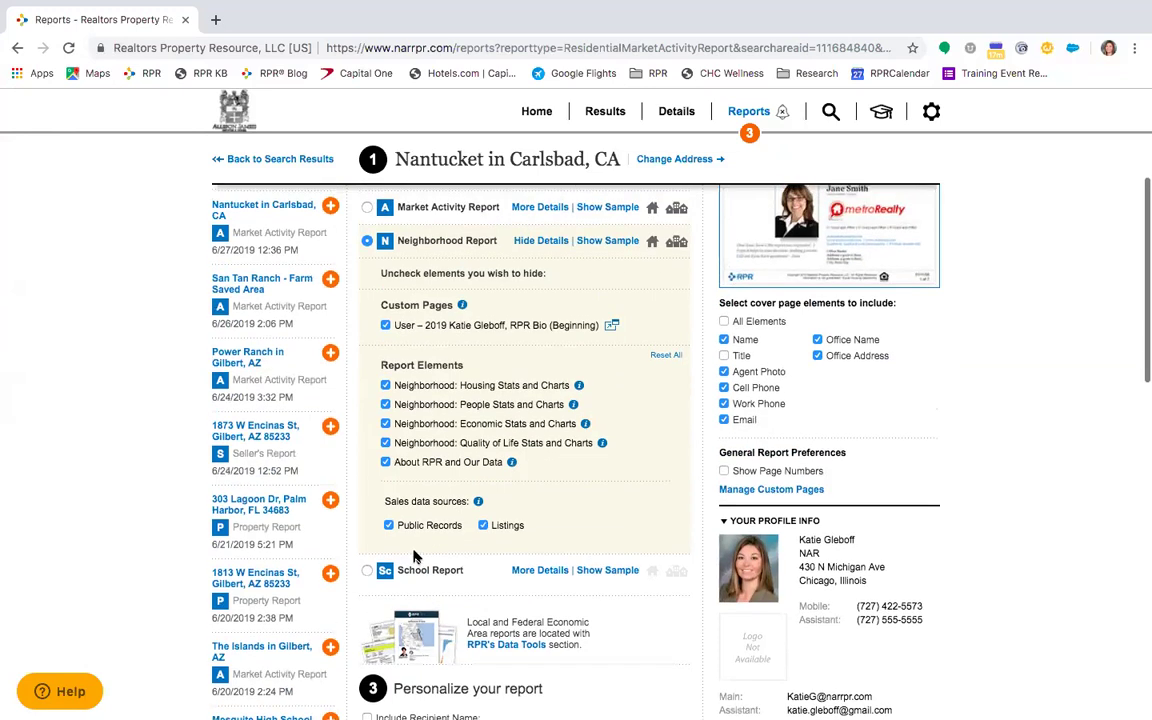
scroll(213, 322, up, 2)
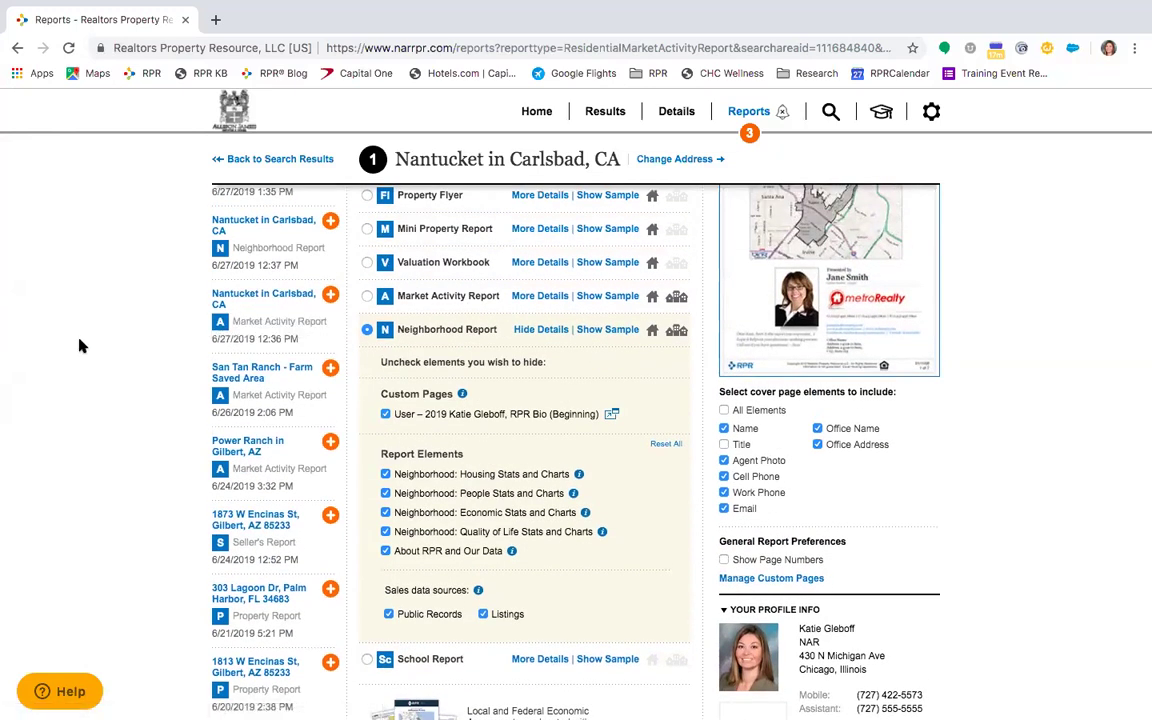
Step: Open the previously generated Nantucket in Carlsbad, CA Neighborhood Report and examine its cover page, housing stats and price and volume charts
click(277, 222)
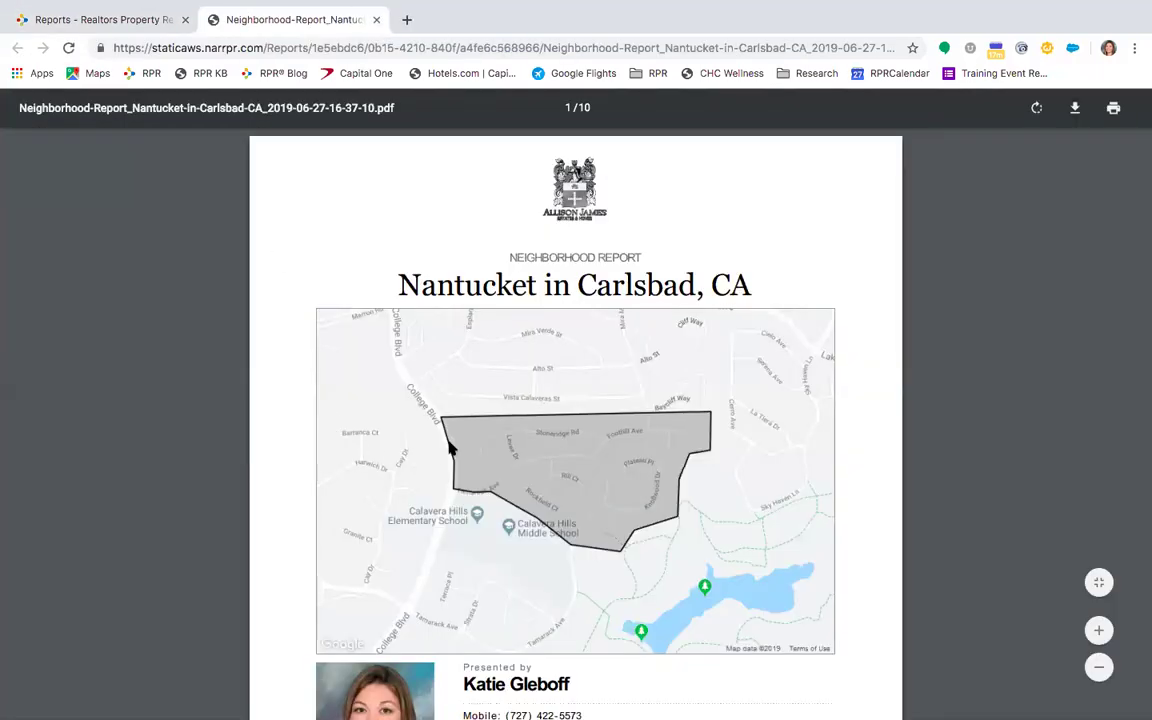
scroll(591, 455, down, 15)
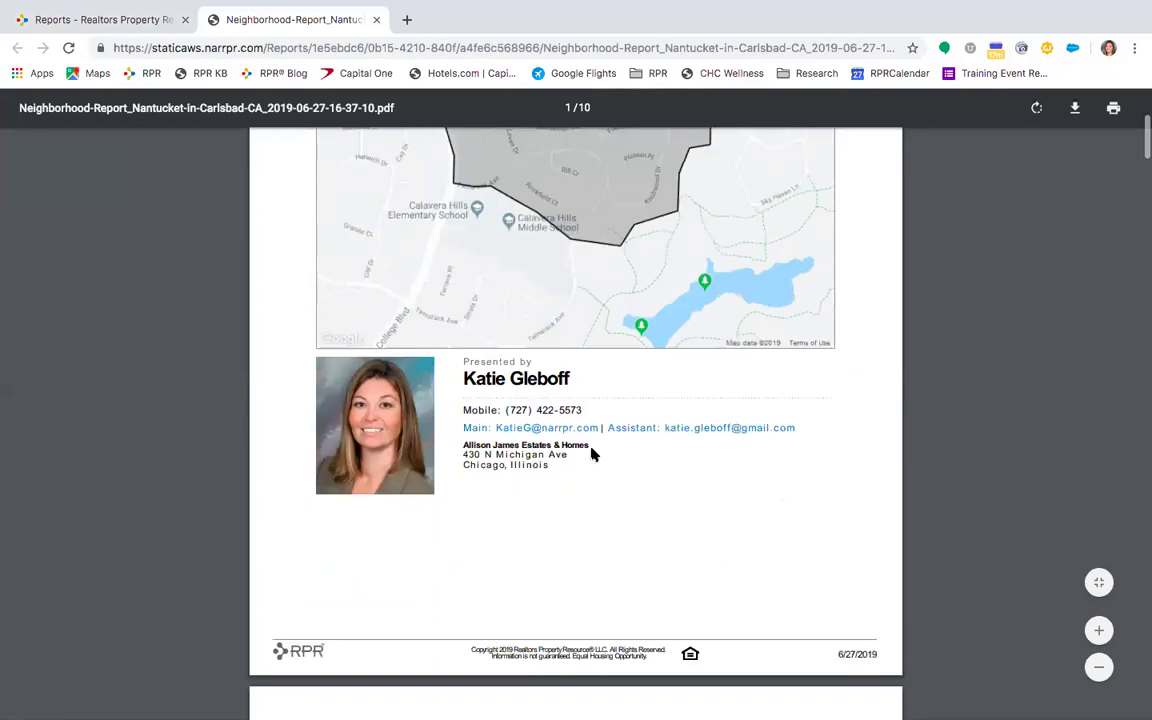
scroll(591, 455, down, 8)
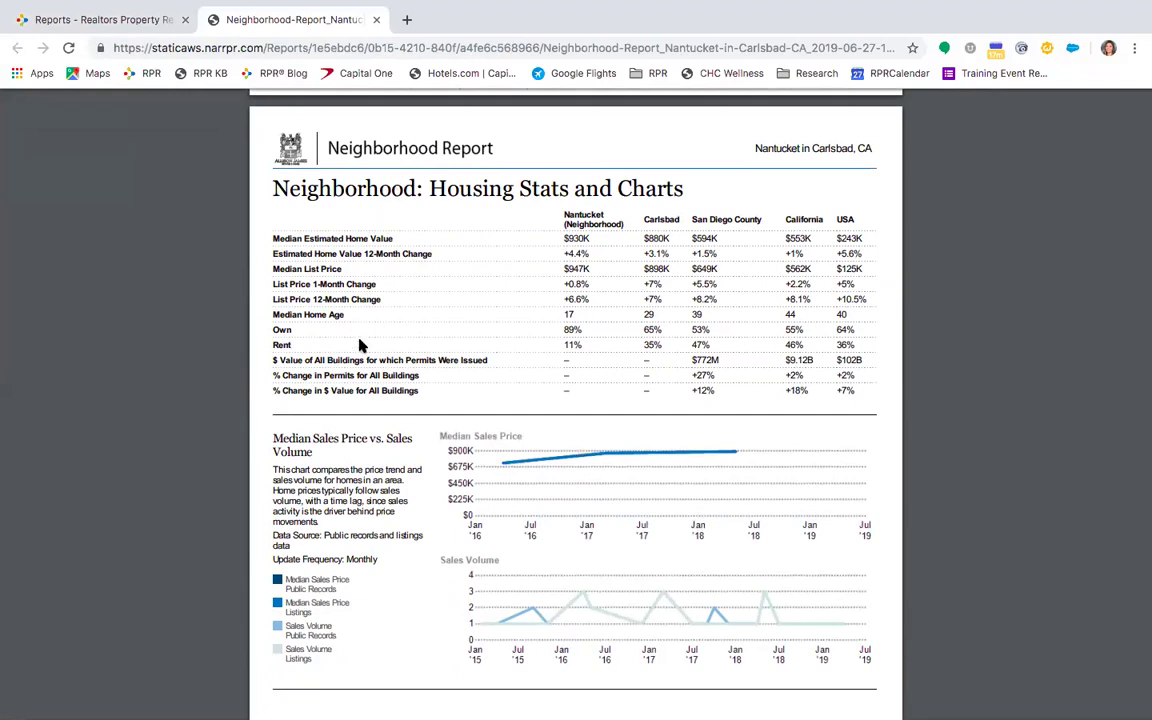
scroll(360, 345, down, 8)
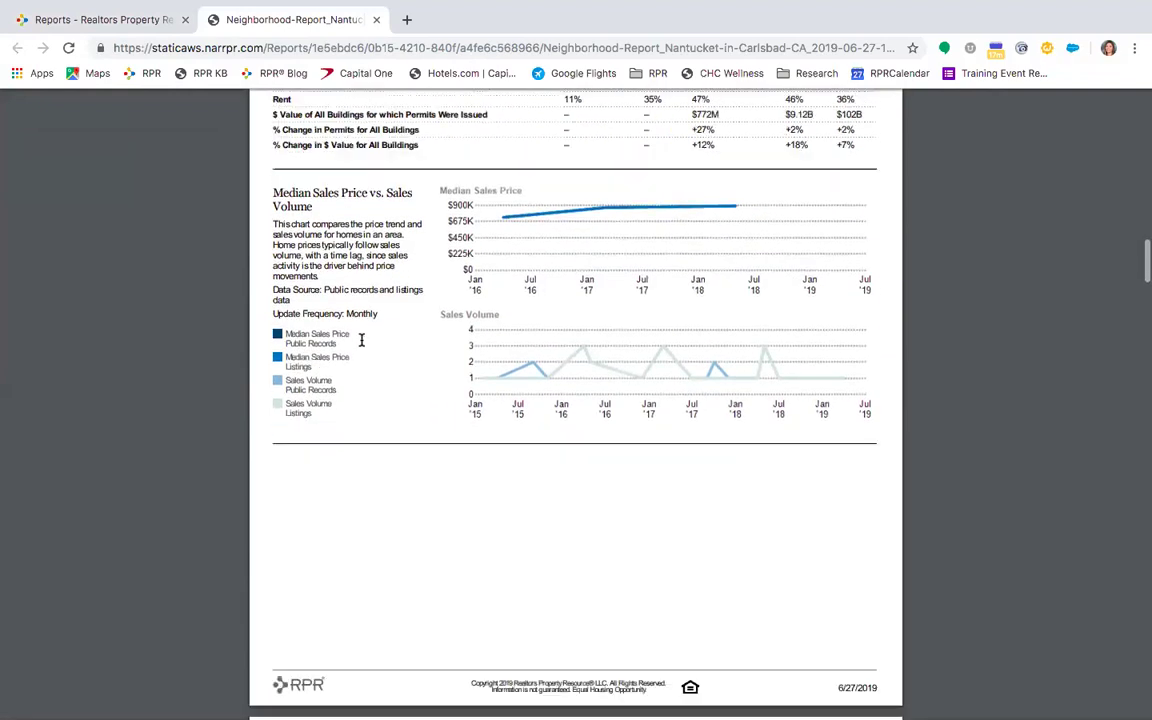
scroll(361, 340, down, 2)
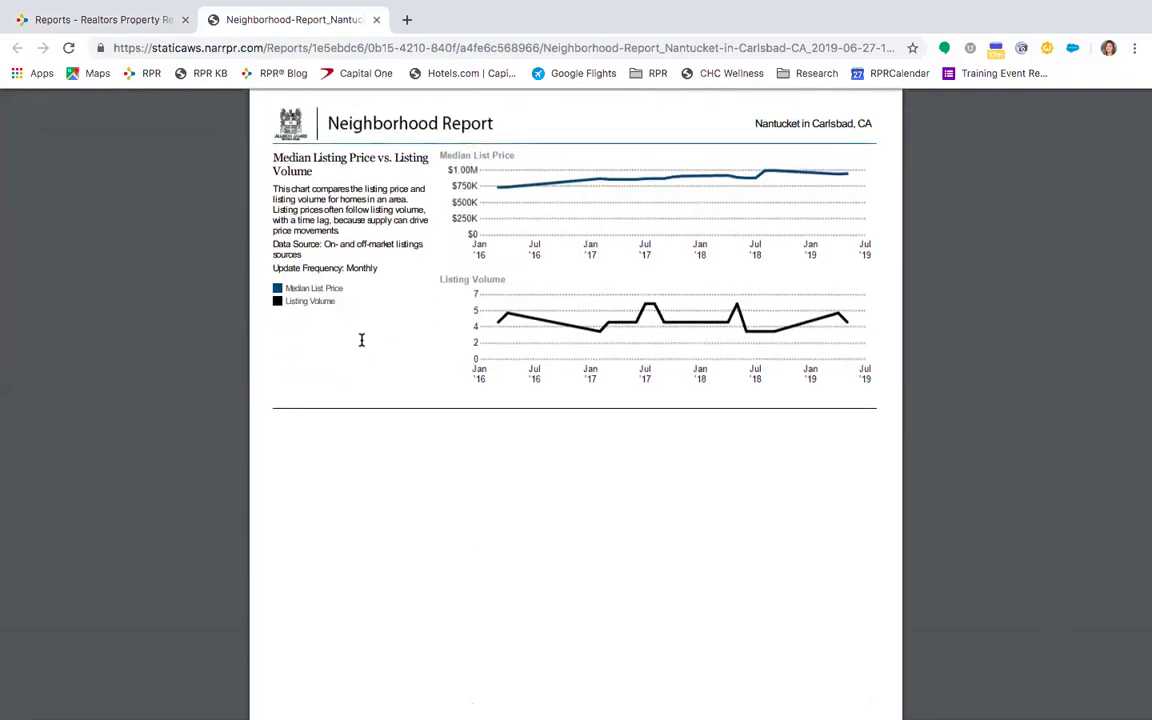
scroll(361, 340, down, 8)
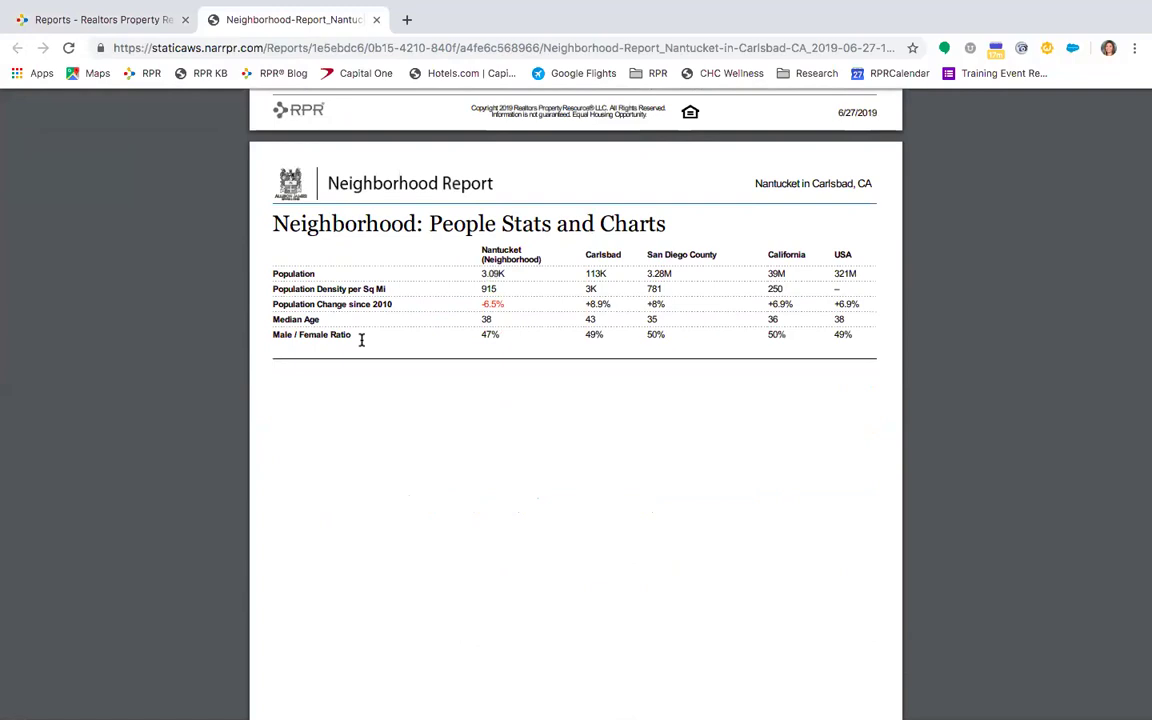
Step: Examine the report's people, education, economic and quality of life statistics through to the commute charts
scroll(361, 340, down, 10)
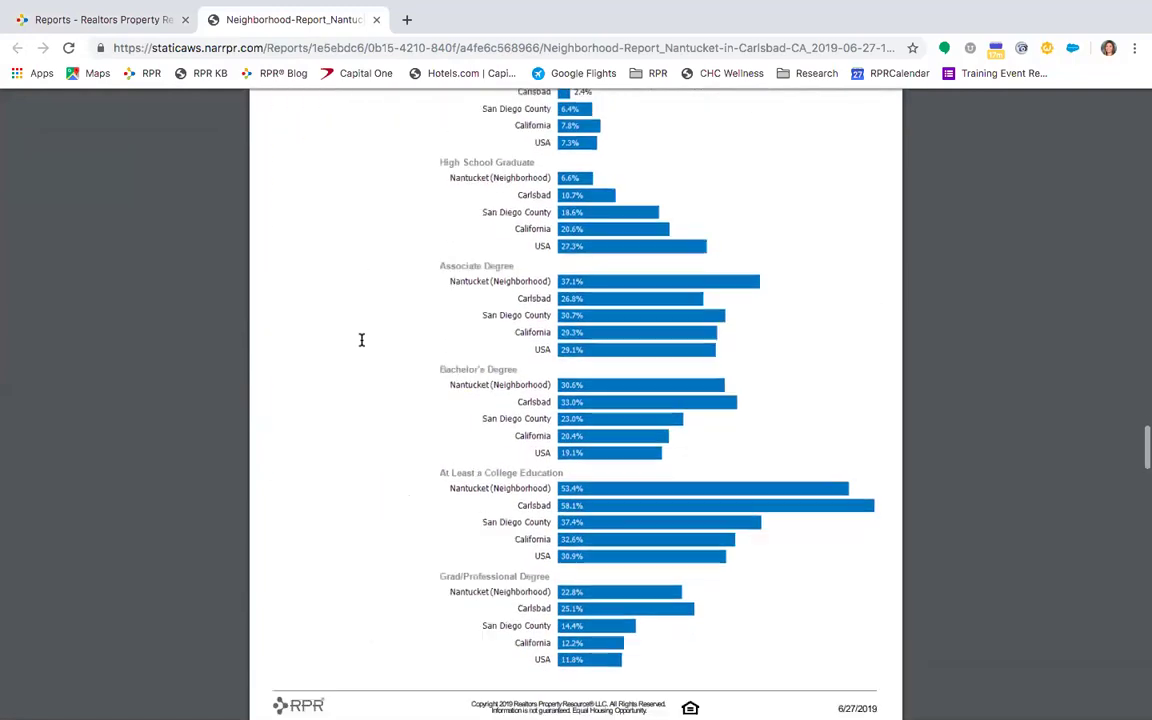
scroll(361, 340, down, 15)
scroll(361, 340, down, 15)
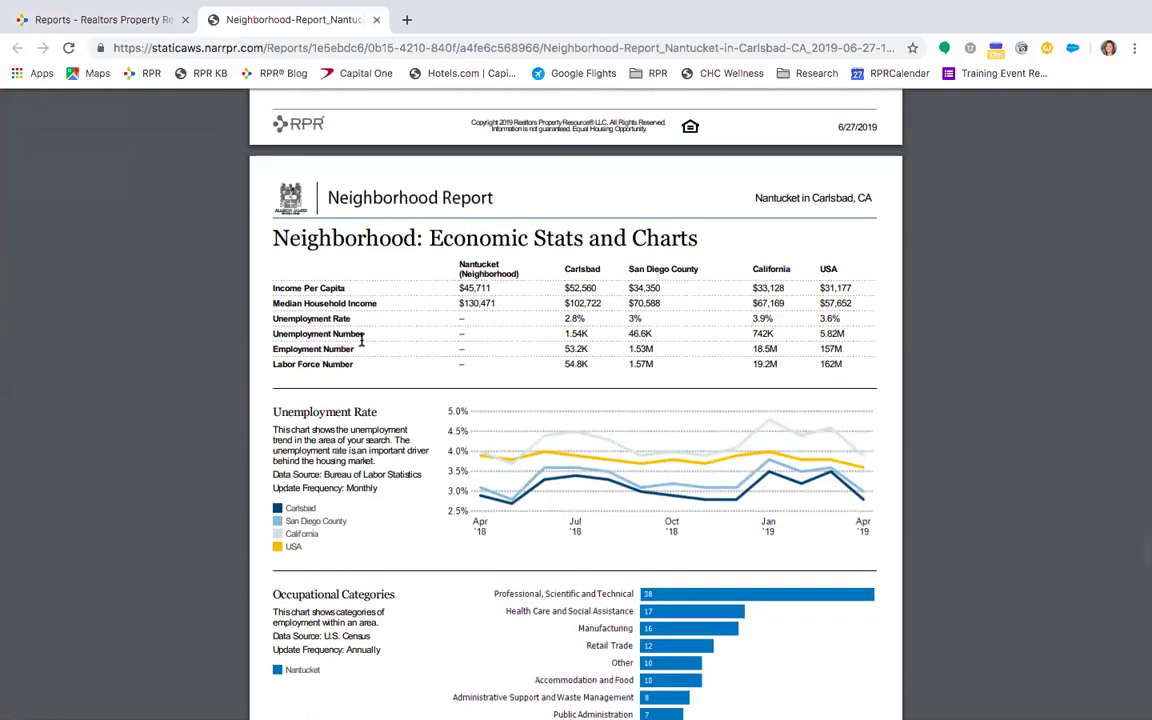
scroll(361, 340, down, 10)
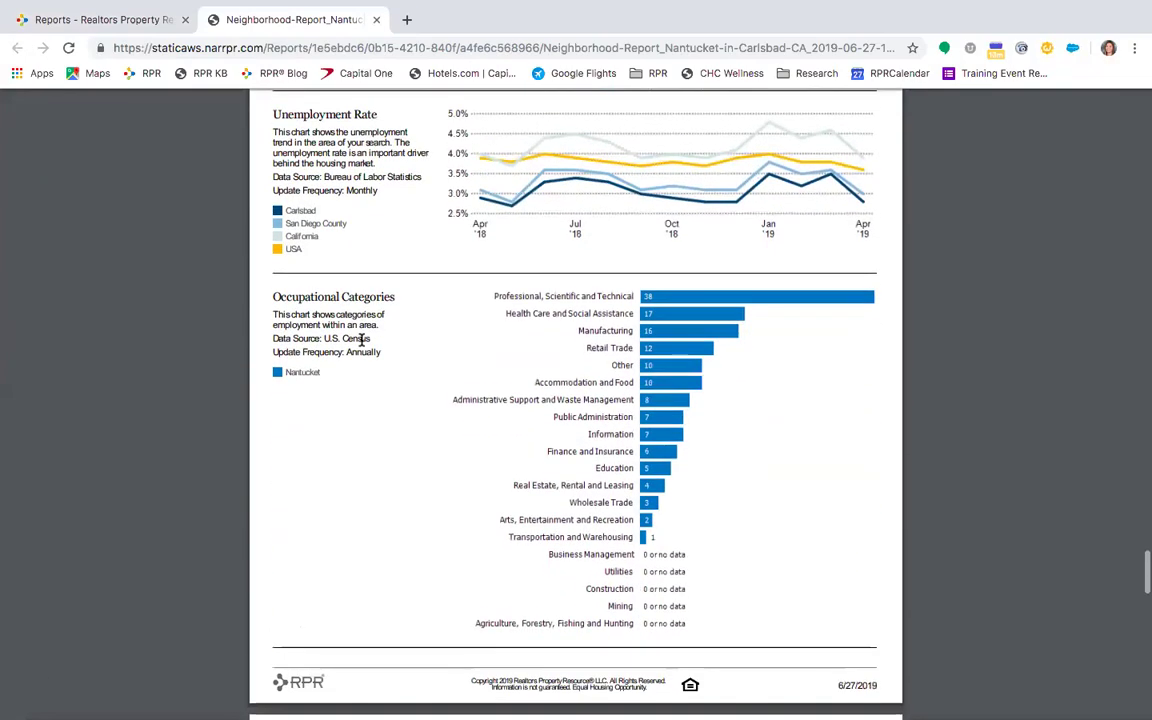
scroll(361, 340, down, 8)
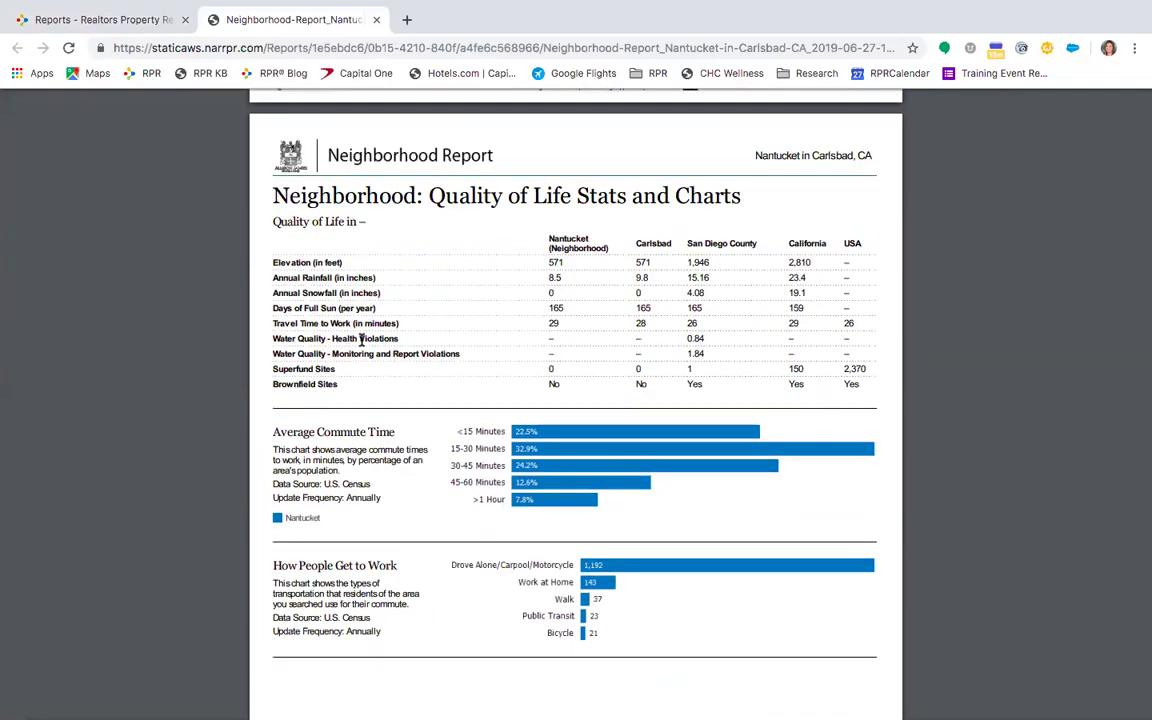
scroll(361, 340, down, 3)
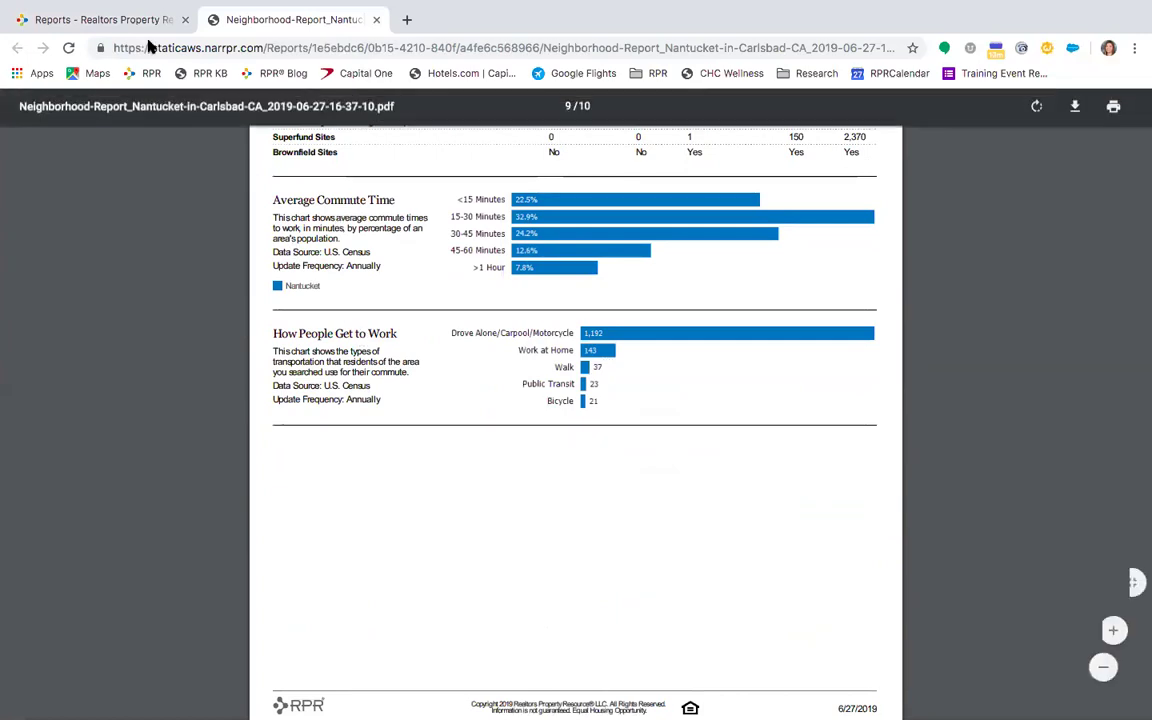
Step: Return to the site's home page, reopen the recent Neighborhoods search for Carlsbad, CA 92010 and look through its neighborhood list
click(95, 18)
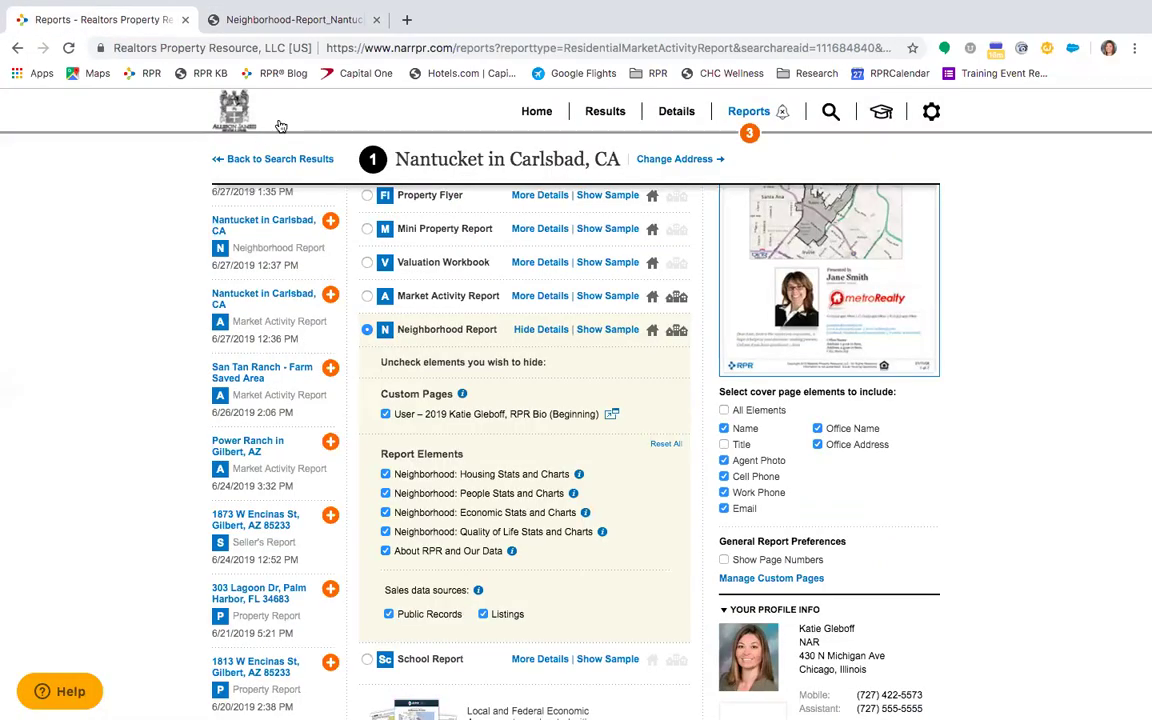
click(537, 112)
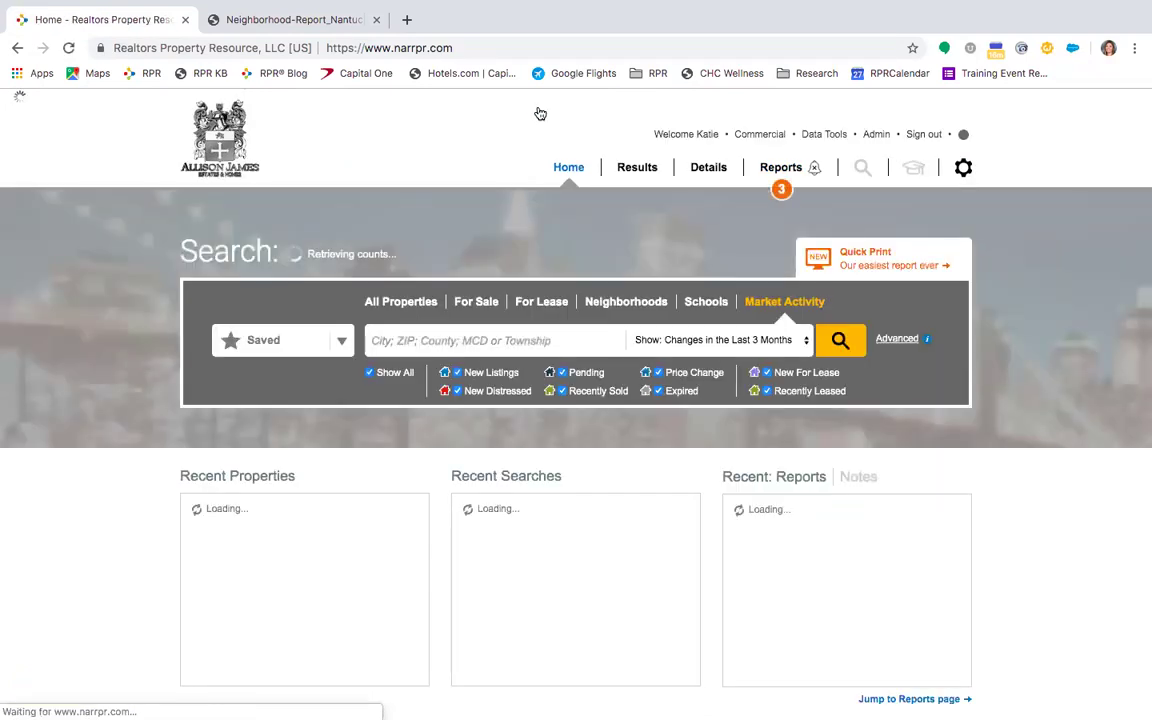
click(625, 302)
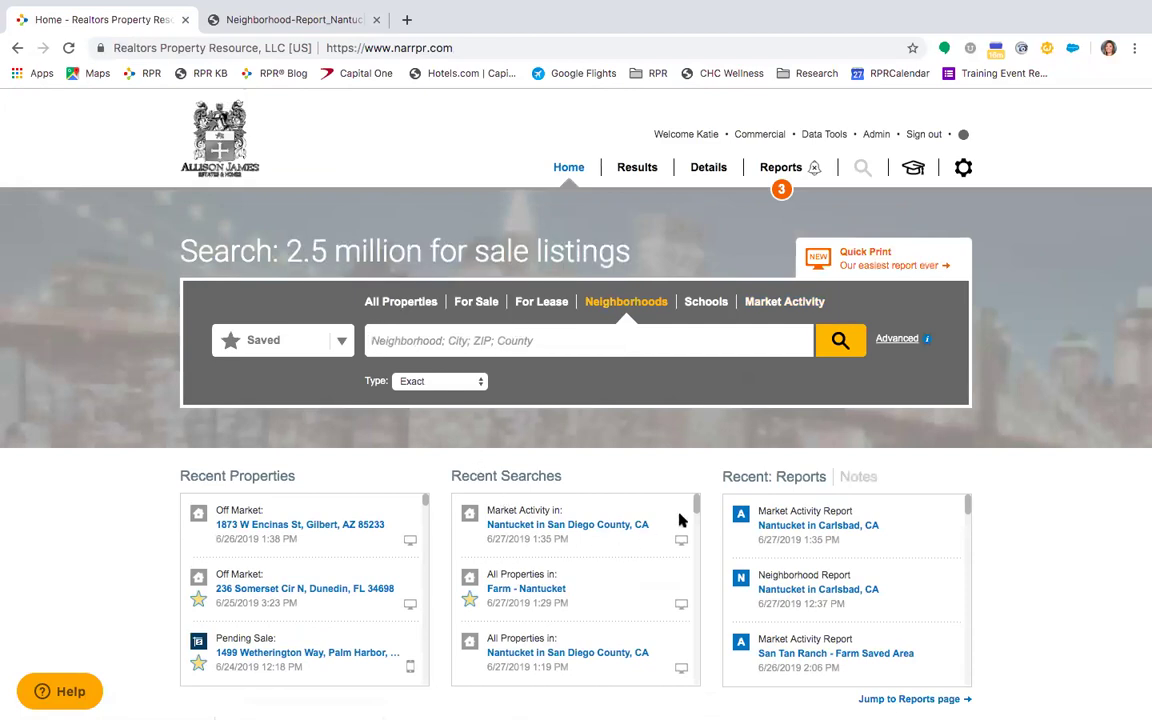
scroll(697, 515, down, 1)
scroll(697, 515, down, 2)
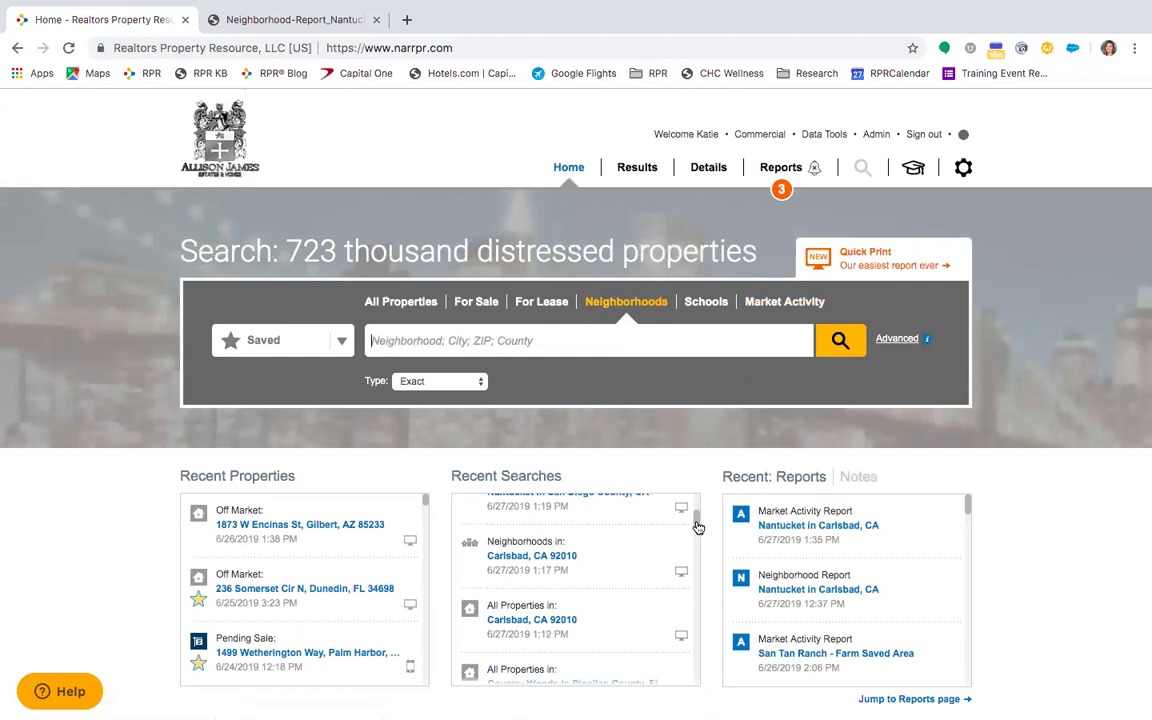
click(527, 562)
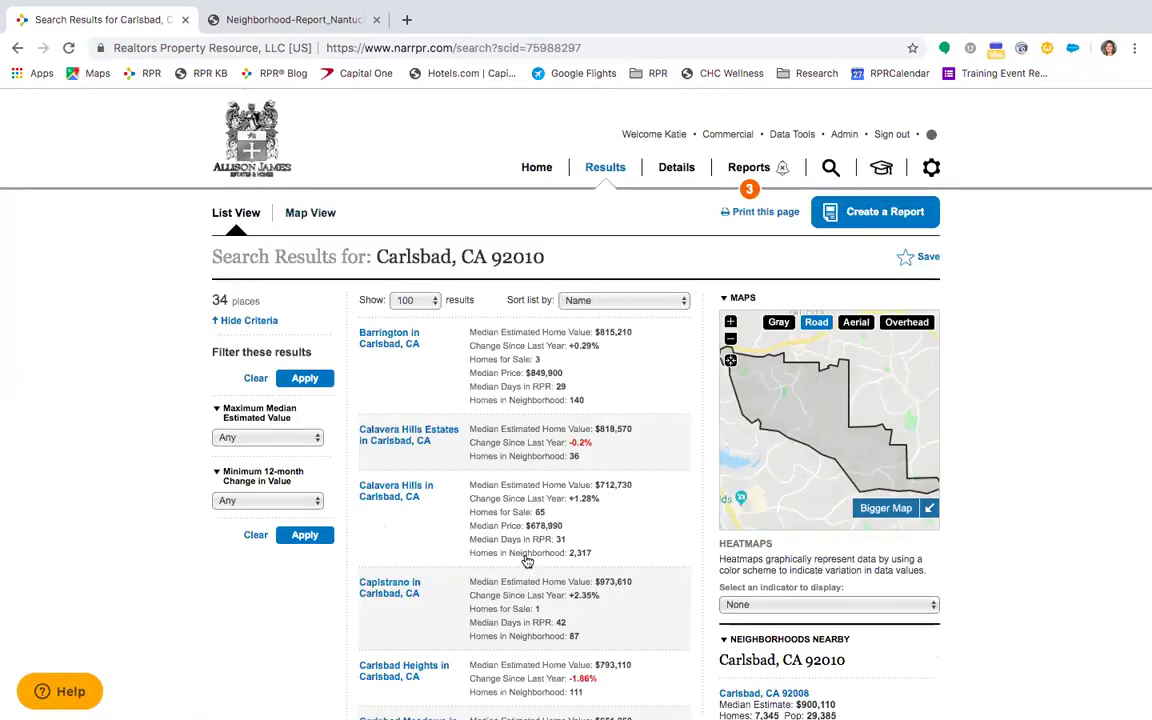
scroll(527, 562, down, 3)
scroll(527, 562, down, 5)
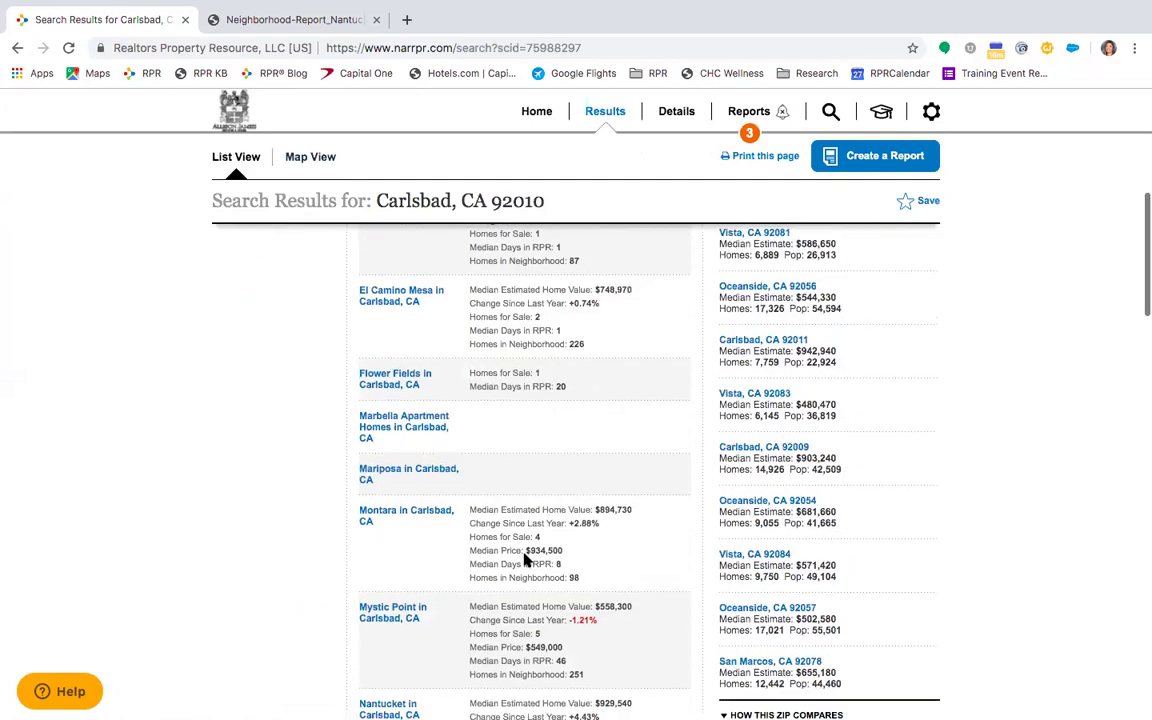